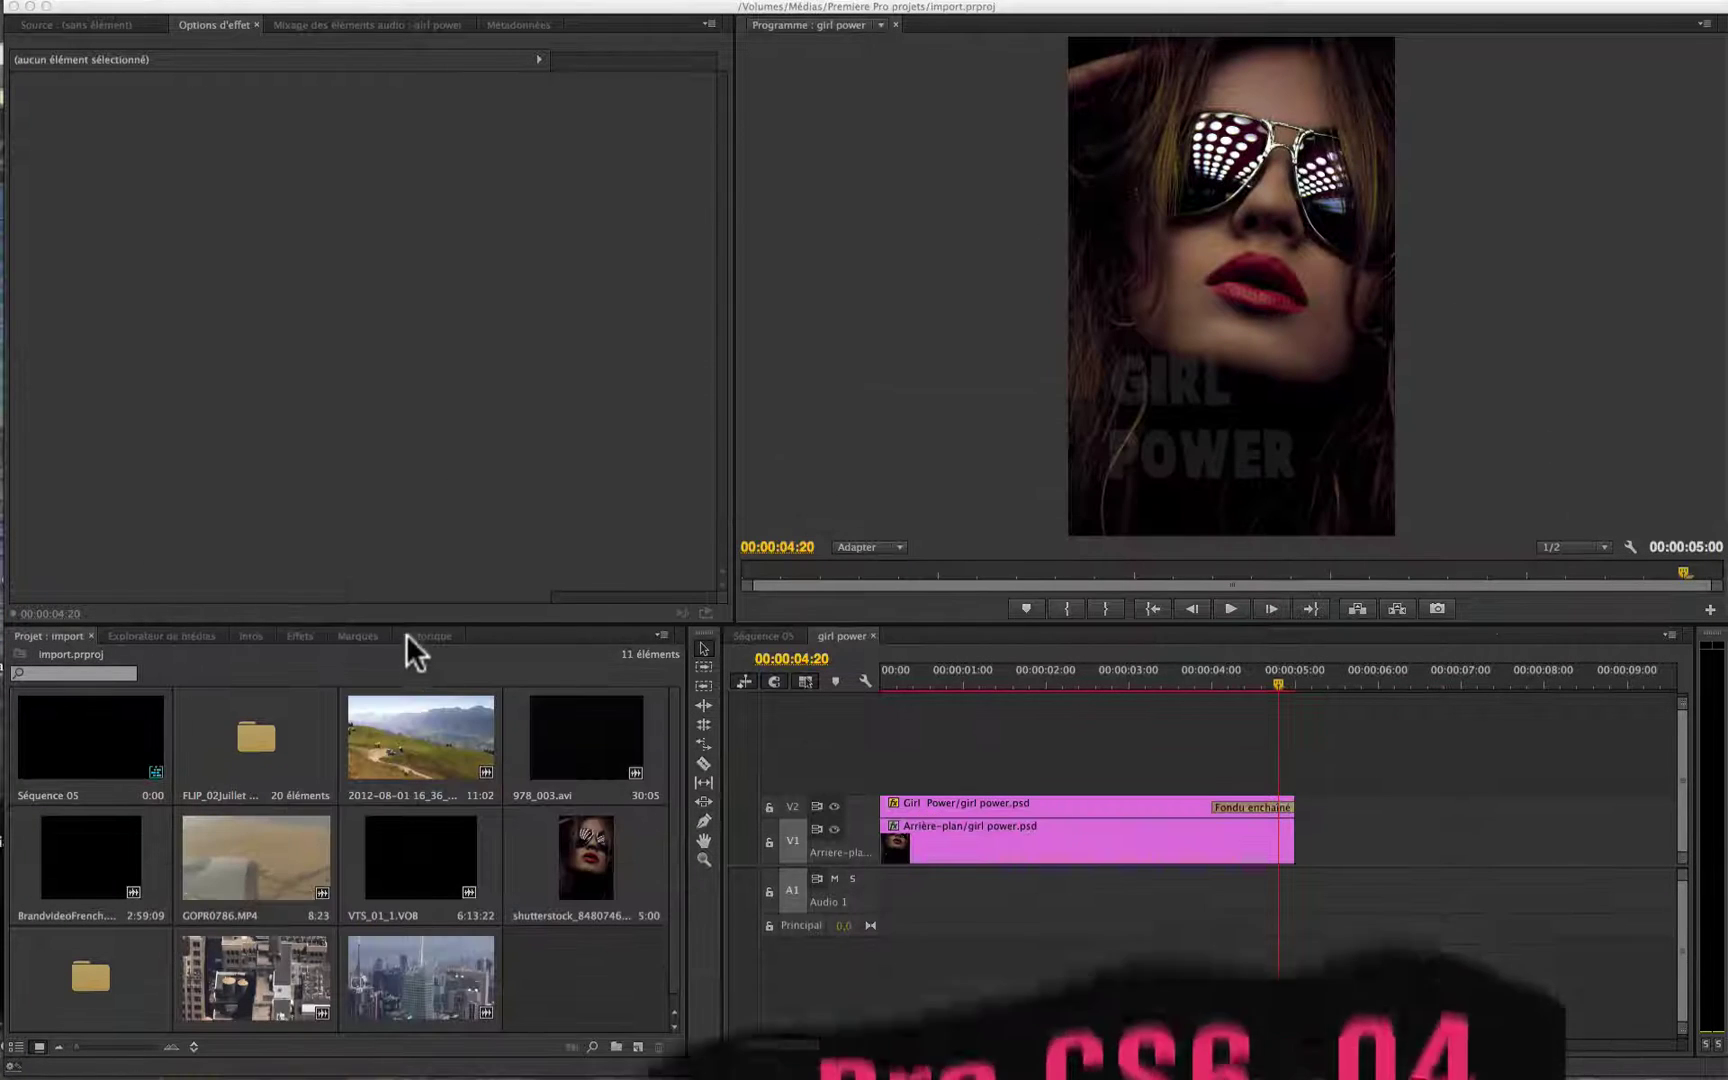
- Enlarge the Project panel over the neighbouring monitors and timeline so it fills most of the workspace
{"action": "left_click", "coordinate": [408, 622]}
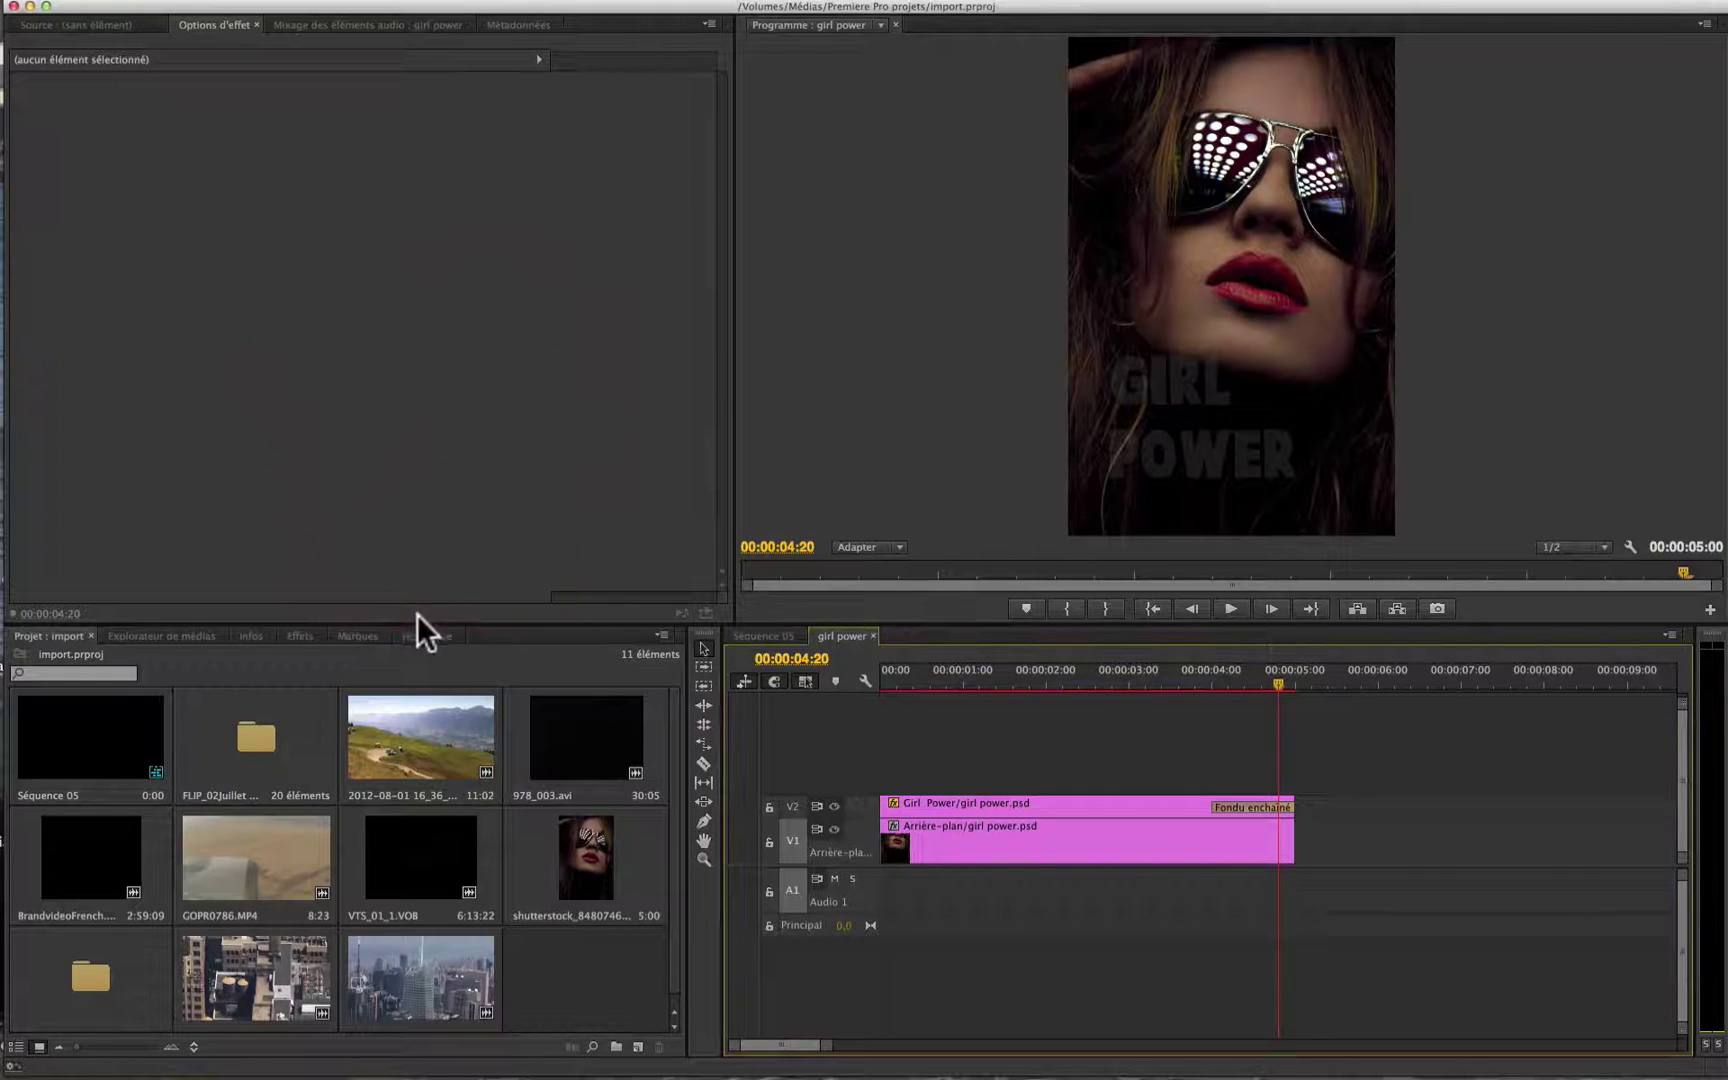
{"action": "left_click_drag", "start_coordinate": [424, 620], "coordinate": [455, 90]}
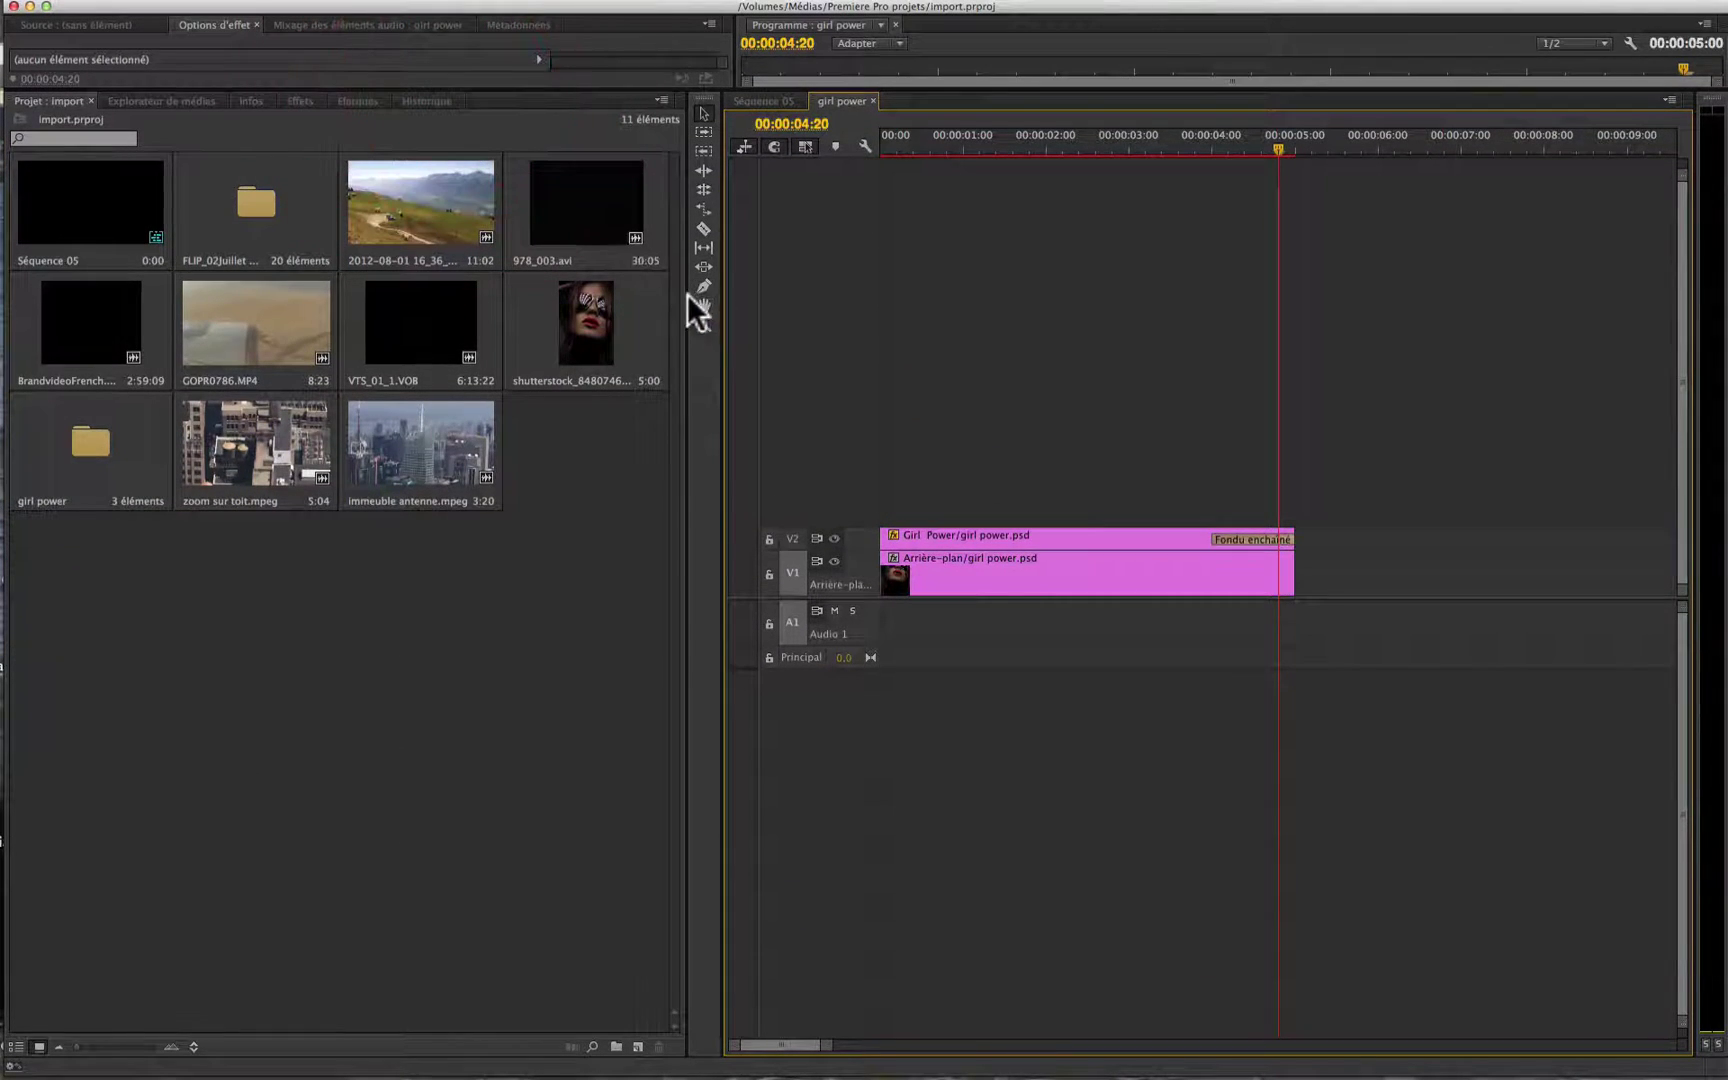
{"action": "left_click_drag", "start_coordinate": [692, 300], "coordinate": [1555, 397]}
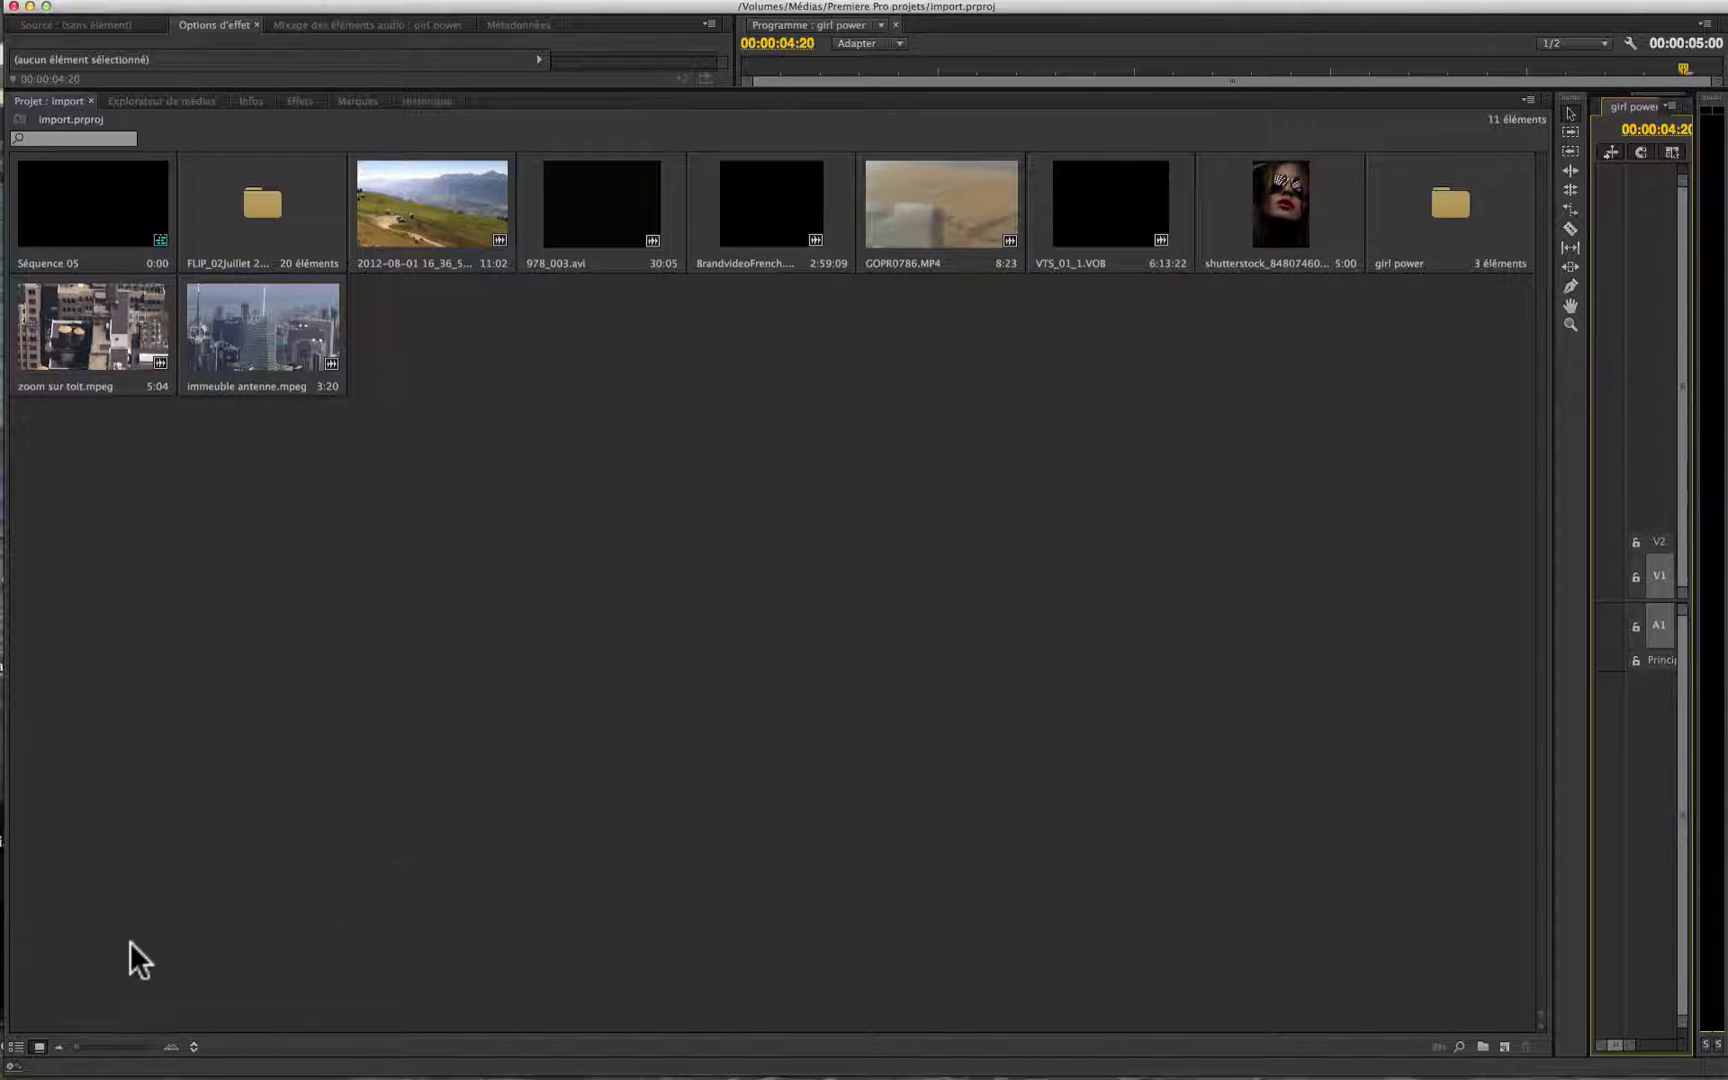
- Compare the project items in list and icon views, look across the list's metadata columns, and return to icon view
{"action": "left_click", "coordinate": [14, 1047]}
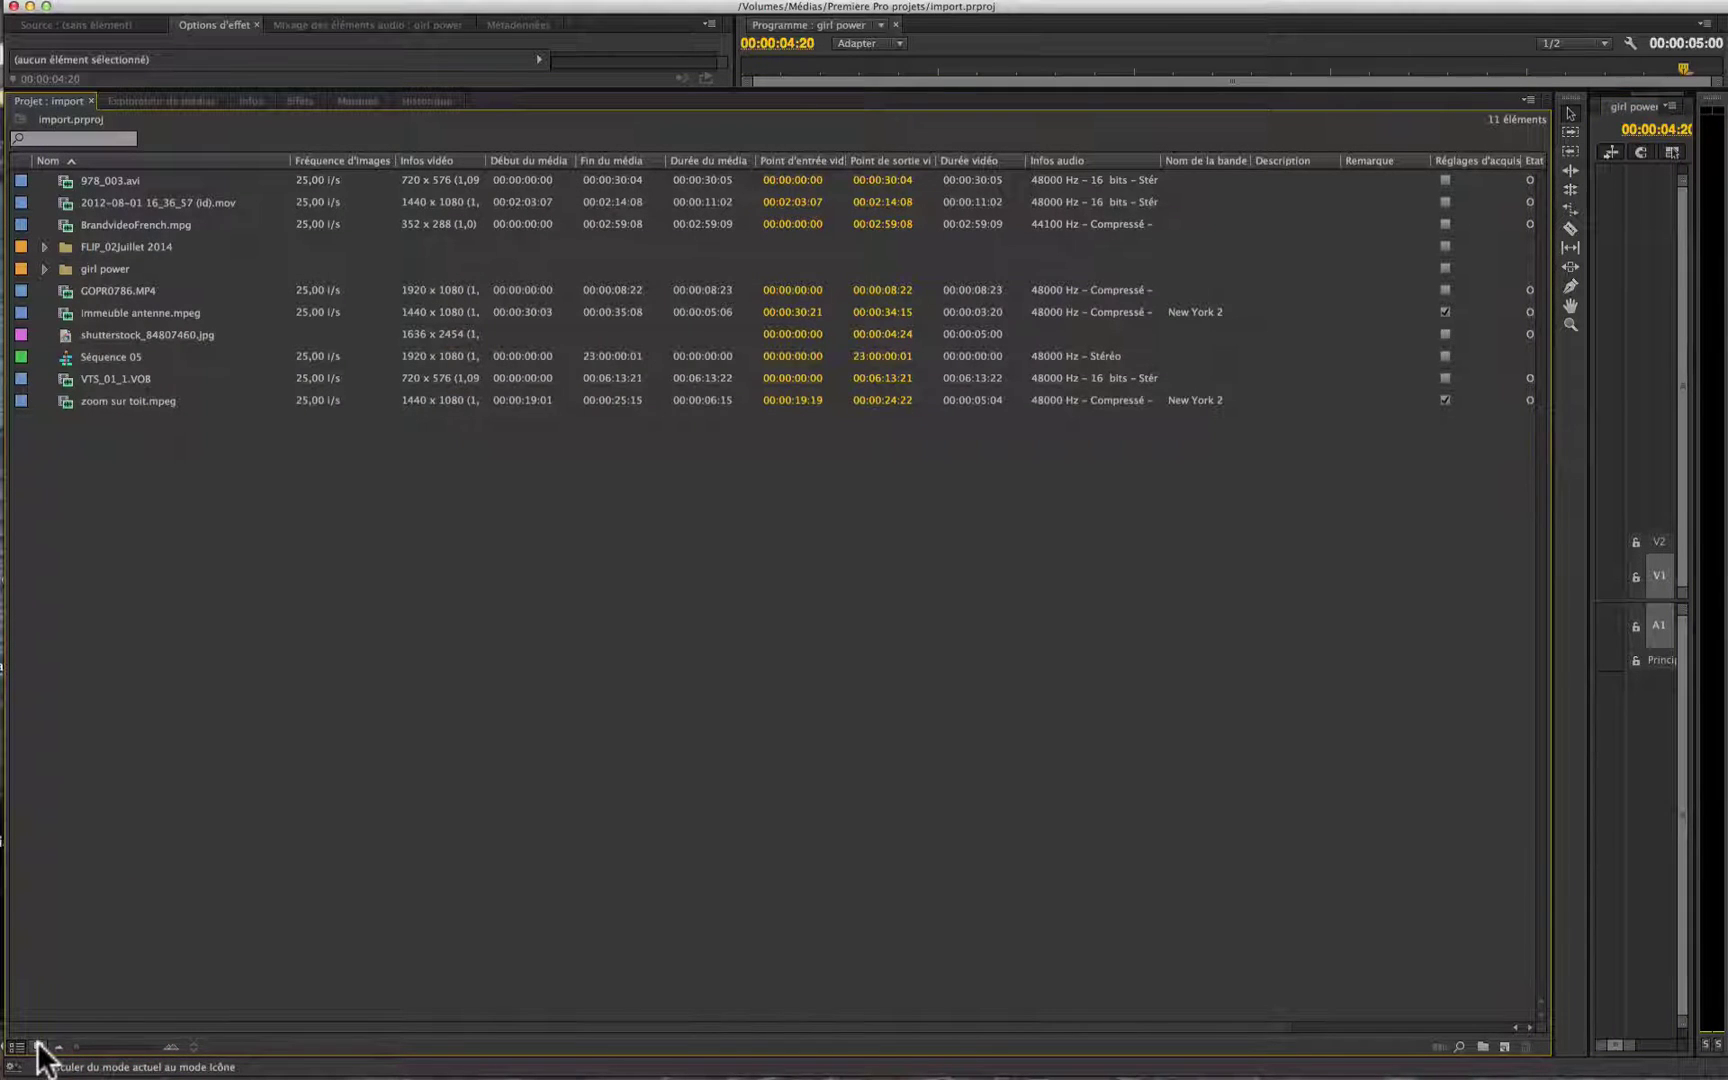
{"action": "left_click", "coordinate": [39, 1046]}
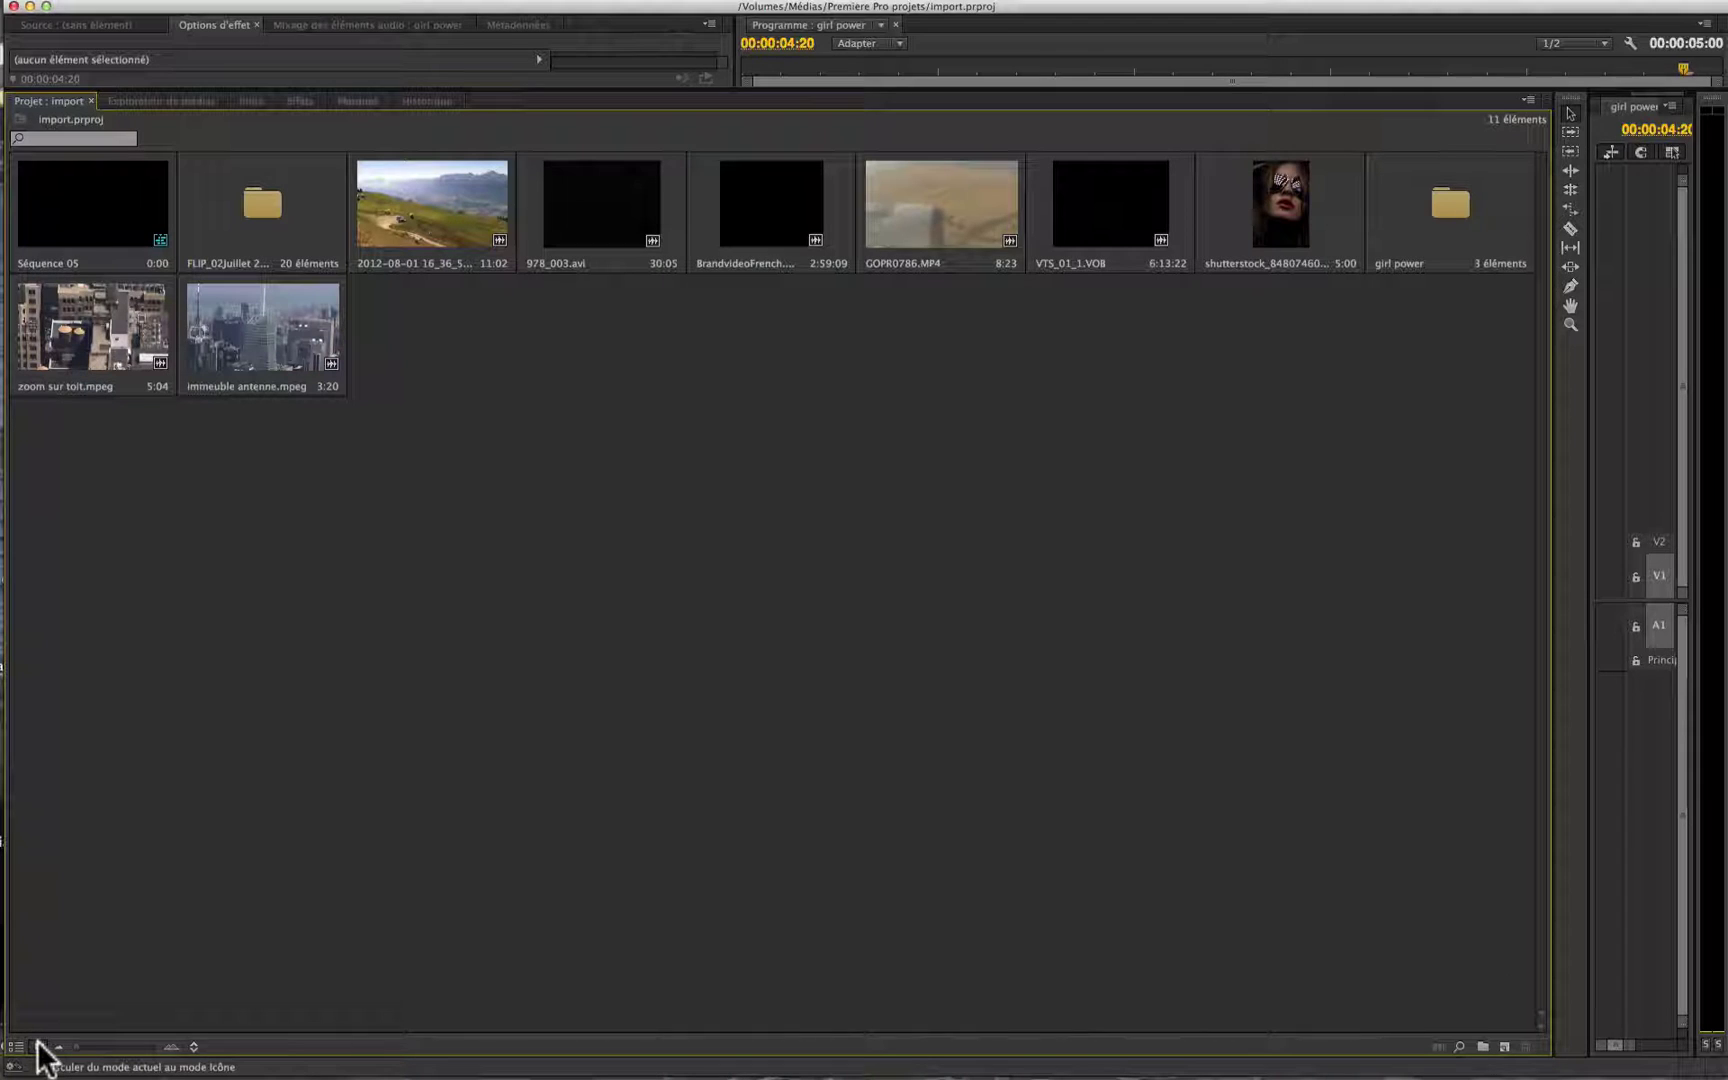
{"action": "left_click", "coordinate": [17, 1046]}
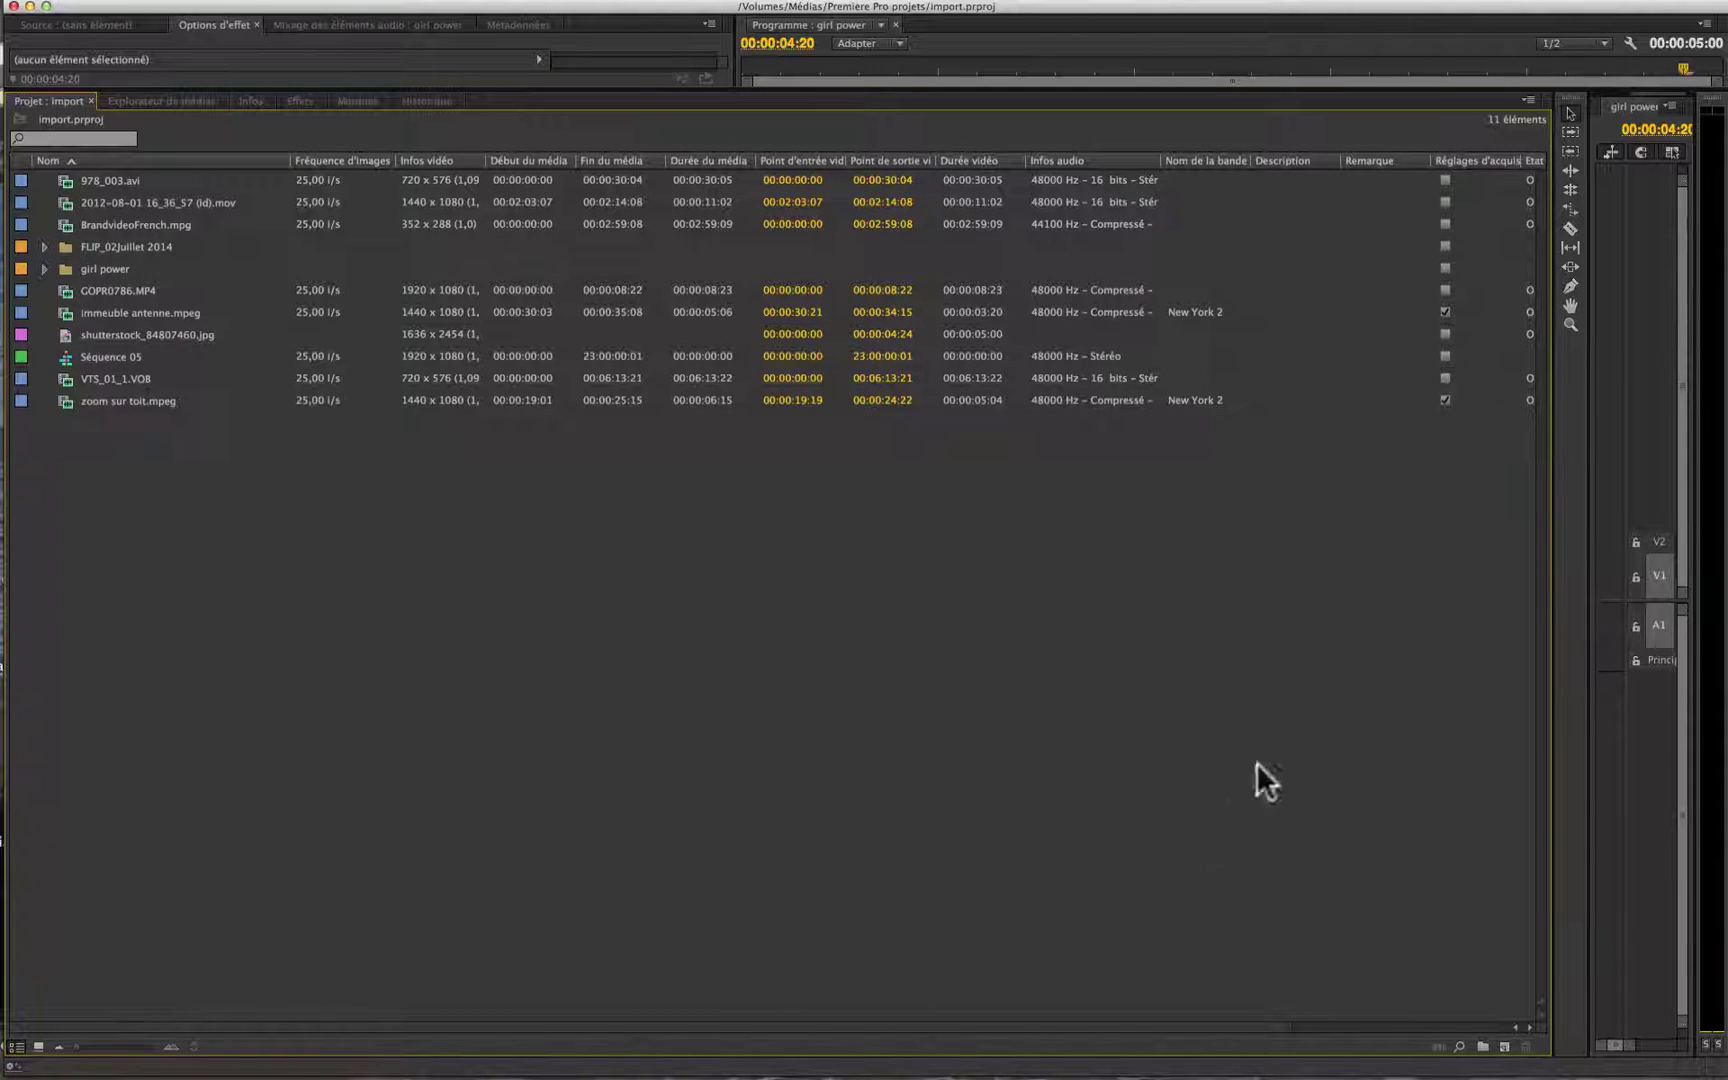
{"action": "scroll", "coordinate": [1280, 700], "scroll_direction": "right", "scroll_amount": 5}
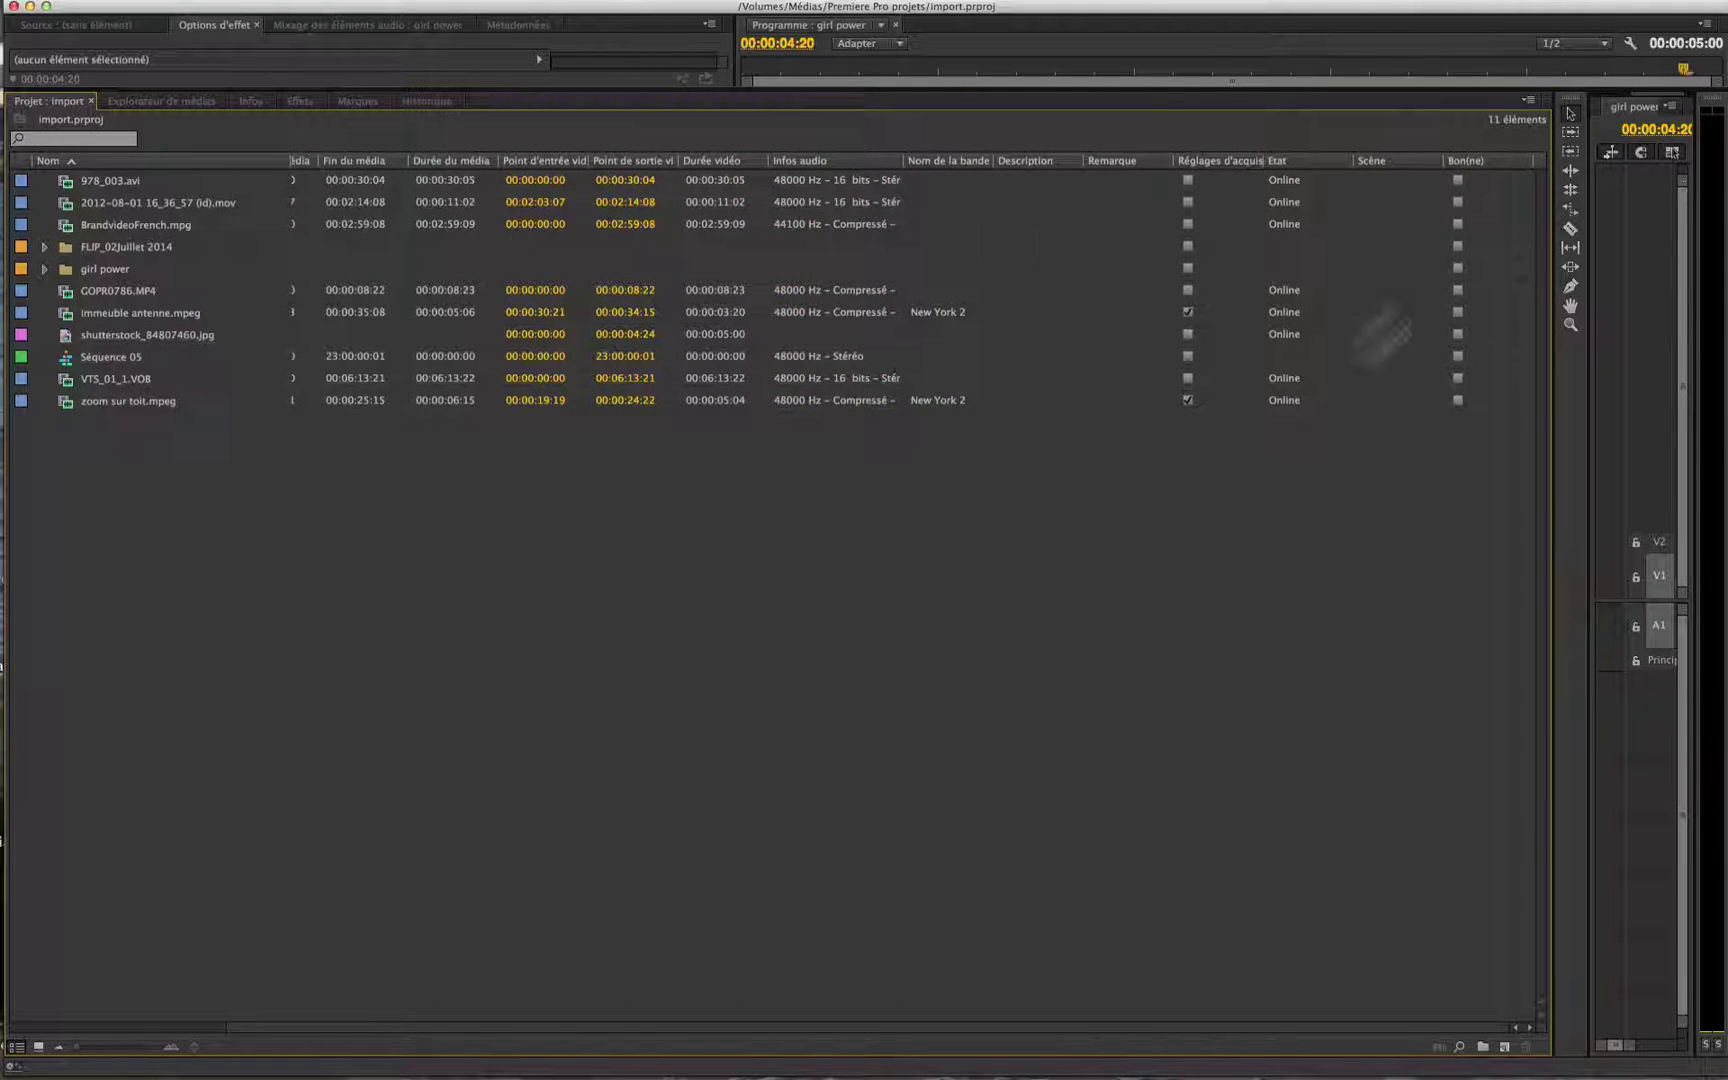
{"action": "scroll", "coordinate": [760, 550], "scroll_direction": "left", "scroll_amount": 5}
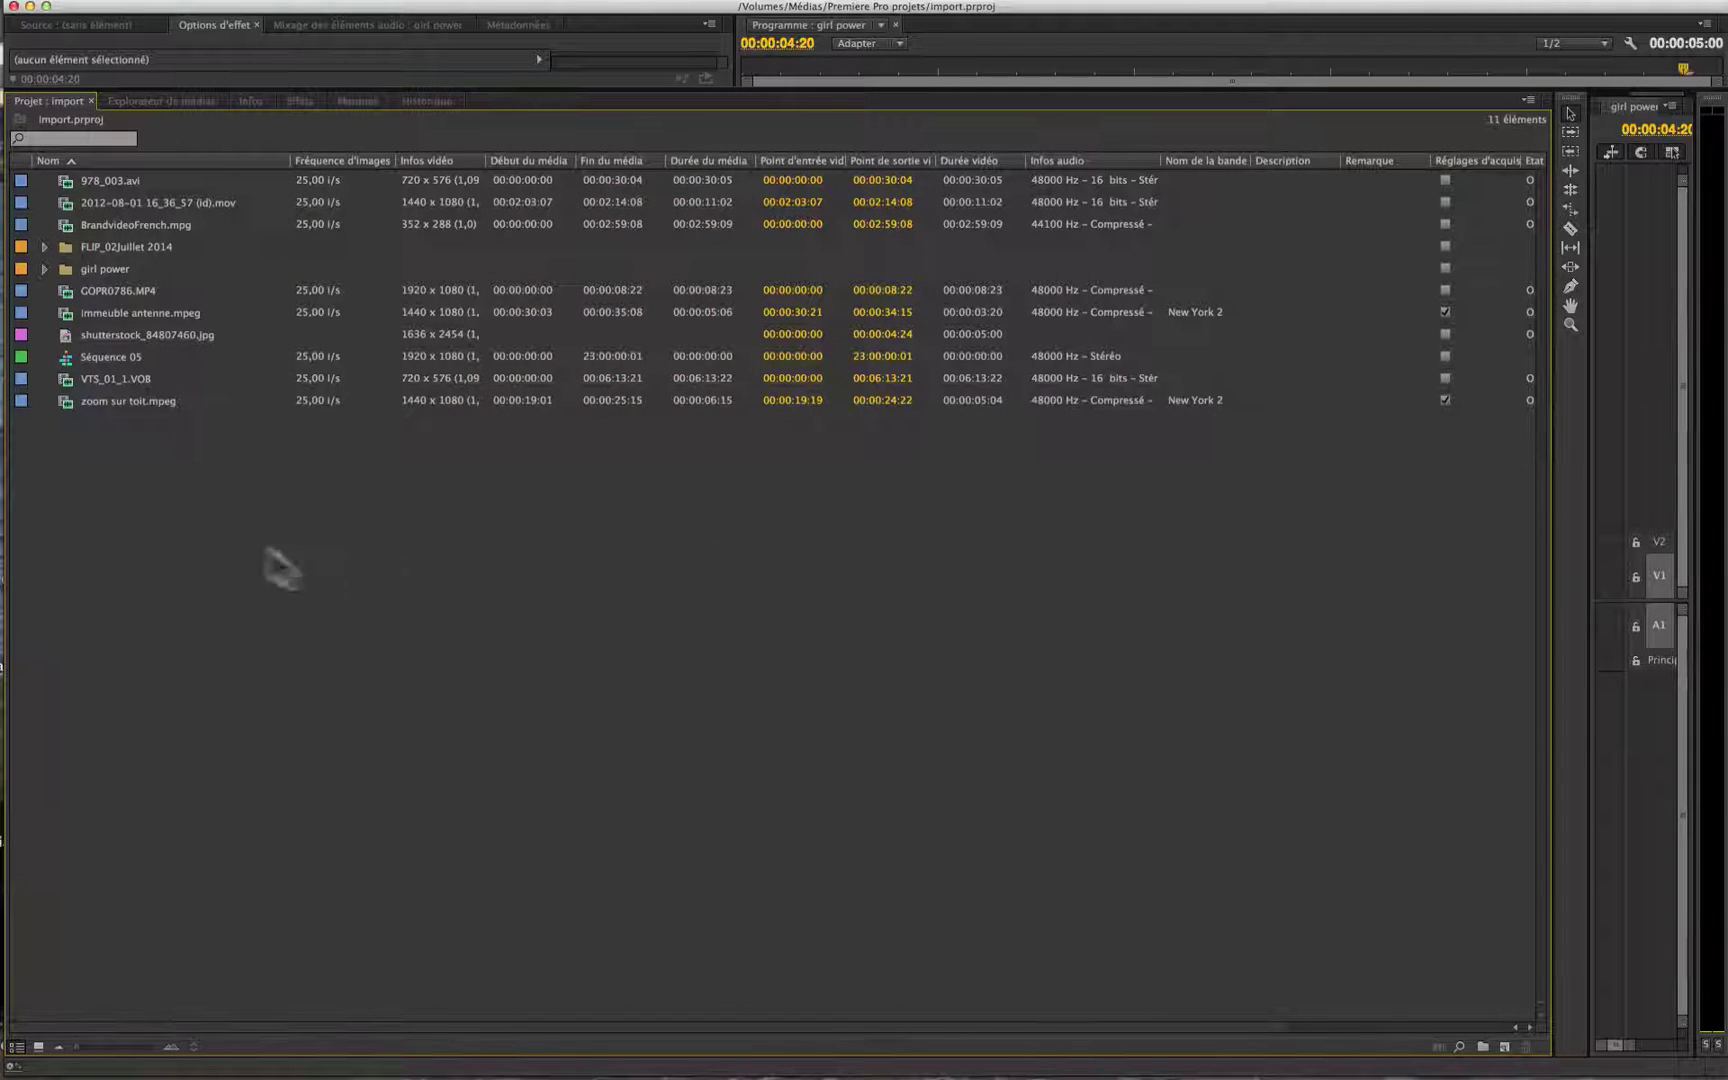
{"action": "left_click", "coordinate": [39, 1046]}
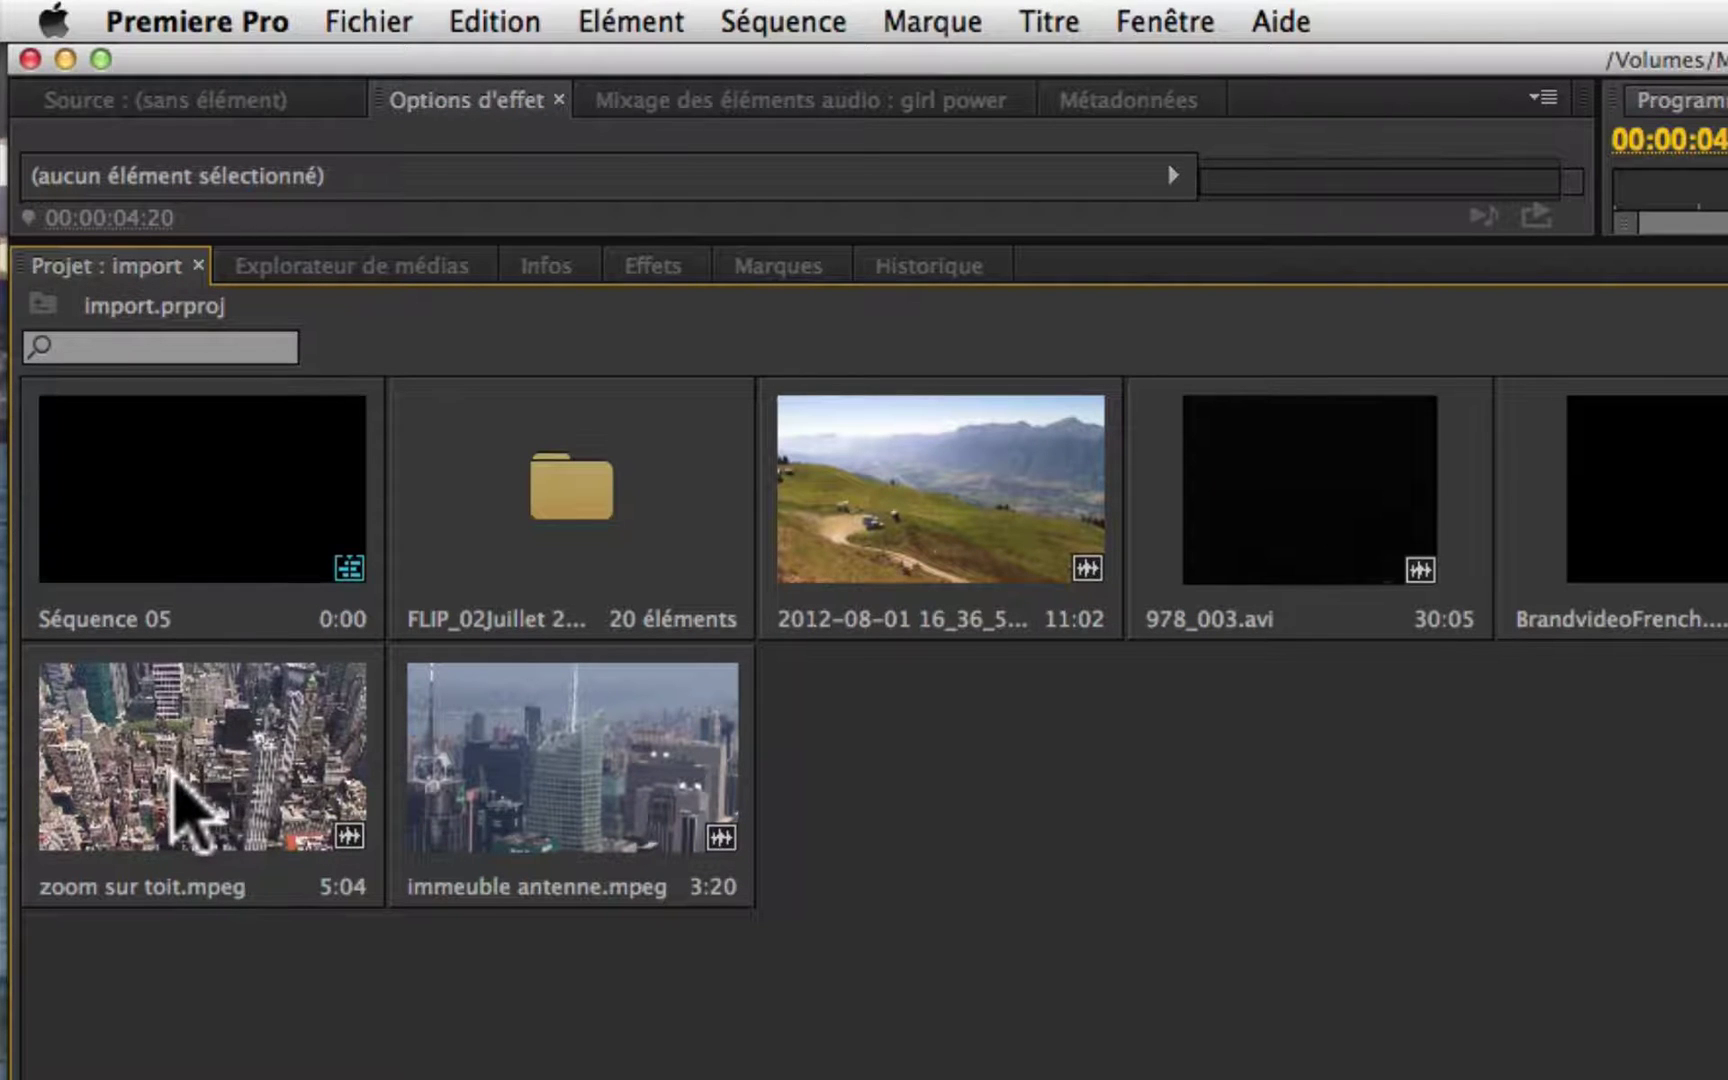
- Preview zoom sur toit.mpeg within its thumbnail and enlarge the thumbnails in the Project panel
{"action": "left_click", "coordinate": [171, 770]}
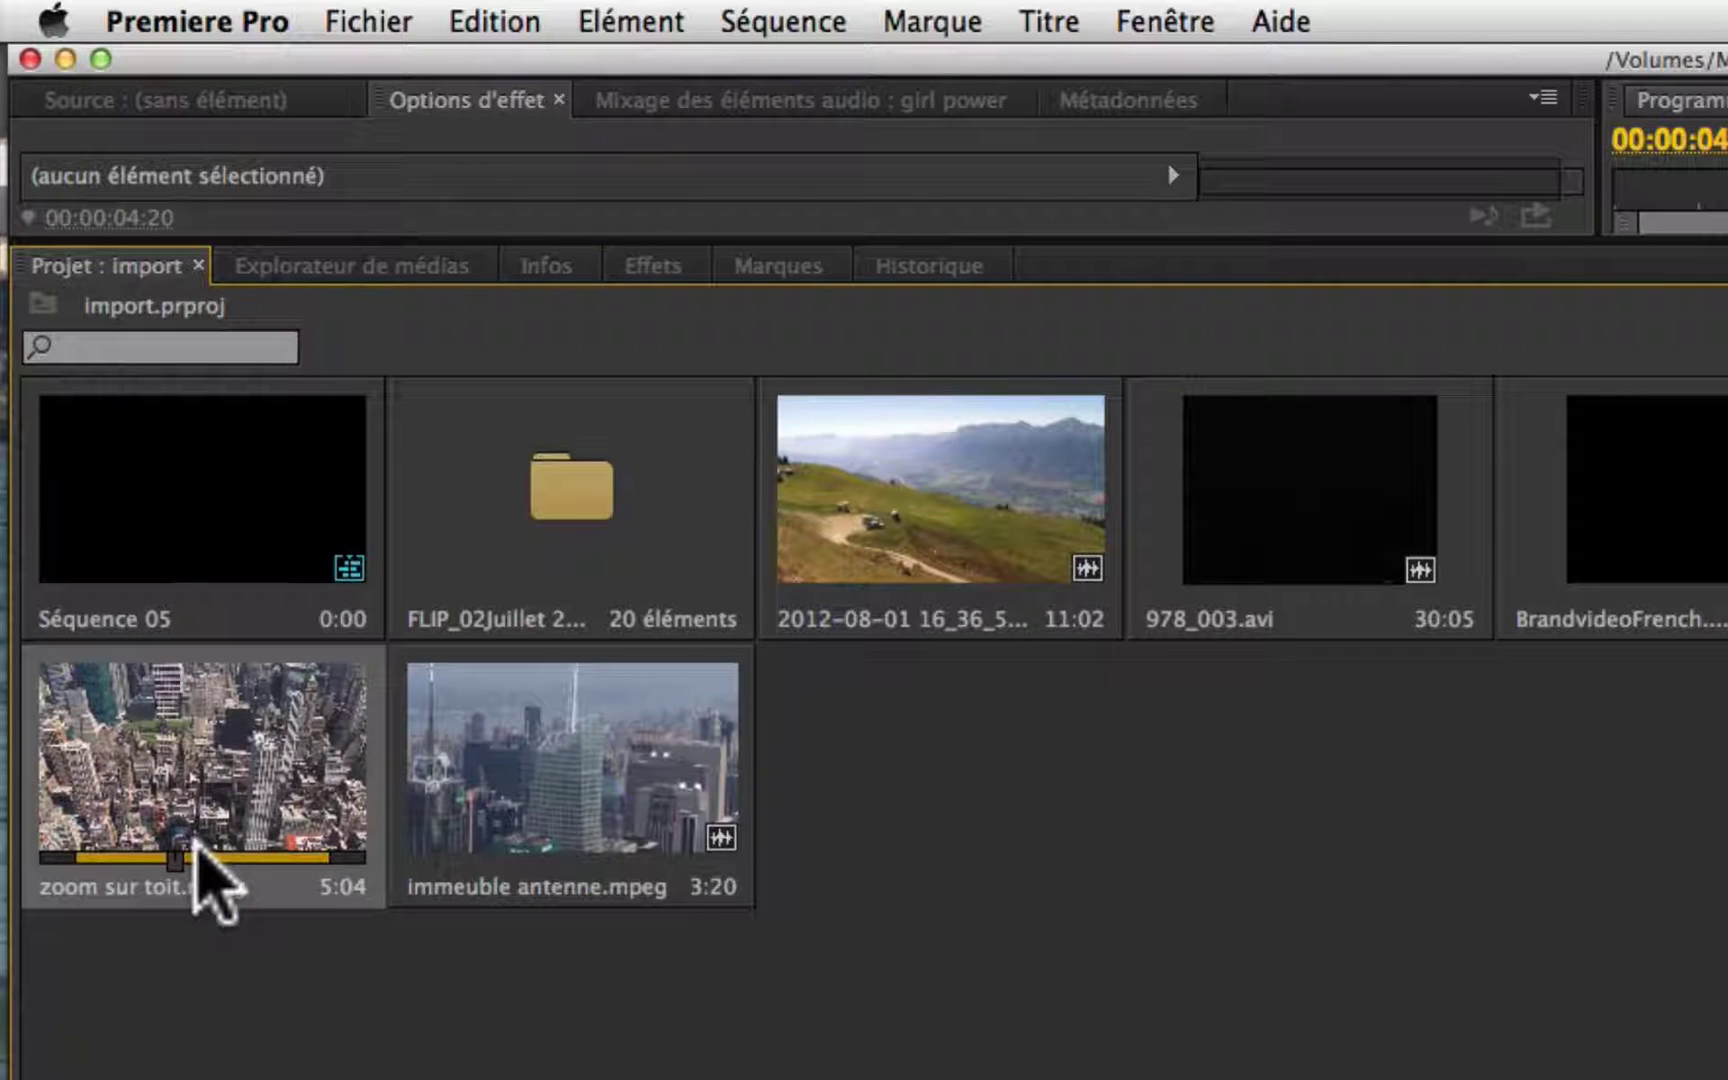
{"action": "key", "text": "space"}
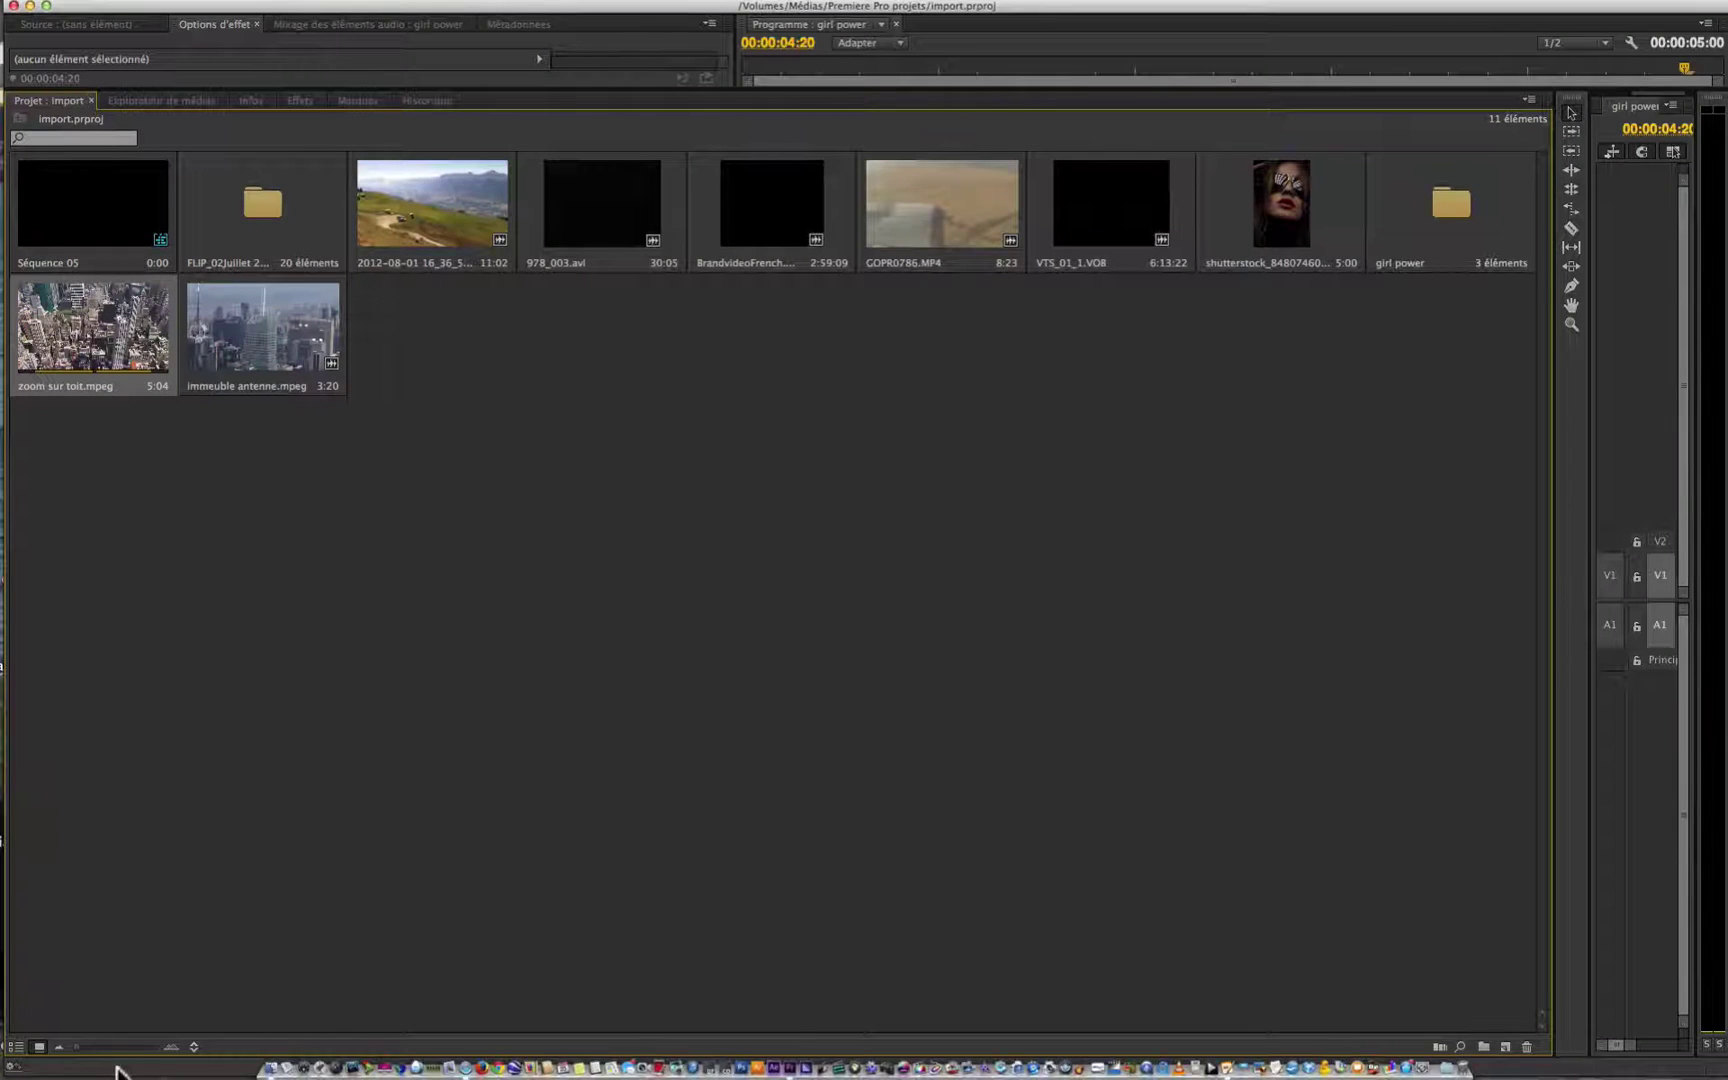
{"action": "left_click_drag", "start_coordinate": [78, 1046], "coordinate": [136, 1045]}
{"action": "left_click", "coordinate": [895, 821]}
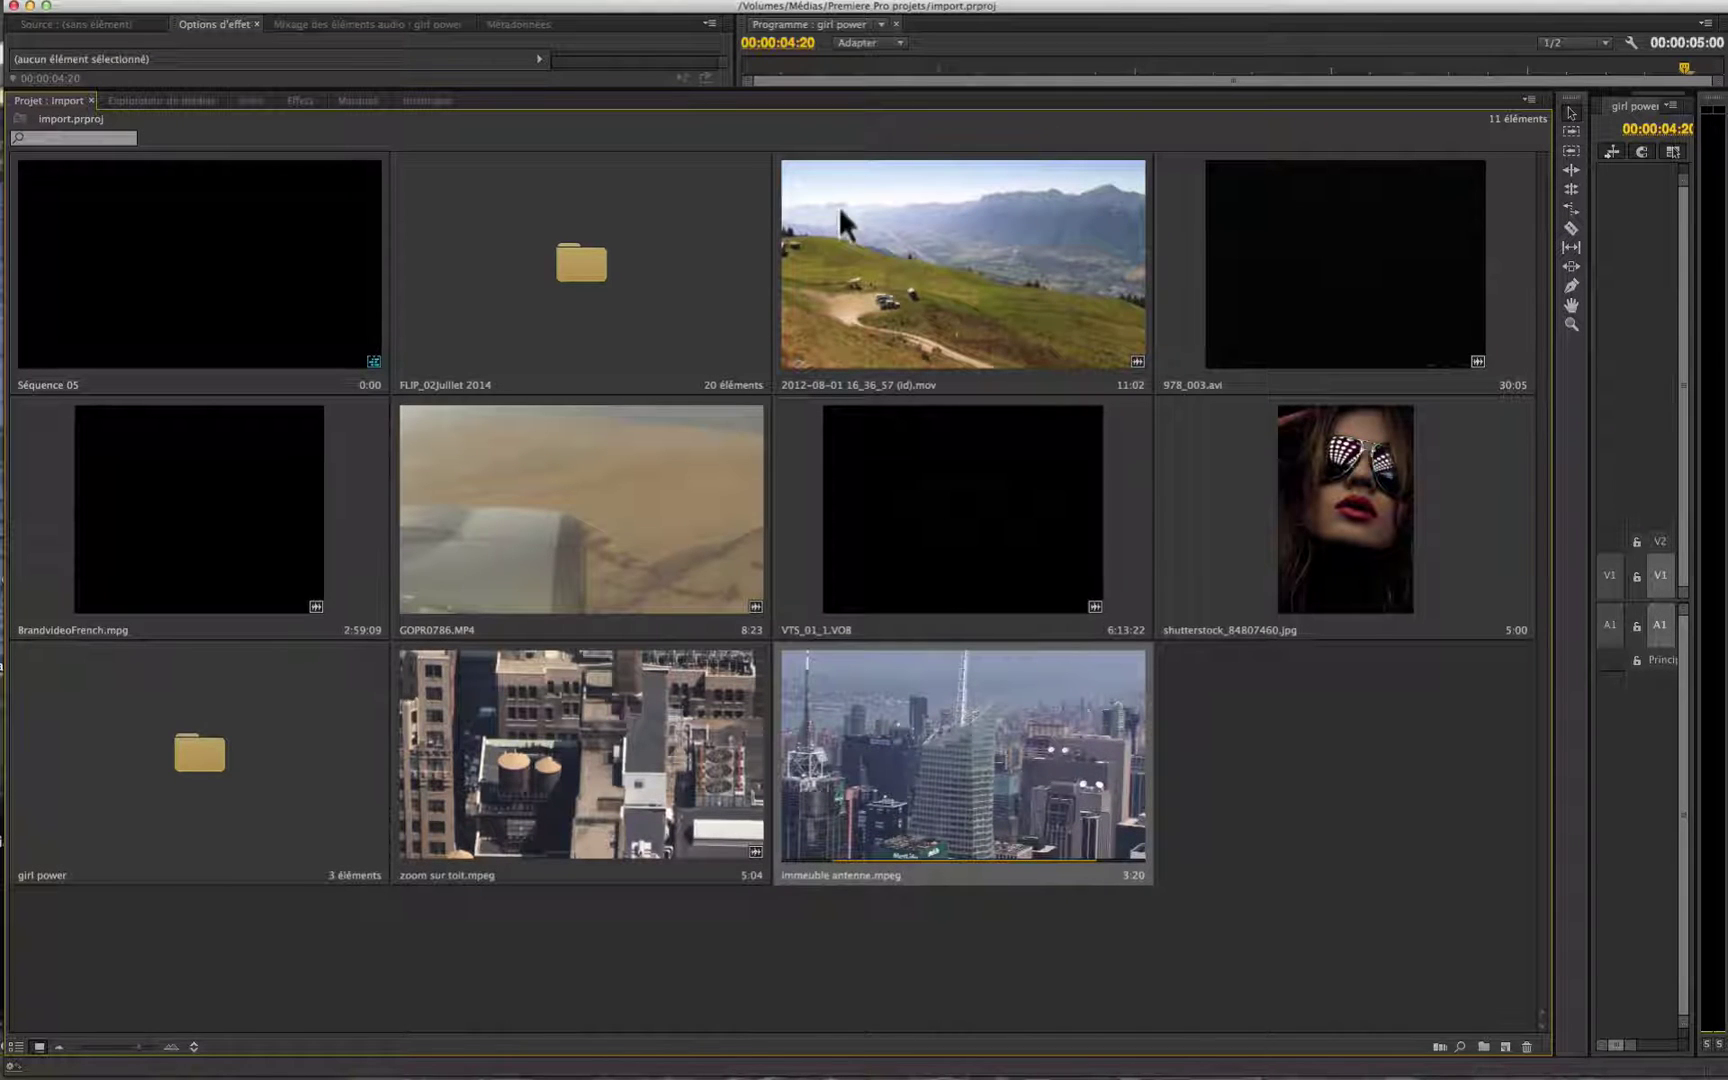
{"action": "double_click", "coordinate": [861, 284]}
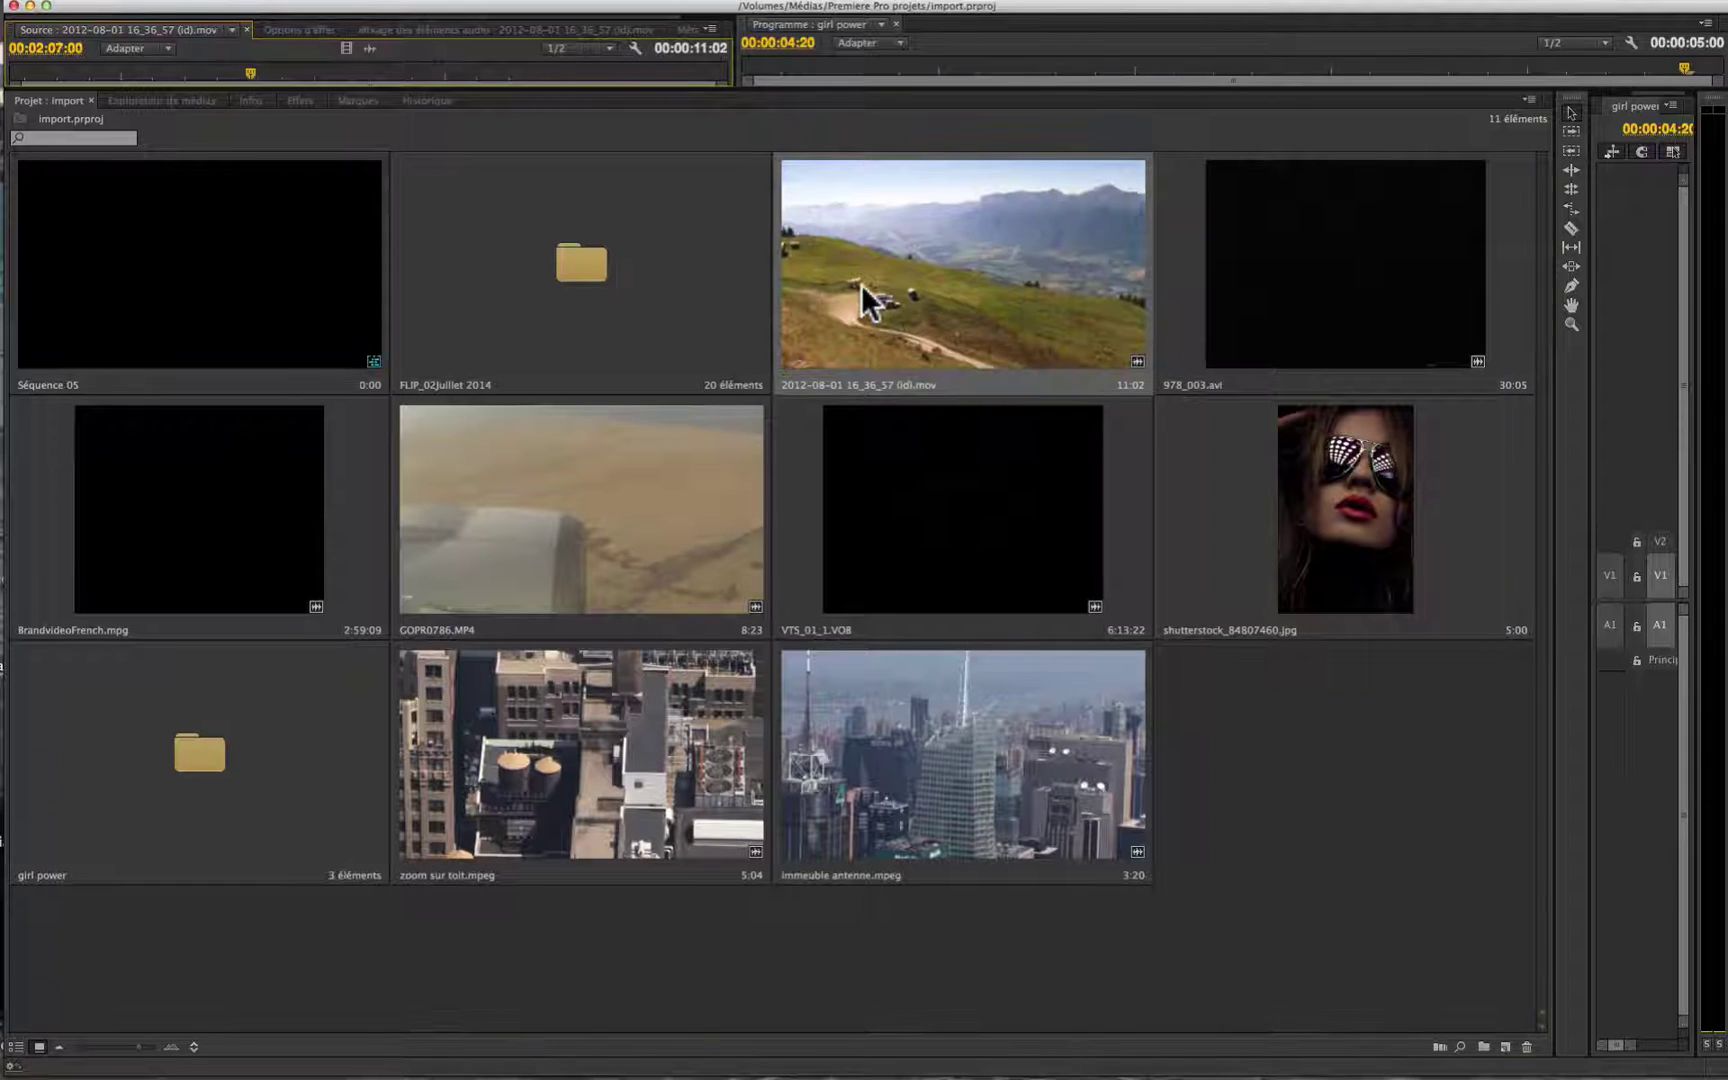
{"action": "left_click", "coordinate": [861, 284]}
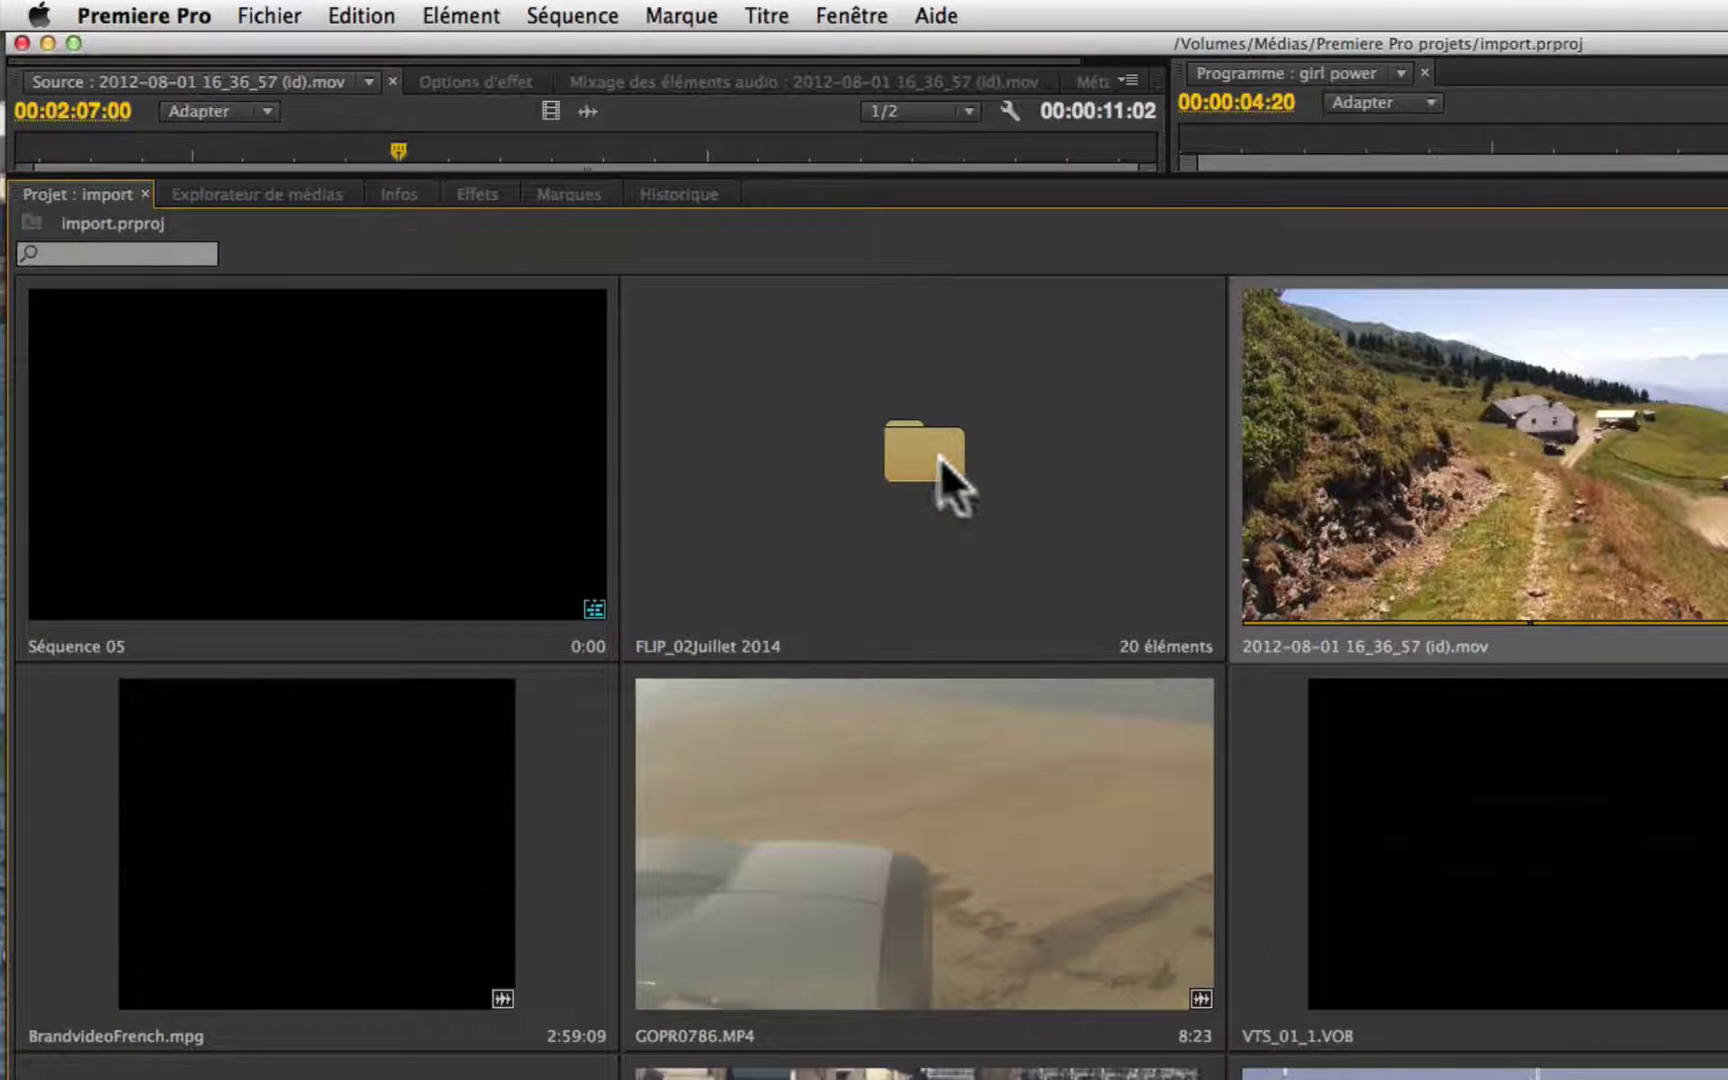
- Open the FLIP_02Juillet 2014 bin, compare its list and icon views, enlarge its thumbnails to the maximum, and close it
{"action": "double_click", "coordinate": [919, 447]}
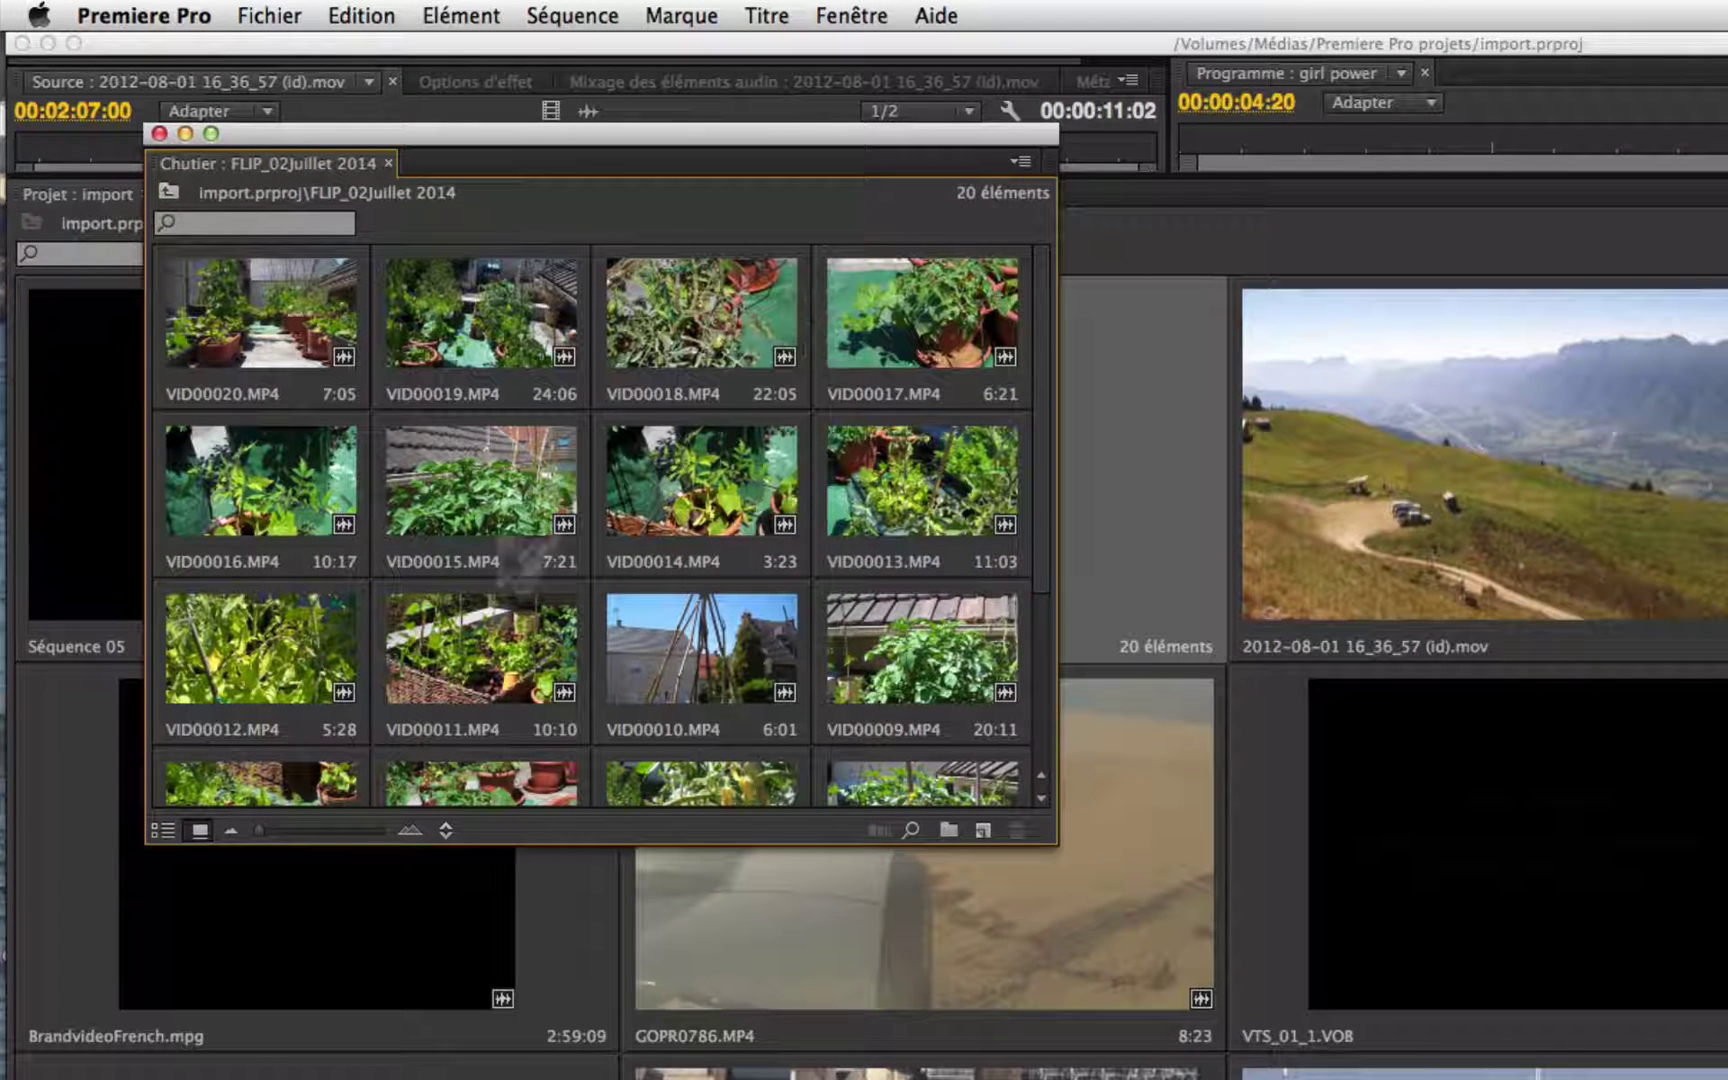
{"action": "left_click", "coordinate": [163, 830]}
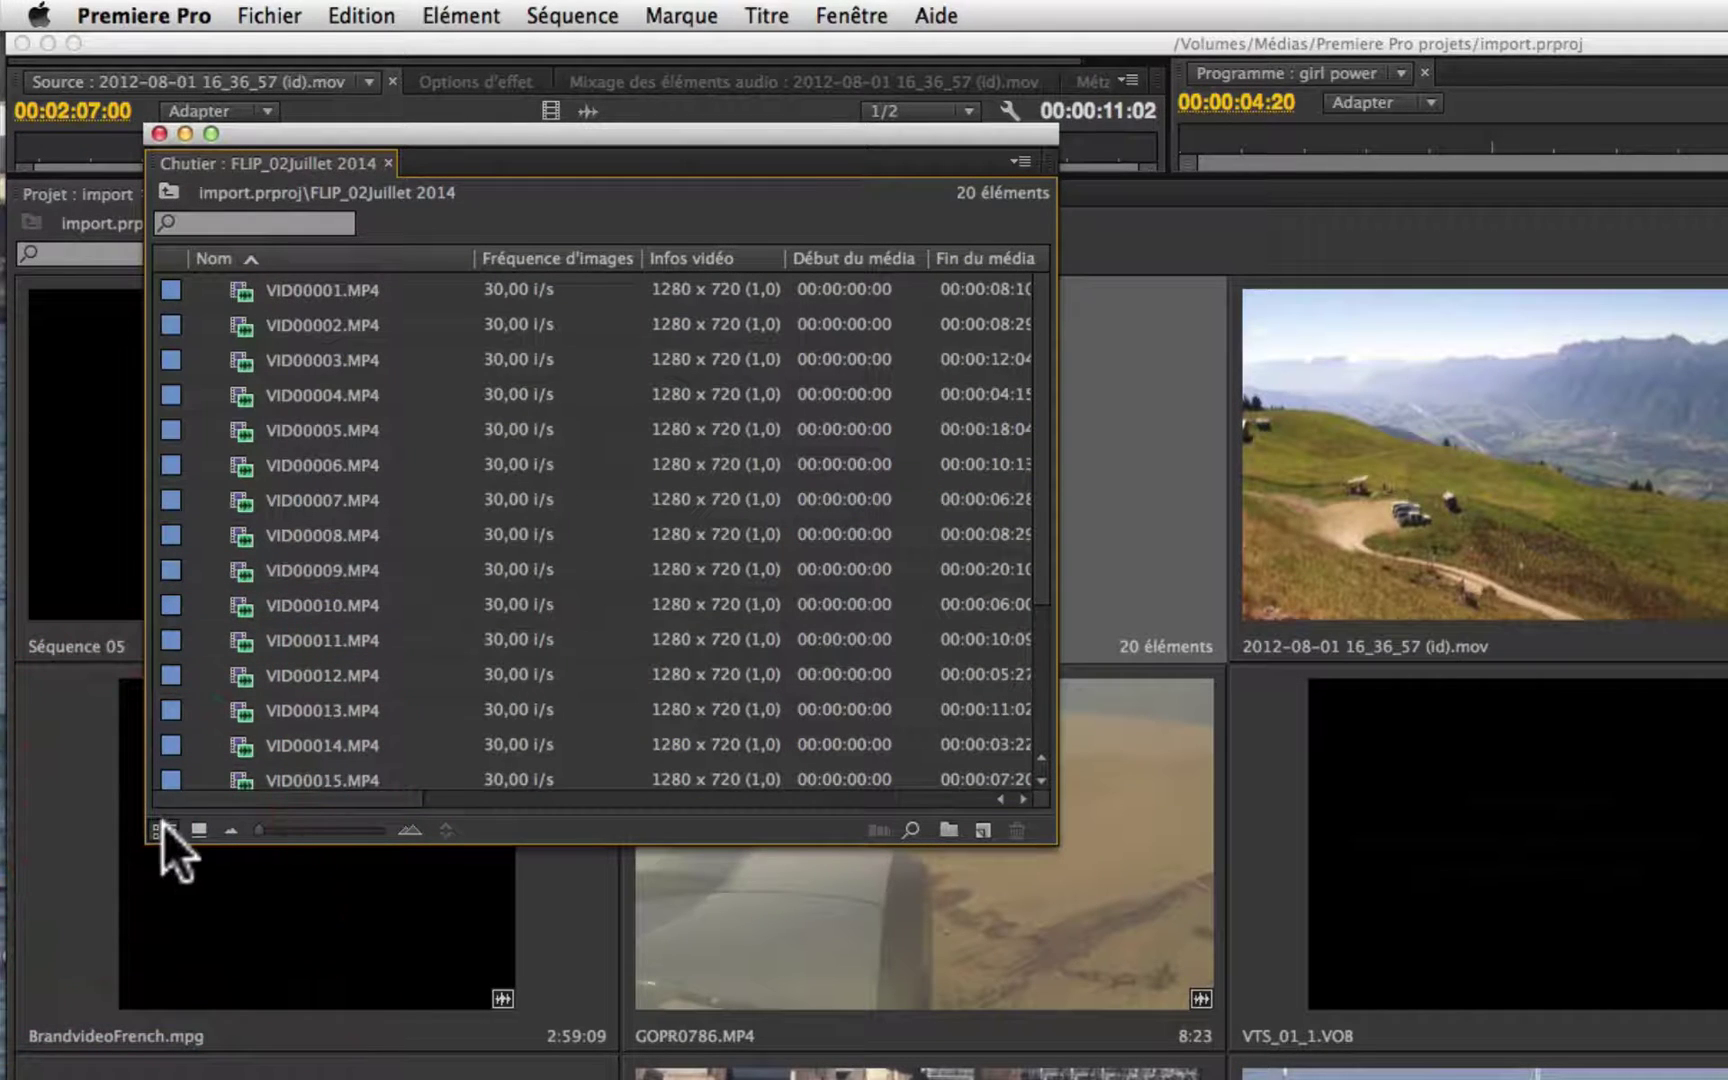
{"action": "left_click", "coordinate": [200, 830]}
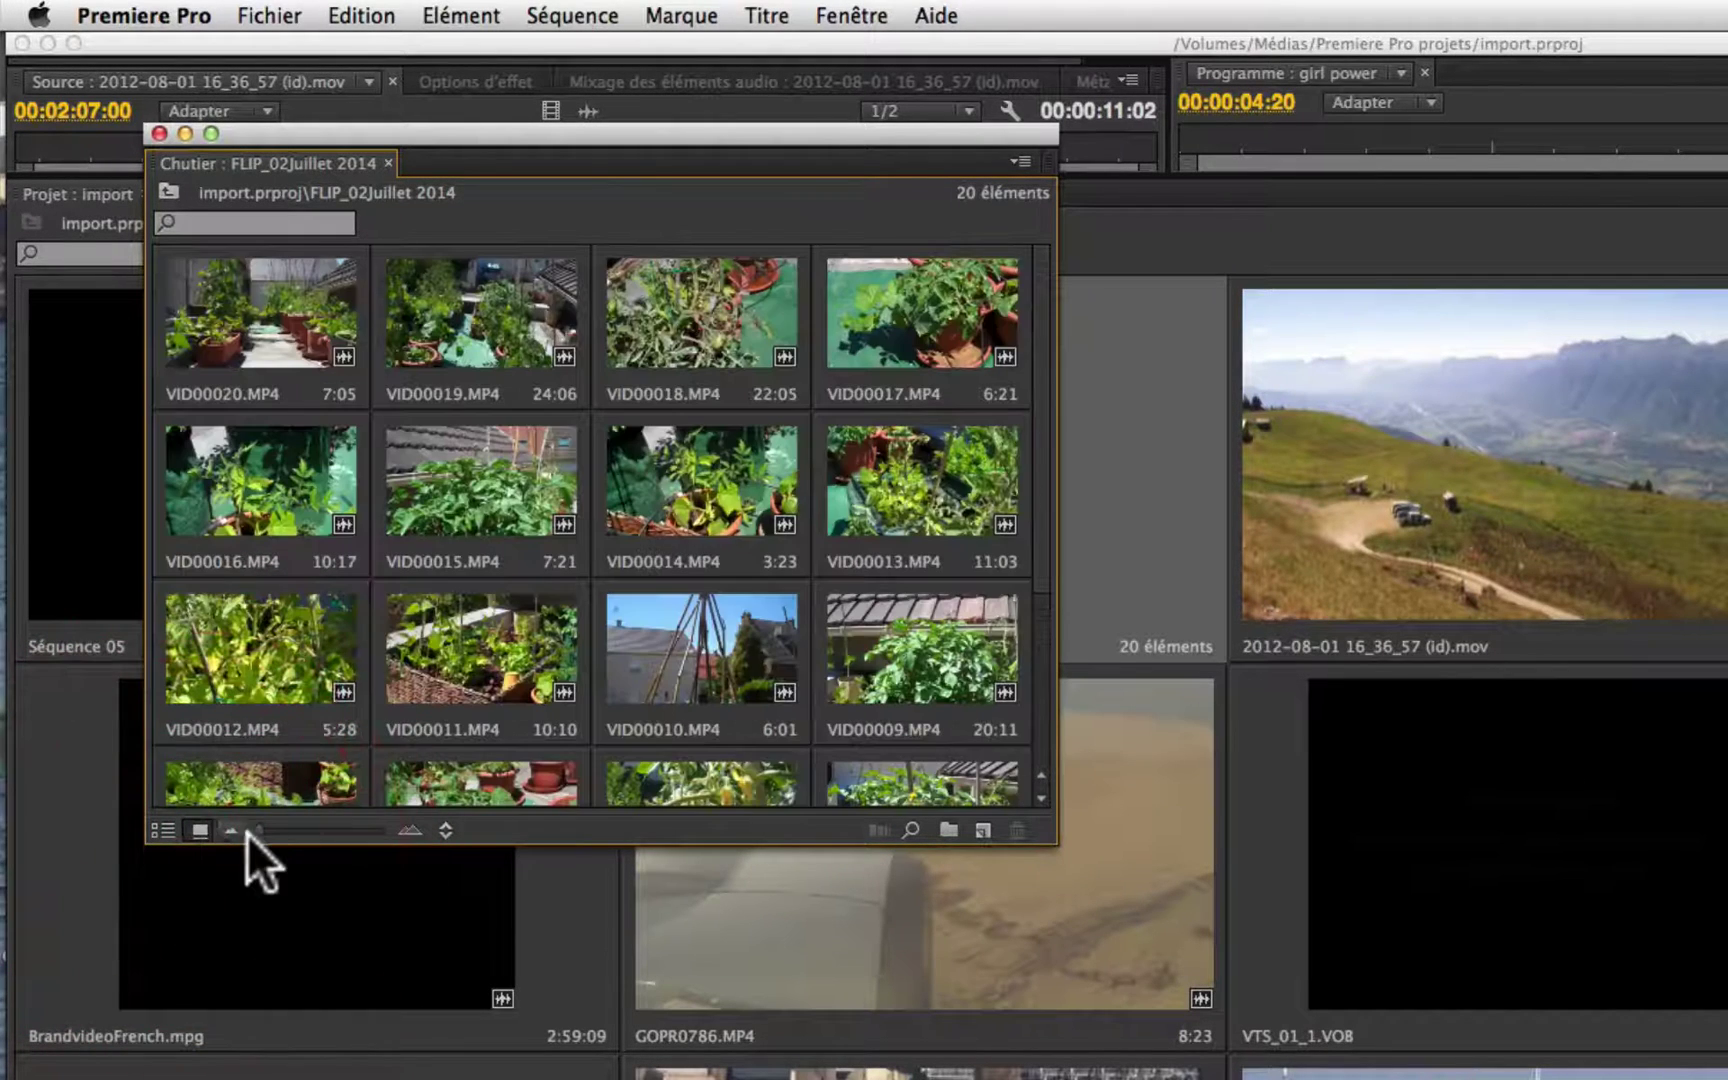
{"action": "left_click", "coordinate": [297, 830]}
{"action": "left_click_drag", "start_coordinate": [297, 828], "coordinate": [687, 856]}
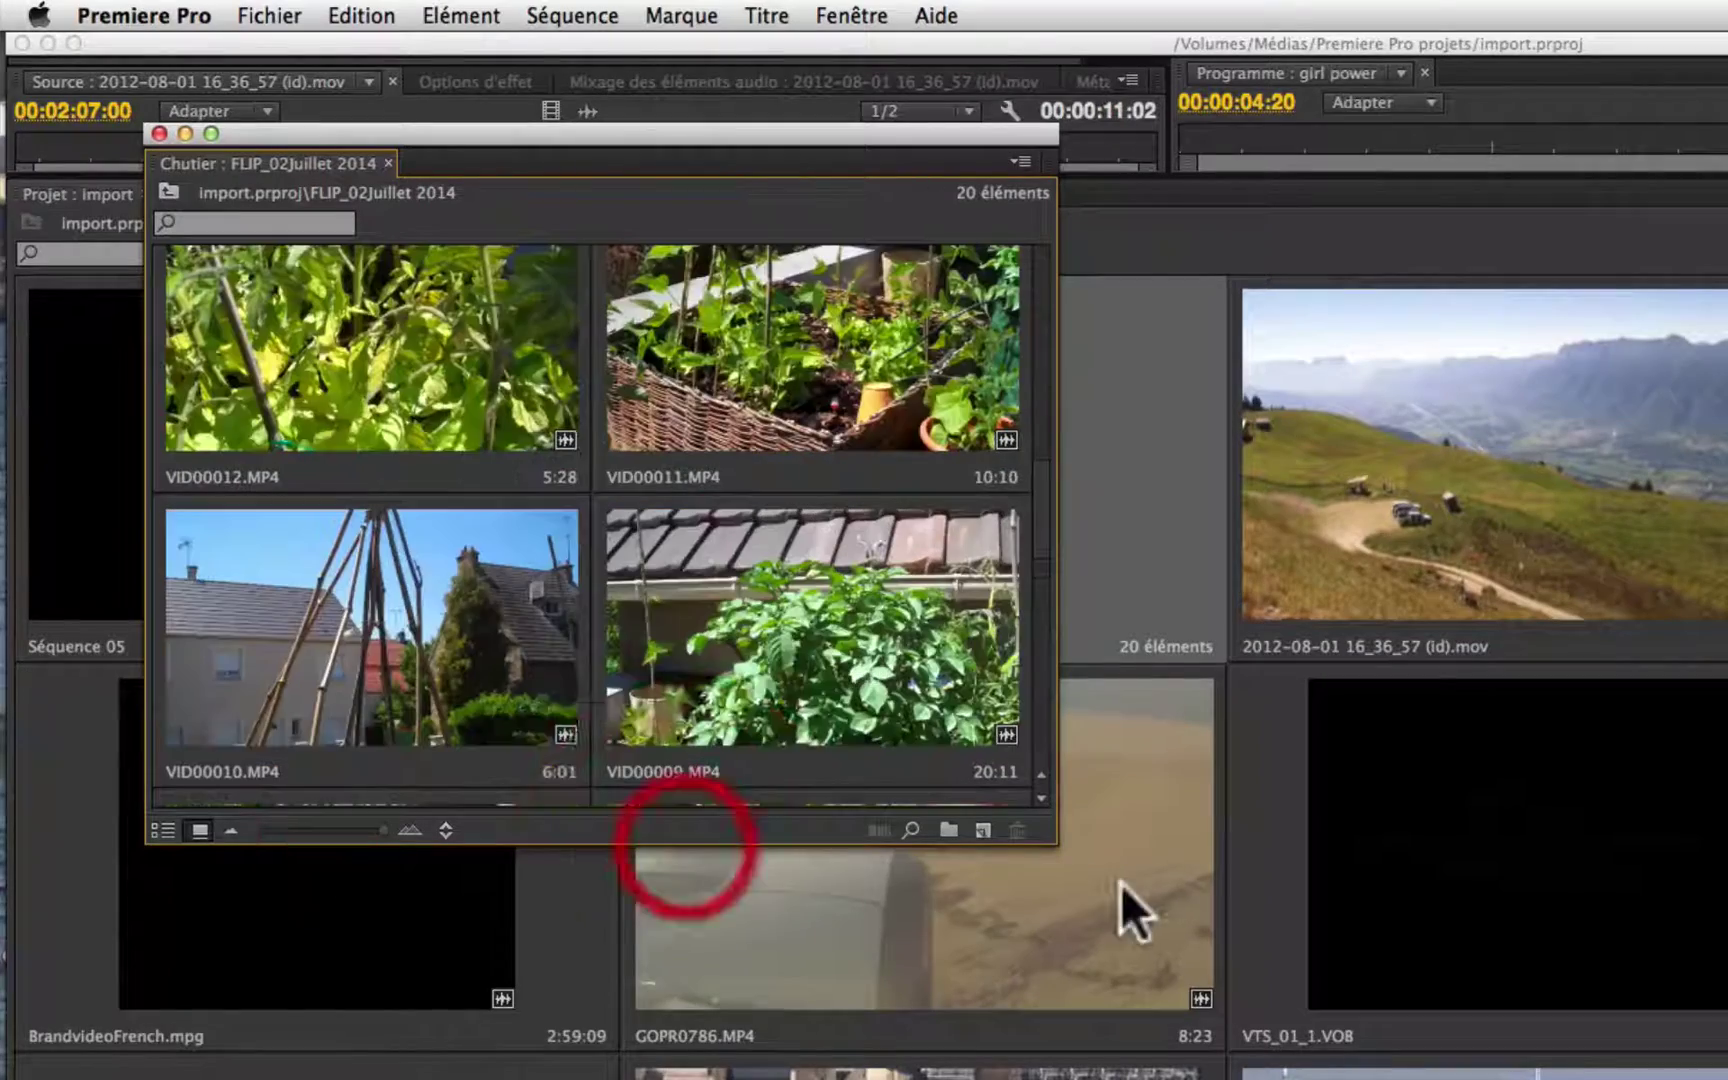
{"action": "left_click_drag", "start_coordinate": [1050, 848], "coordinate": [1425, 1060]}
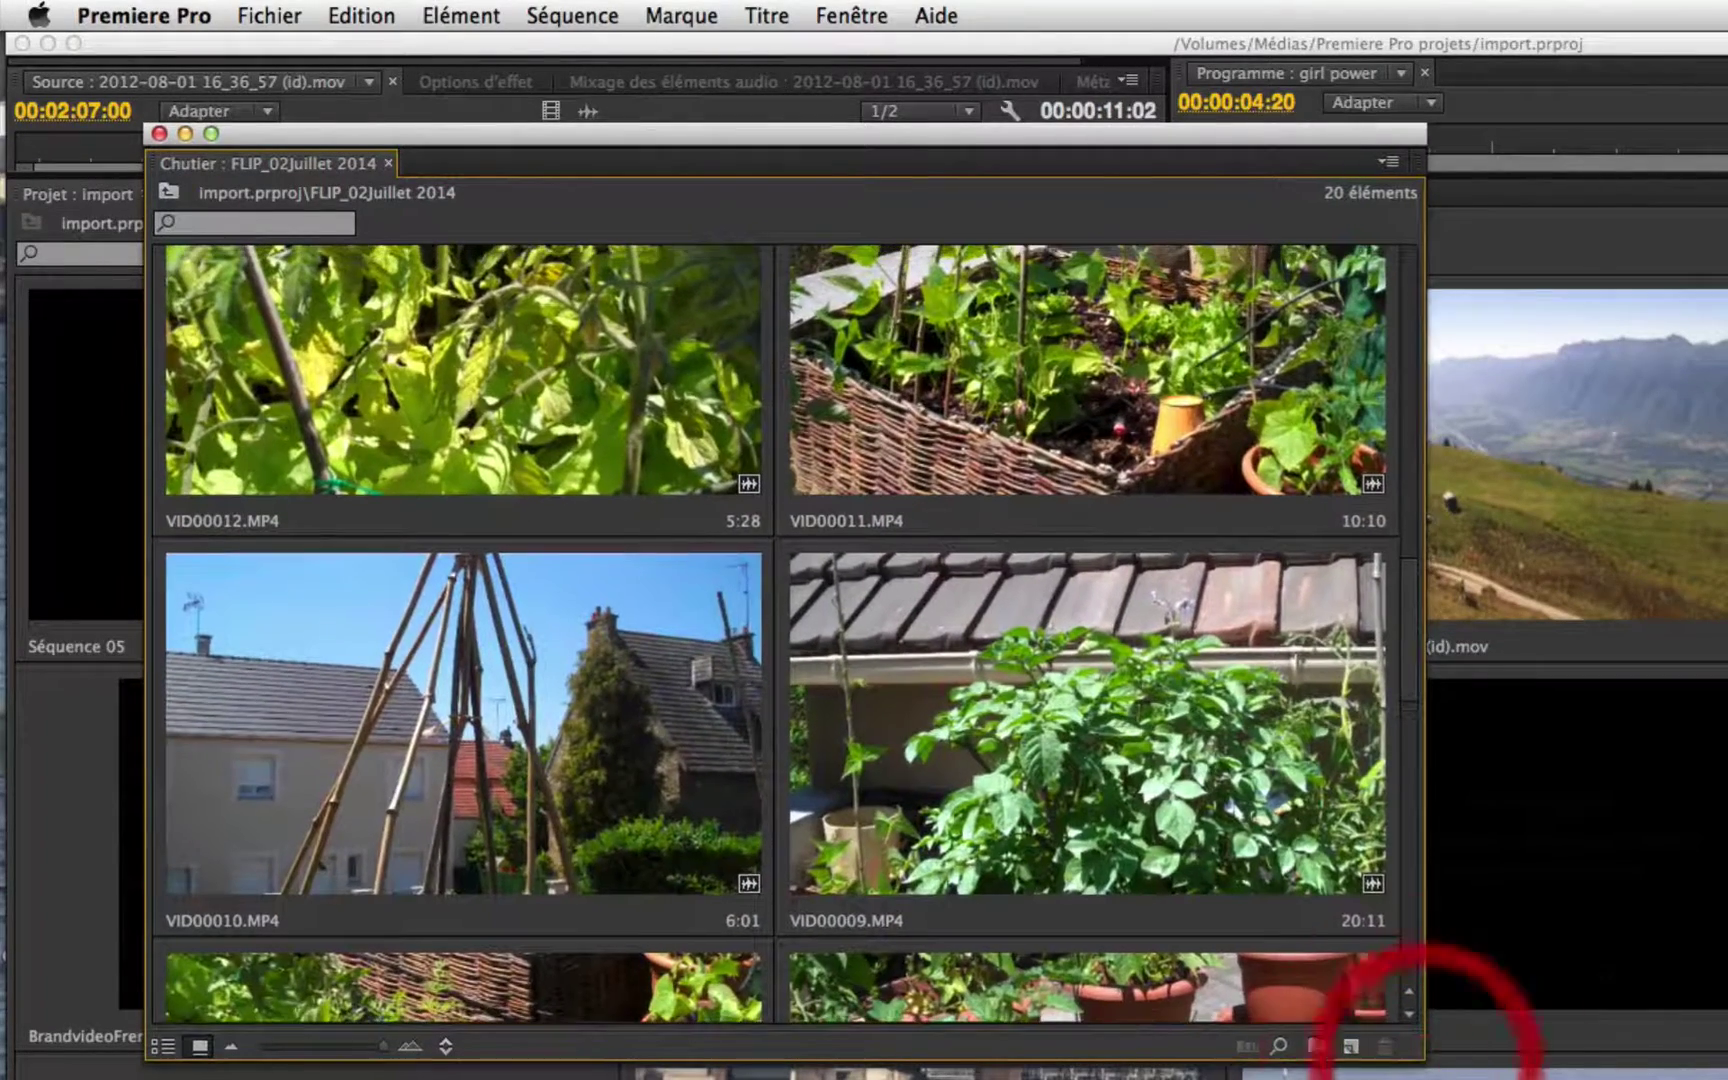
{"action": "left_click", "coordinate": [159, 132]}
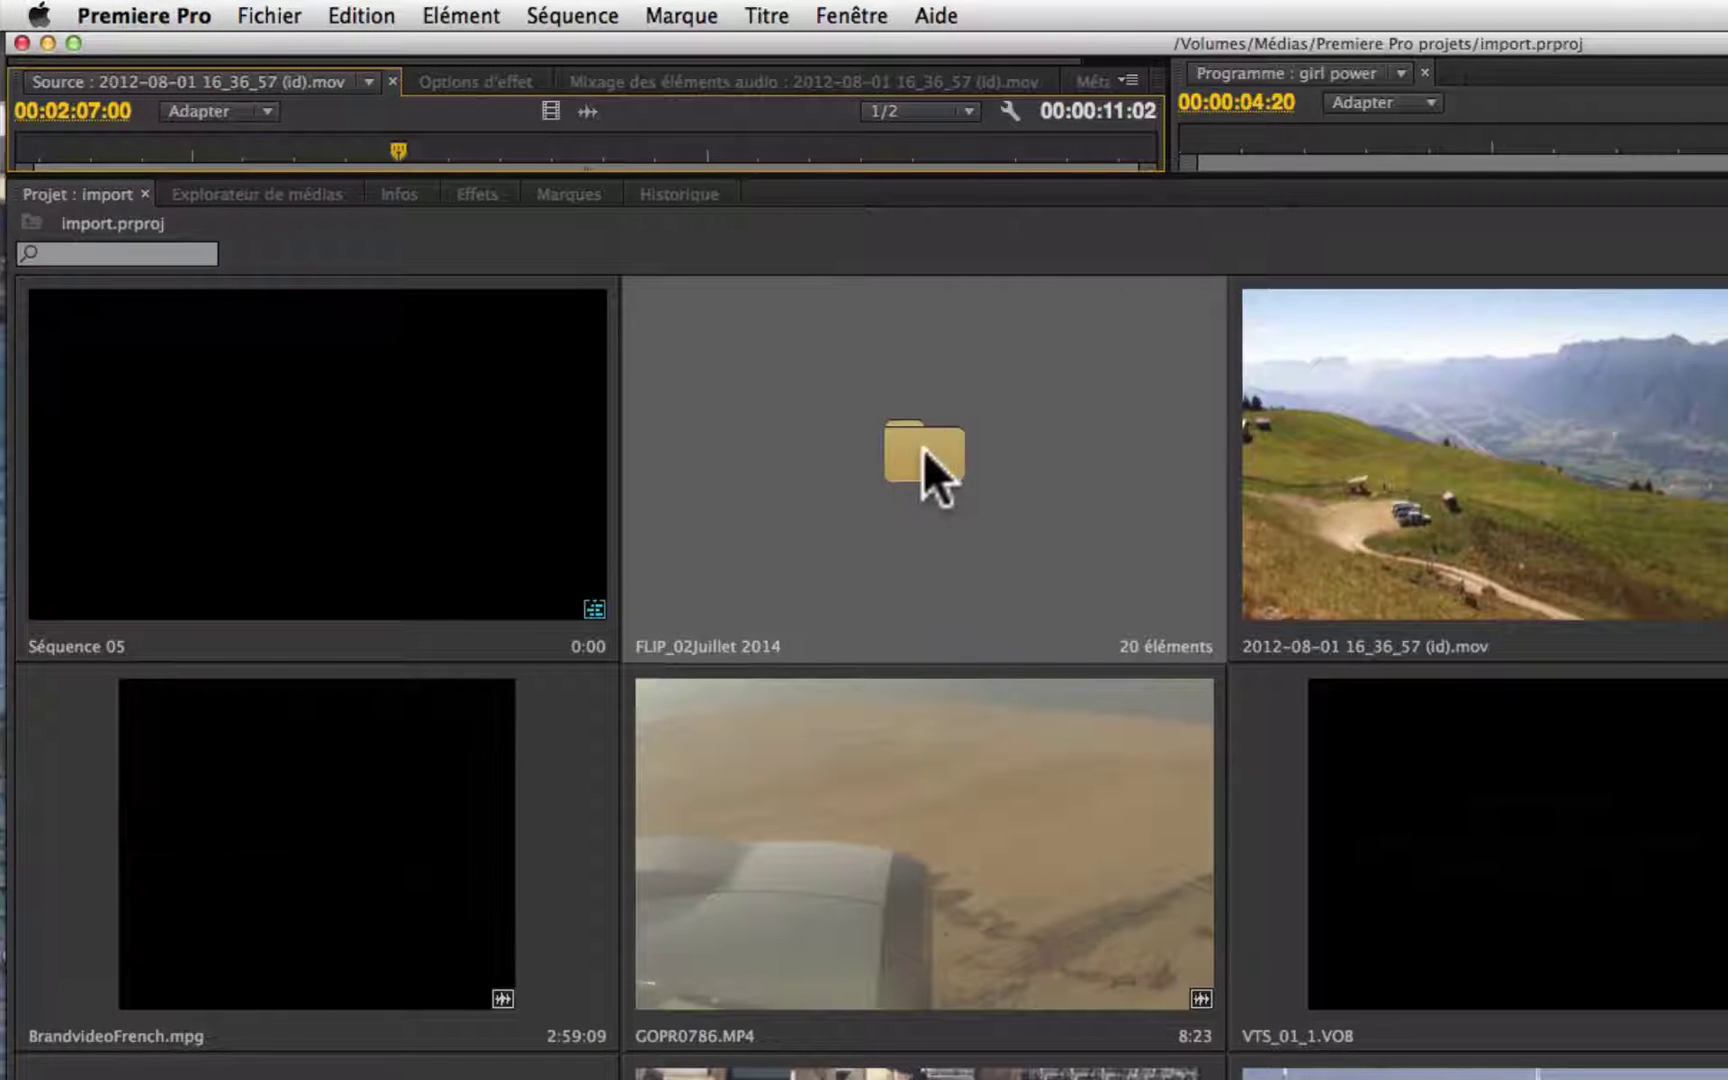
- Reopen the FLIP_02Juillet 2014 bin in a larger window, look through its clip thumbnails, and close it
{"action": "double_click", "coordinate": [923, 452]}
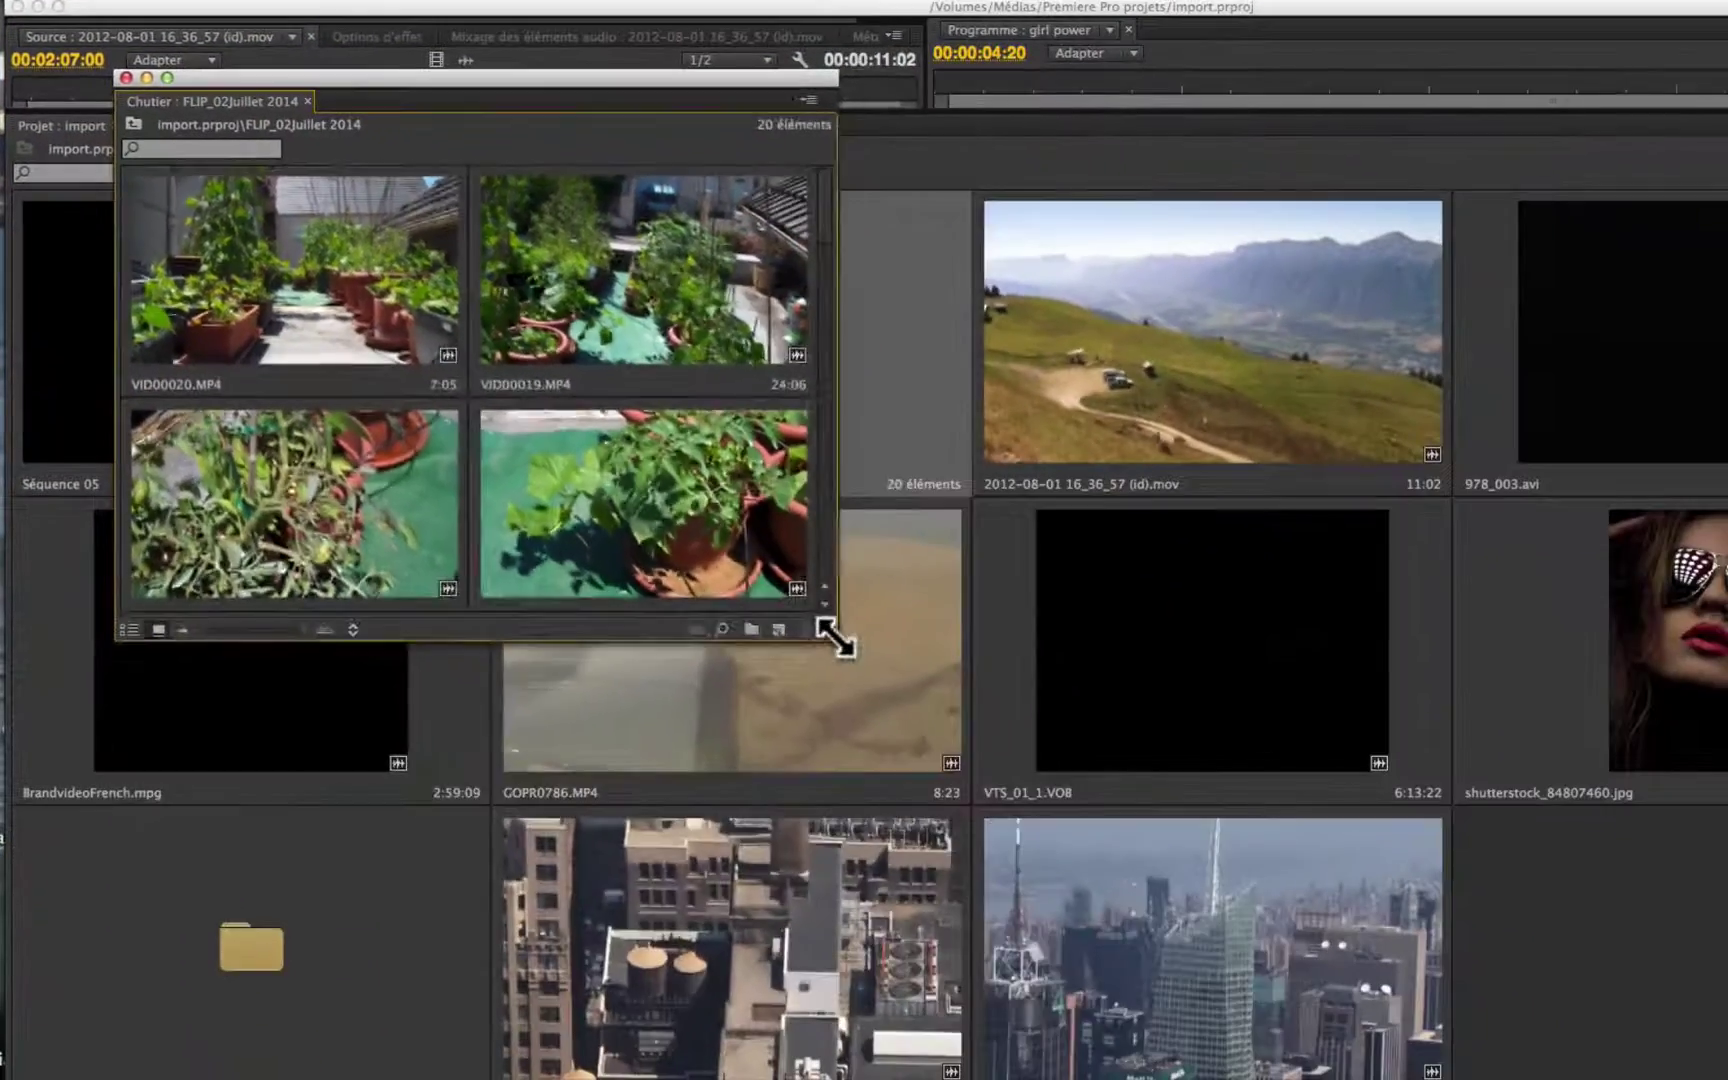
{"action": "left_click_drag", "start_coordinate": [1040, 845], "coordinate": [1626, 1079]}
{"action": "scroll", "coordinate": [950, 824], "scroll_direction": "down", "scroll_amount": 10}
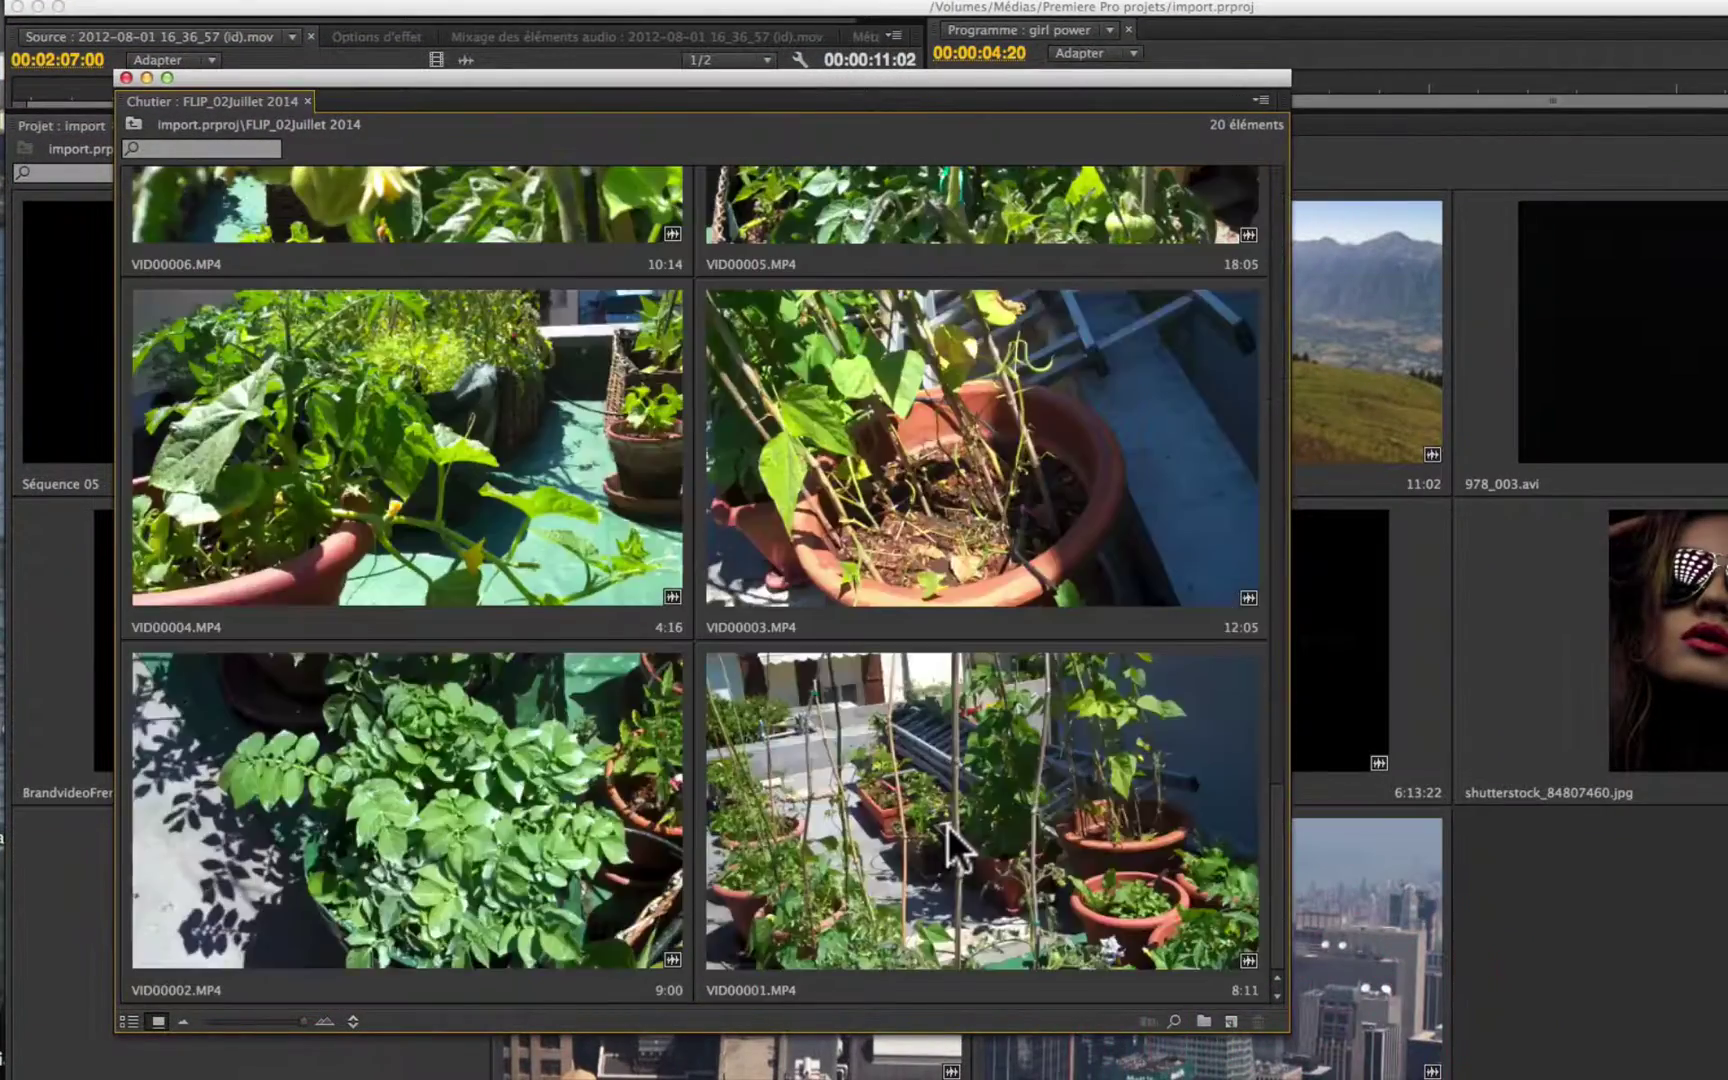
{"action": "scroll", "coordinate": [946, 825], "scroll_direction": "up", "scroll_amount": 10}
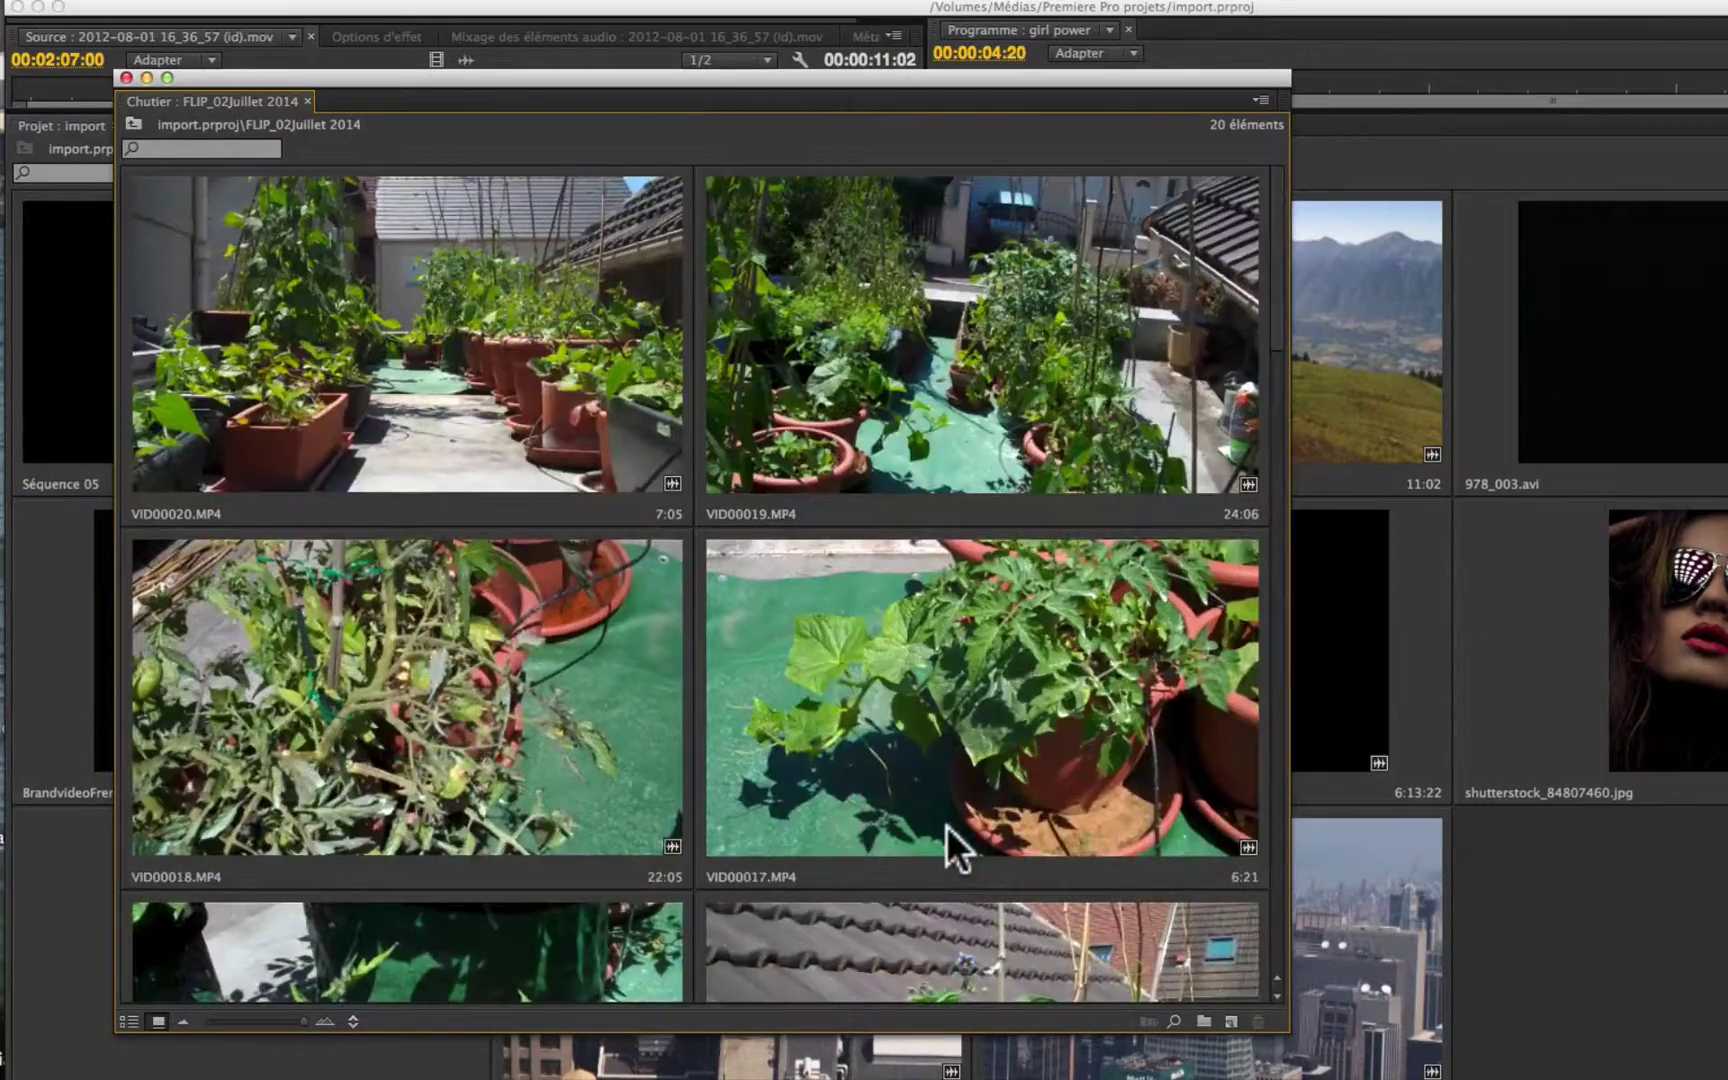
{"action": "scroll", "coordinate": [946, 825], "scroll_direction": "down", "scroll_amount": 10}
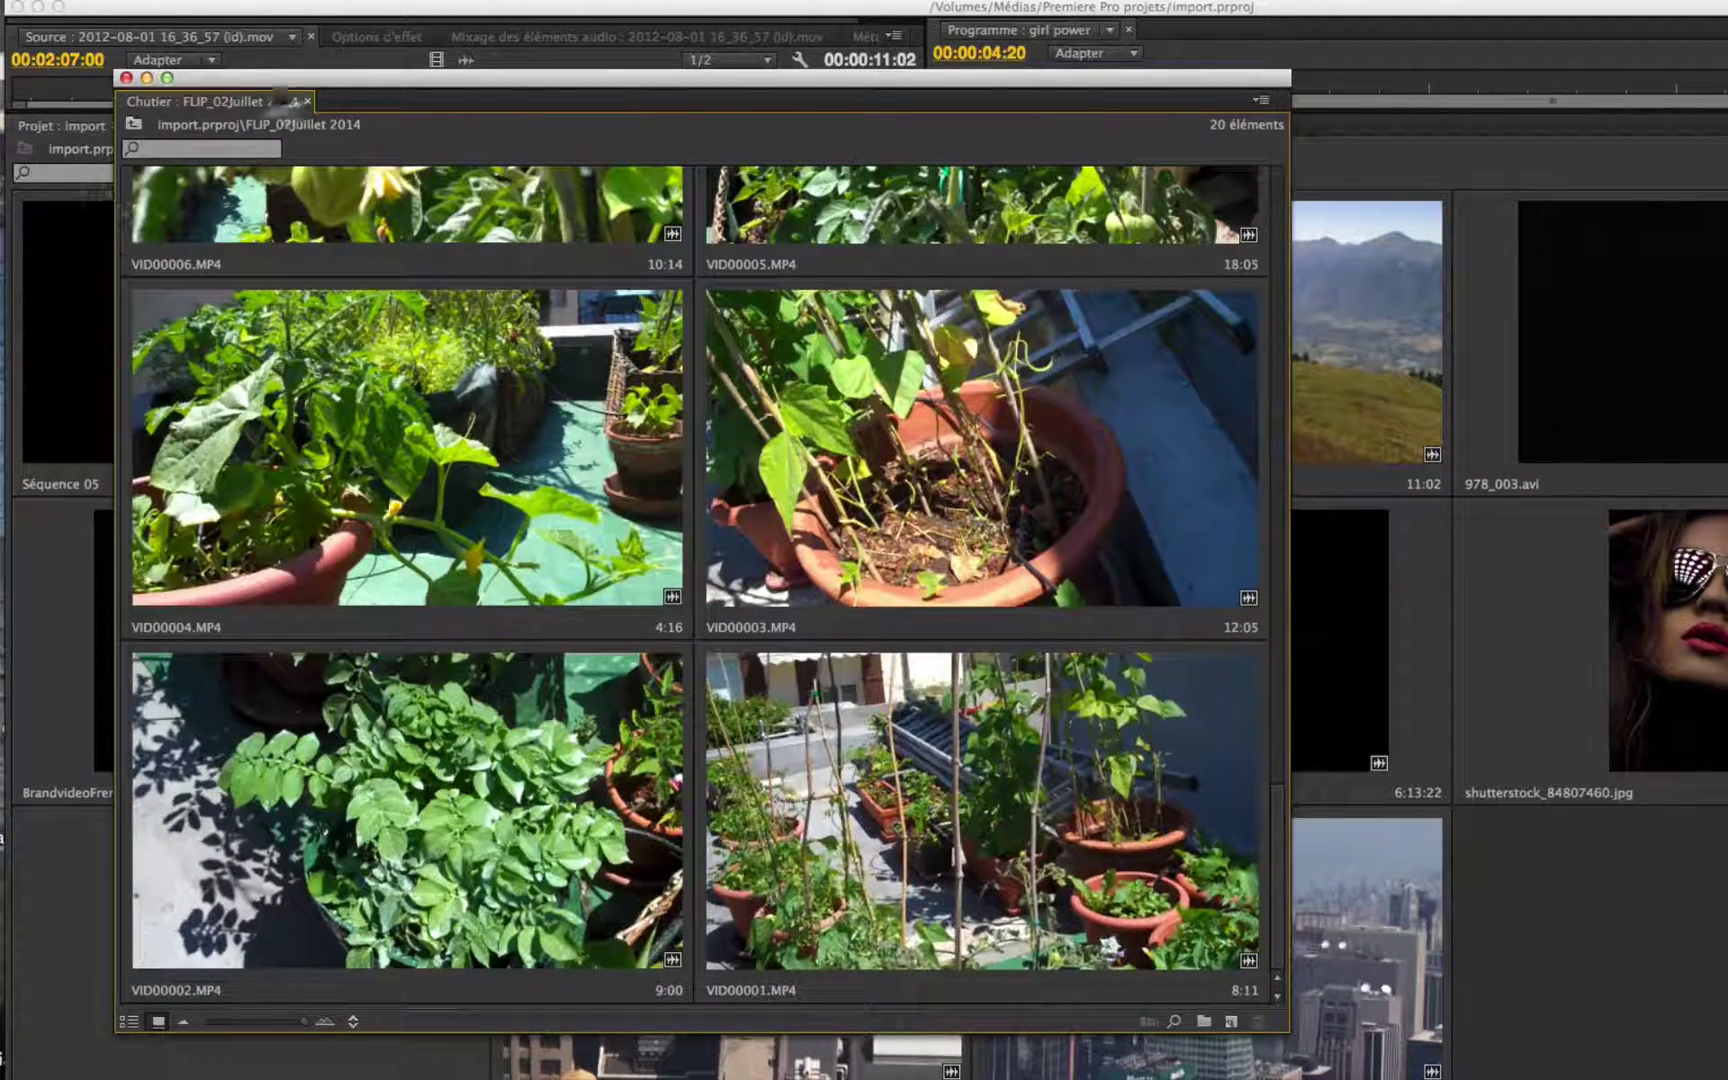
{"action": "left_click", "coordinate": [126, 78]}
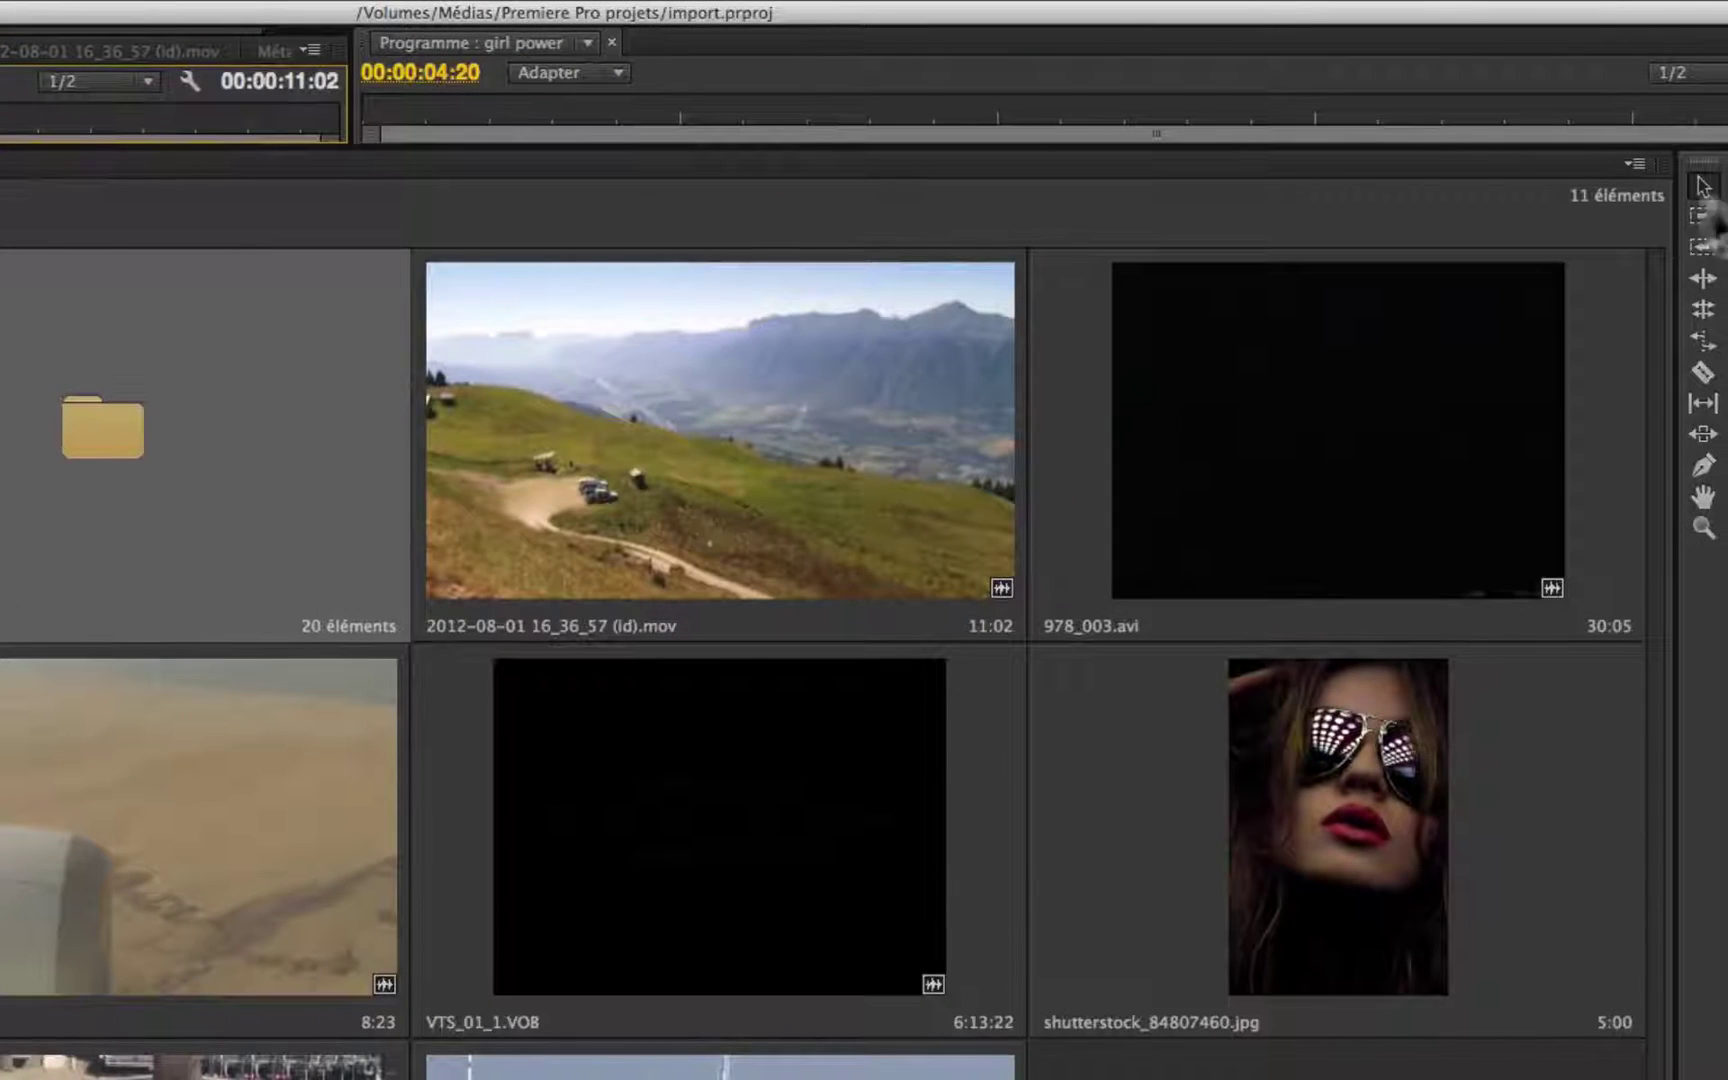
- Switch the Project panel to the Liste display and back to the Icône display
{"action": "left_click", "coordinate": [1627, 161]}
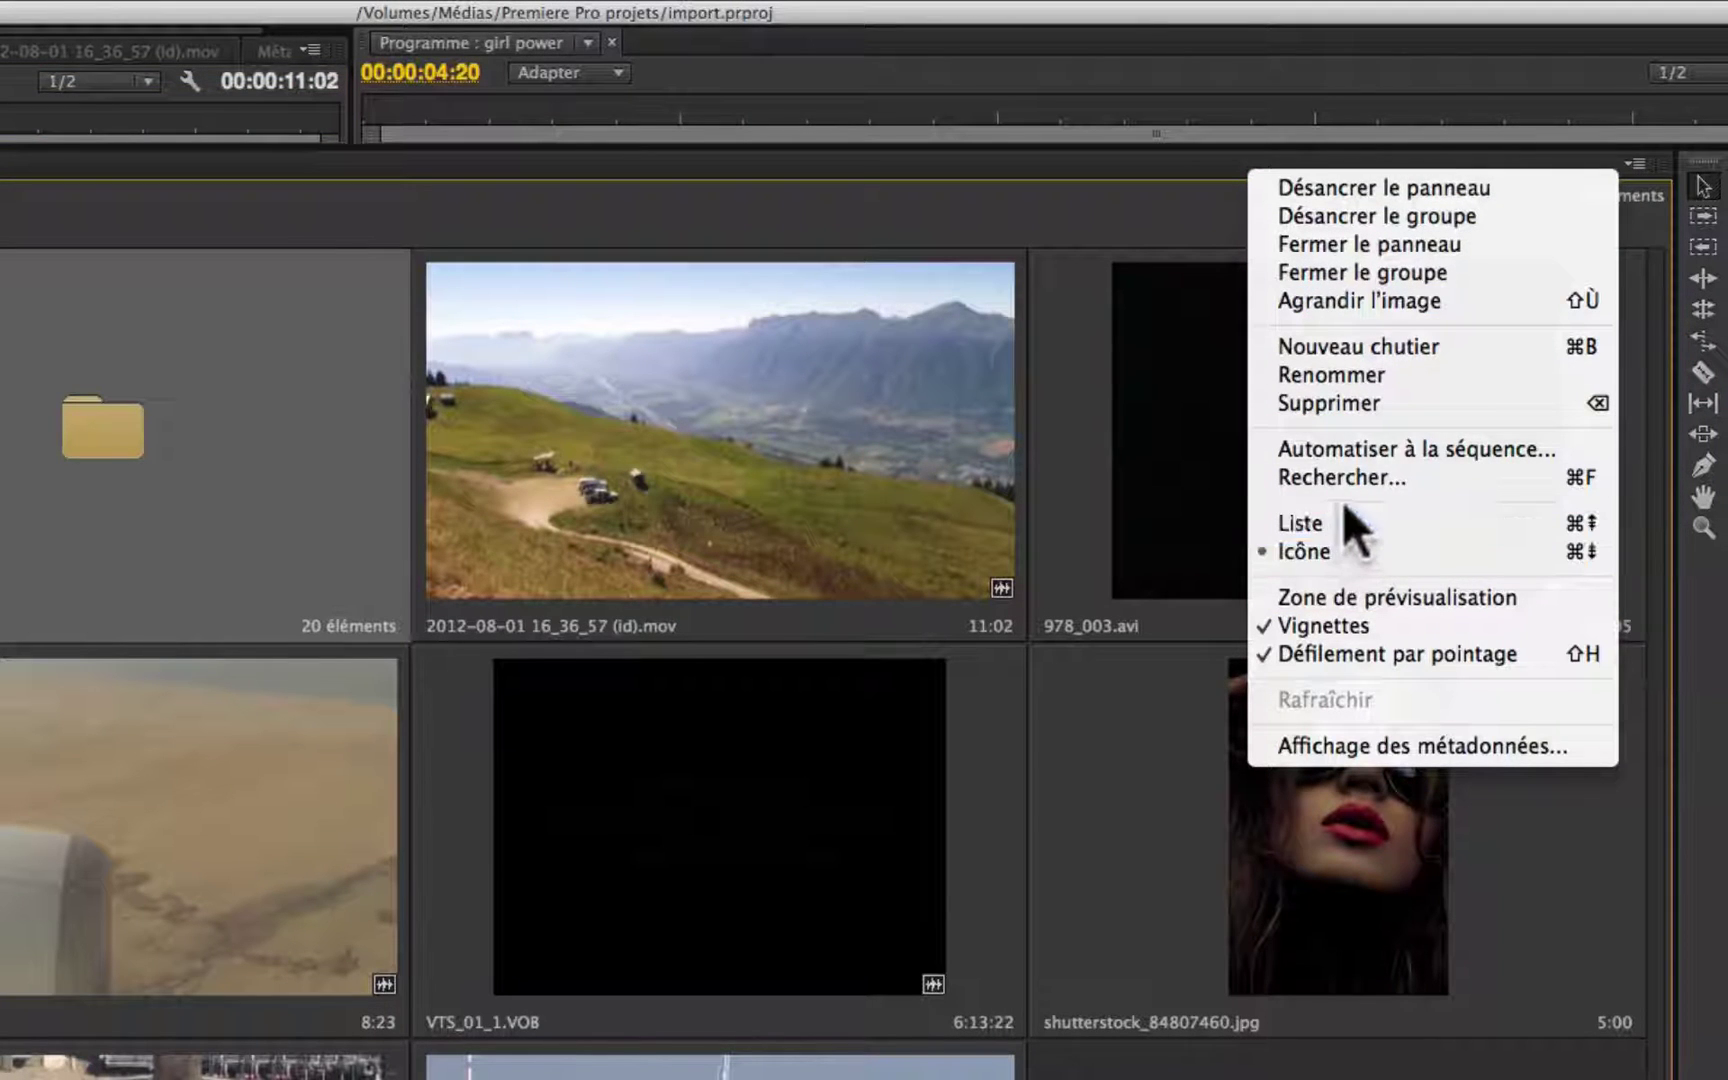
{"action": "left_click", "coordinate": [1323, 521]}
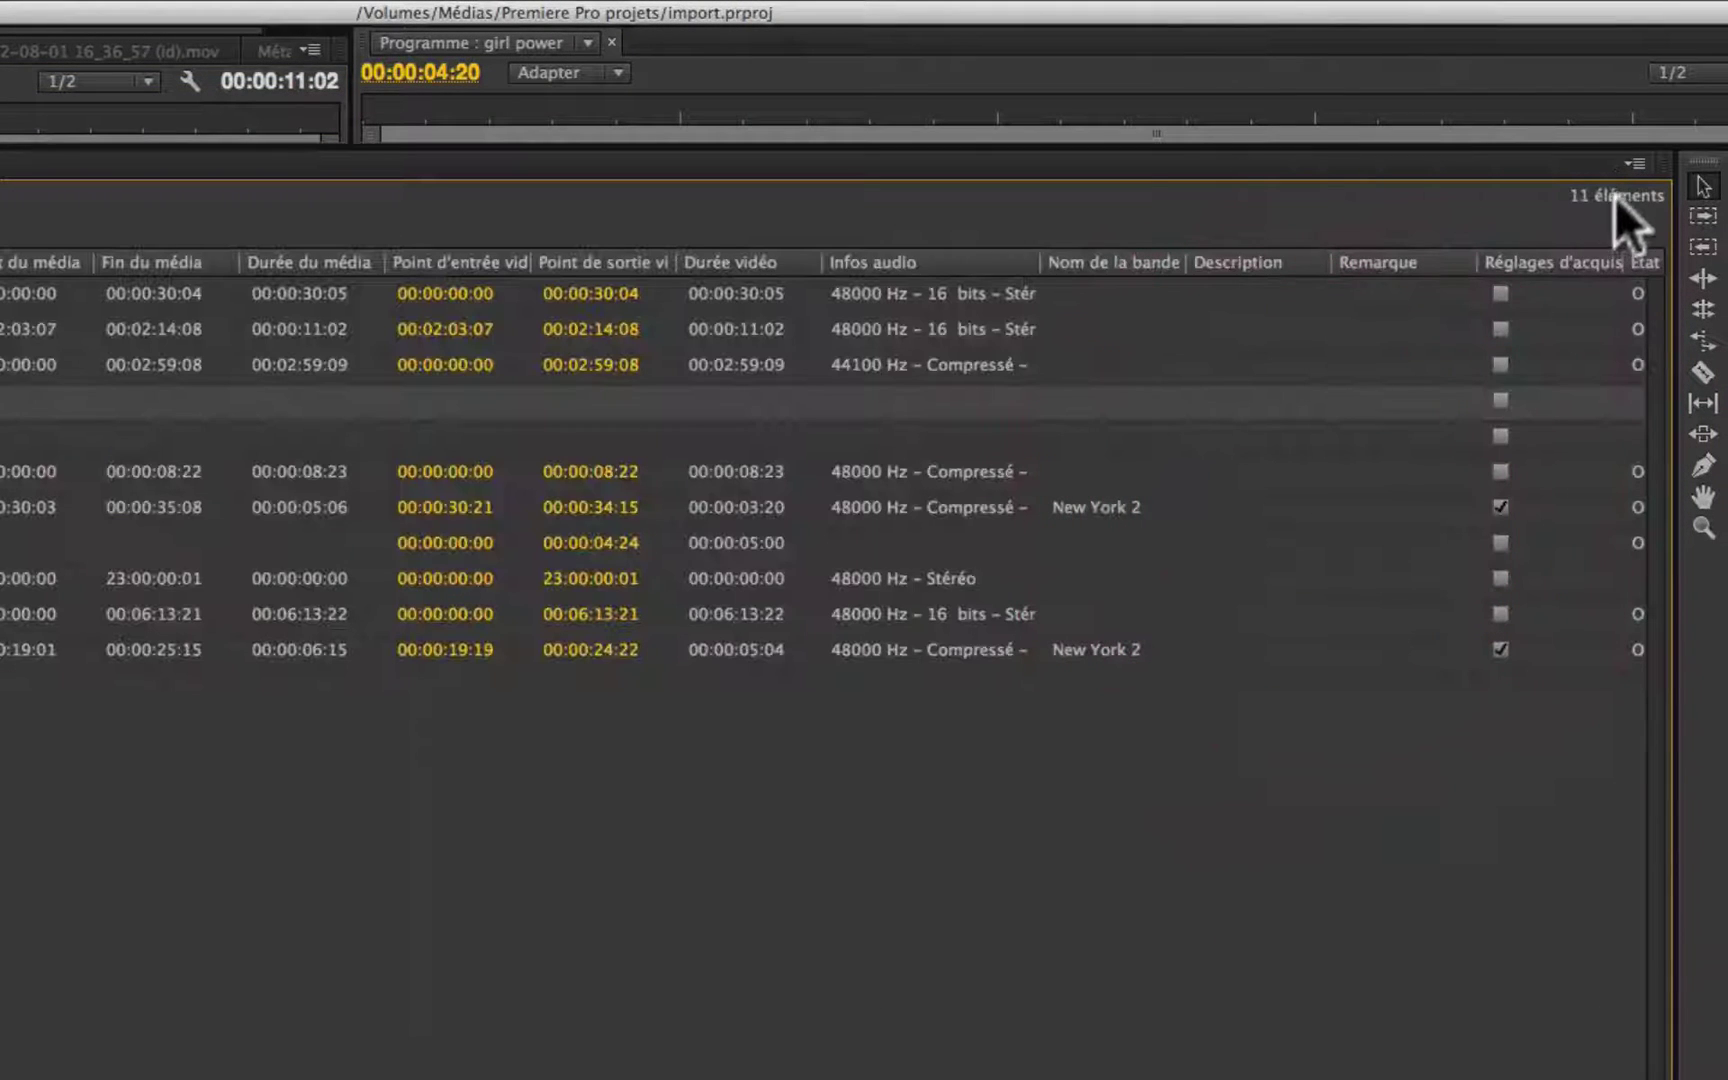
{"action": "left_click", "coordinate": [1628, 163]}
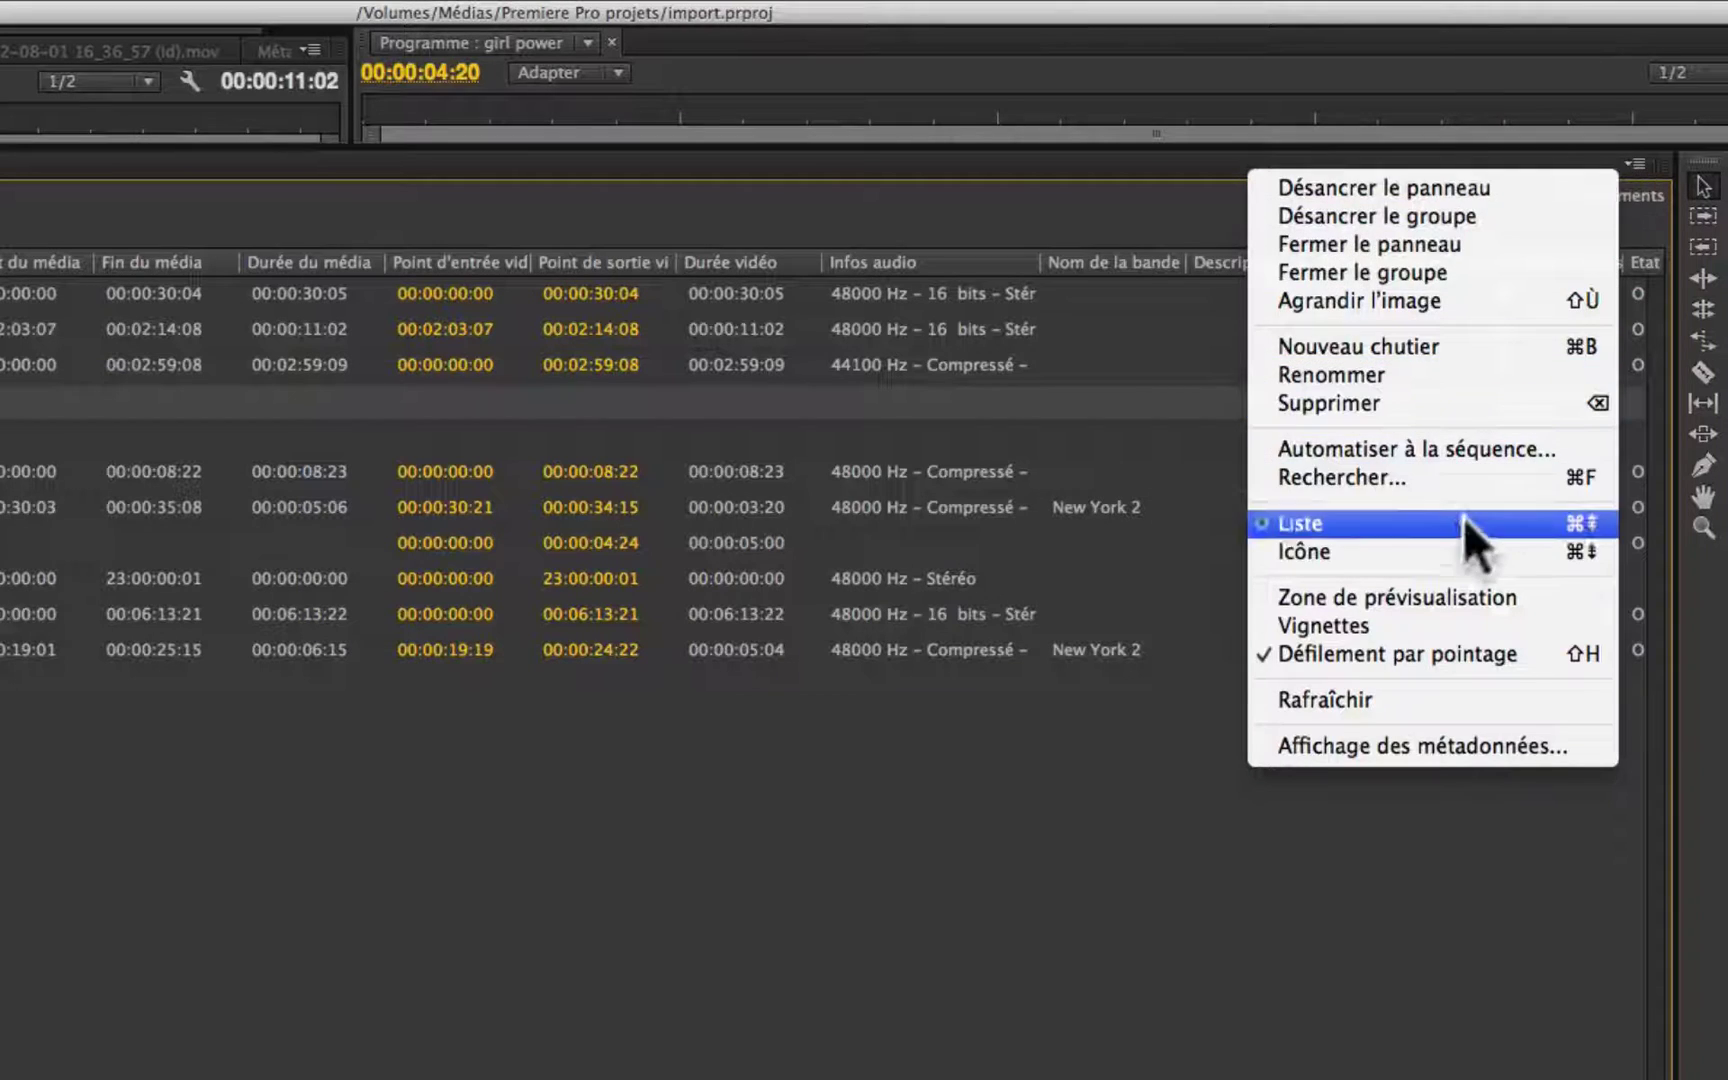
{"action": "left_click", "coordinate": [1431, 556]}
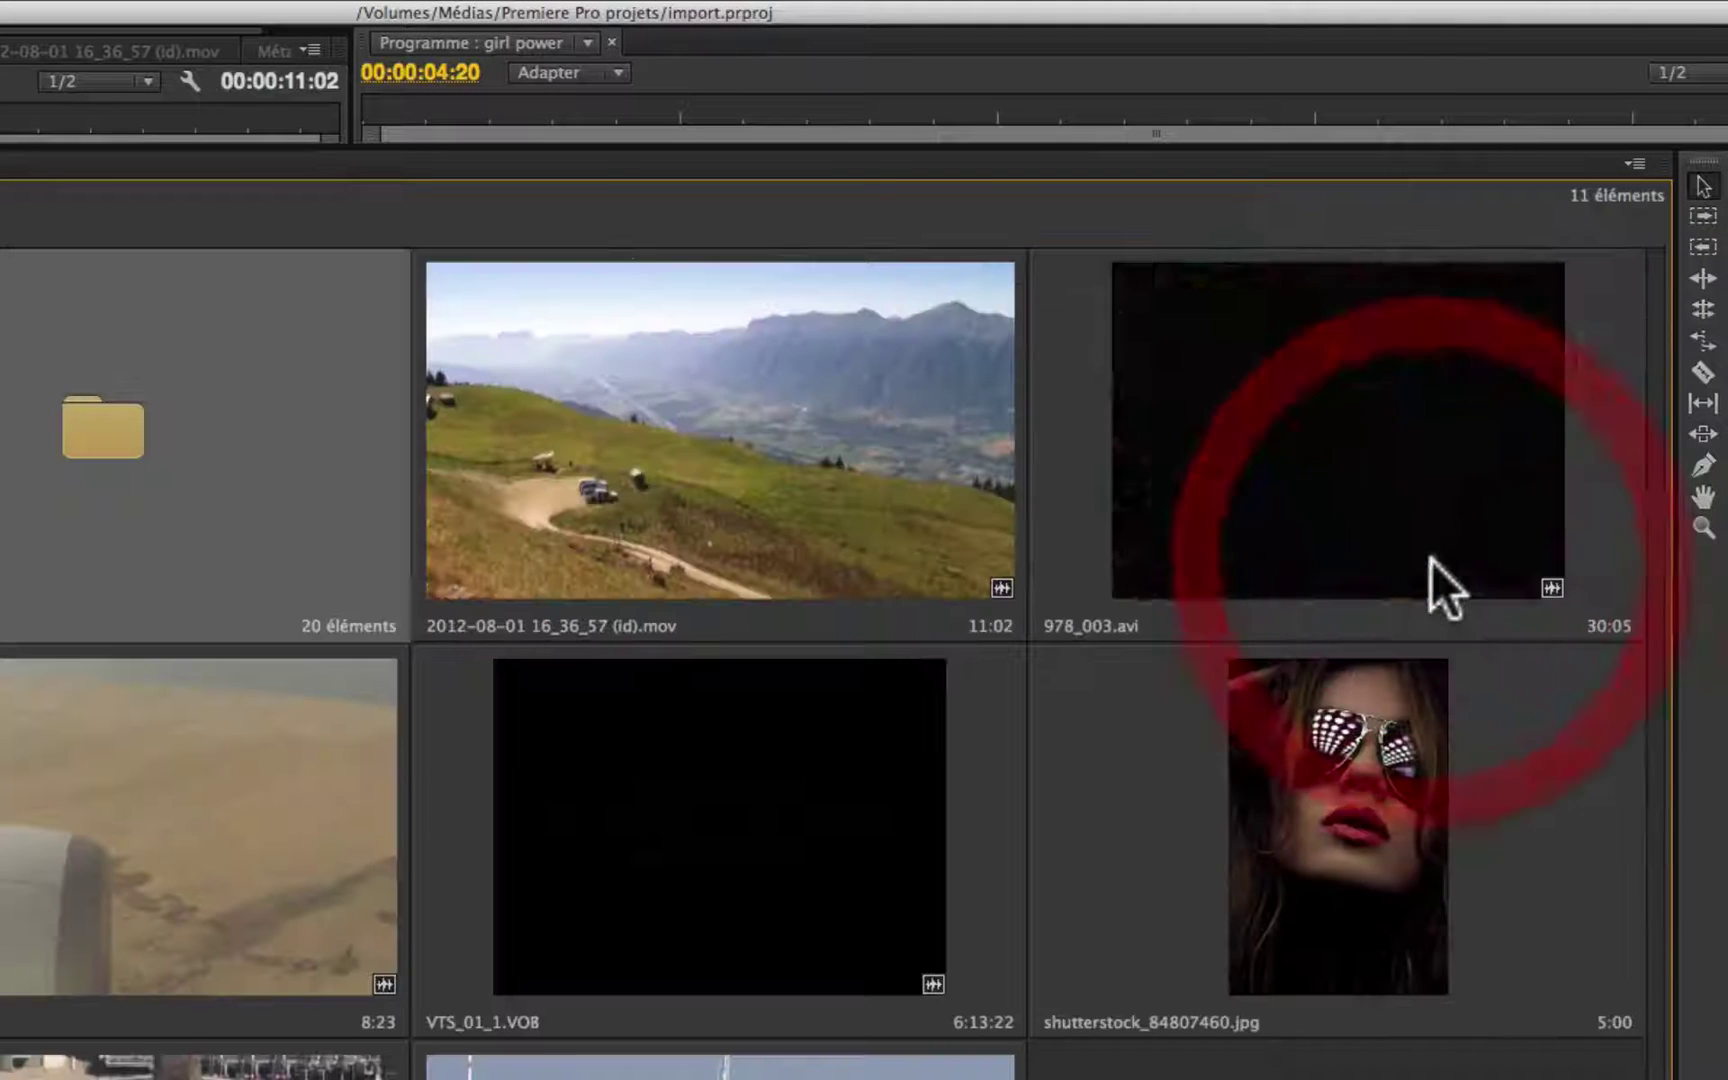
- Turn off Vignettes for the Project panel's icon view so clips show generic icons
{"action": "left_click", "coordinate": [1627, 158]}
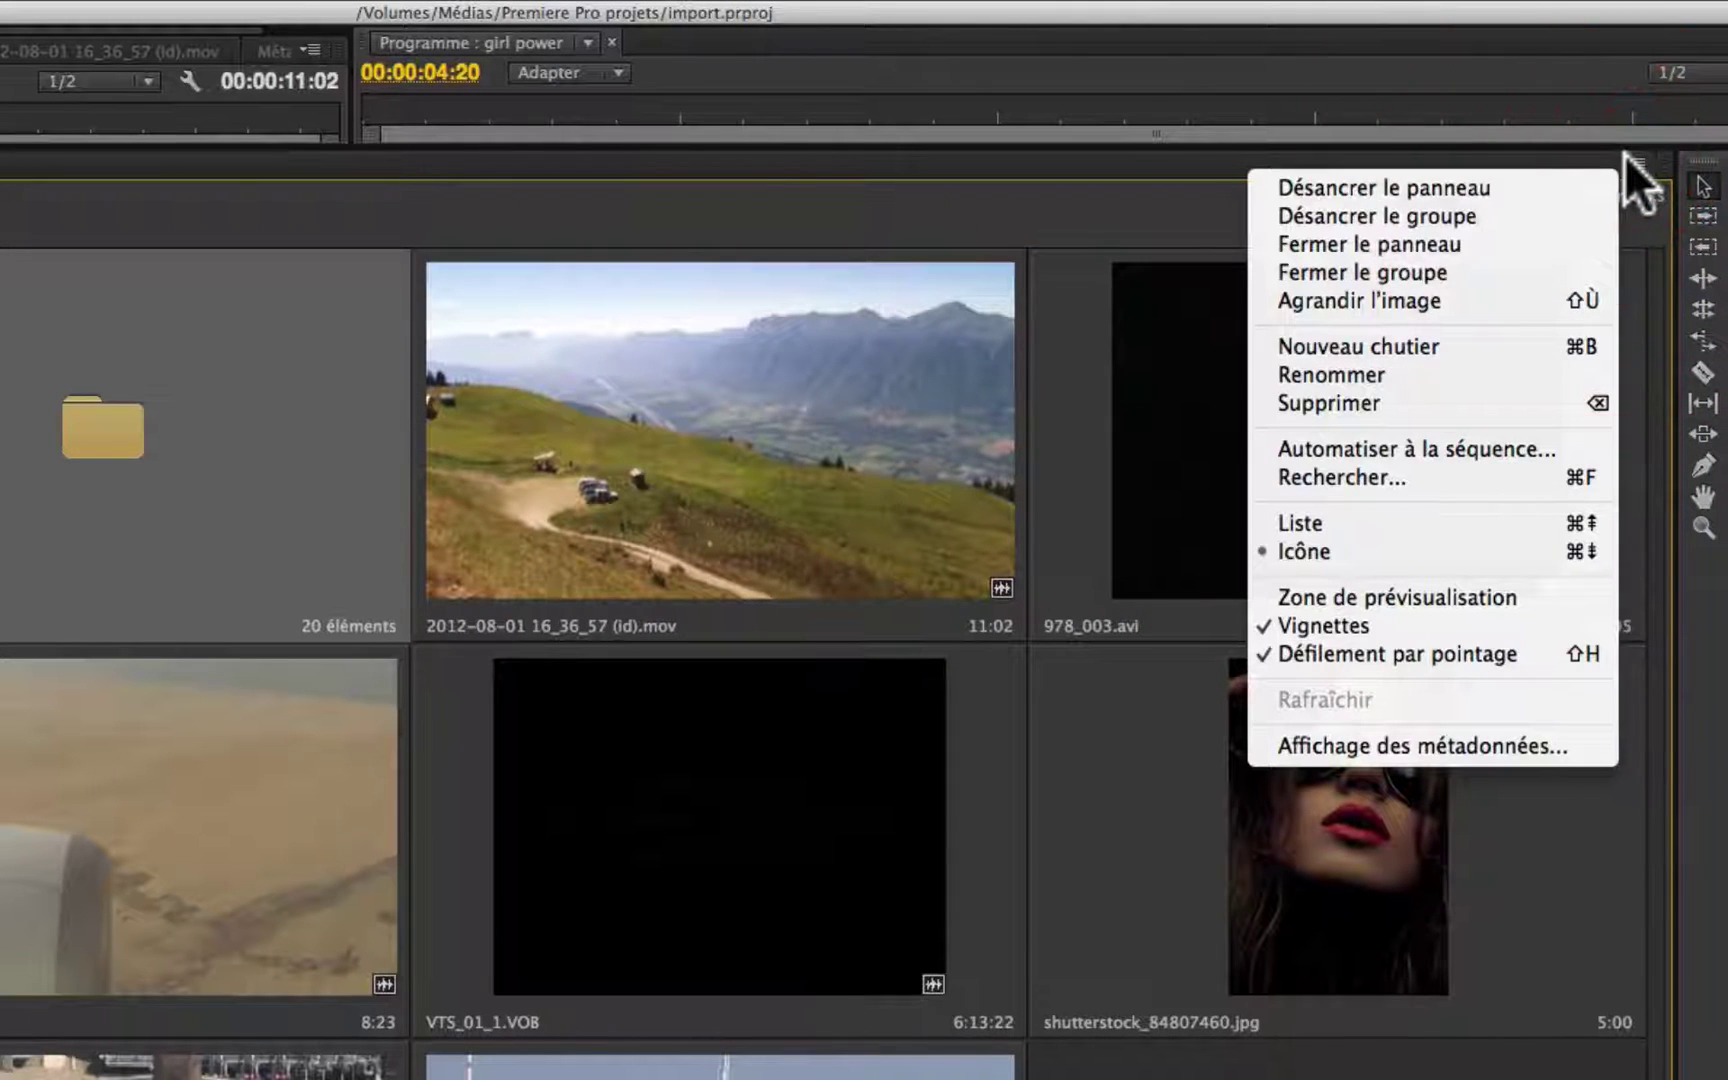
{"action": "left_click", "coordinate": [1450, 618]}
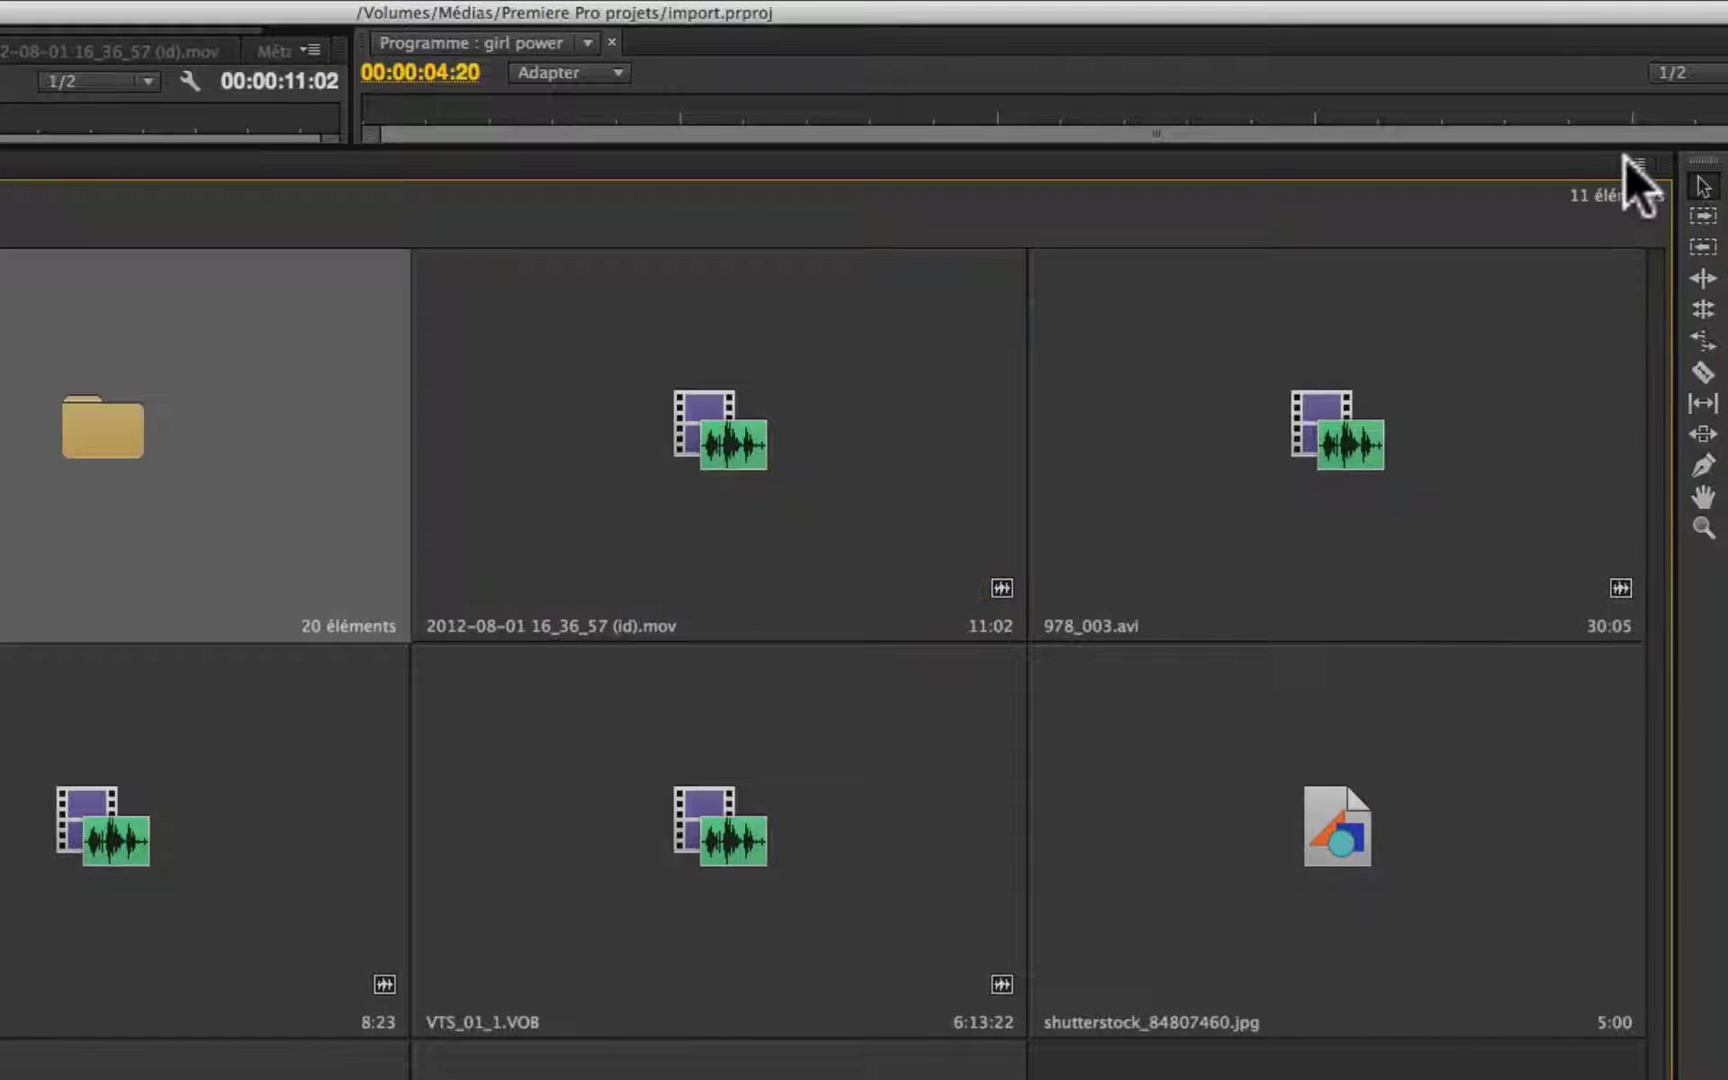
- Switch the Project panel to list view and turn on Vignettes for the listed items
{"action": "left_click", "coordinate": [1634, 160]}
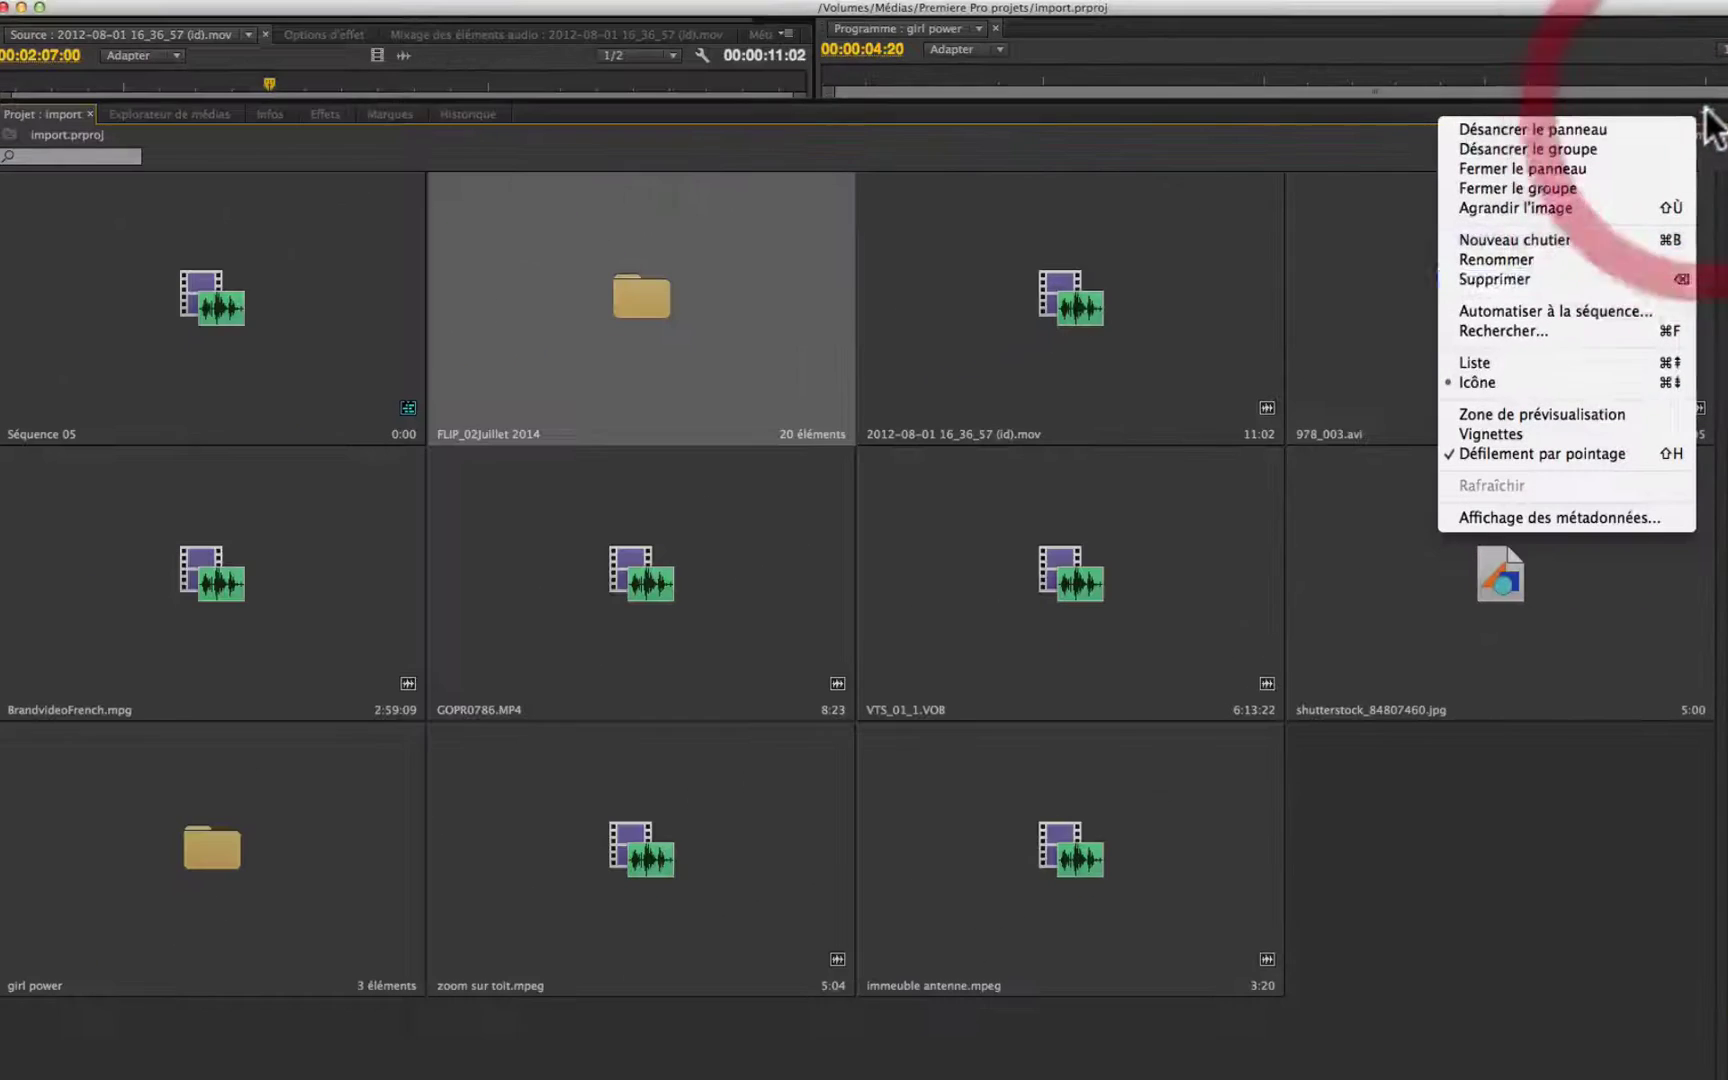
{"action": "left_click", "coordinate": [1581, 364]}
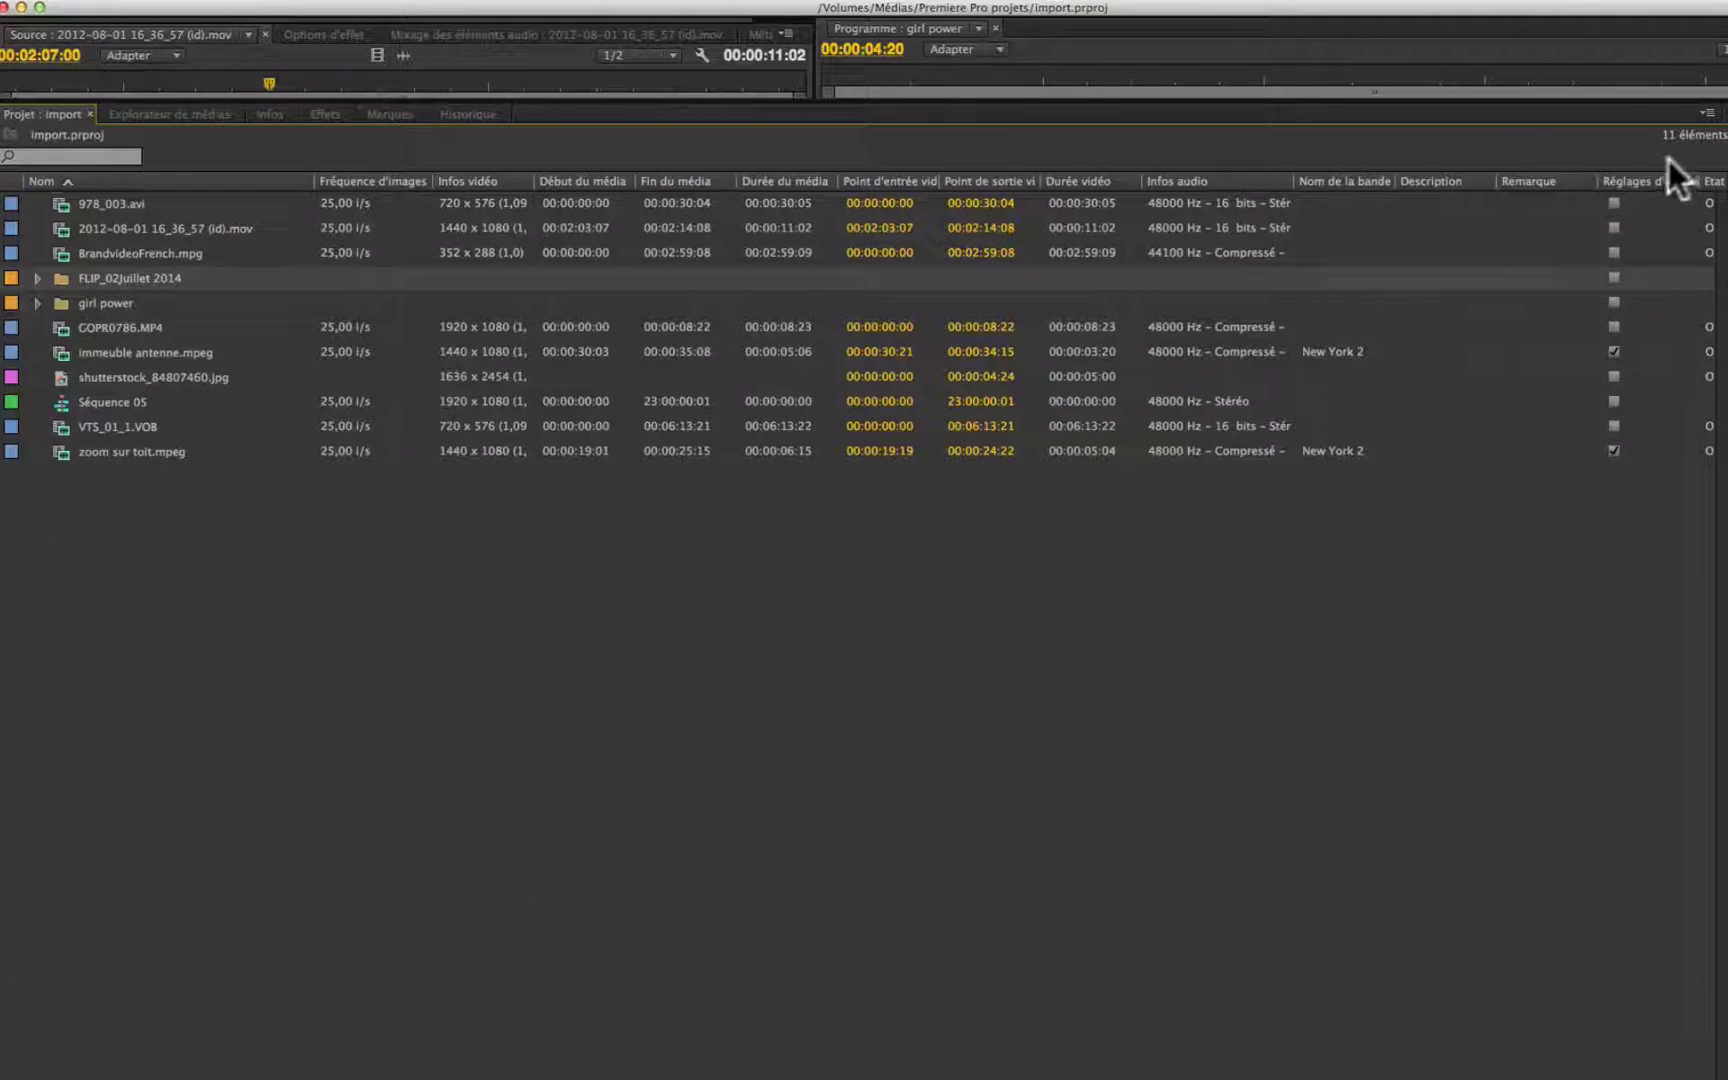
{"action": "left_click", "coordinate": [1707, 114]}
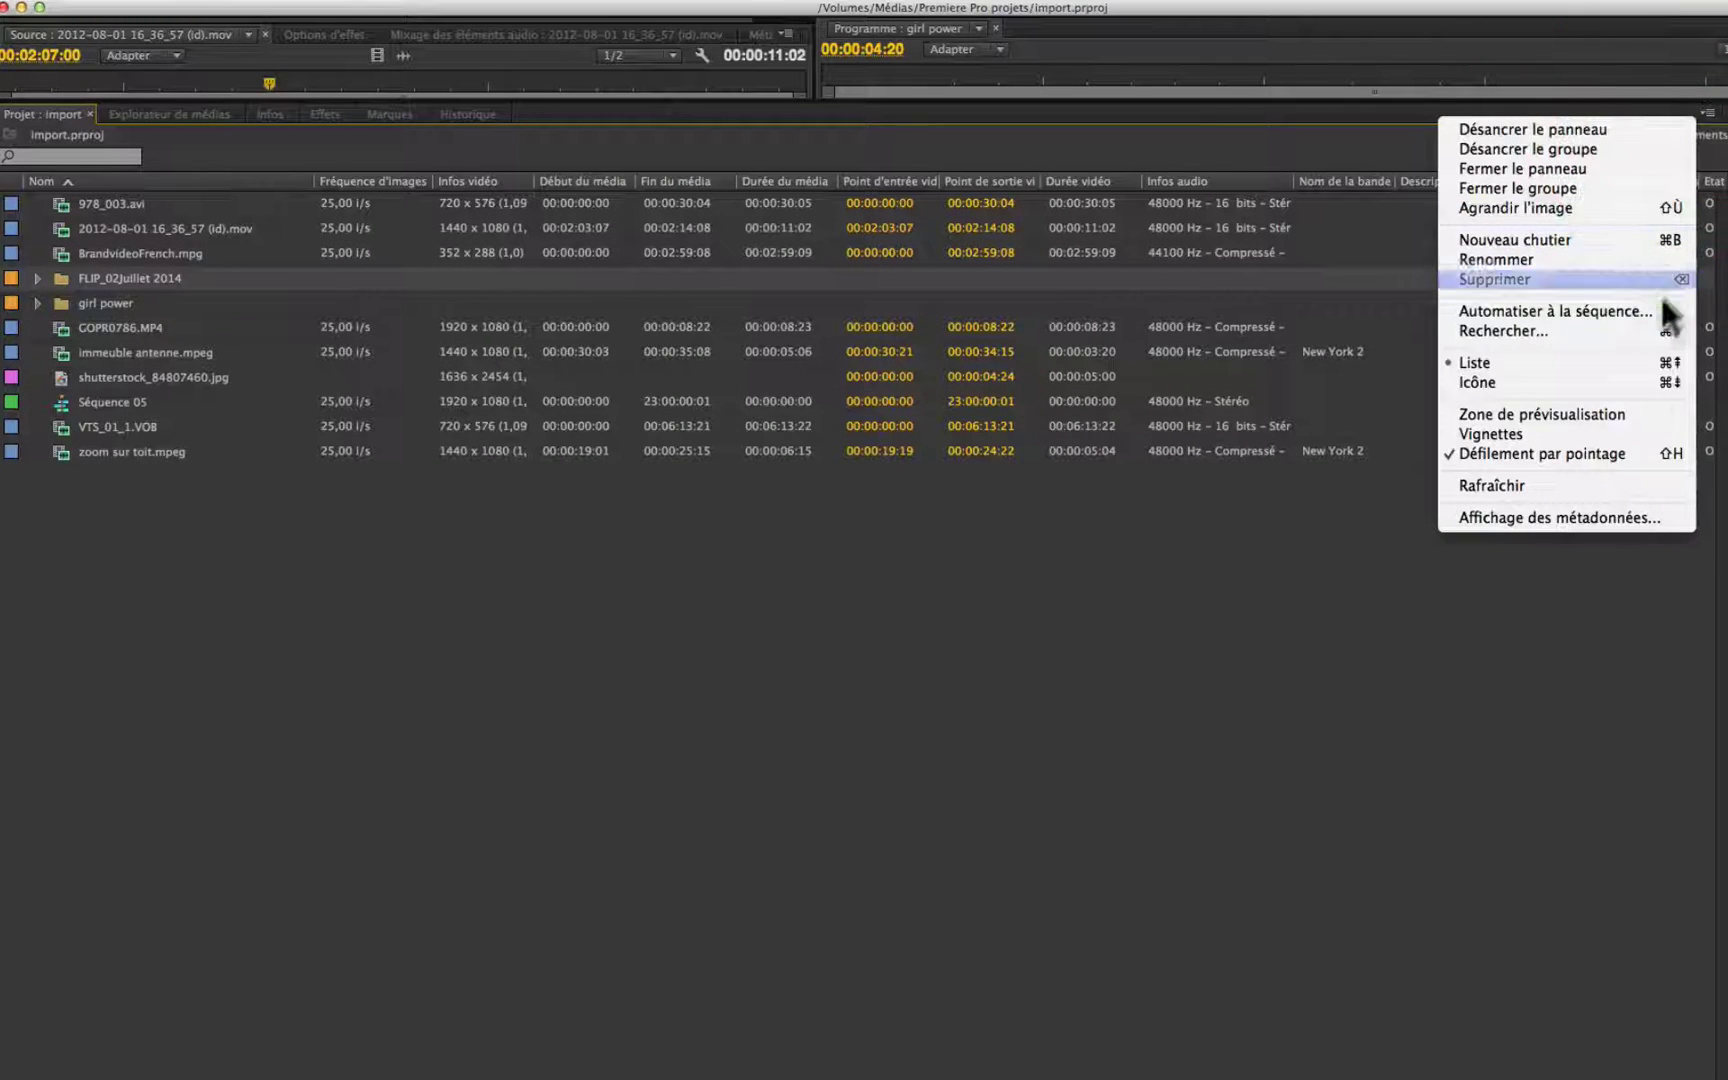
{"action": "left_click", "coordinate": [1635, 432]}
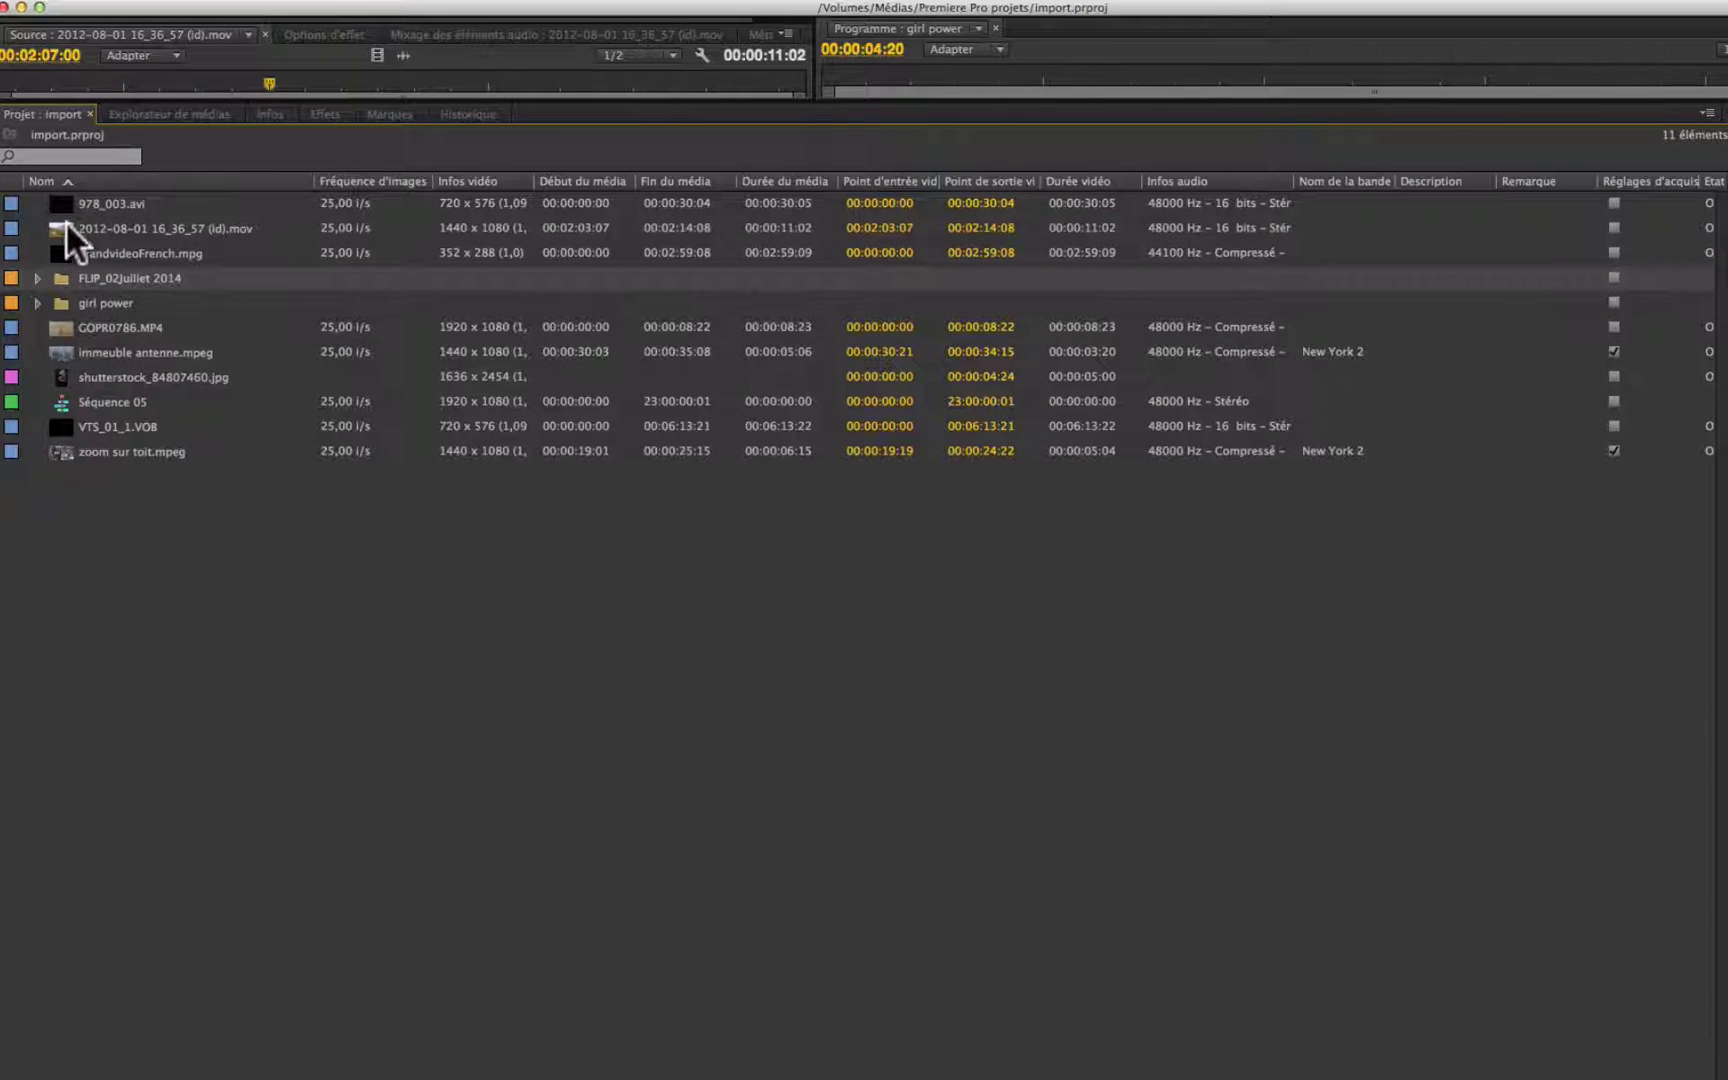
- Switch the Project panel to the Icône display and turn on its Zone de prévisualisation
{"action": "left_click", "coordinate": [1707, 113]}
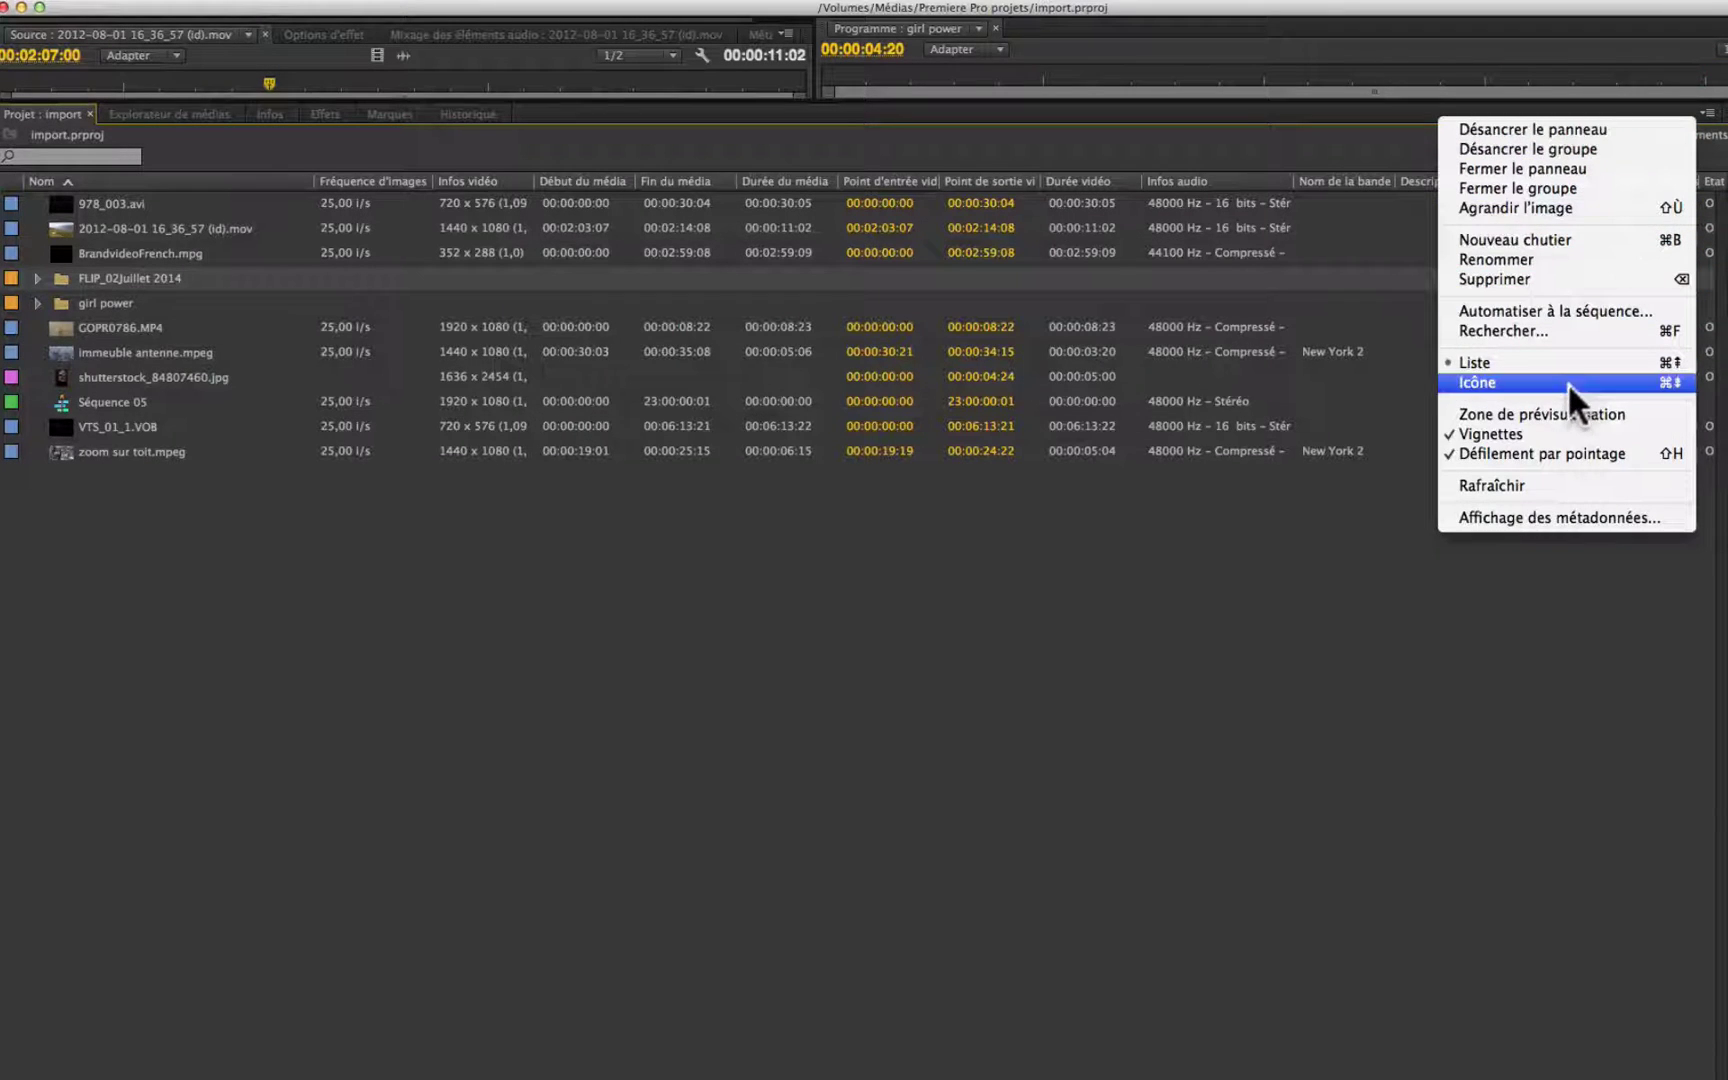
{"action": "left_click", "coordinate": [1474, 384]}
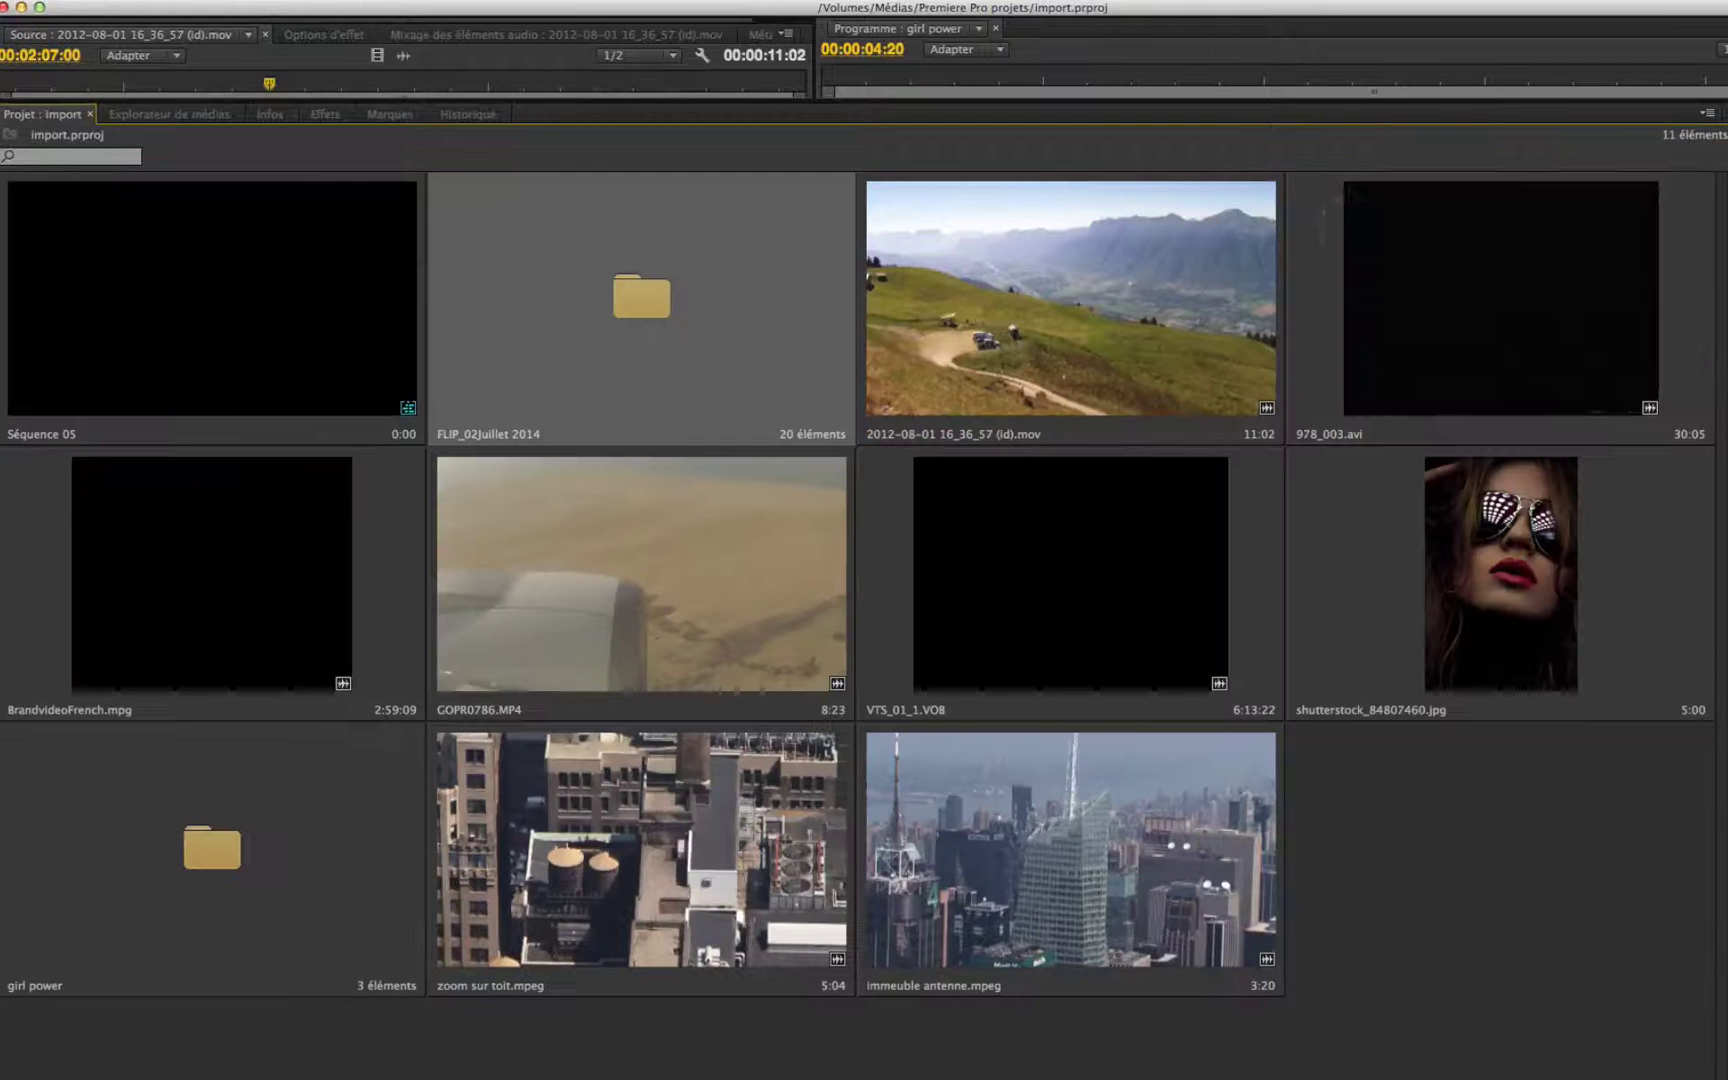
{"action": "left_click", "coordinate": [1707, 115]}
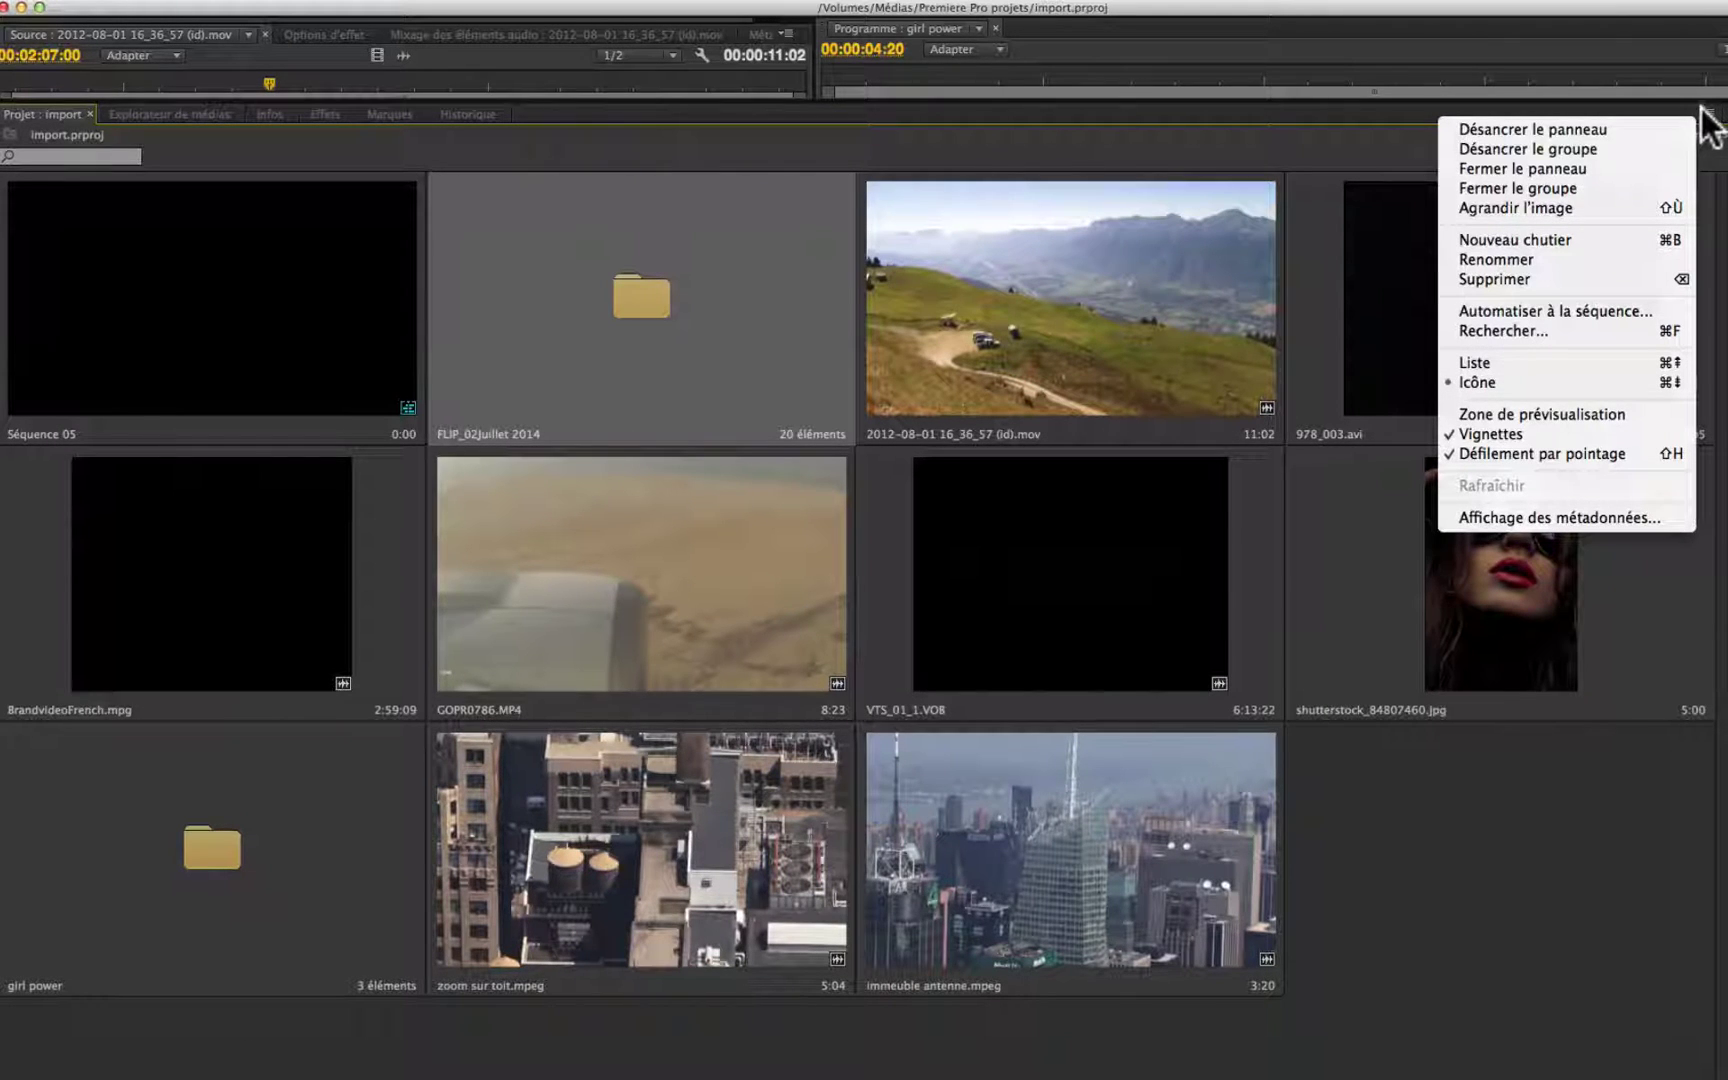
{"action": "left_click", "coordinate": [1449, 410]}
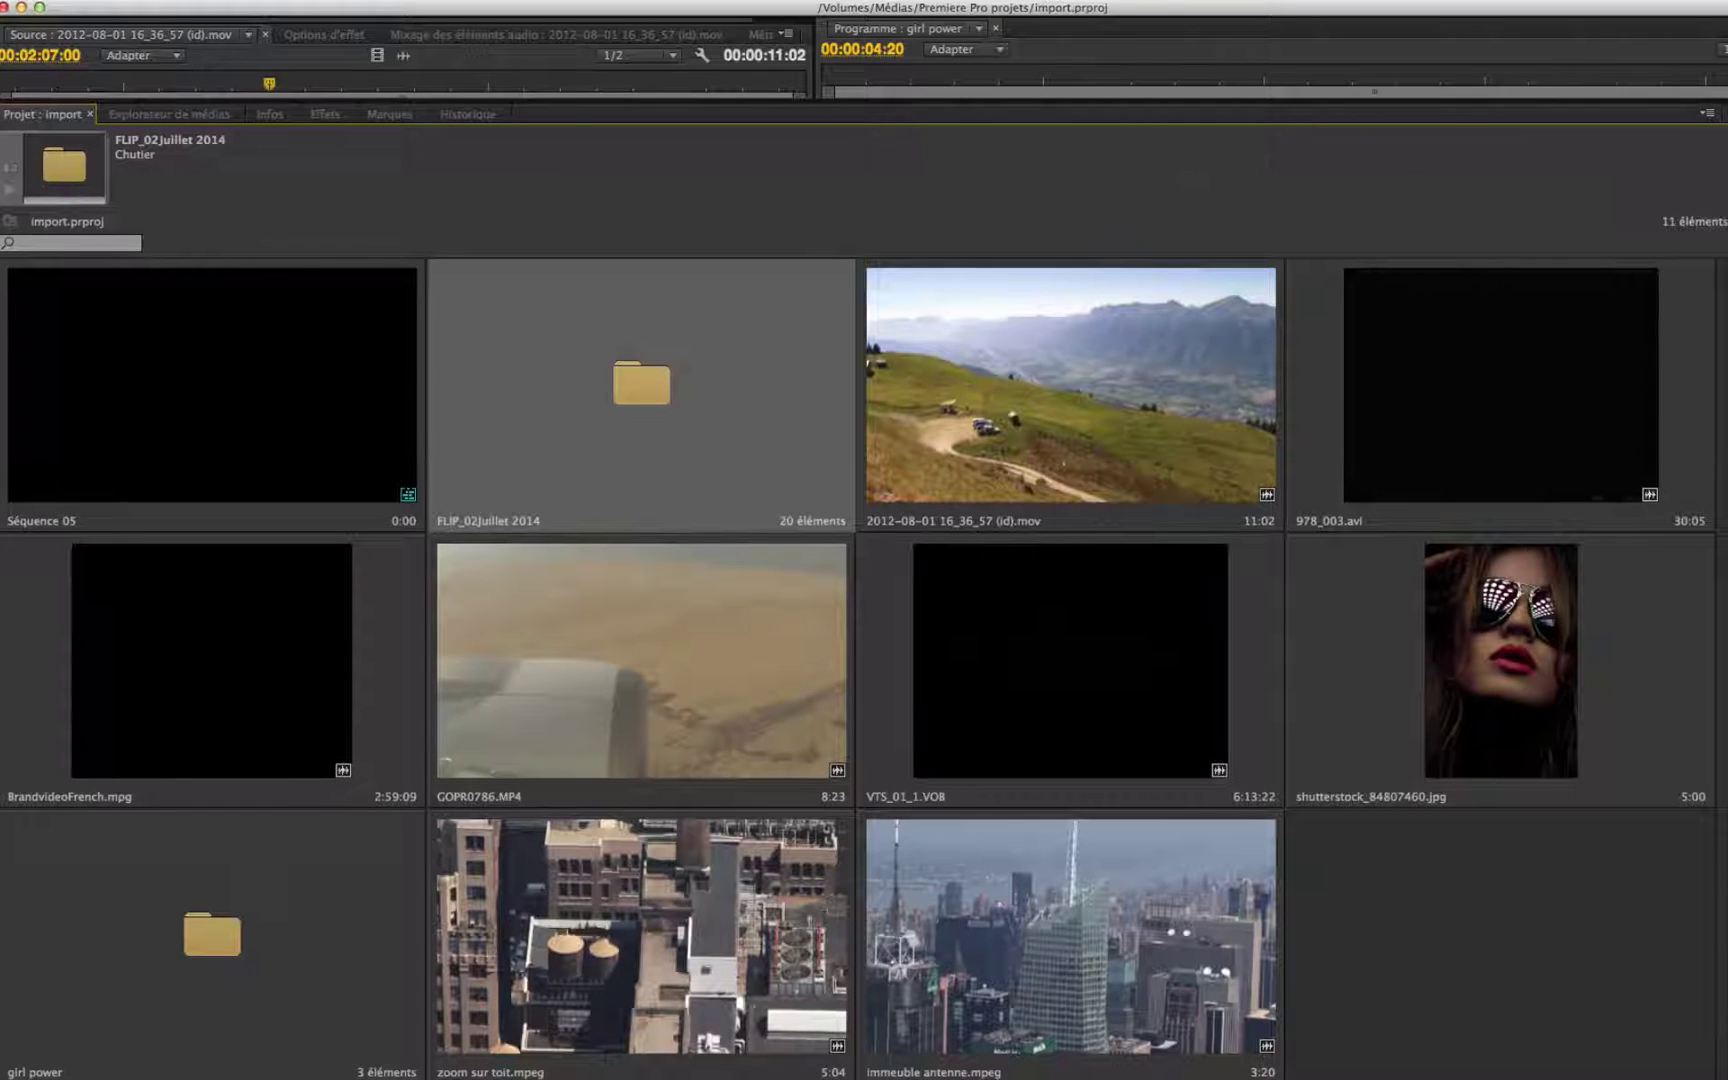
- Switch the Project panel to the Liste display and enlarge the thumbnails of the listed items
{"action": "left_click", "coordinate": [1707, 113]}
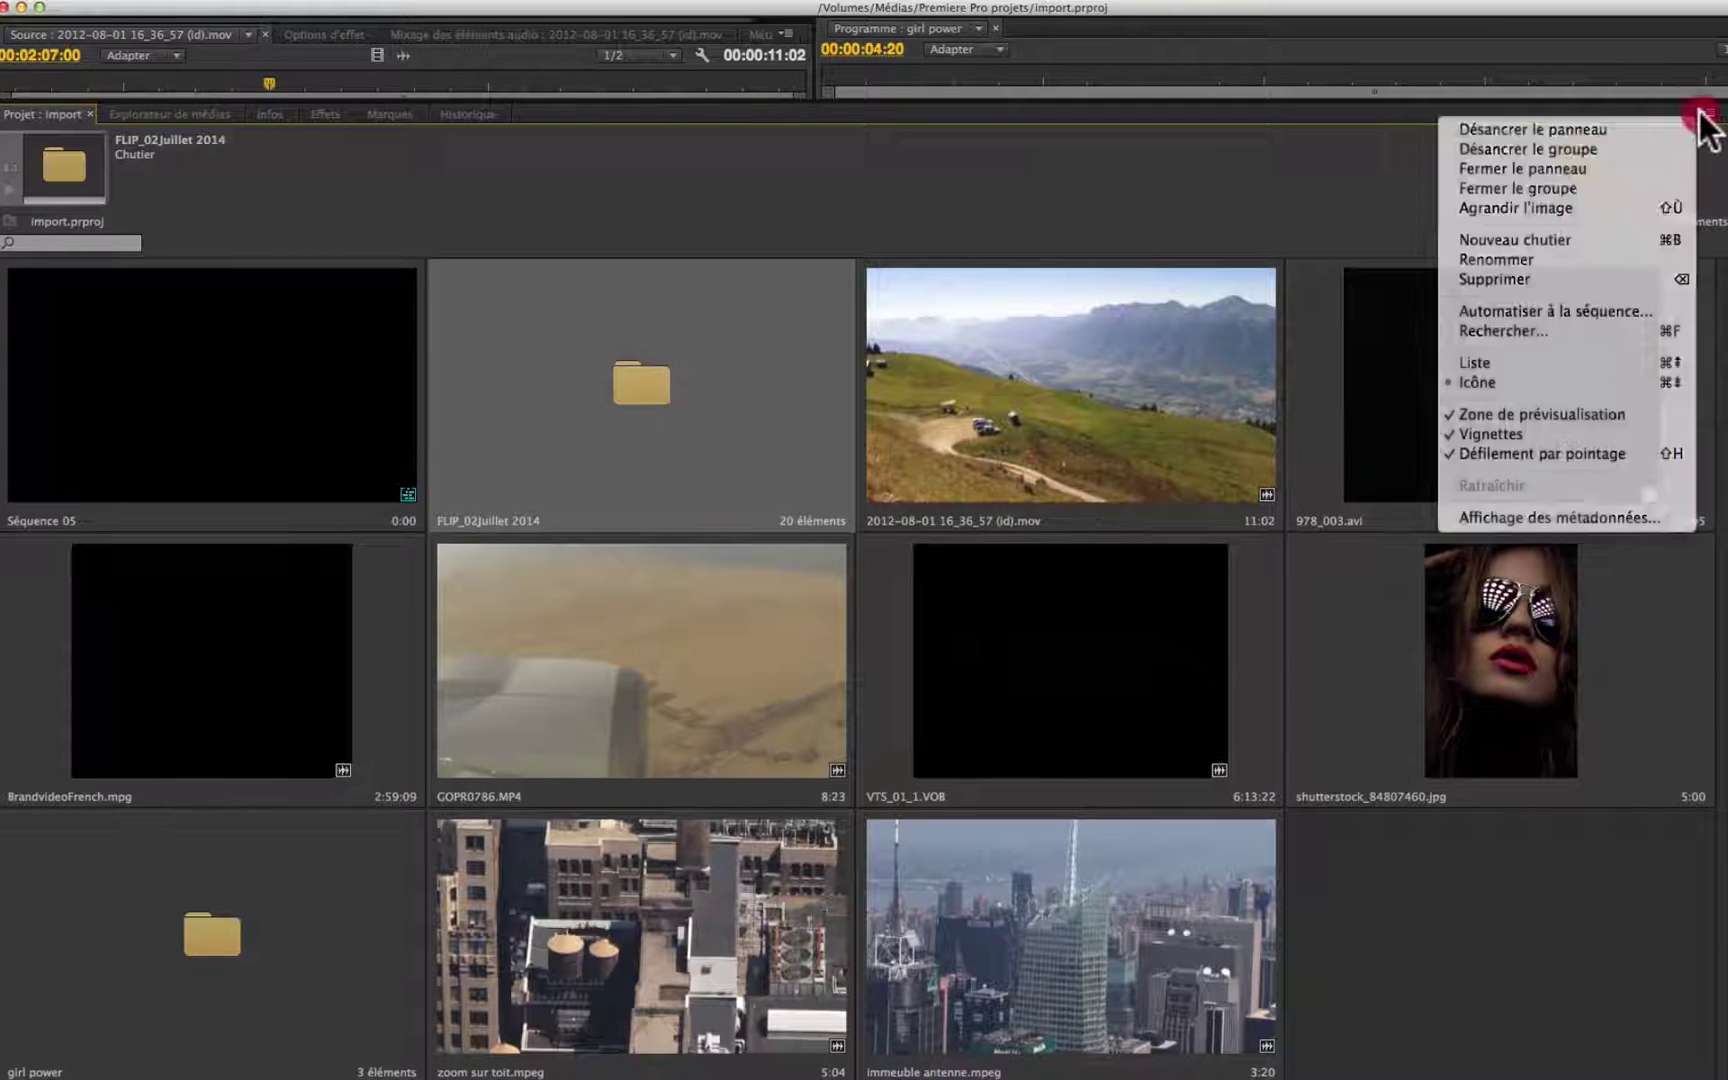
{"action": "left_click", "coordinate": [1555, 363]}
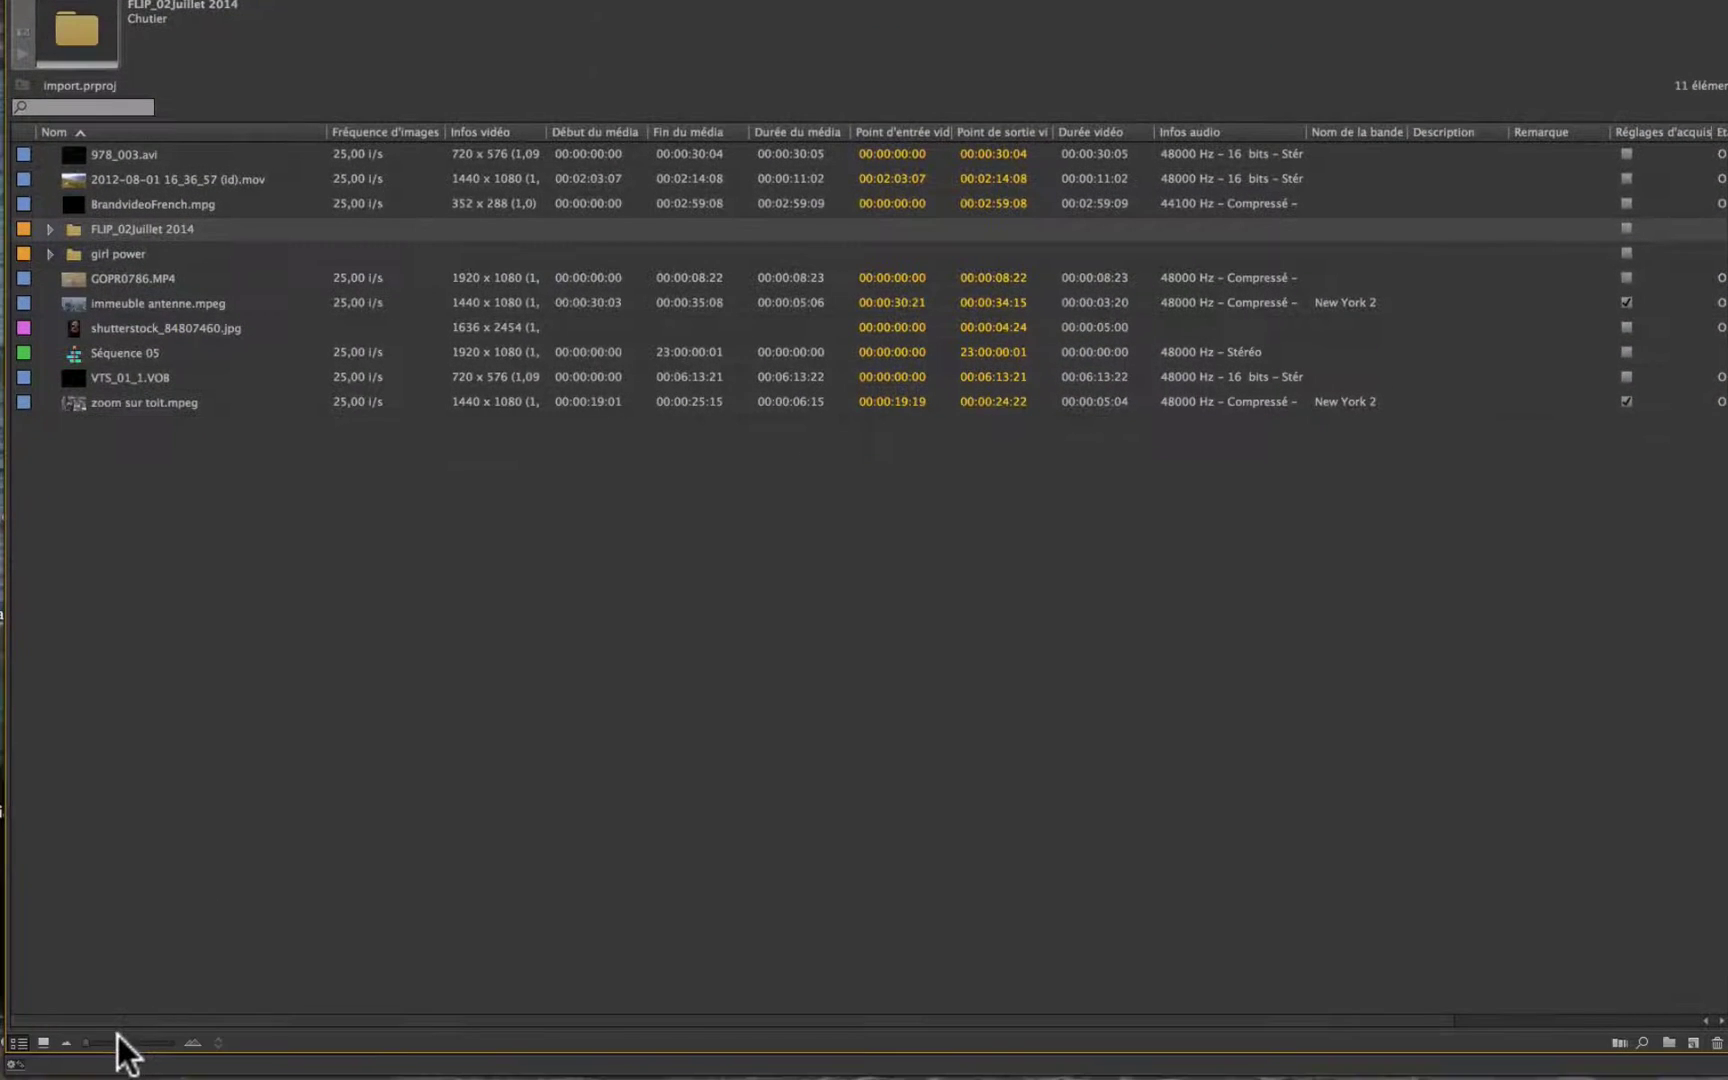
{"action": "left_click", "coordinate": [115, 1040]}
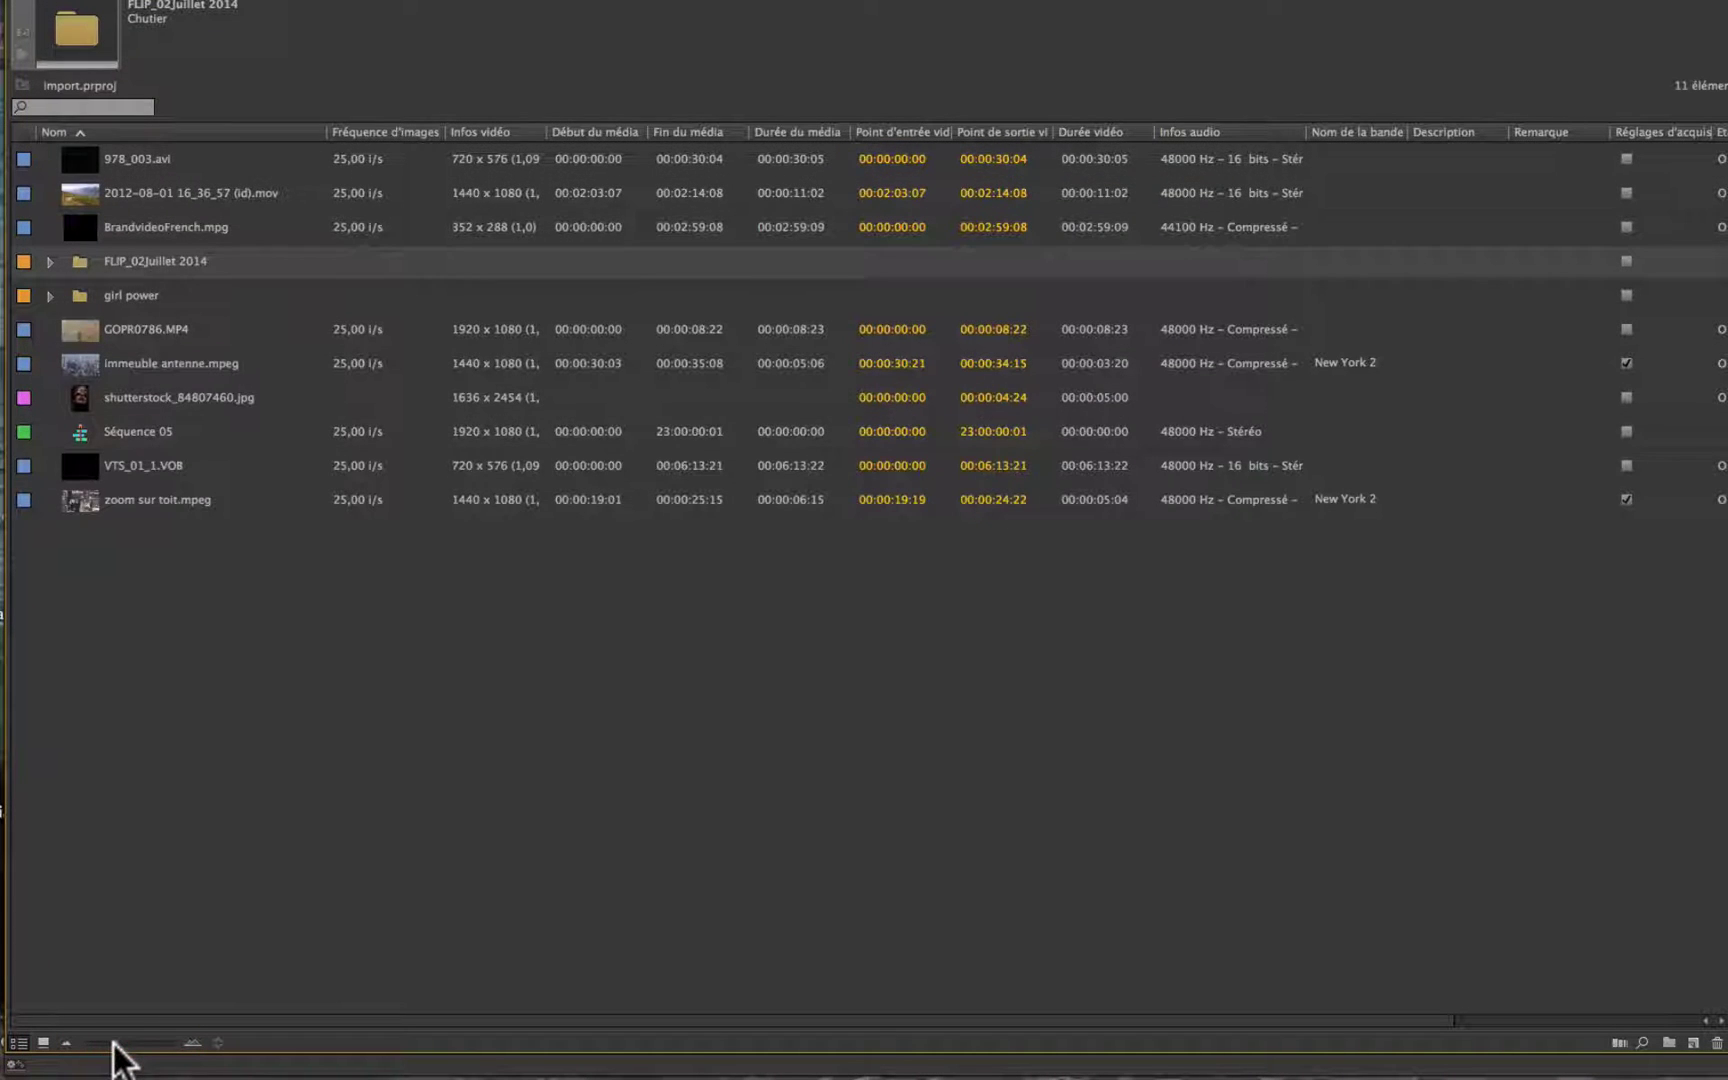
{"action": "left_click_drag", "start_coordinate": [113, 1042], "coordinate": [129, 1042]}
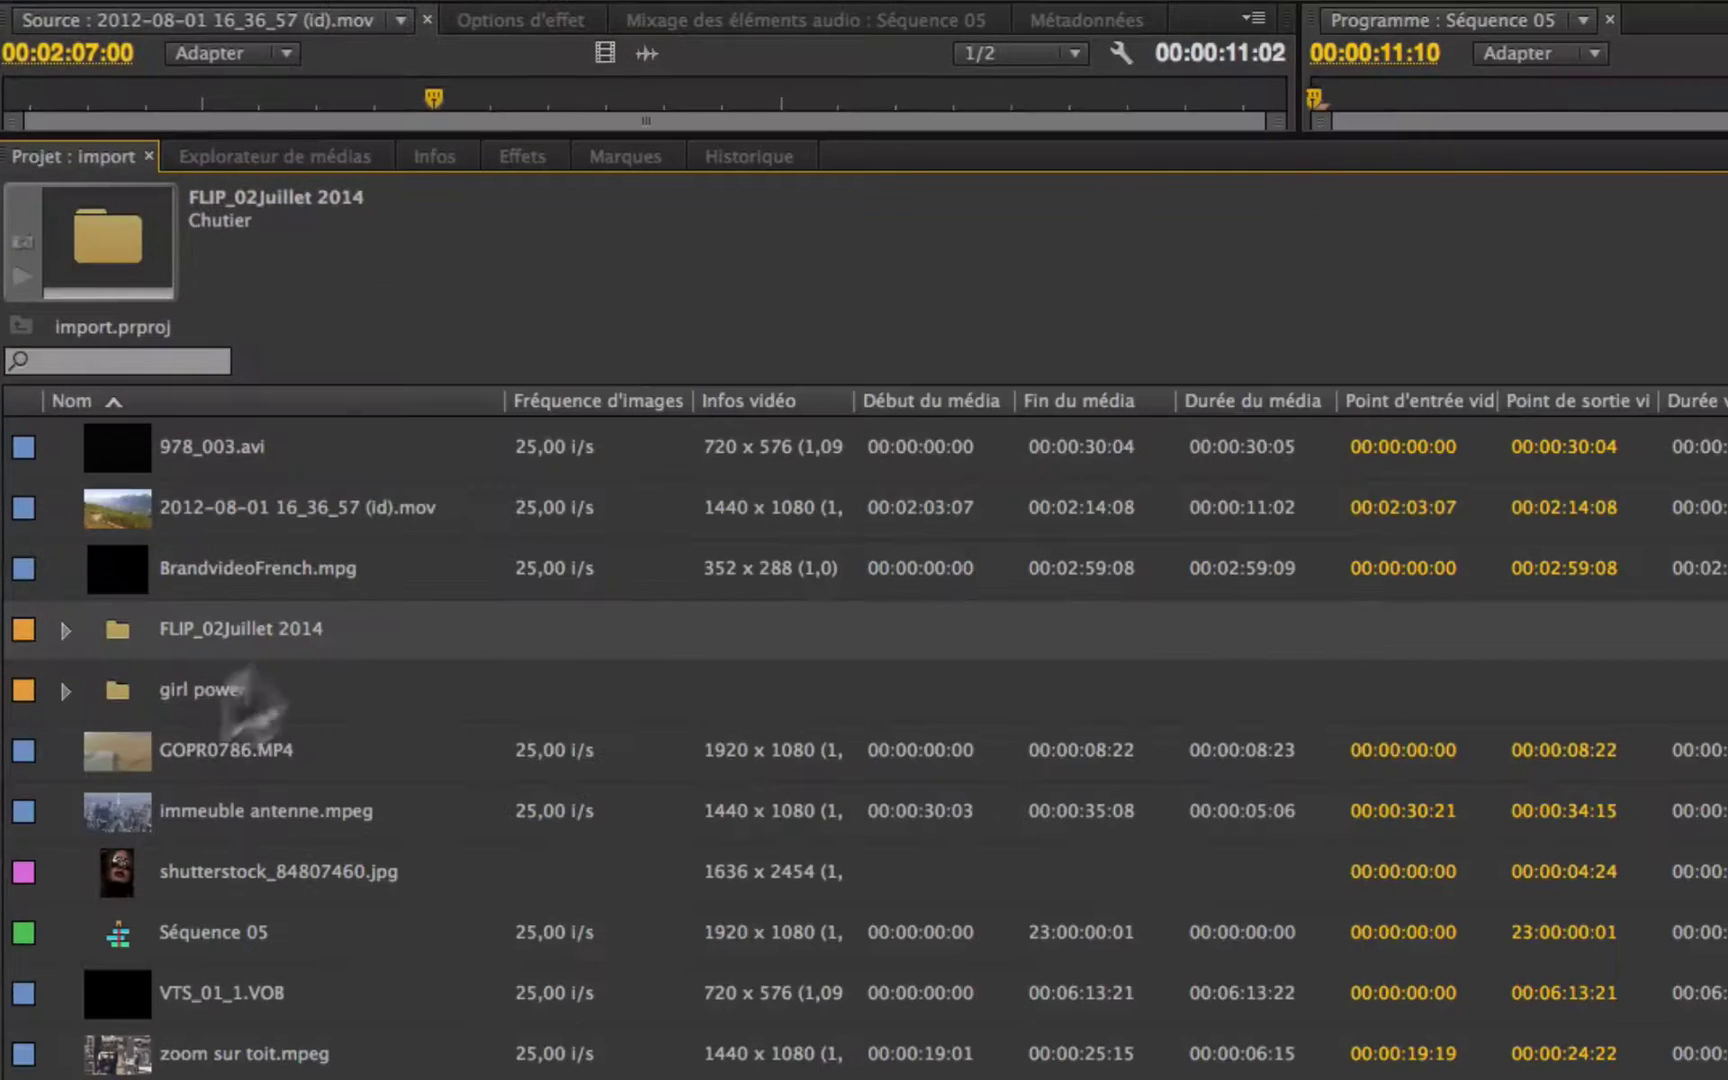
{"action": "mouse_move", "coordinate": [107, 450]}
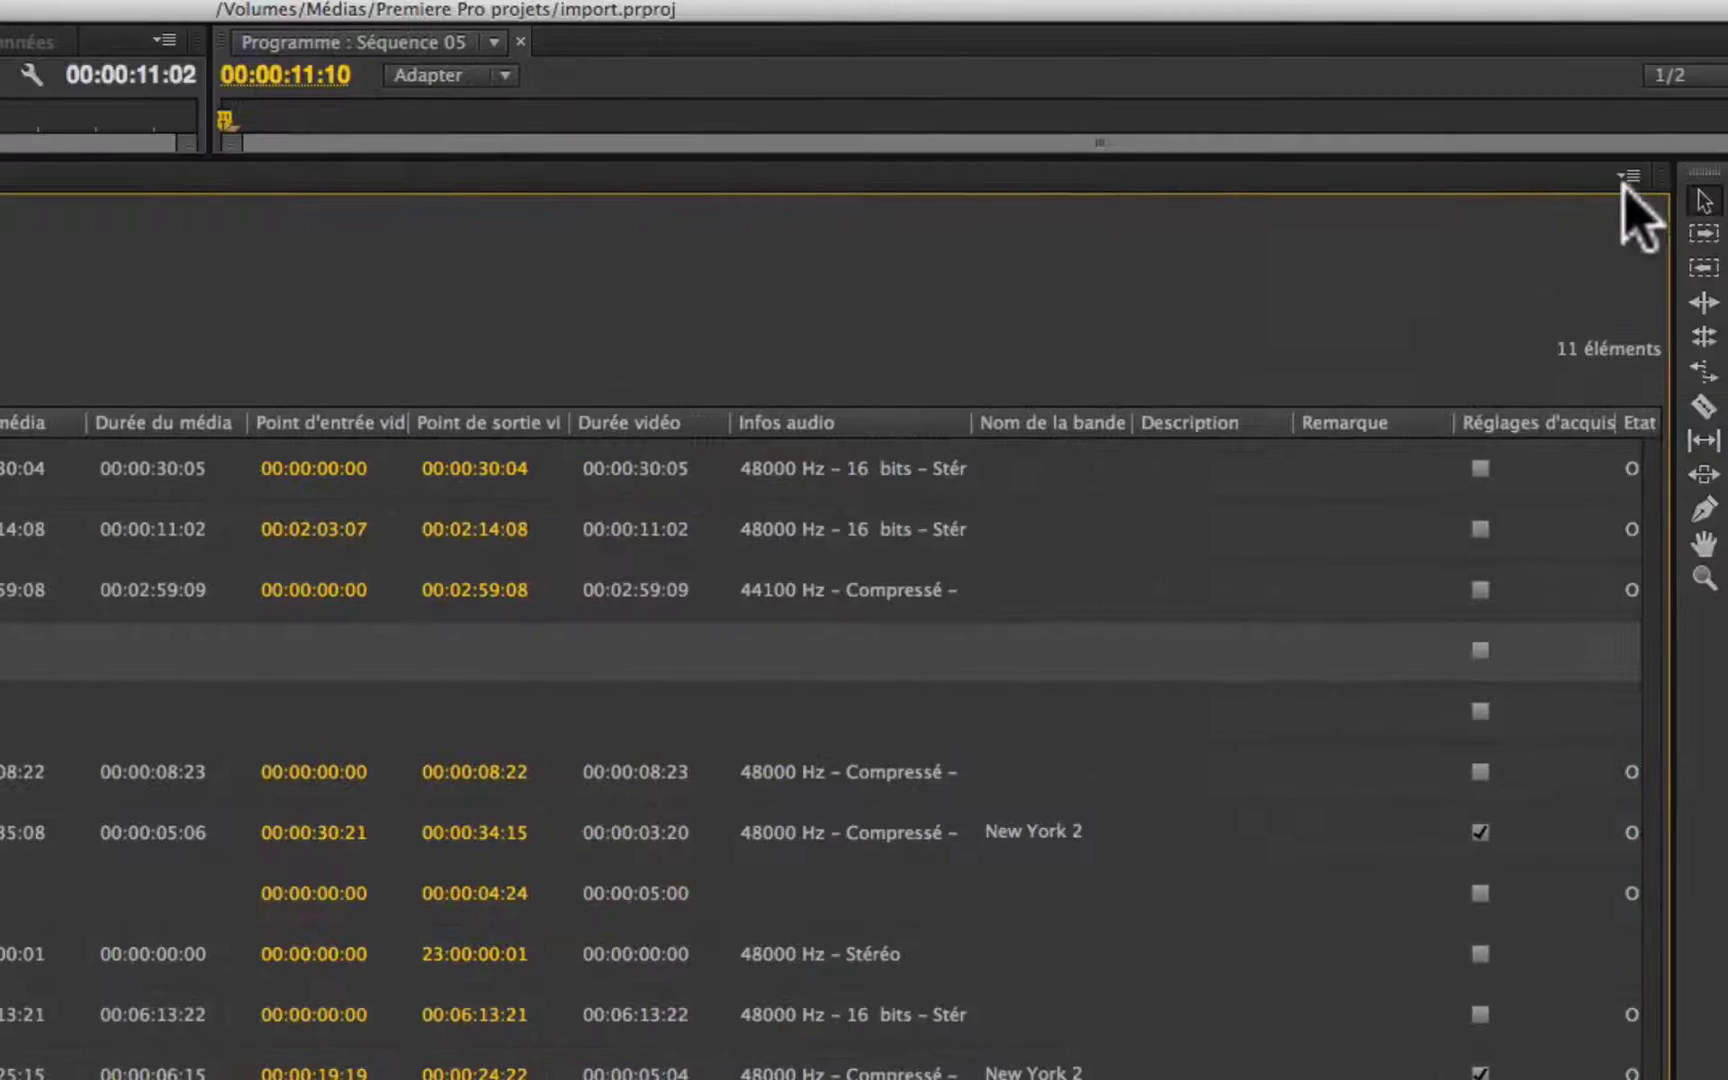
- In the Icône display, play 978_003.avi in the preview area, stop on the Coca-Cola bottle, and set that frame as its thumbnail
{"action": "left_click", "coordinate": [1628, 175]}
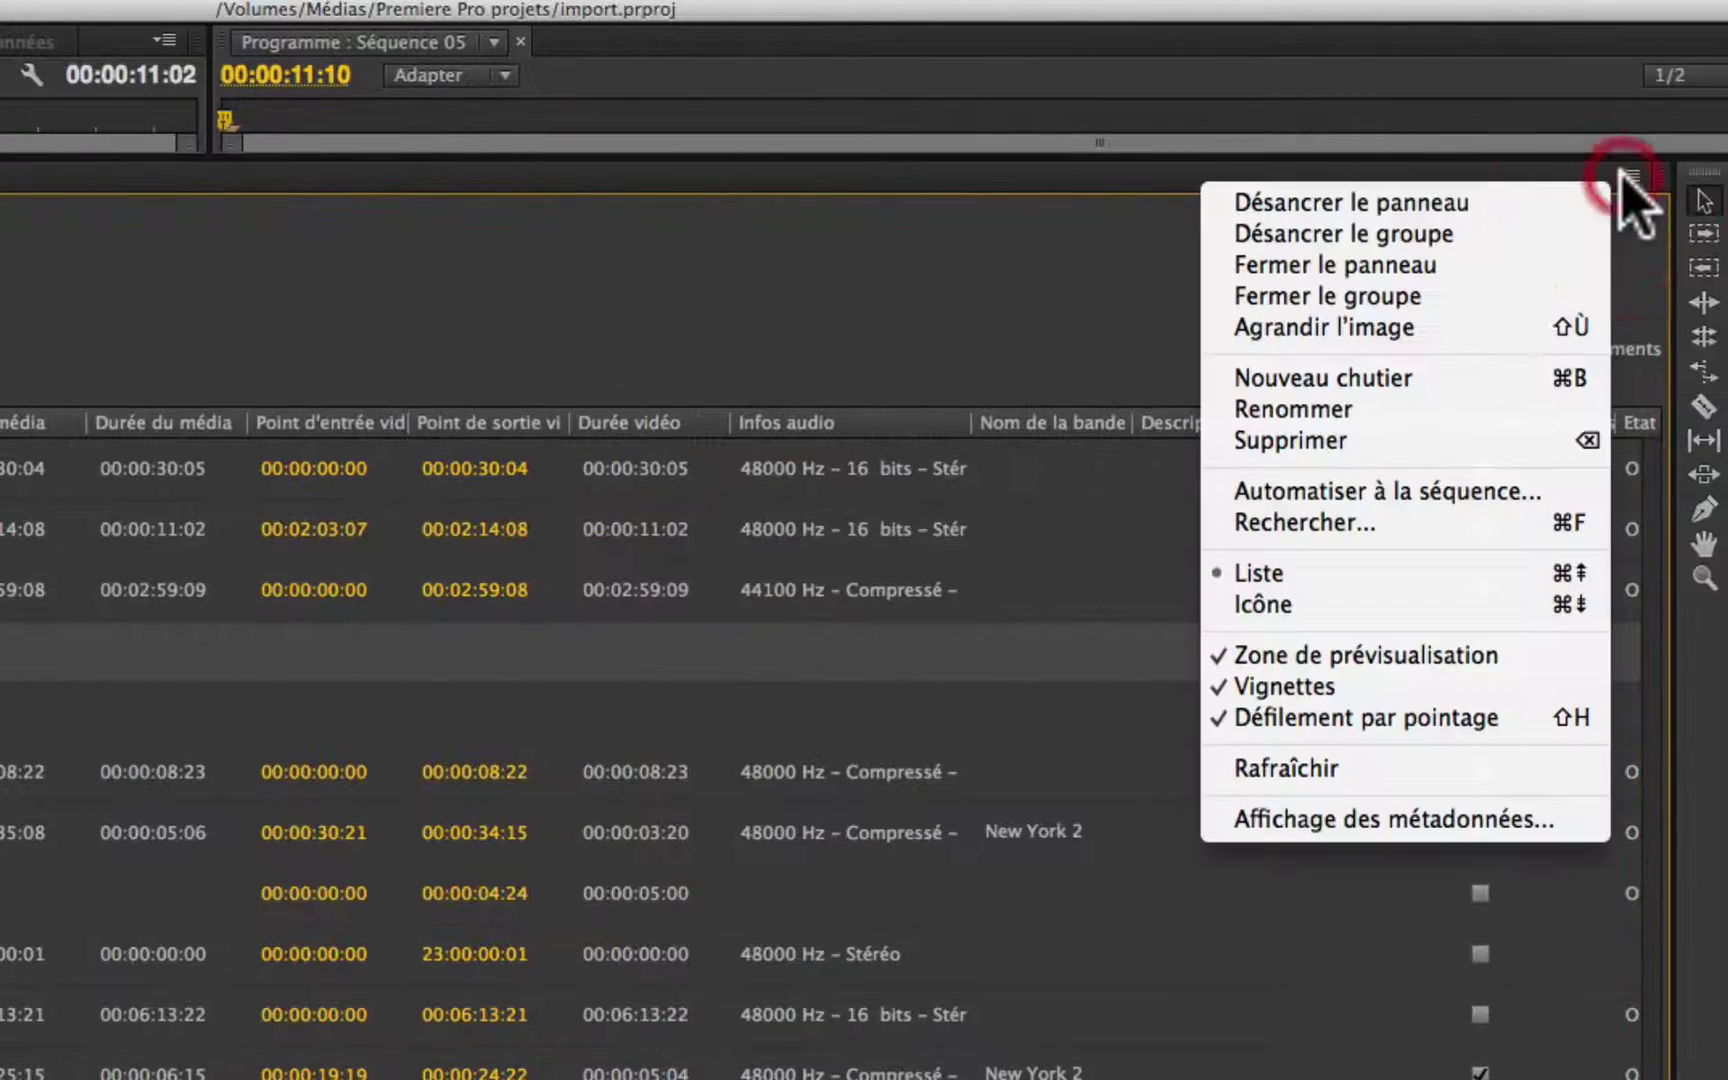
{"action": "left_click", "coordinate": [1556, 604]}
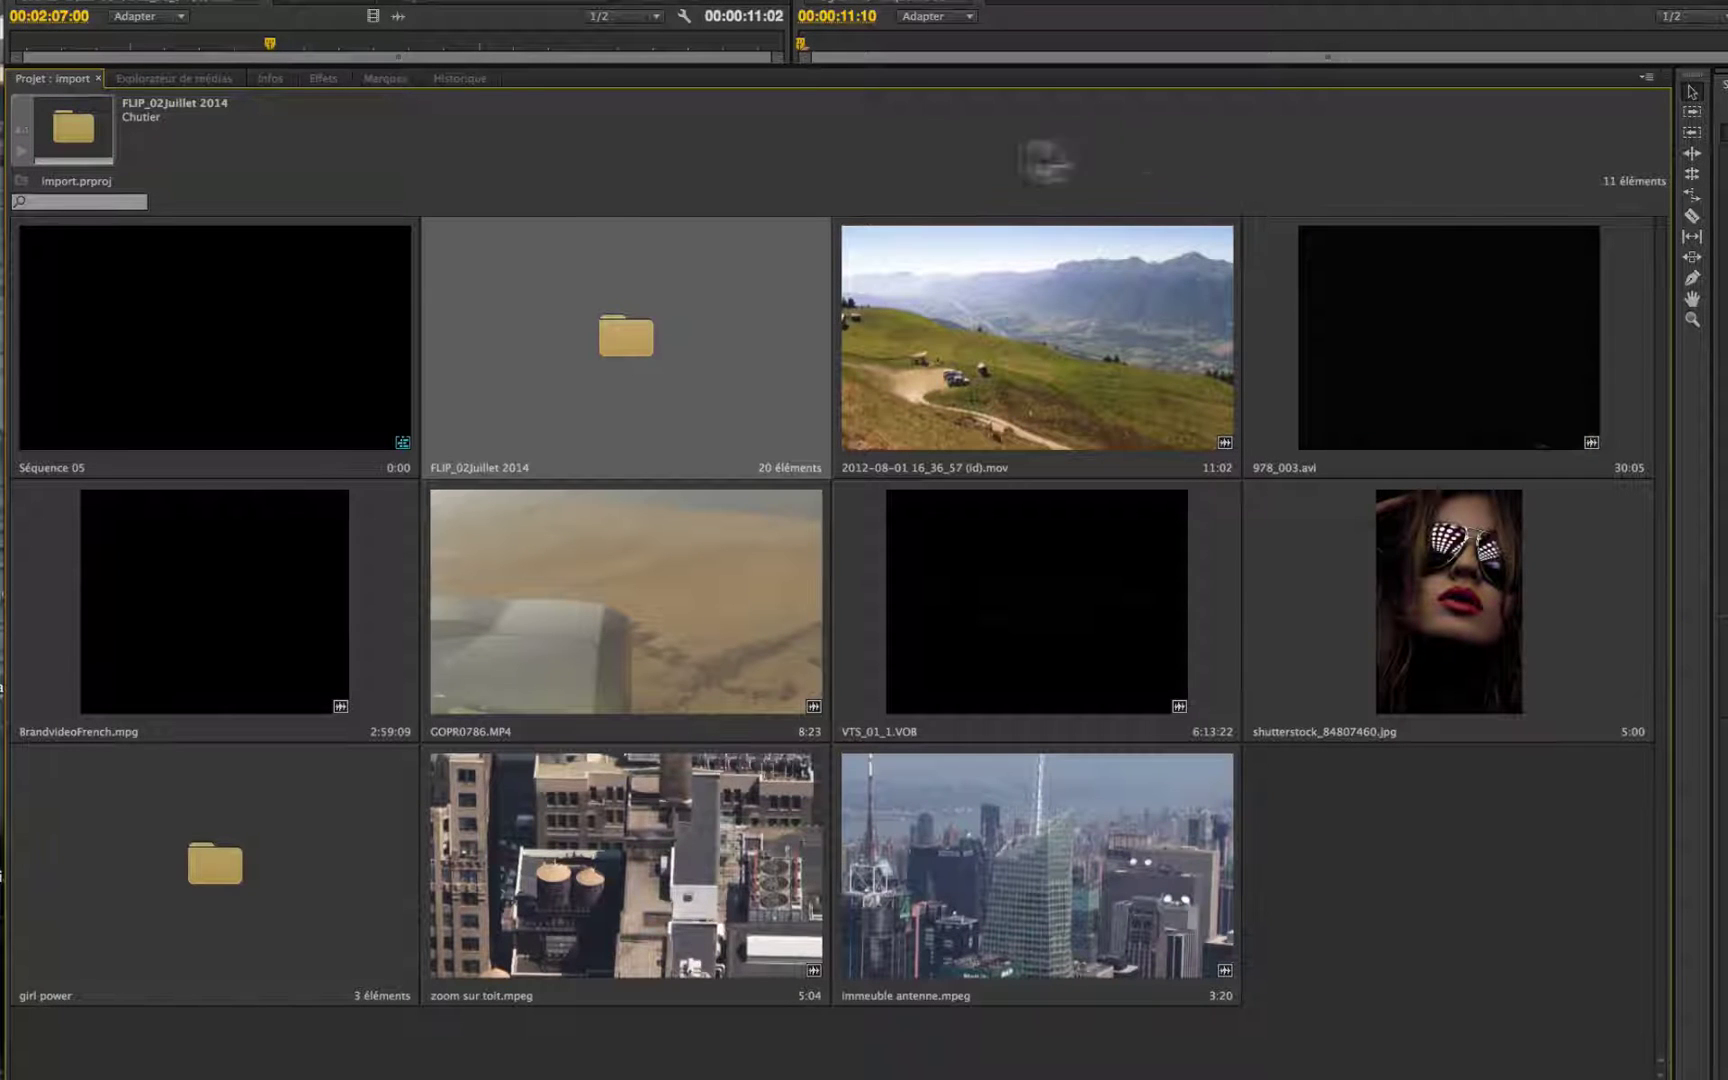
{"action": "left_click", "coordinate": [1434, 347]}
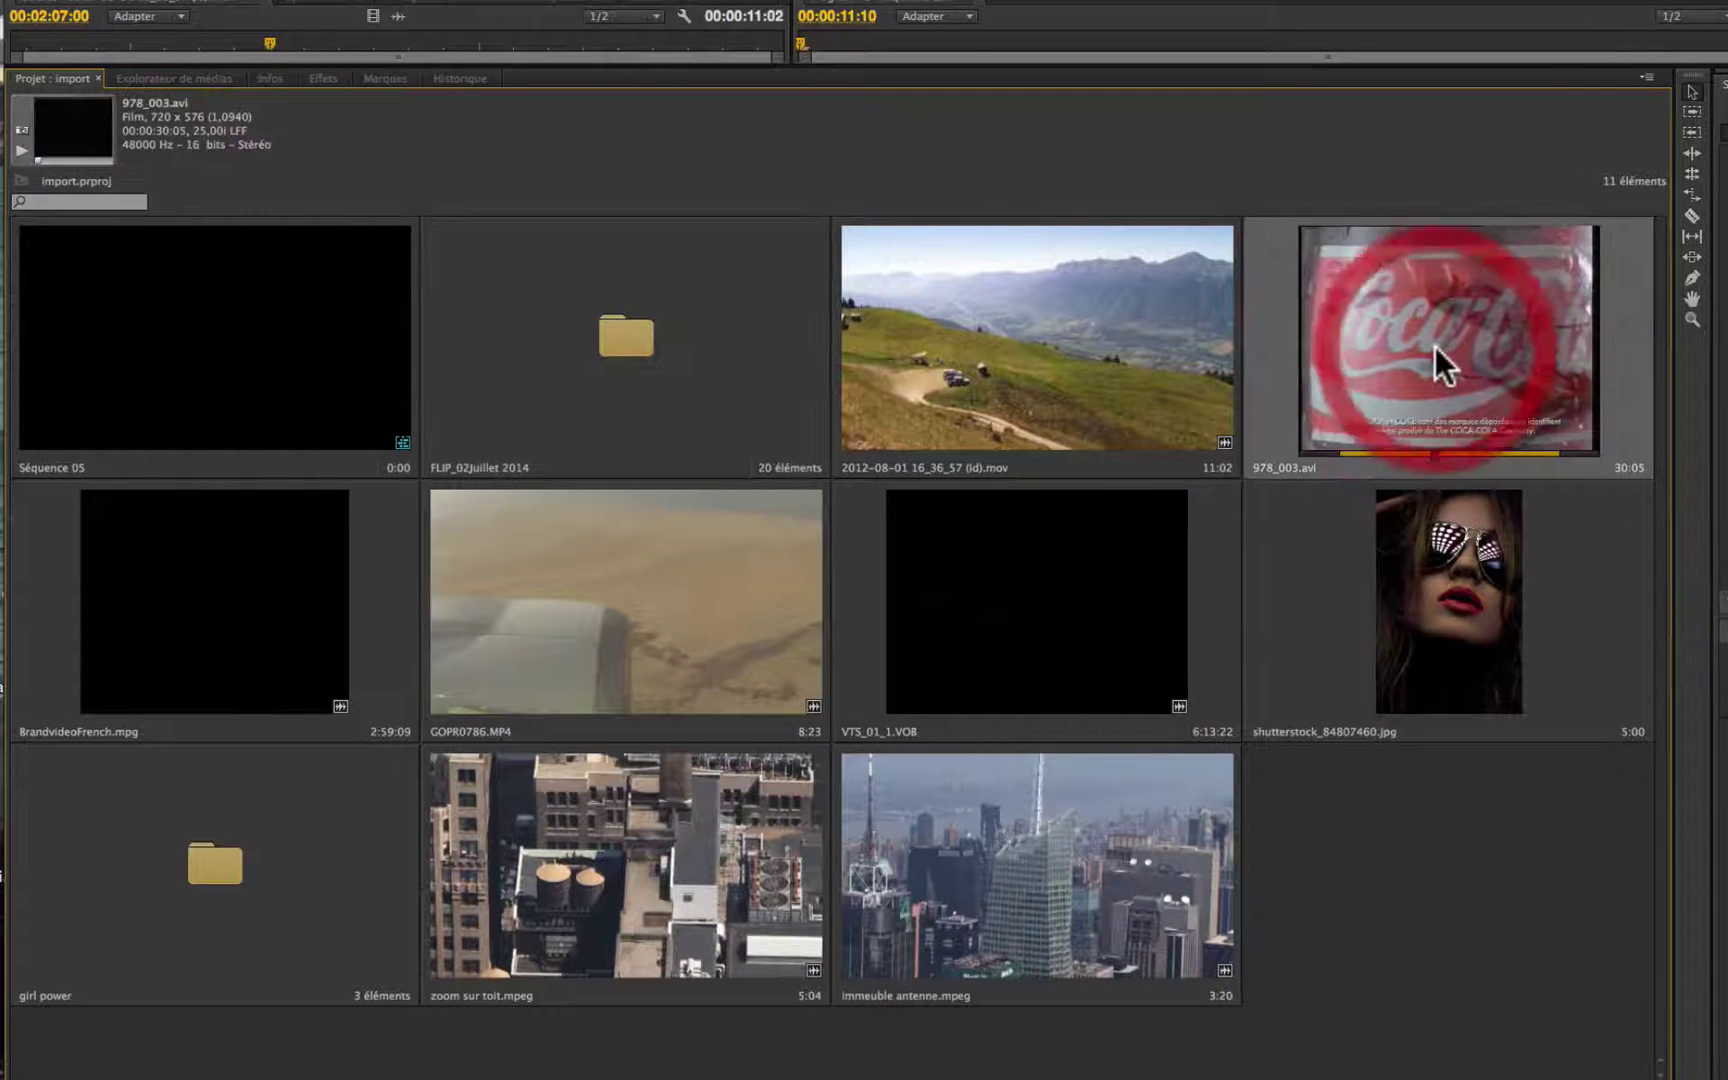
{"action": "left_click", "coordinate": [16, 148]}
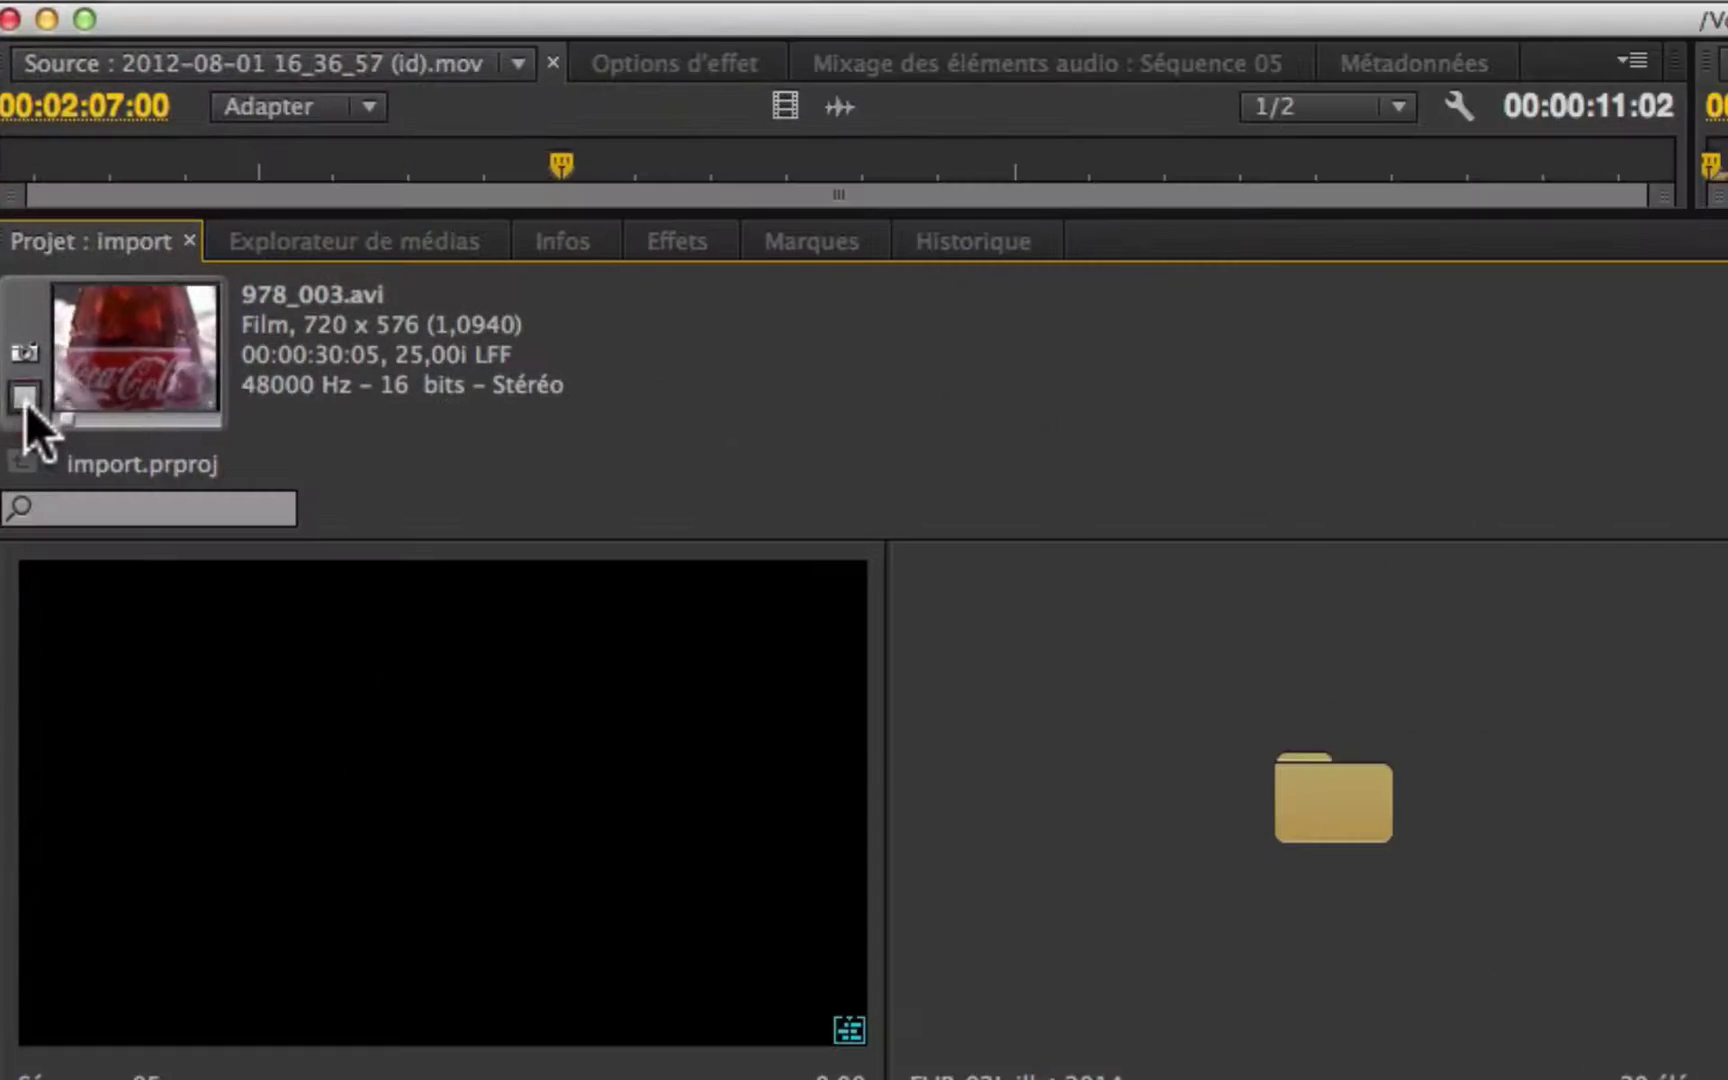
{"action": "left_click", "coordinate": [24, 398]}
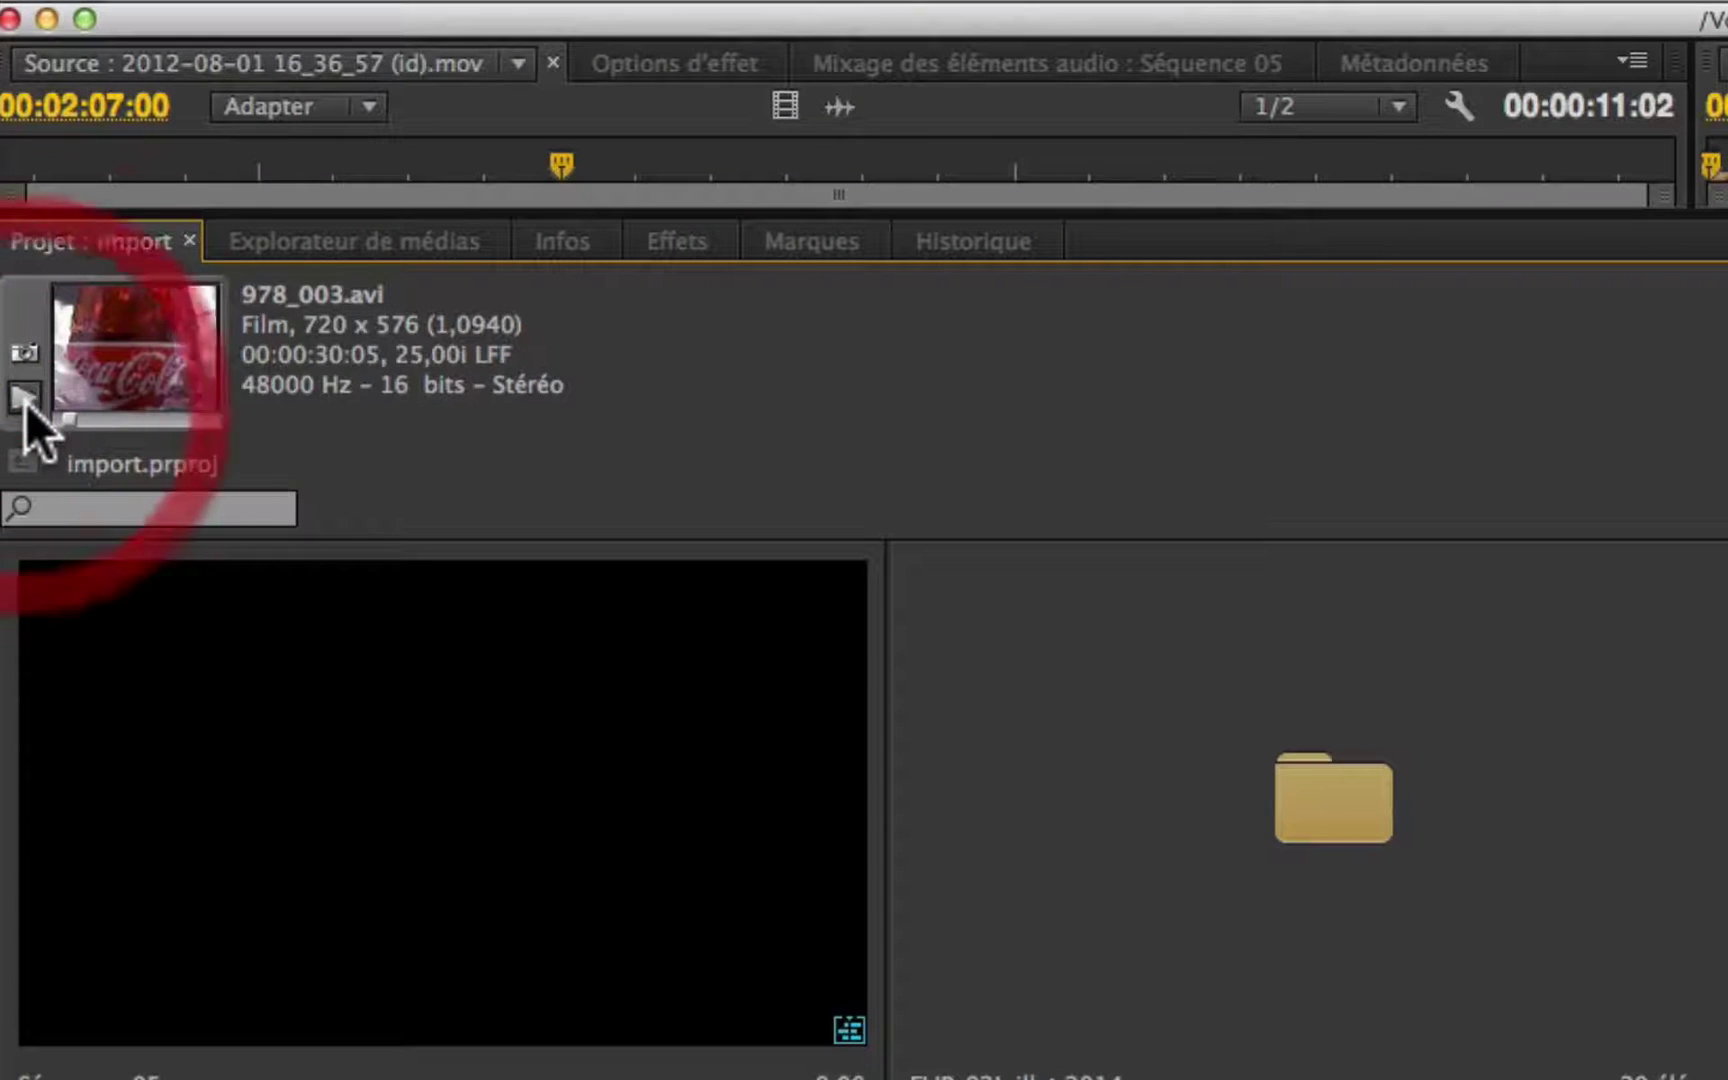
{"action": "left_click", "coordinate": [26, 350]}
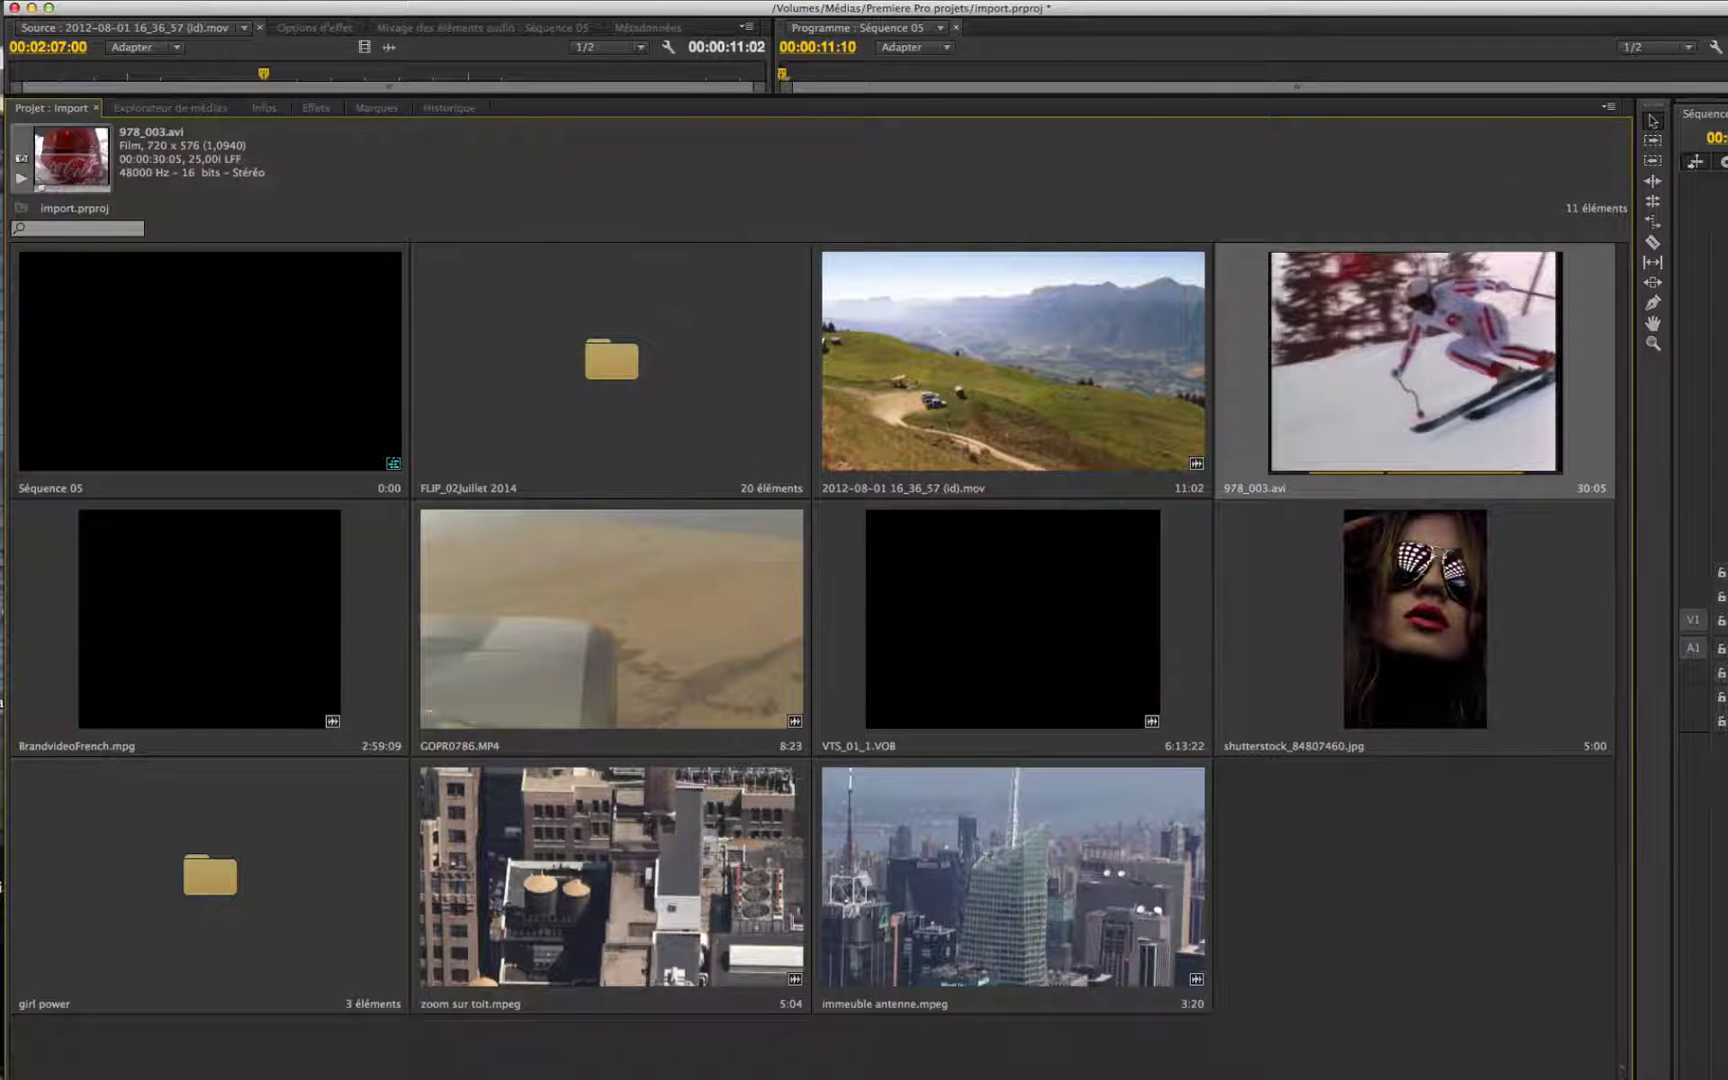
- In the Liste display, scrub BrandvideoFrench.mpg in the preview area to the ONDEO logo and set that frame as its thumbnail
{"action": "left_click", "coordinate": [1607, 106]}
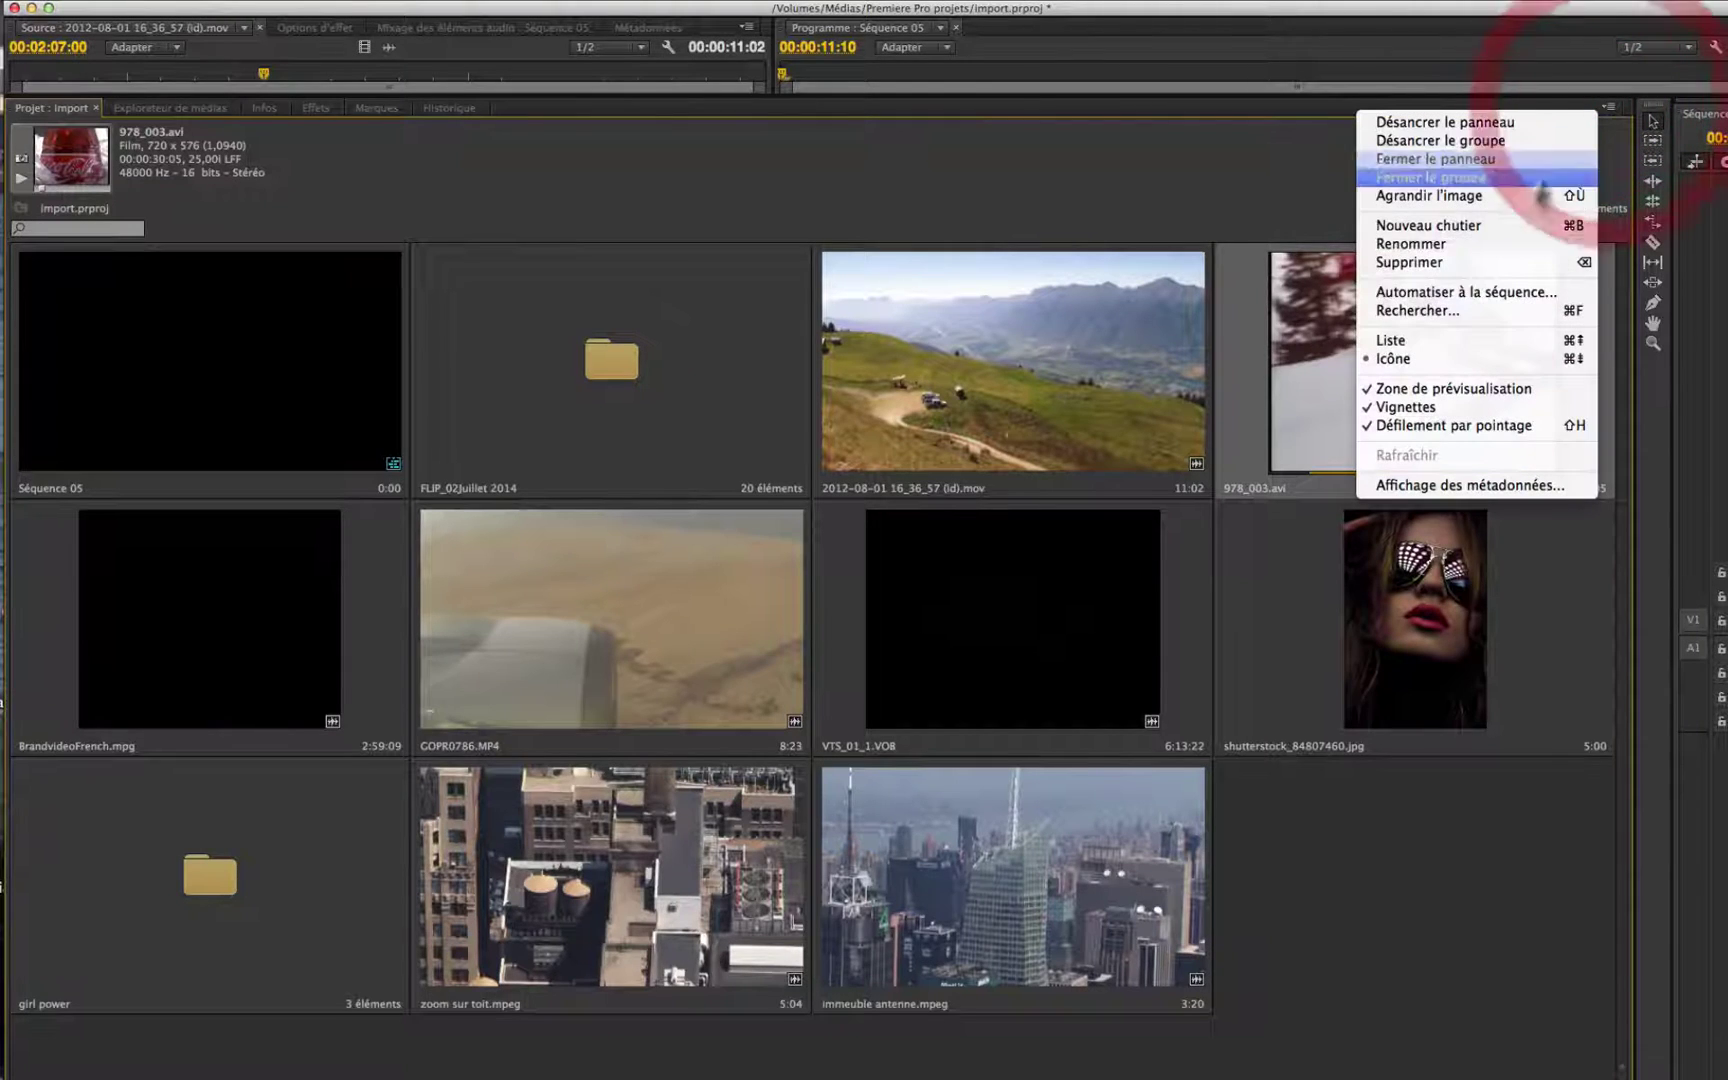
{"action": "left_click", "coordinate": [1467, 338]}
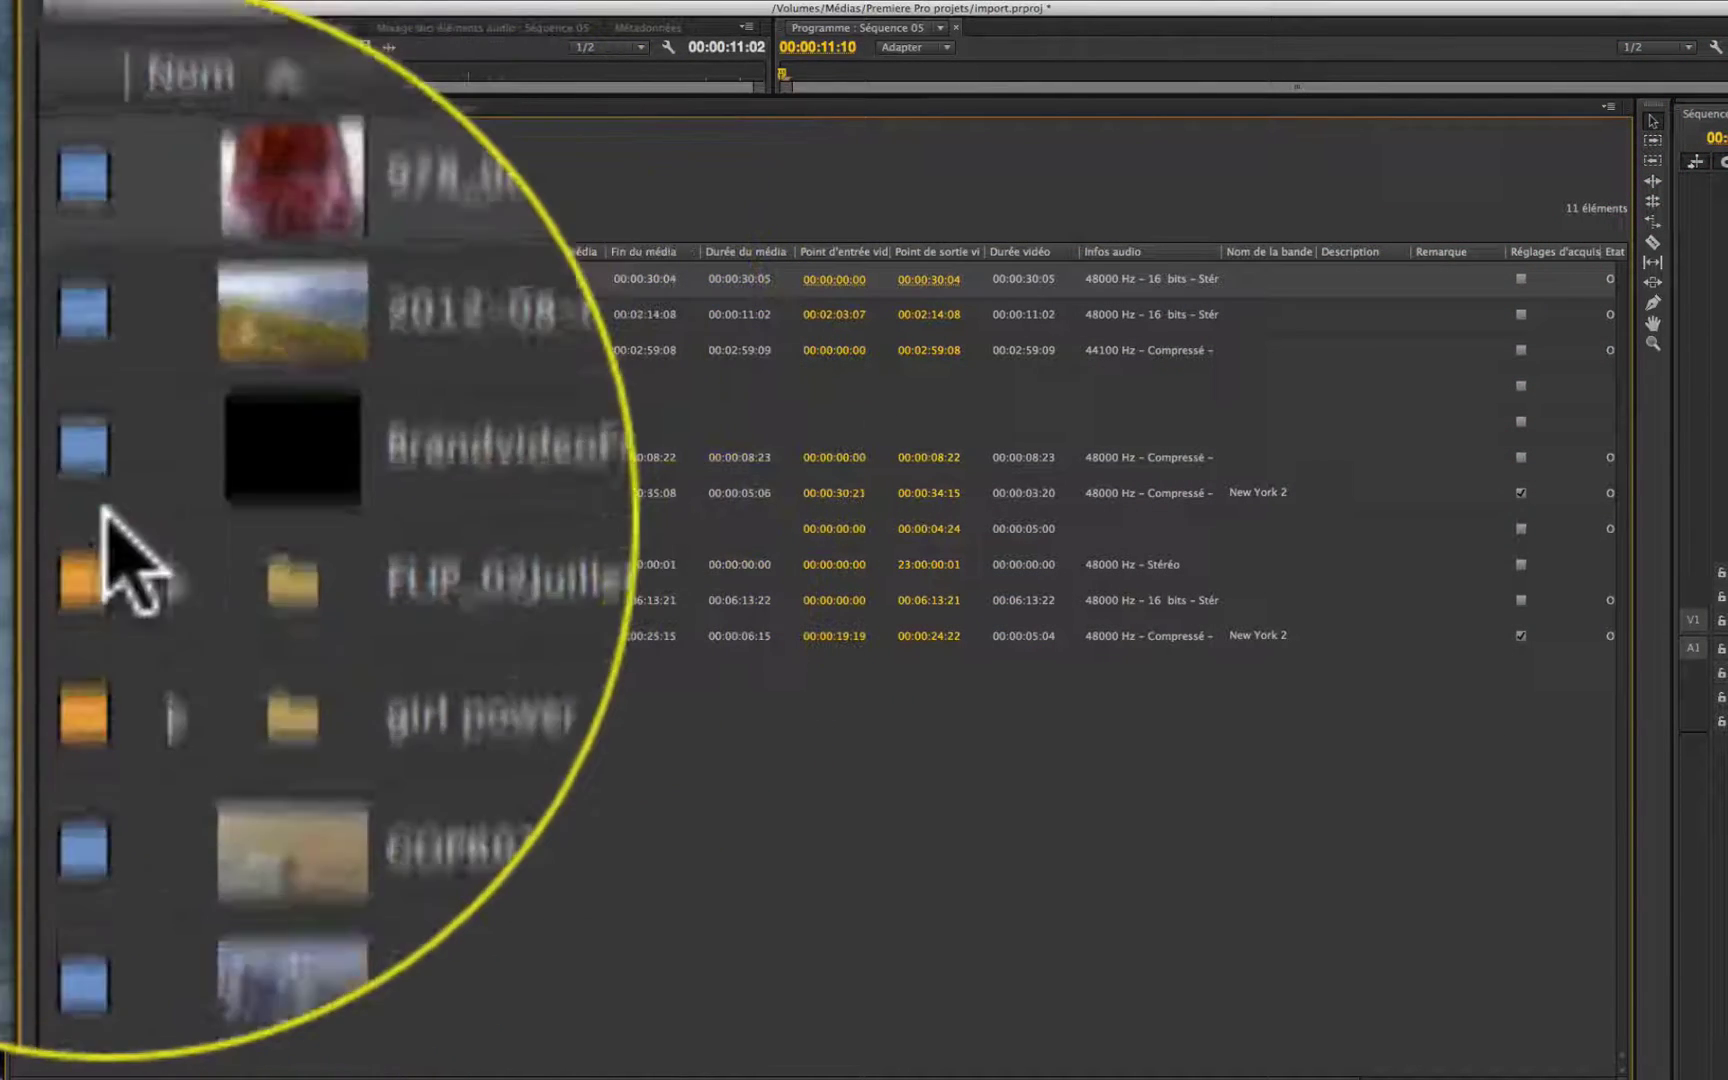
{"action": "left_click", "coordinate": [85, 350]}
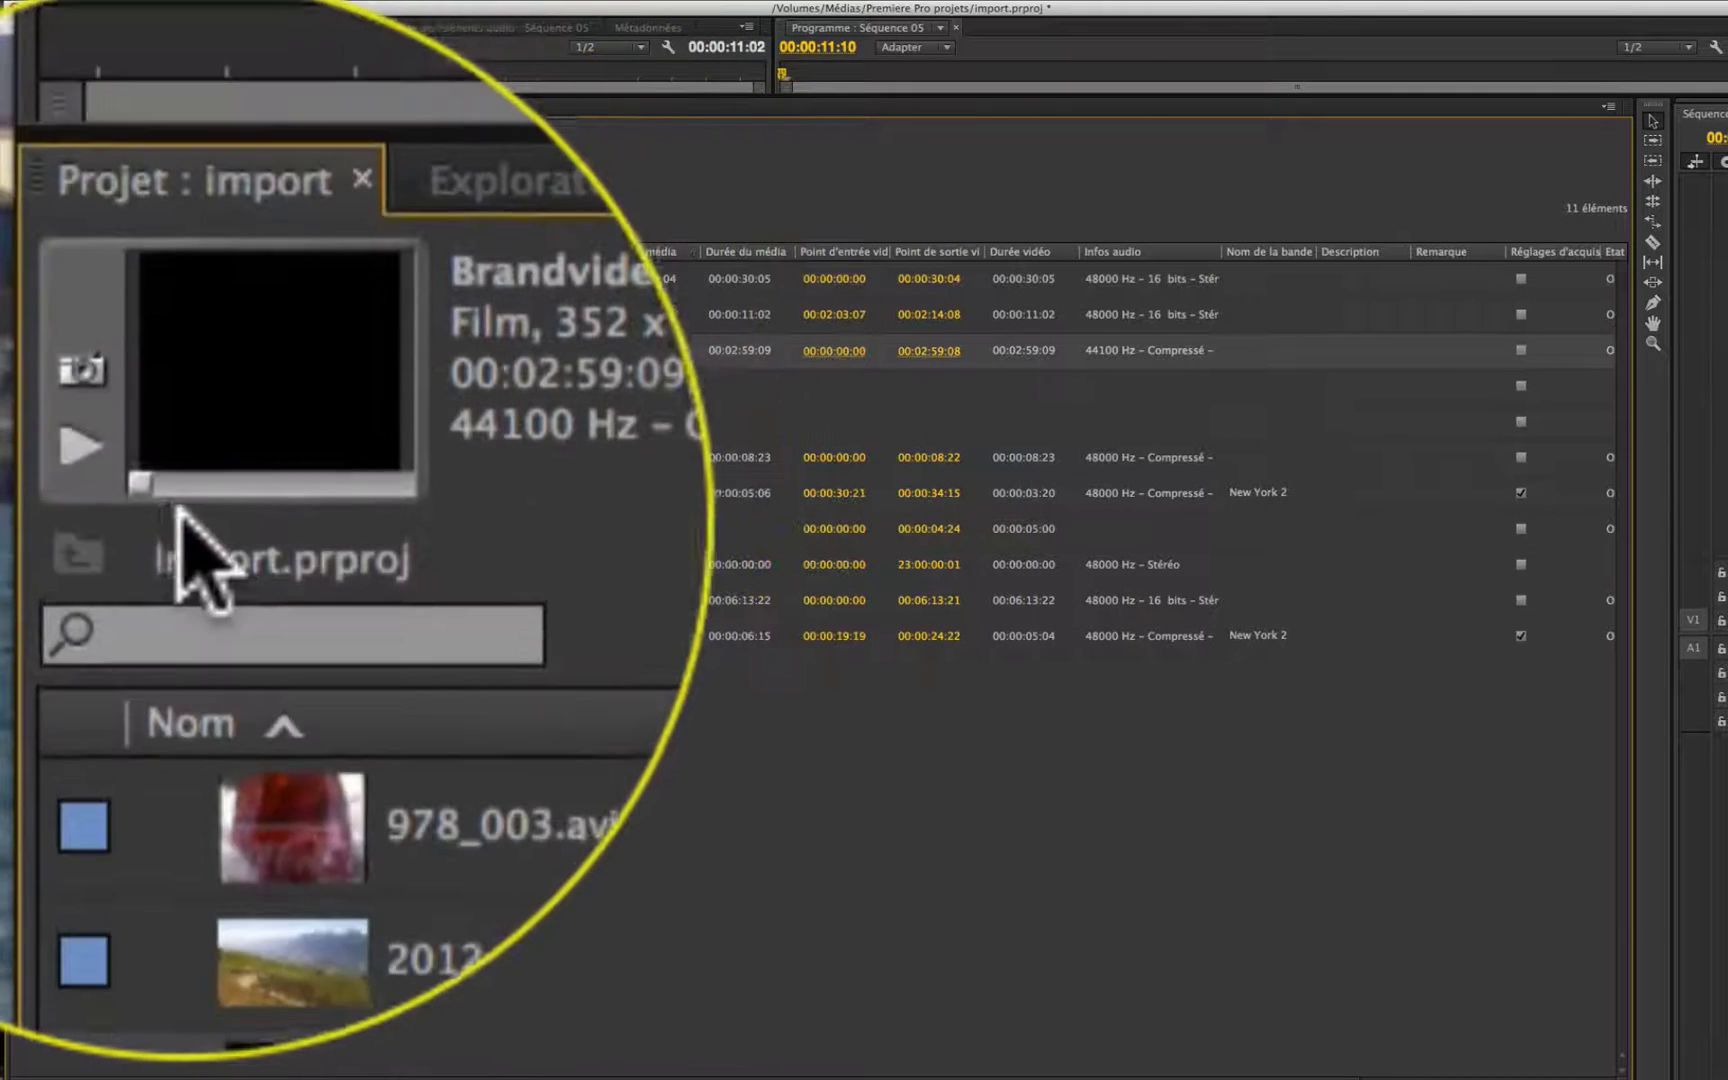
{"action": "left_click", "coordinate": [174, 521]}
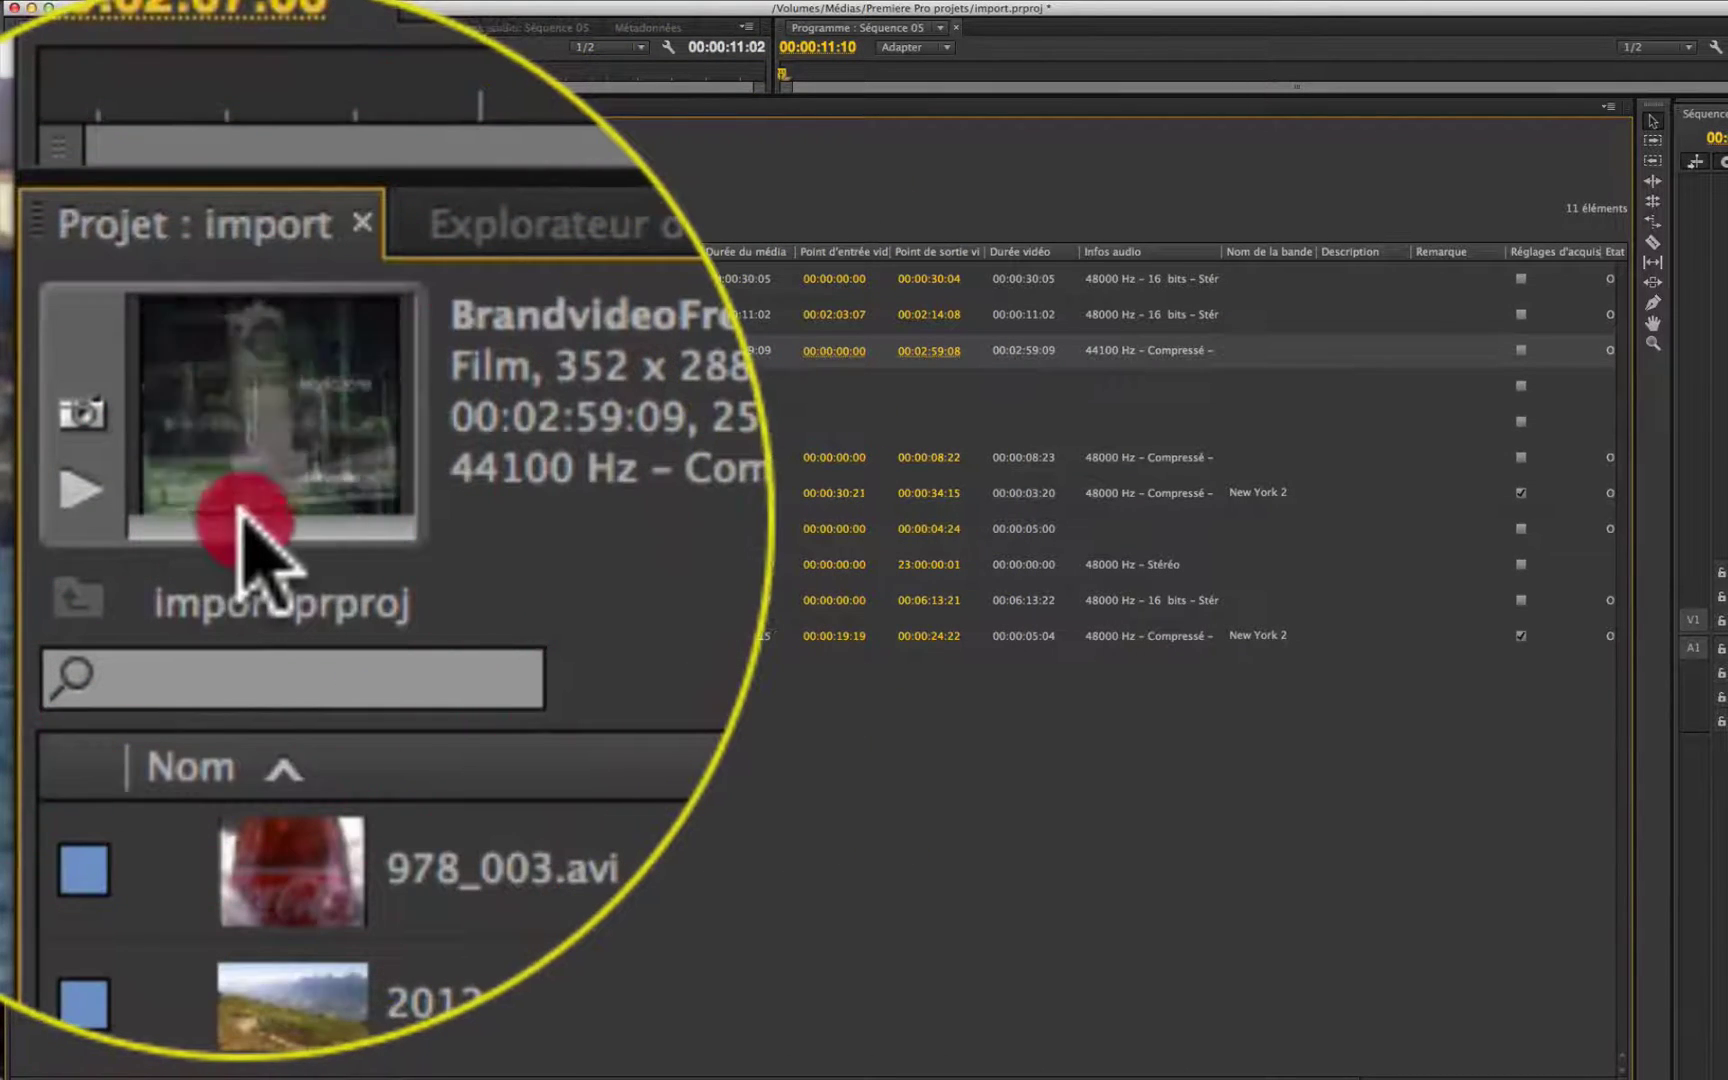
{"action": "mouse_move", "coordinate": [240, 508]}
{"action": "left_mouse_down"}
{"action": "mouse_move", "coordinate": [285, 500]}
{"action": "mouse_move", "coordinate": [258, 510]}
{"action": "left_mouse_up"}
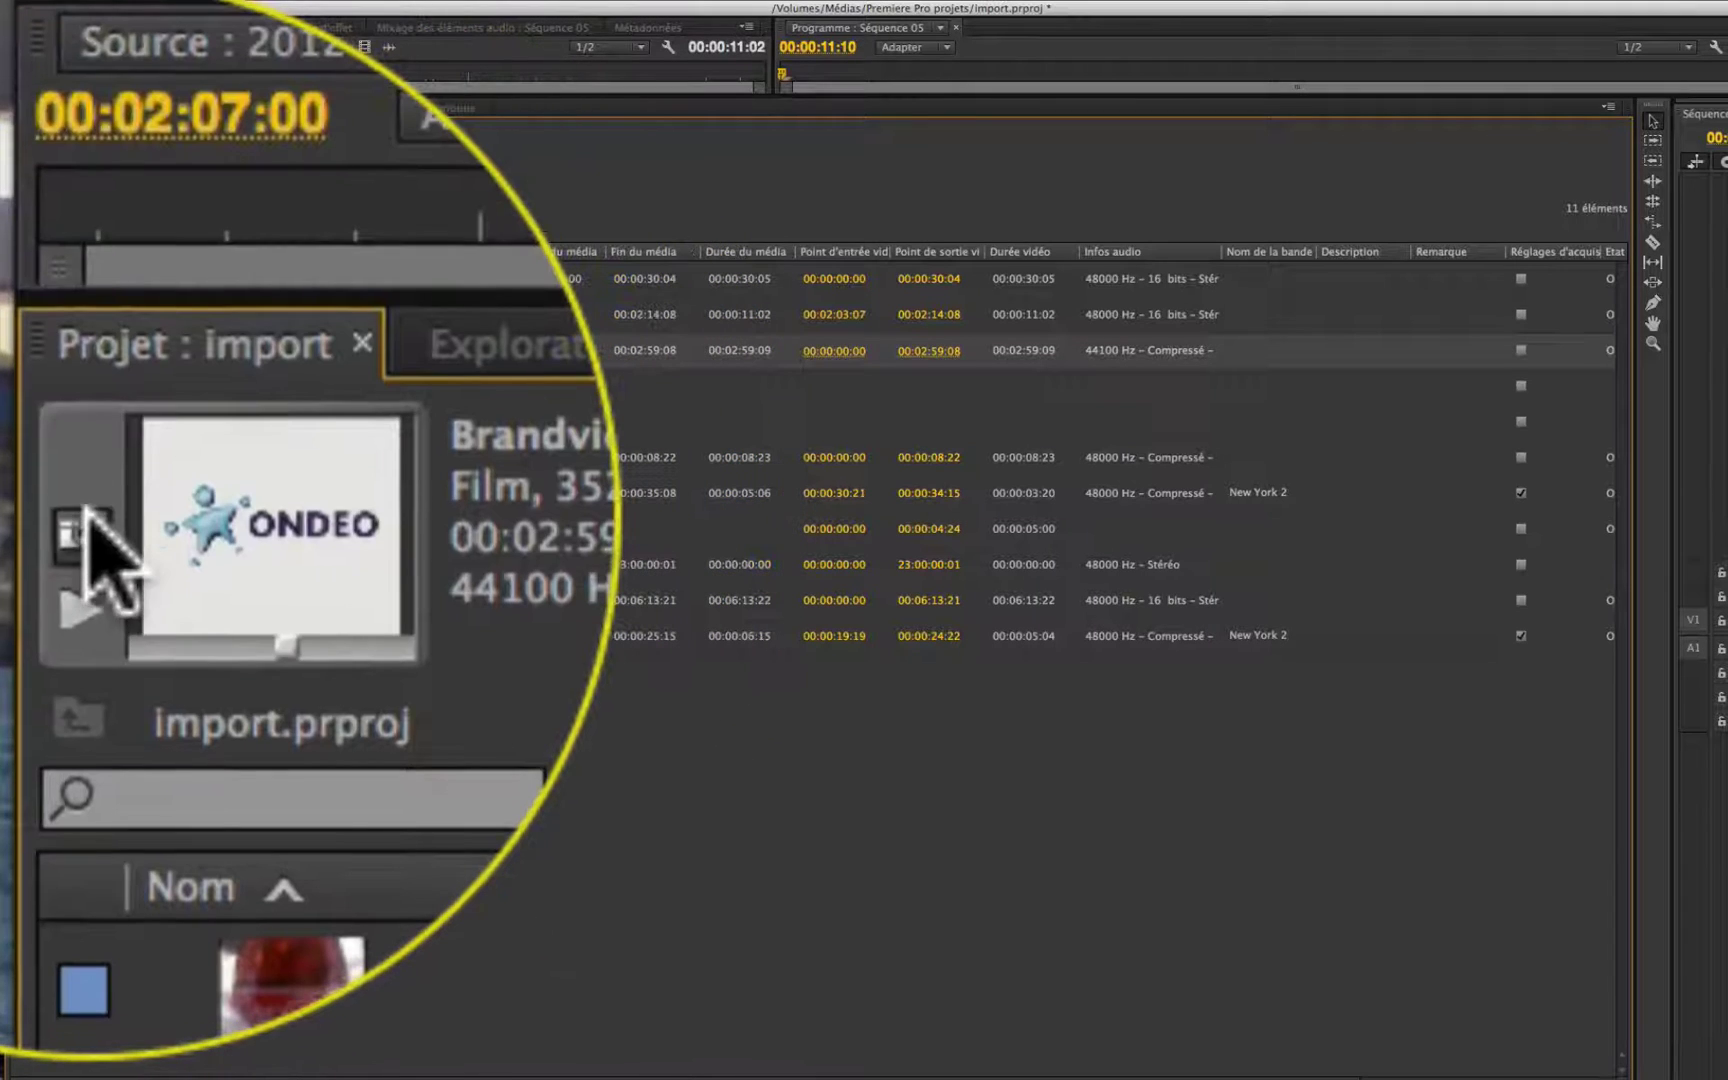
{"action": "left_click", "coordinate": [81, 297]}
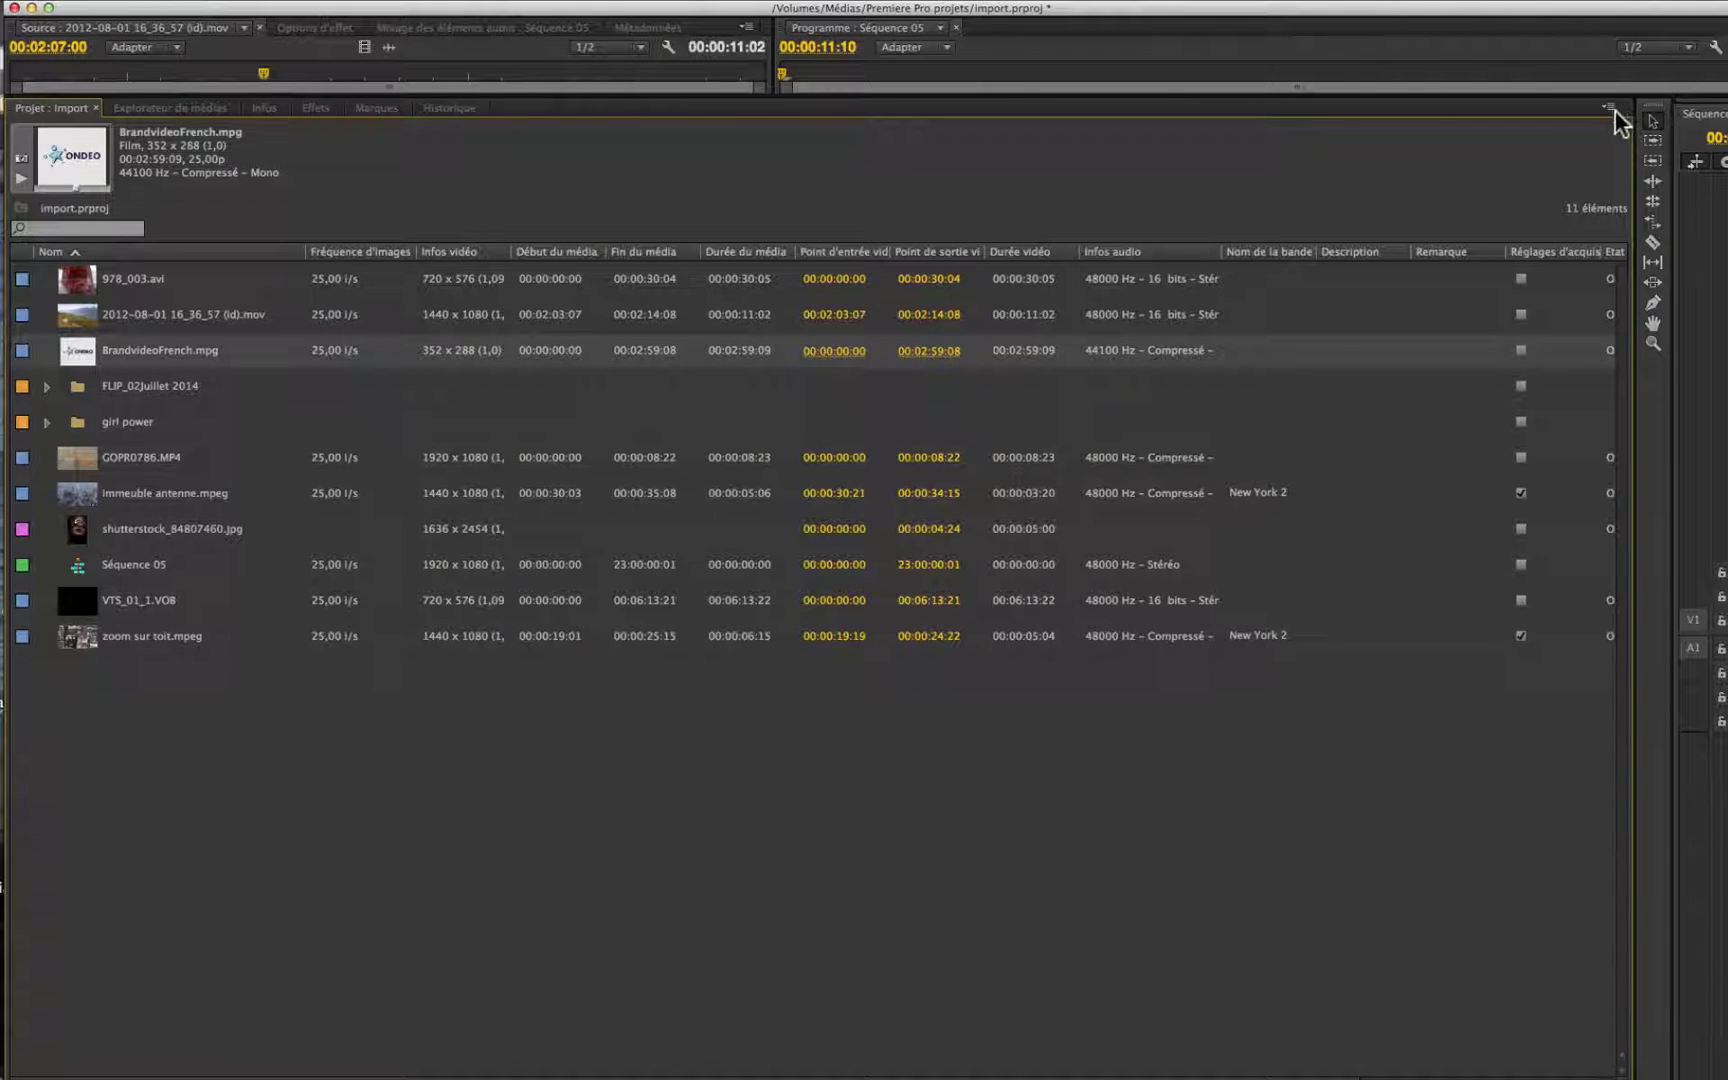
- Return the Project panel to the Icône display and rename the FLIP_02Juillet 2014 bin as Jardin toit 2/07/14
{"action": "left_click", "coordinate": [1609, 107]}
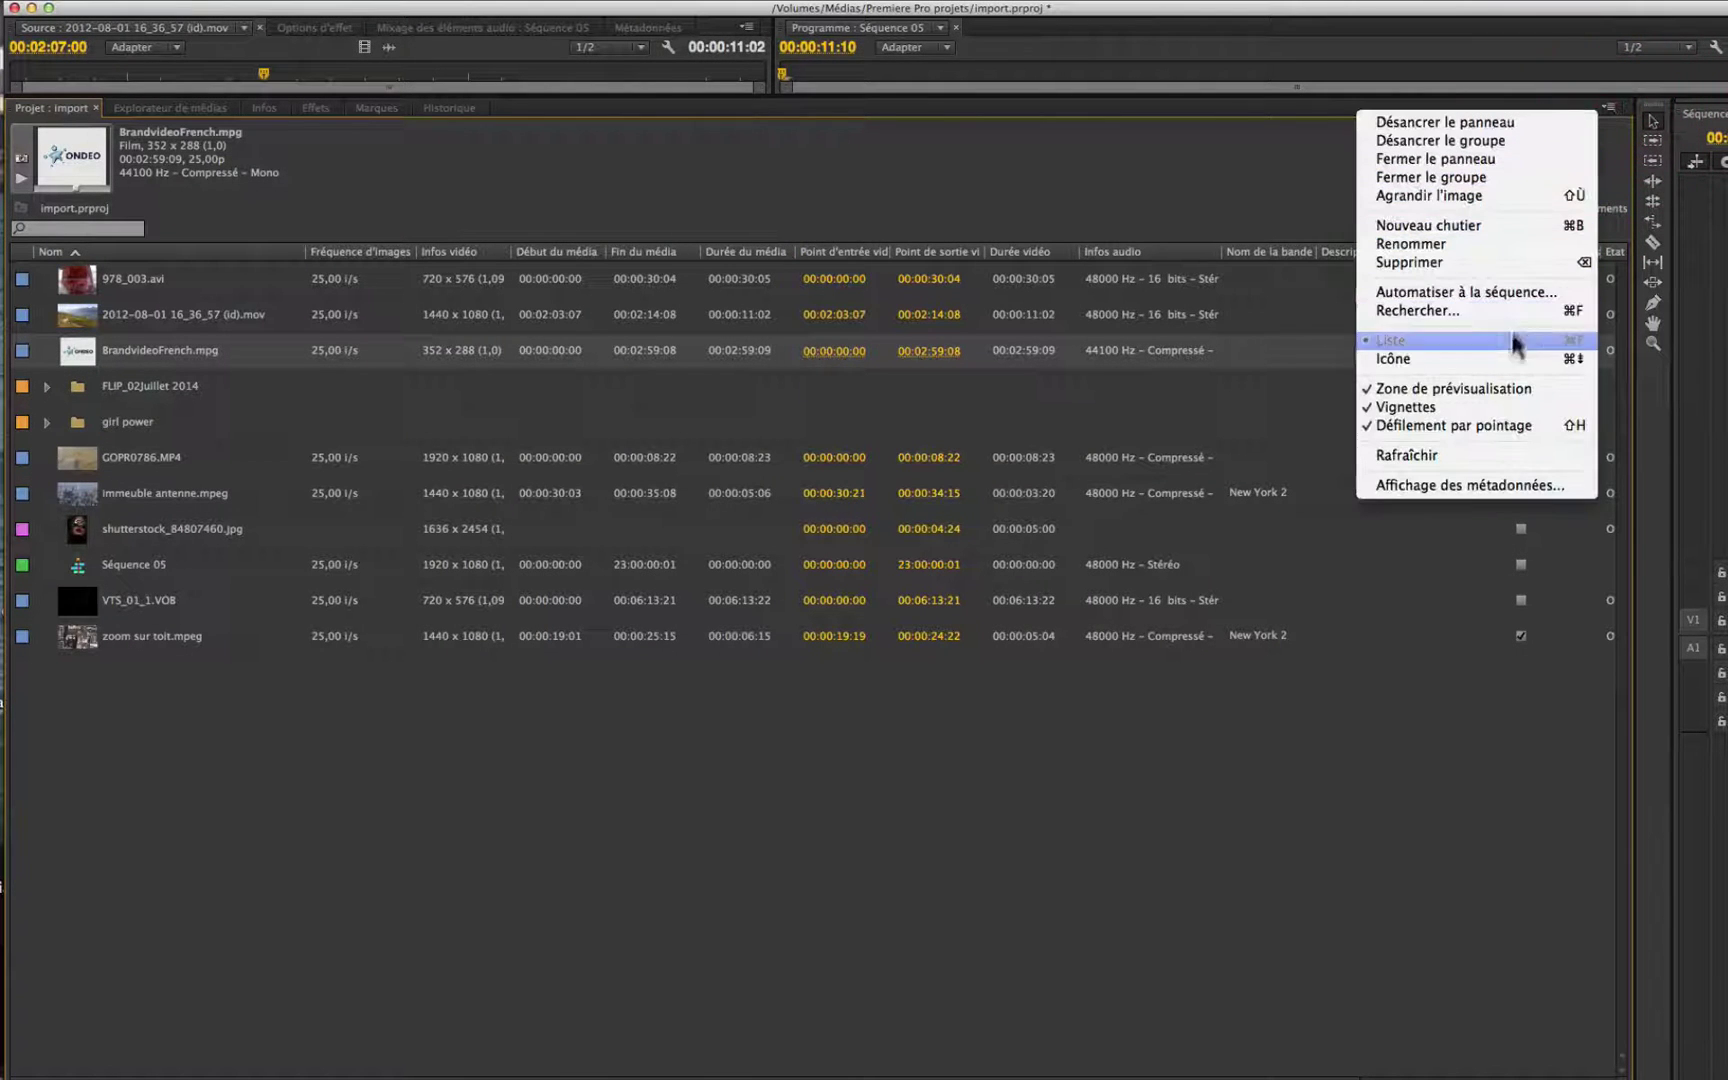
{"action": "left_click", "coordinate": [1503, 364]}
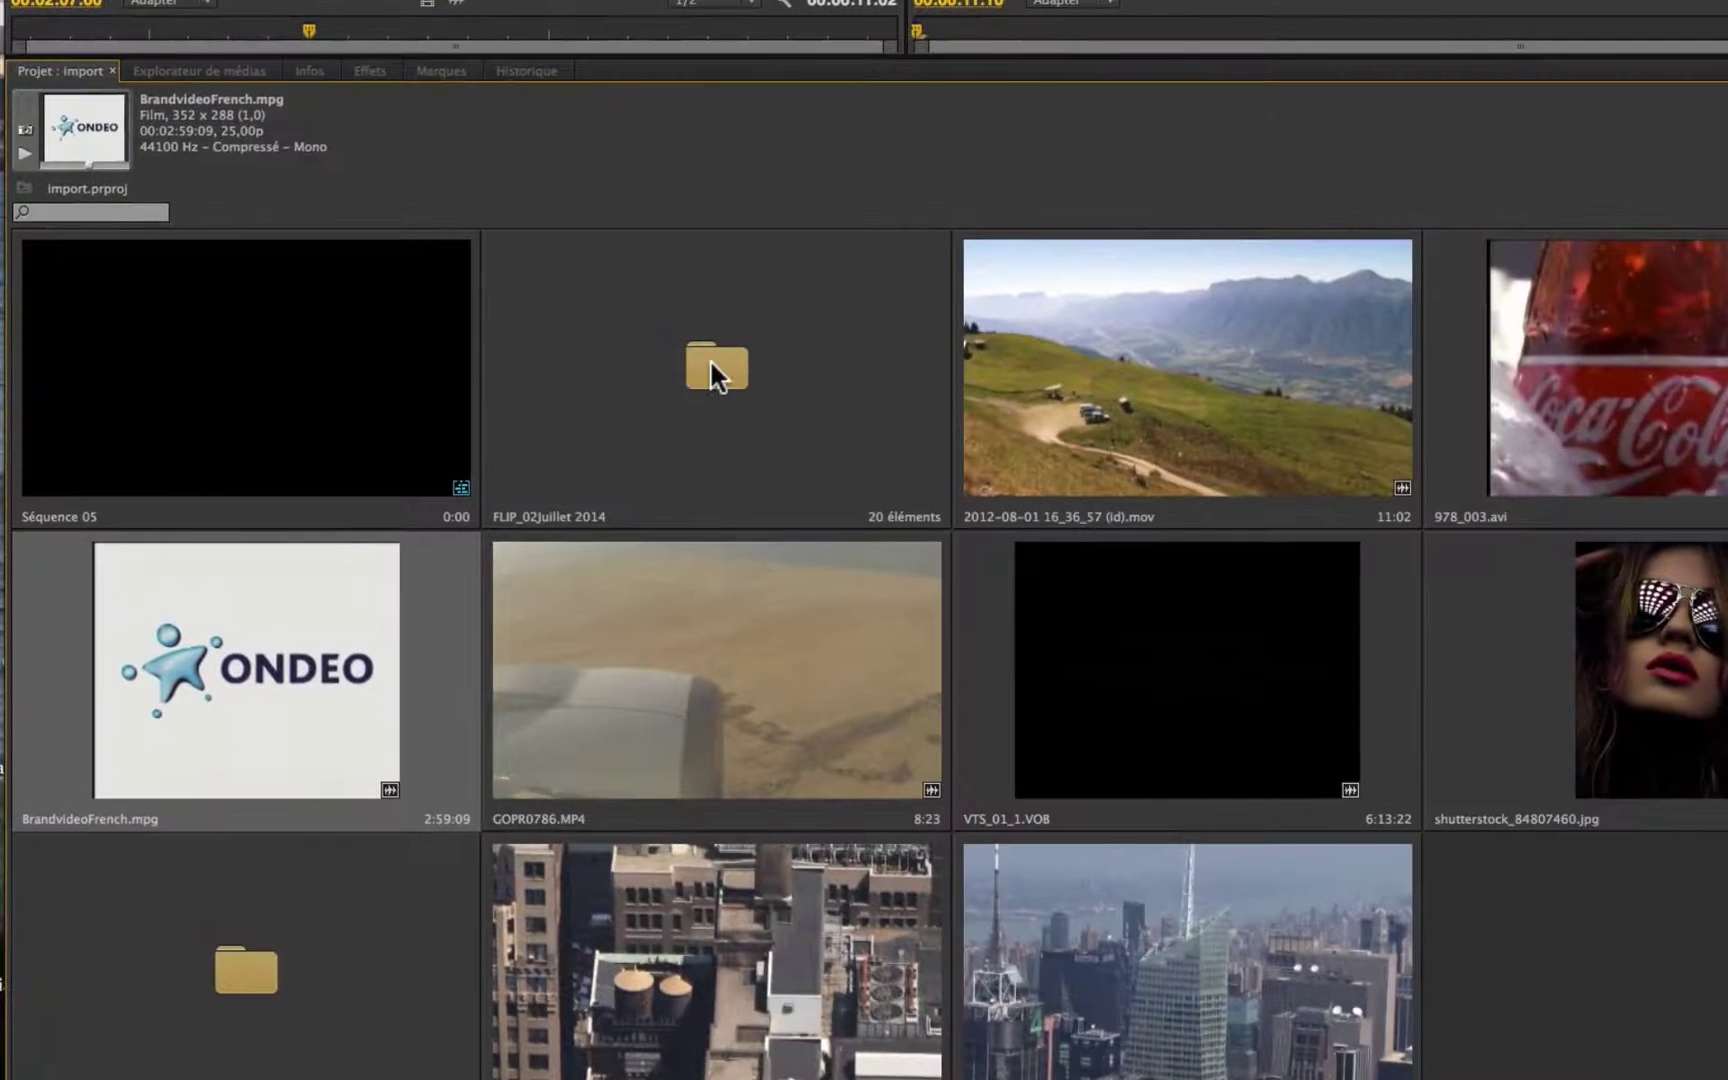
{"action": "left_click", "coordinate": [711, 362]}
{"action": "left_click_drag", "start_coordinate": [776, 455], "coordinate": [842, 437]}
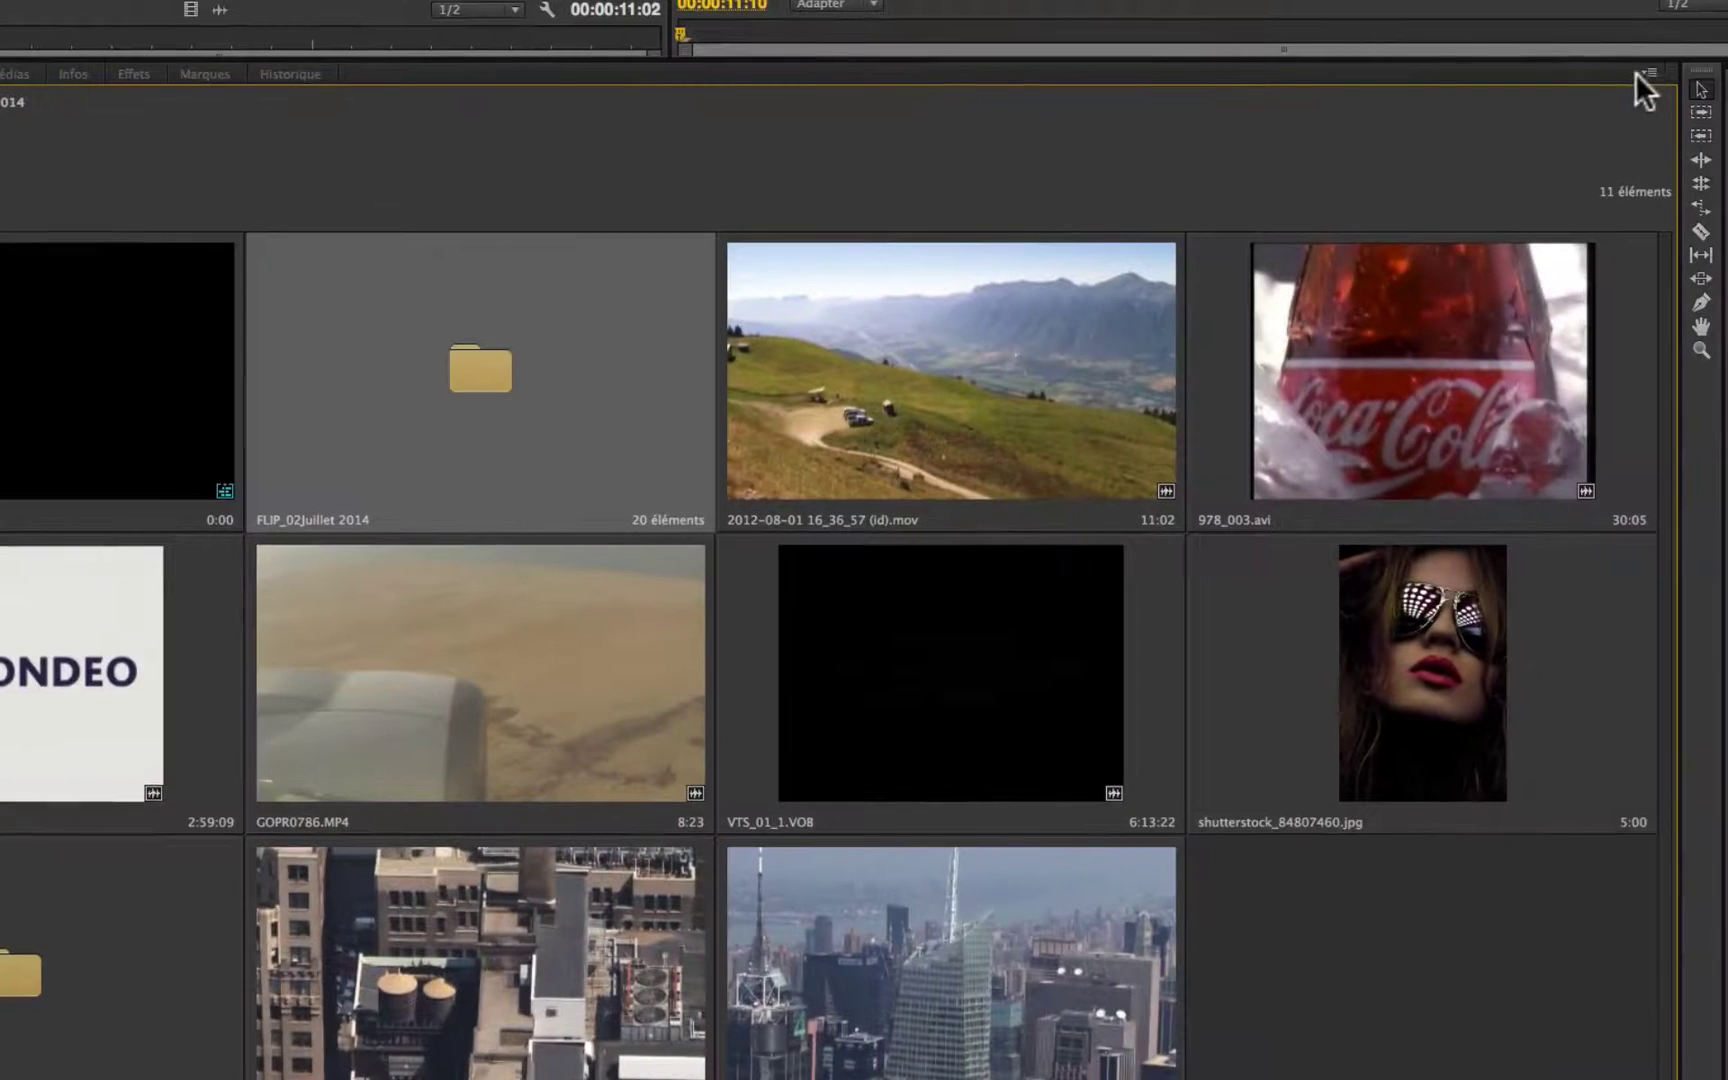
{"action": "left_click", "coordinate": [1646, 71]}
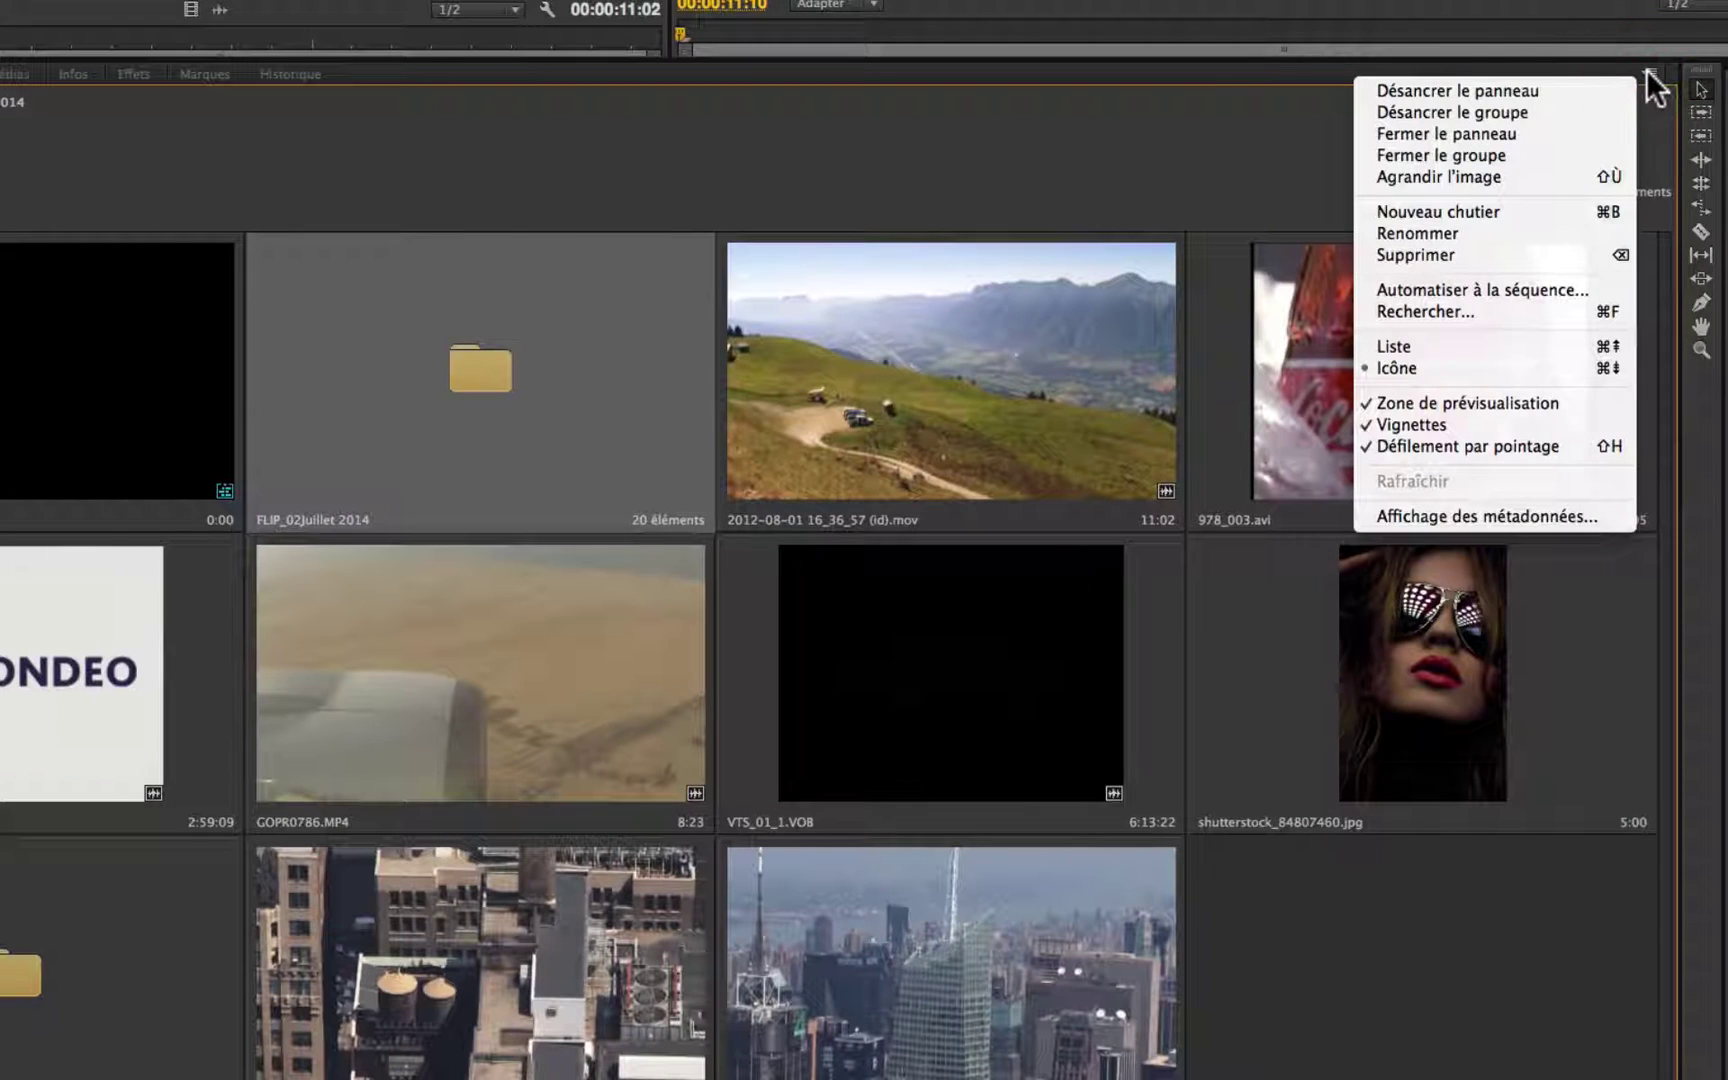
{"action": "left_click", "coordinate": [1541, 236]}
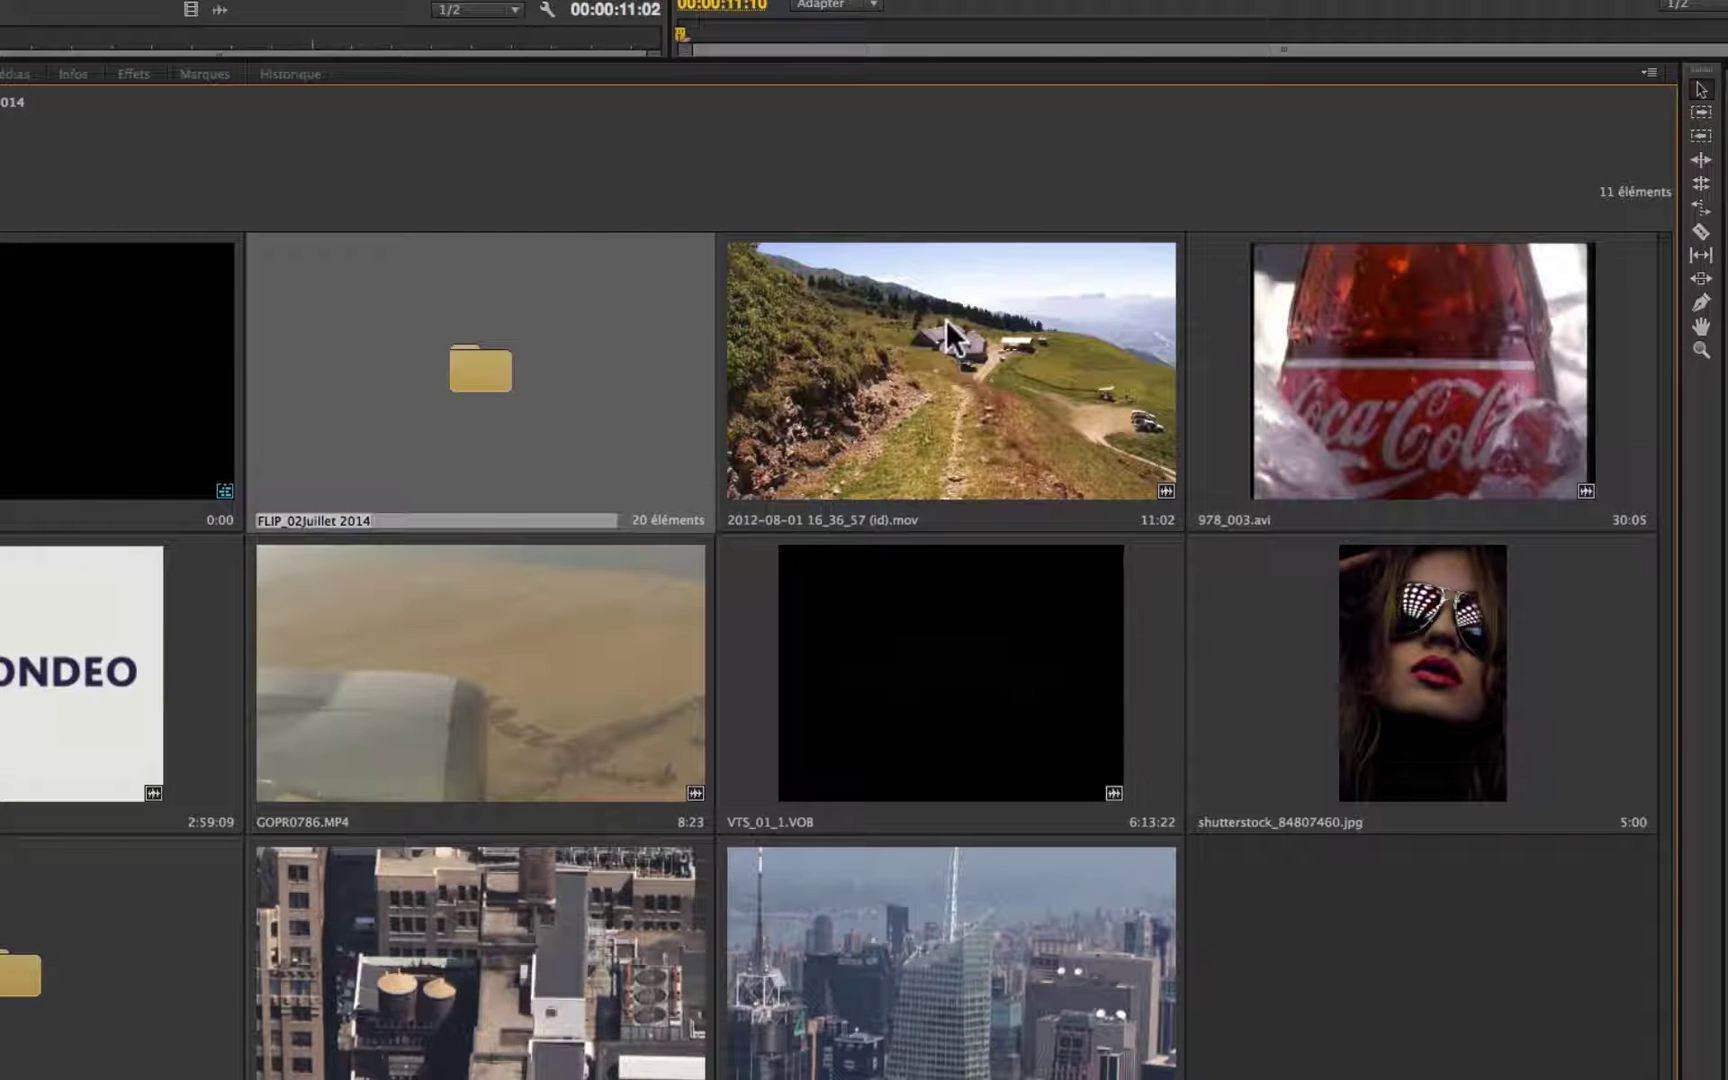
{"action": "type", "text": "Jardin toit"}
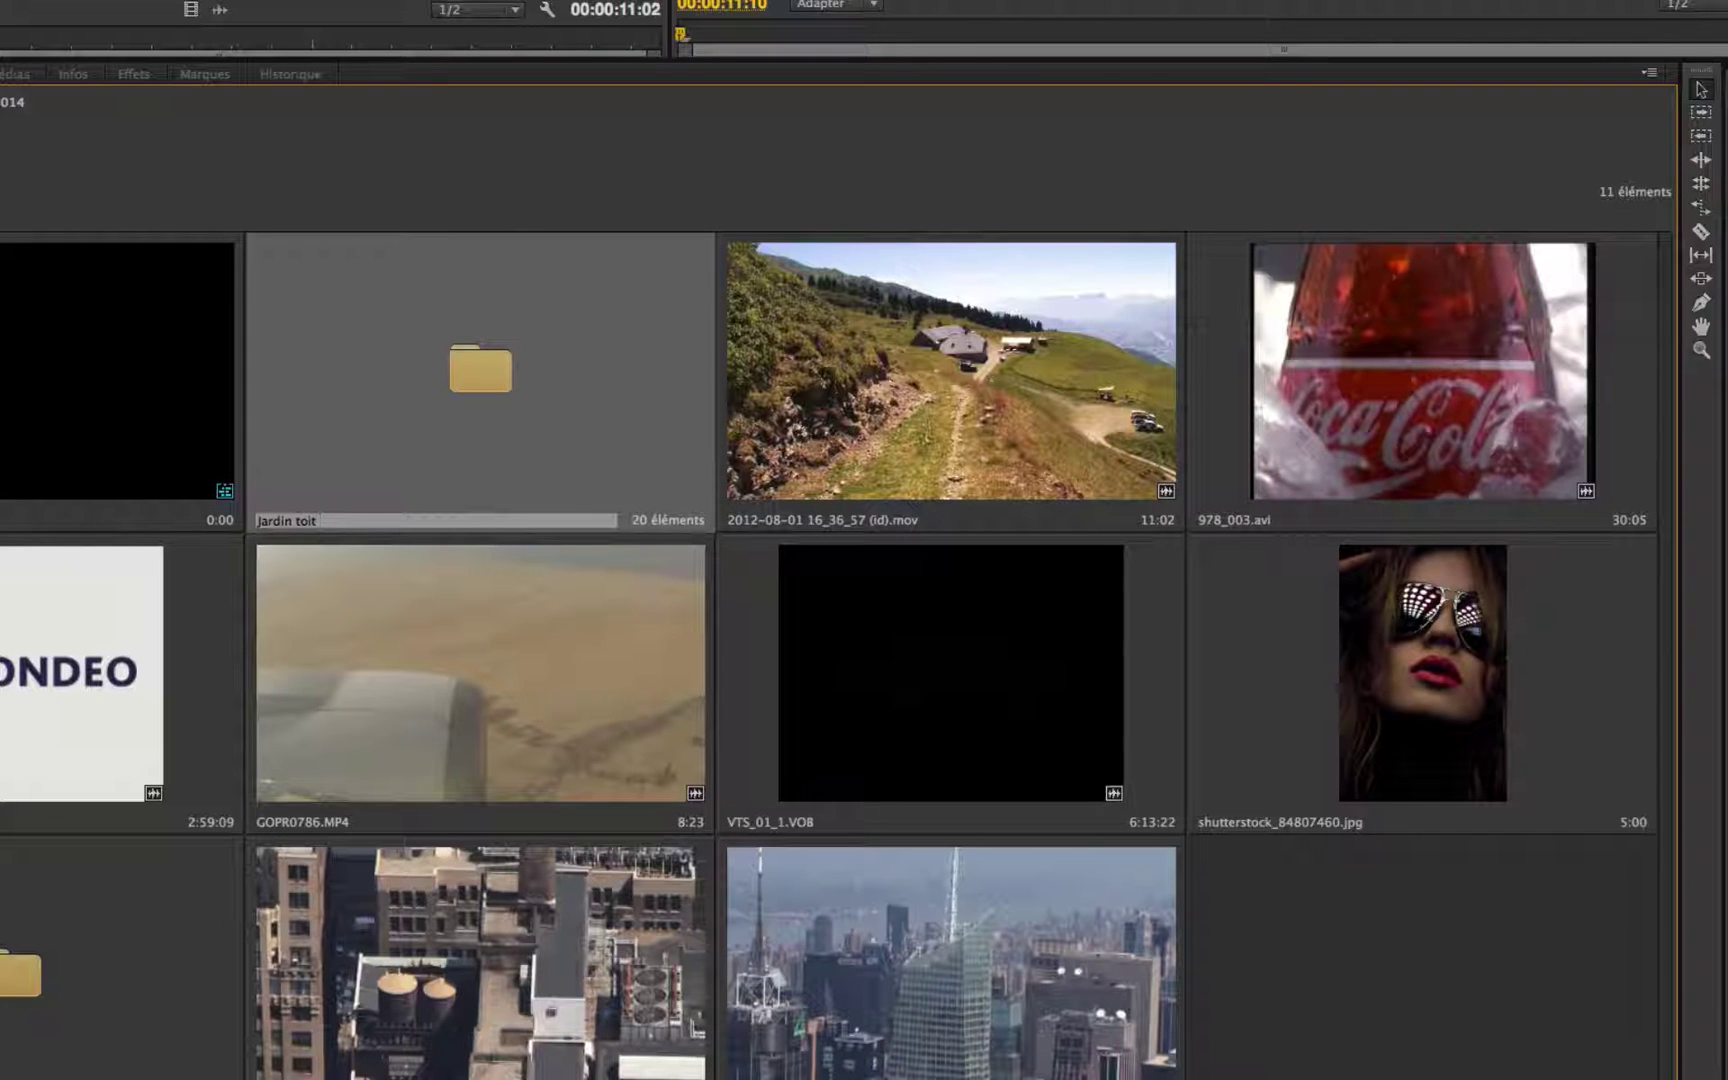
{"action": "type", "text": " 2/07/14"}
{"action": "key", "text": "Tab"}
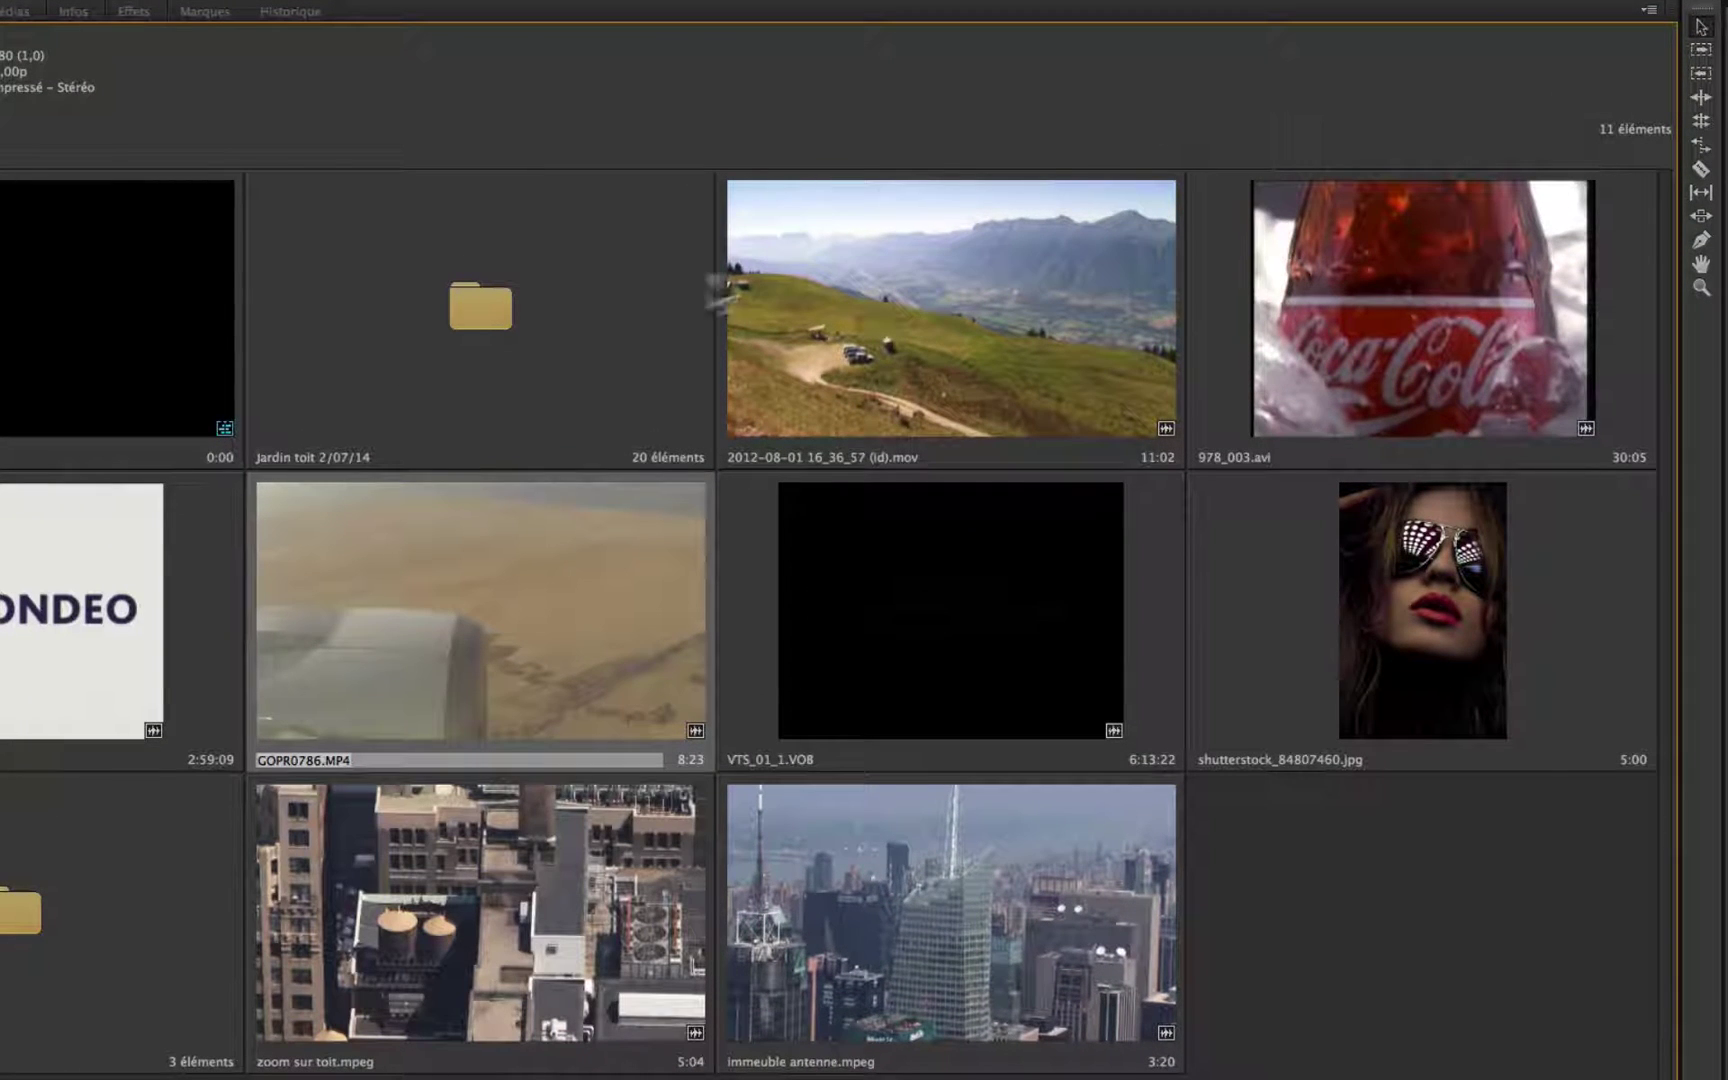
{"action": "left_click", "coordinate": [1648, 12]}
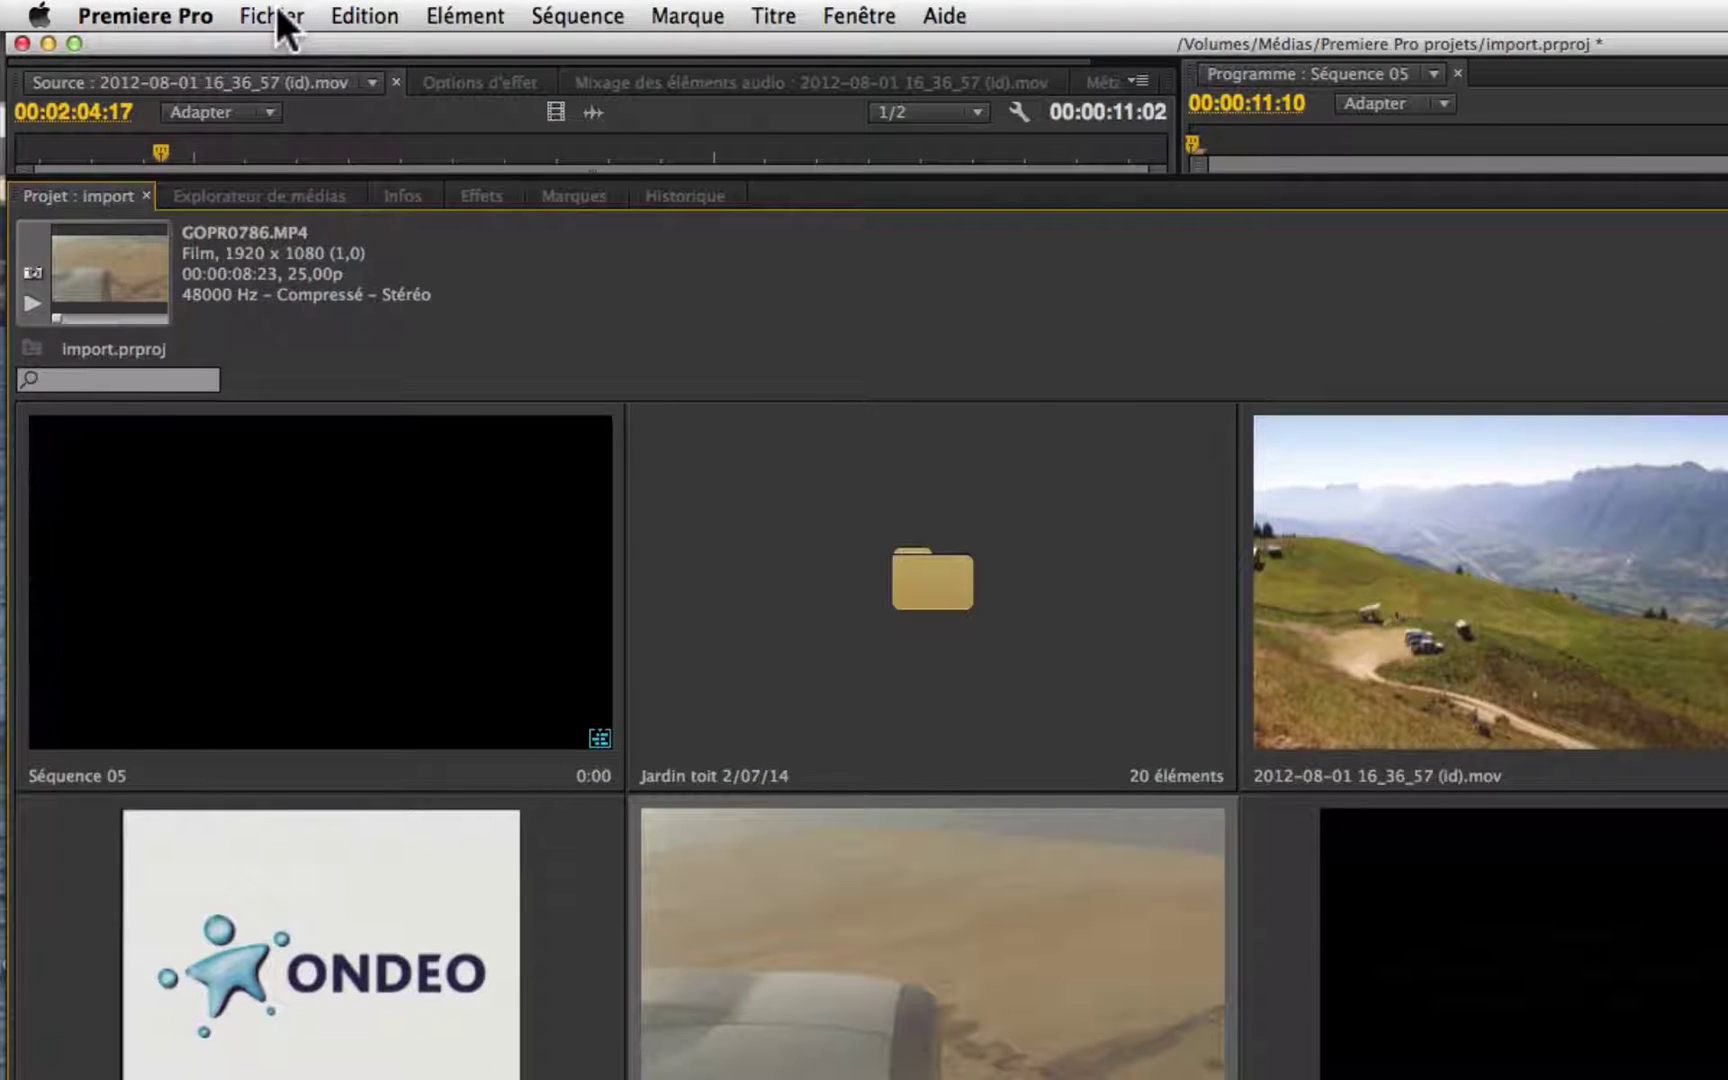
{"action": "left_click", "coordinate": [286, 23]}
{"action": "mouse_move", "coordinate": [272, 55]}
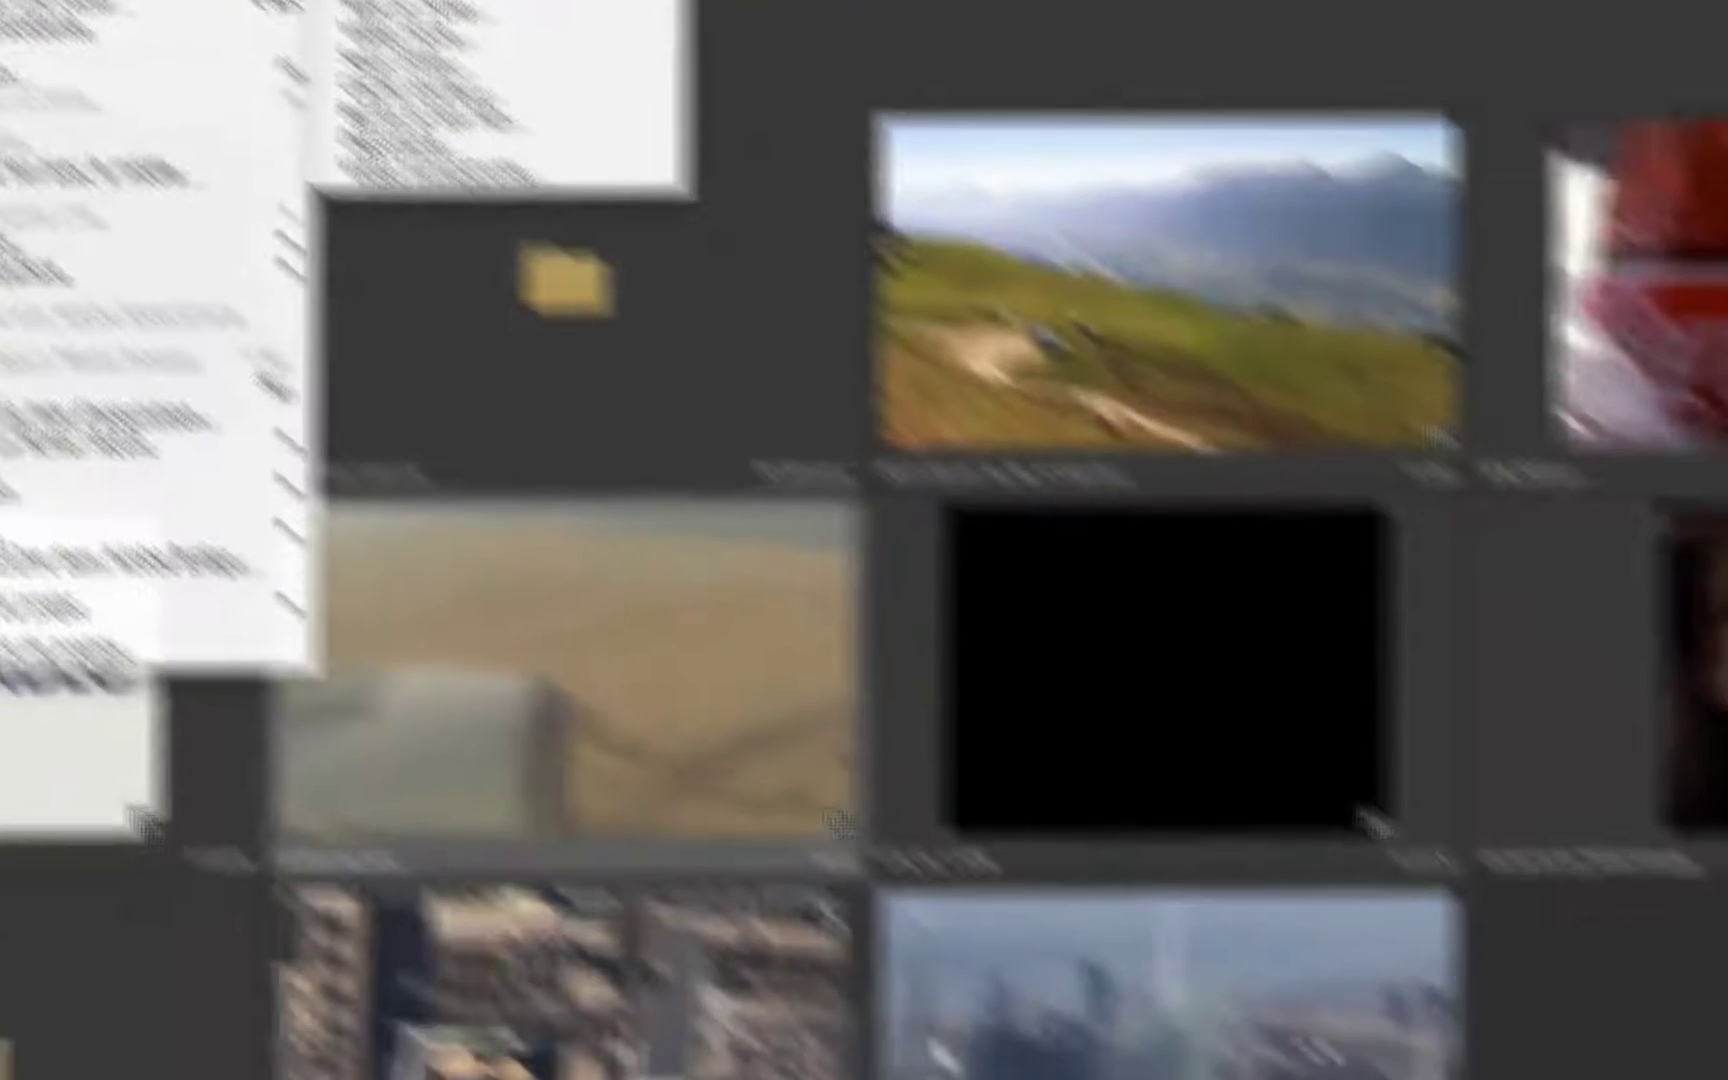
{"action": "left_click", "coordinate": [1372, 830]}
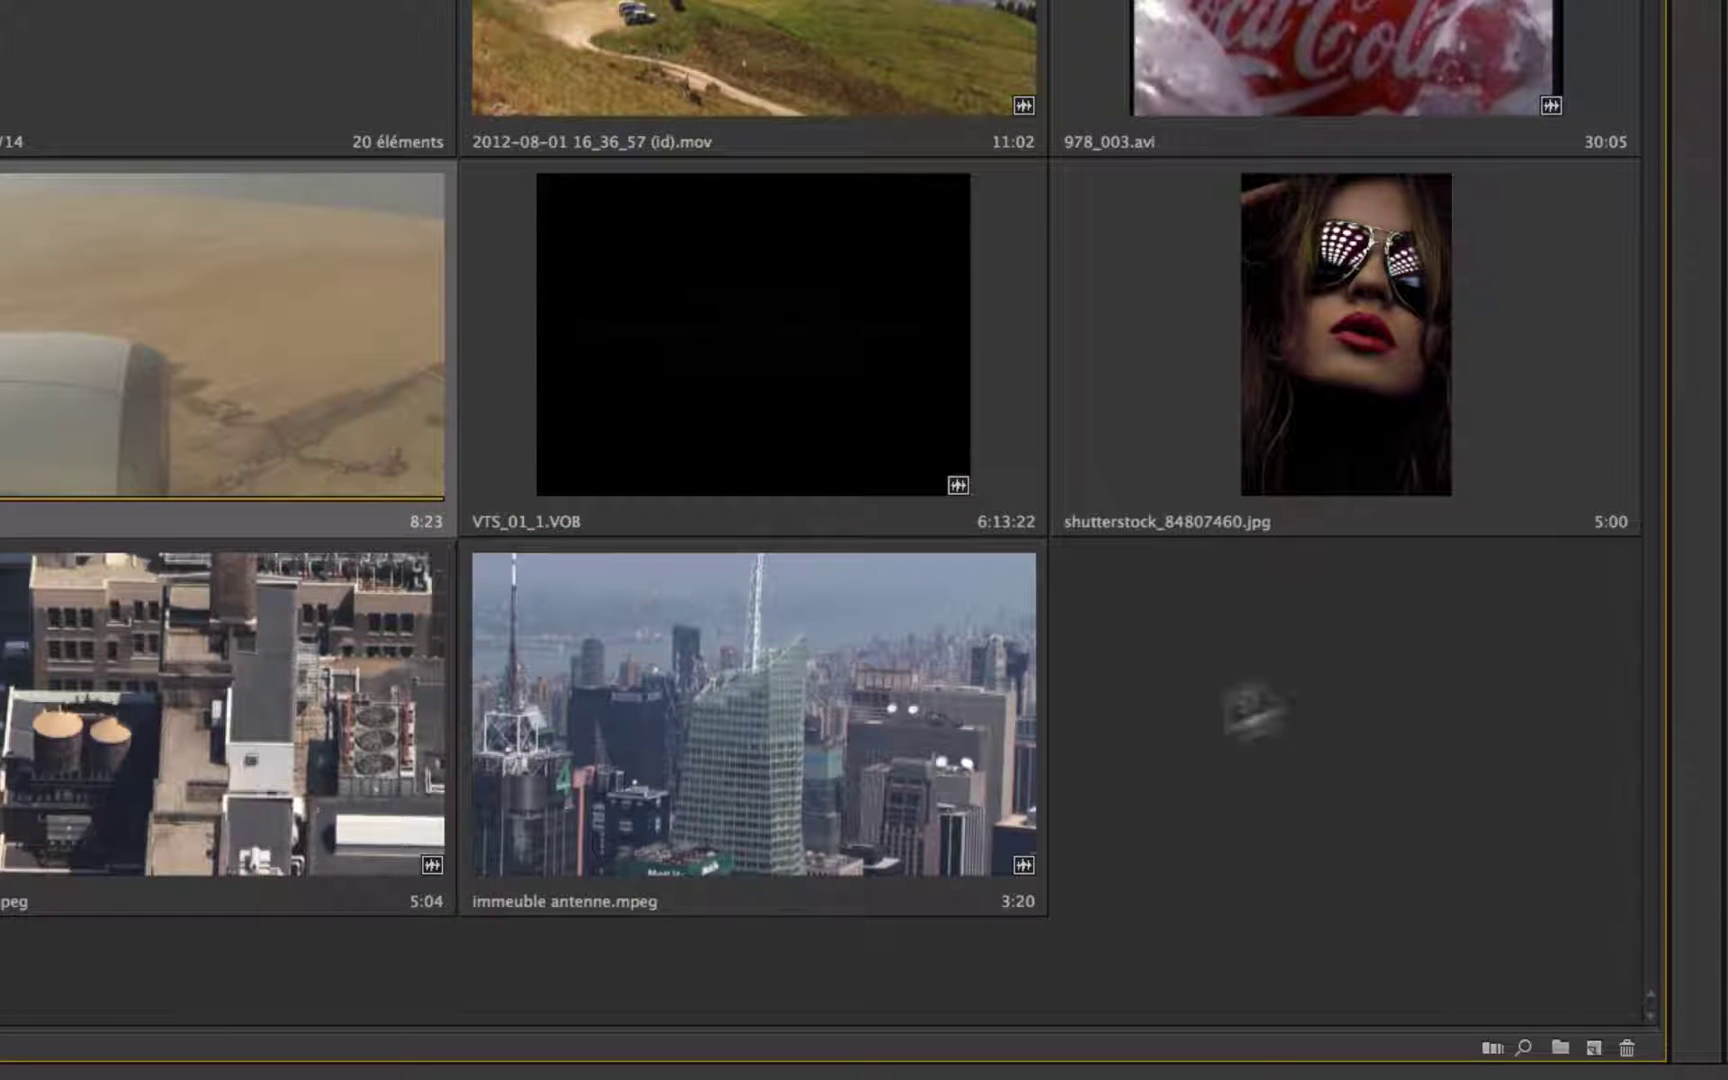
- Create a new bin named New york in the empty area of the Project panel
{"action": "right_click", "coordinate": [1230, 647]}
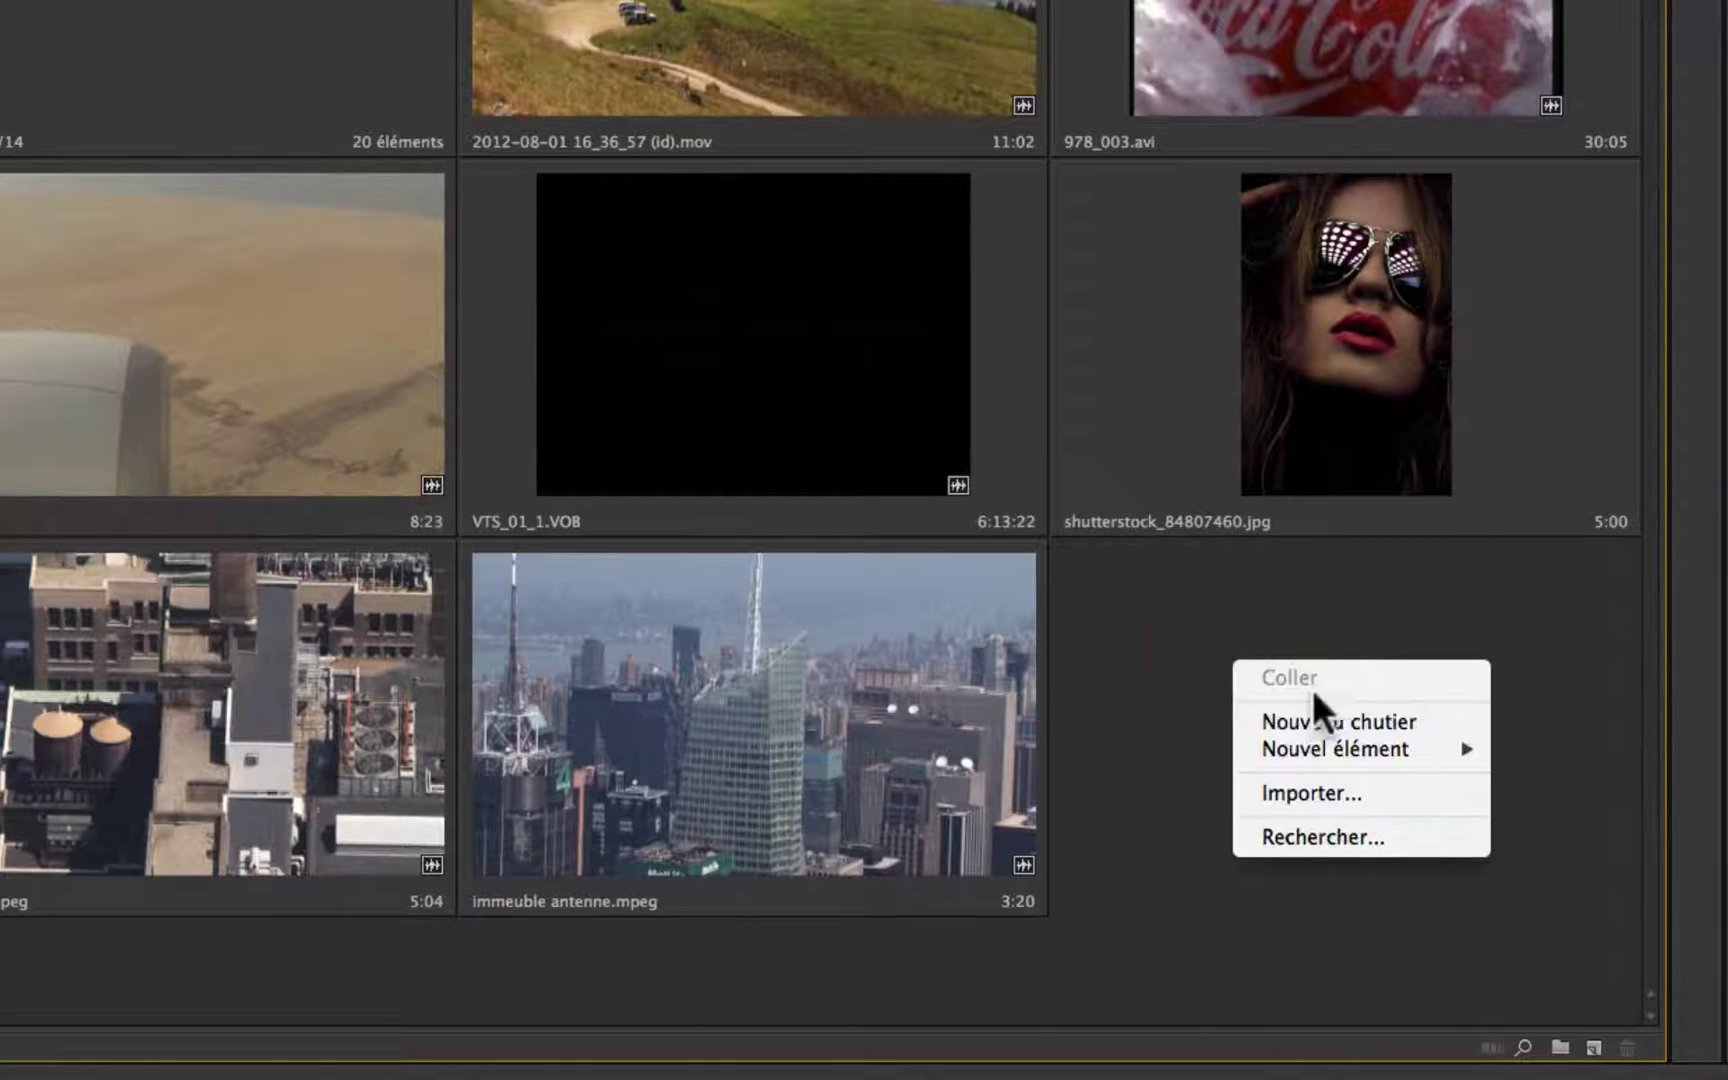
{"action": "left_click", "coordinate": [1308, 714]}
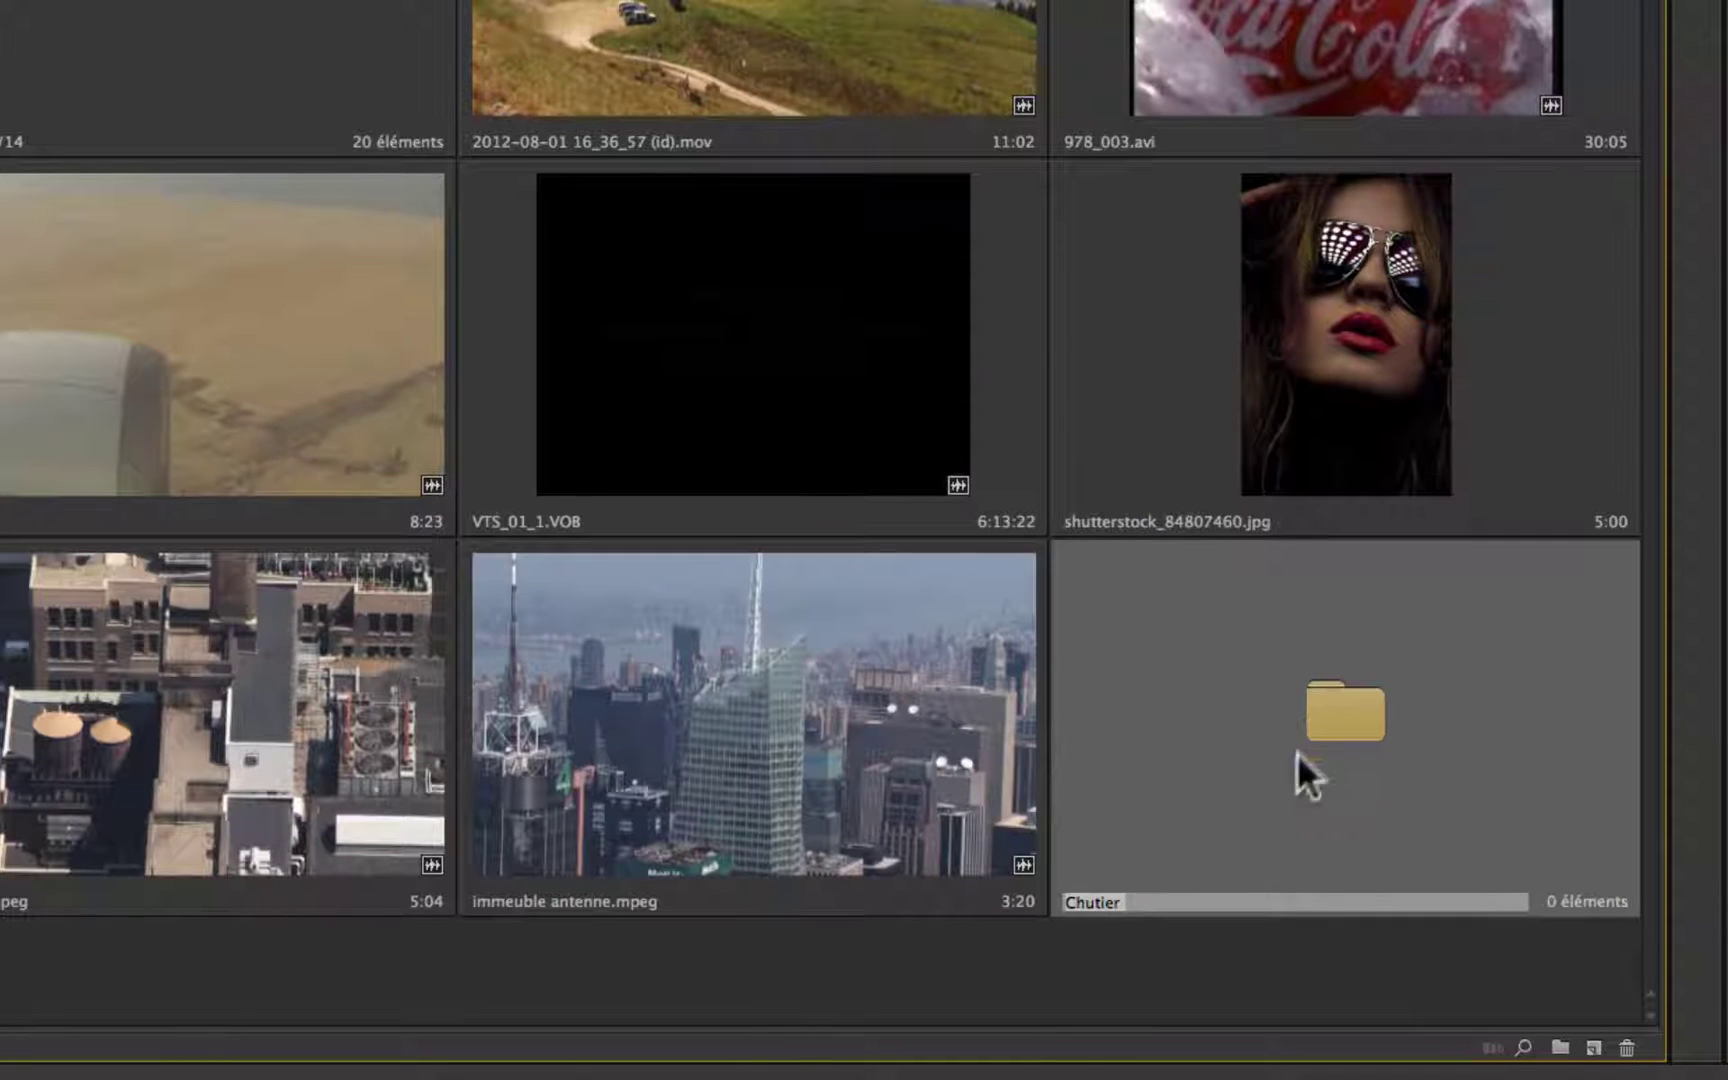
{"action": "type", "text": "New york"}
- Move the clips zoom sur toit.mpeg and immeuble antenne.mpeg into the New york bin
{"action": "left_click", "coordinate": [792, 706]}
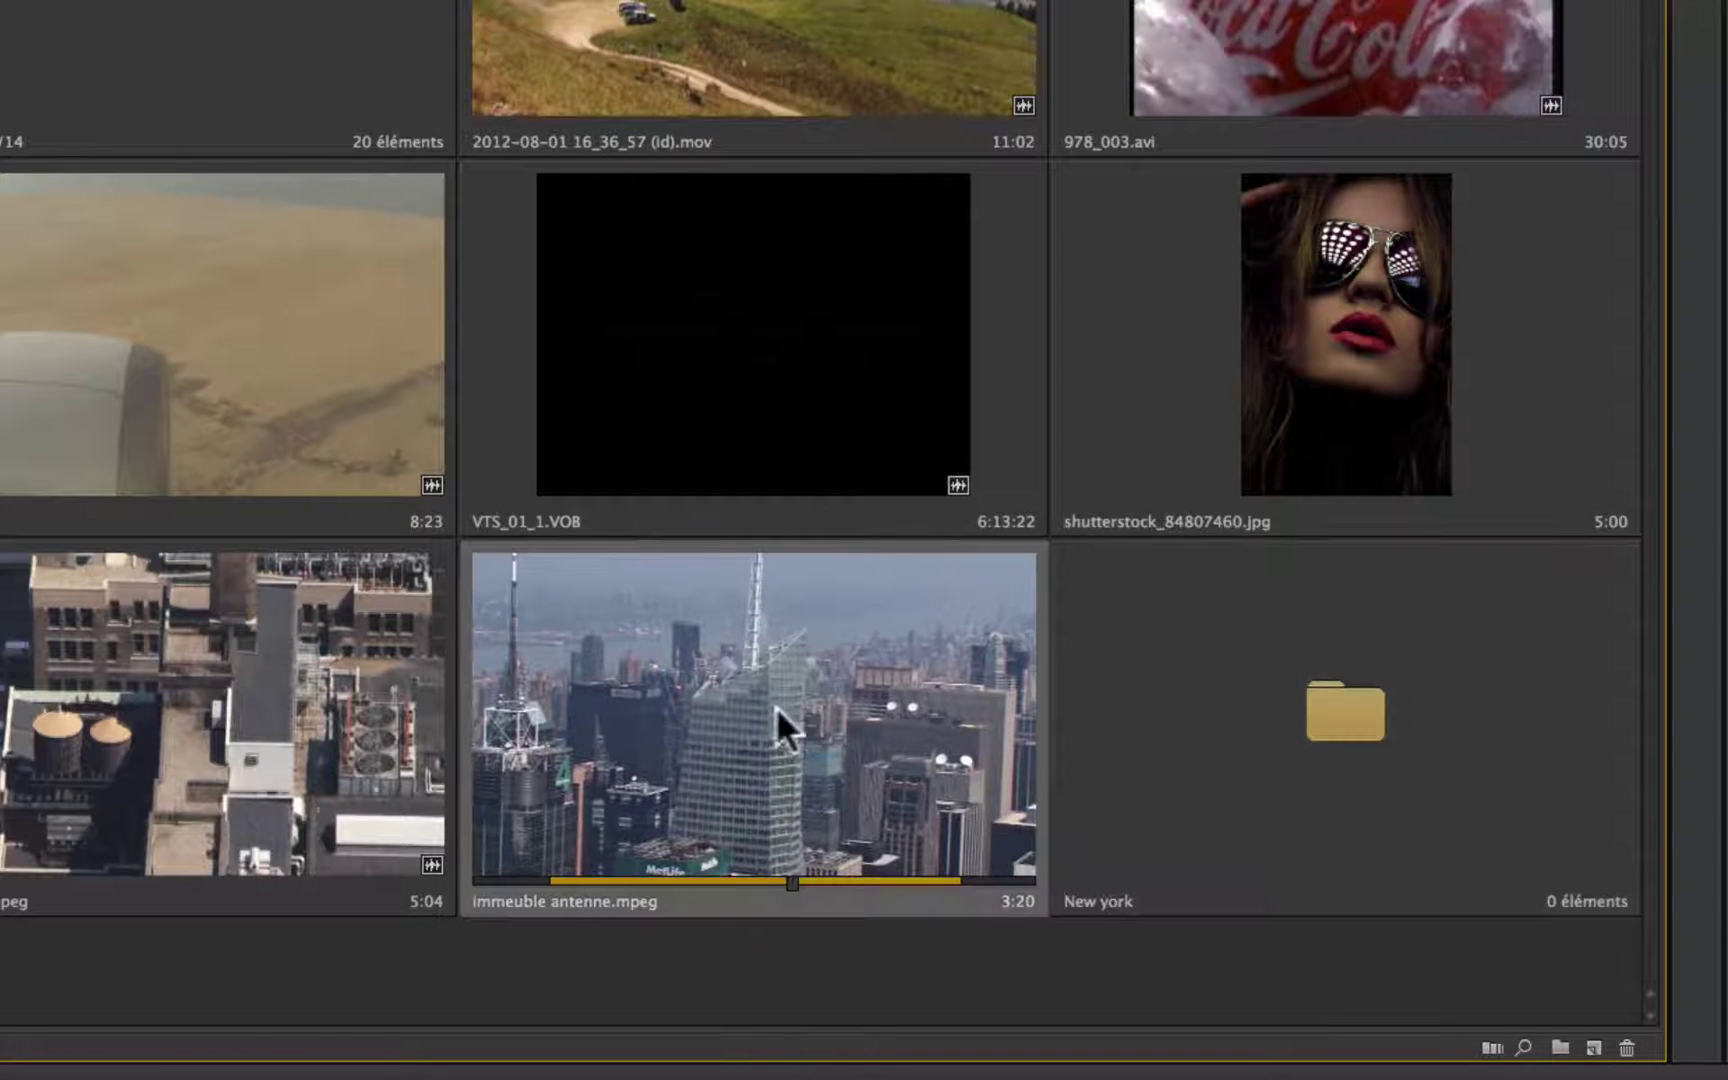
{"action": "left_click", "coordinate": [248, 727]}
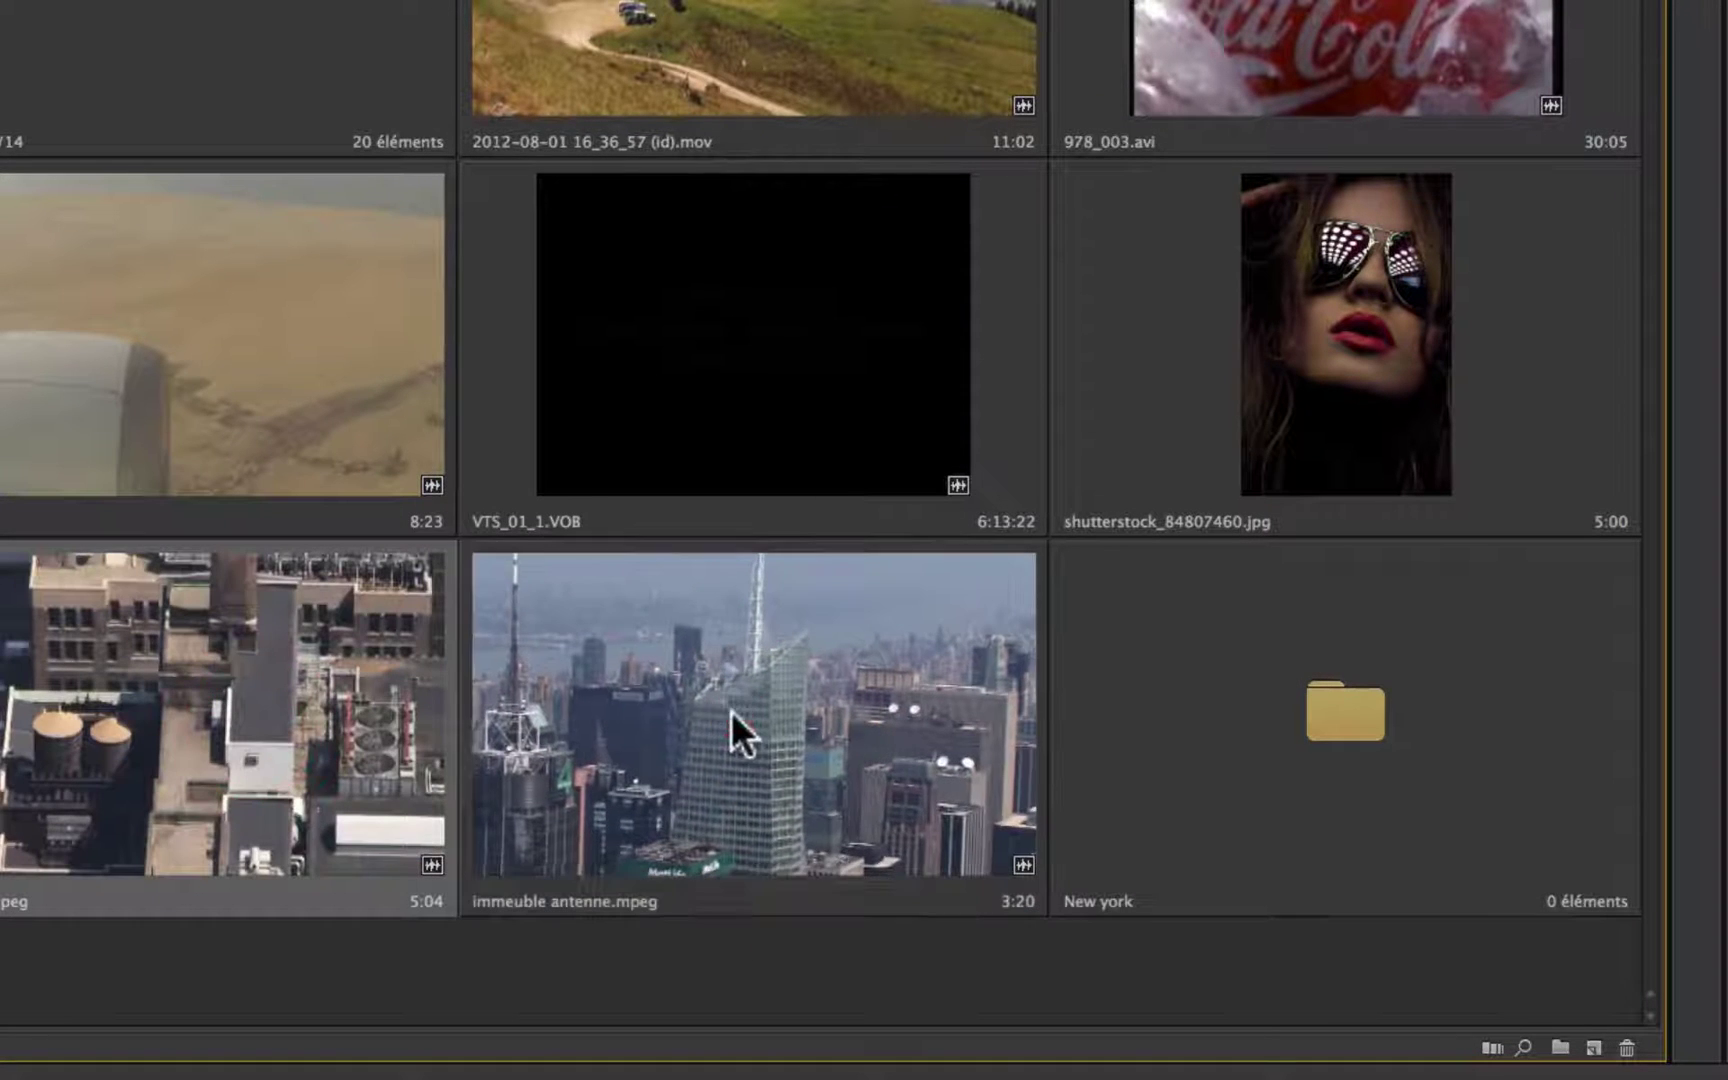
{"action": "left_click_drag", "start_coordinate": [255, 706], "coordinate": [1382, 703]}
{"action": "left_click", "coordinate": [365, 668]}
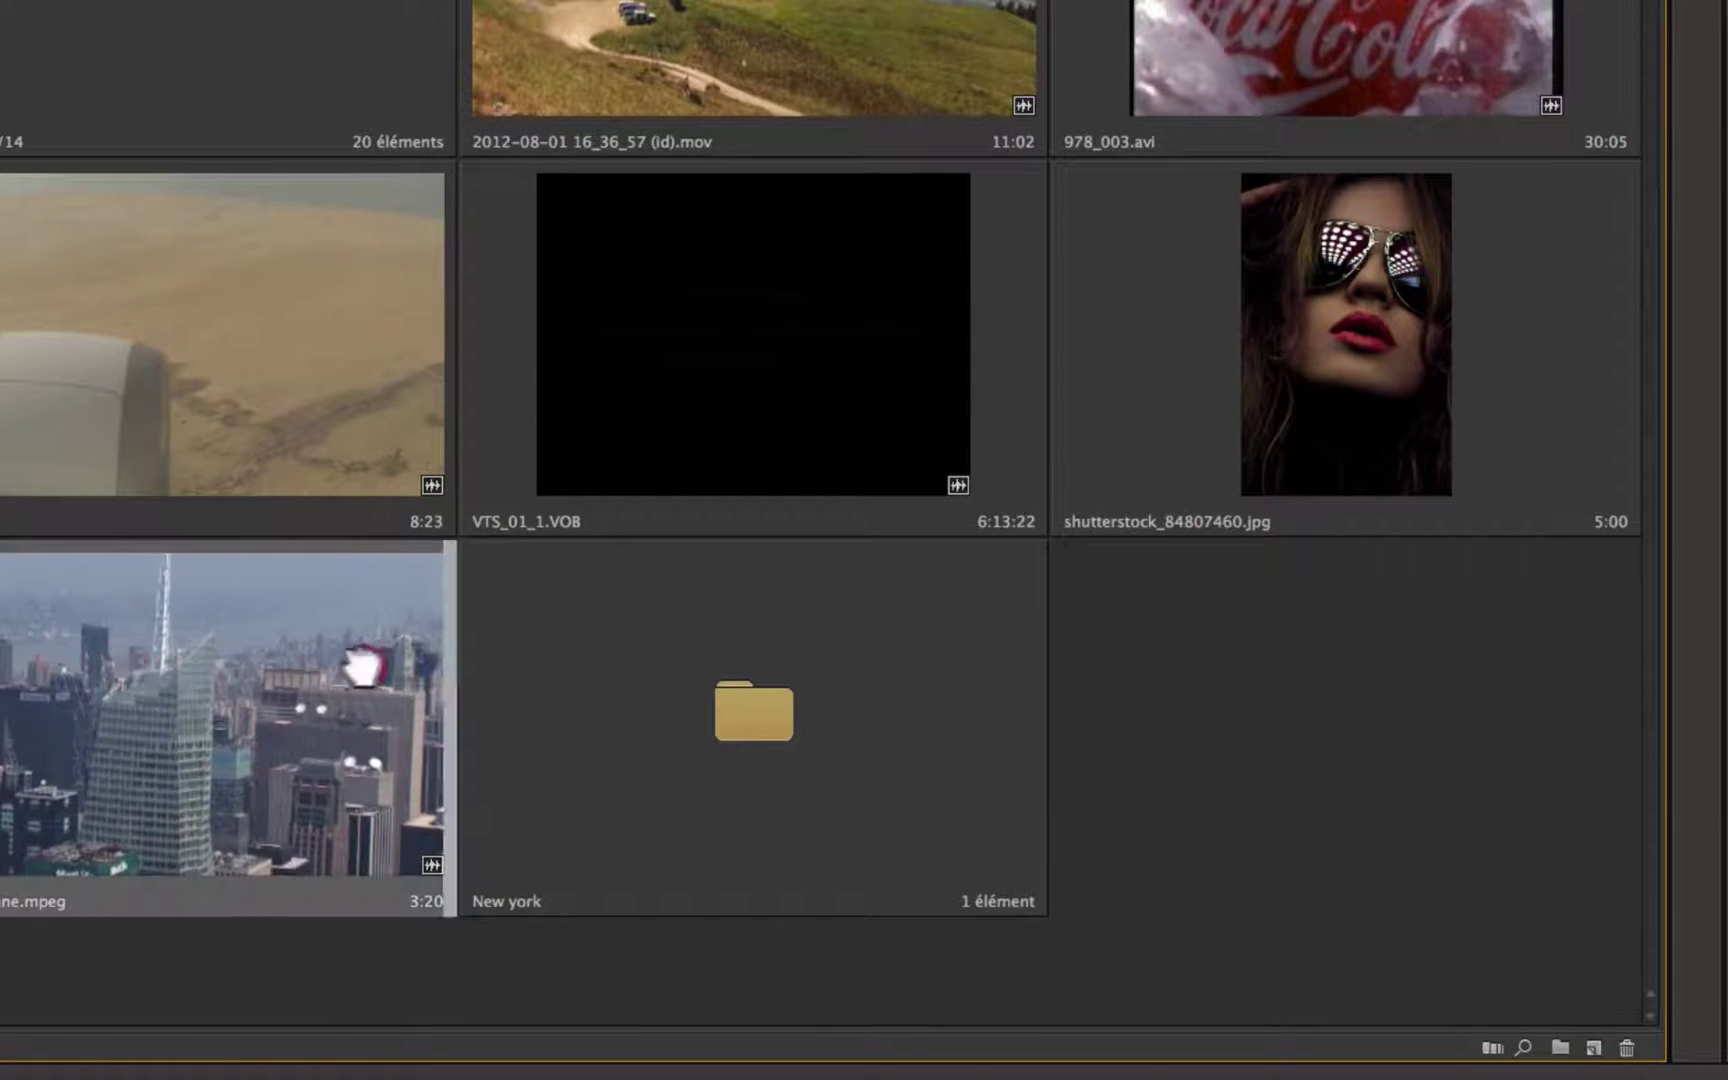
{"action": "left_click_drag", "start_coordinate": [365, 668], "coordinate": [694, 711]}
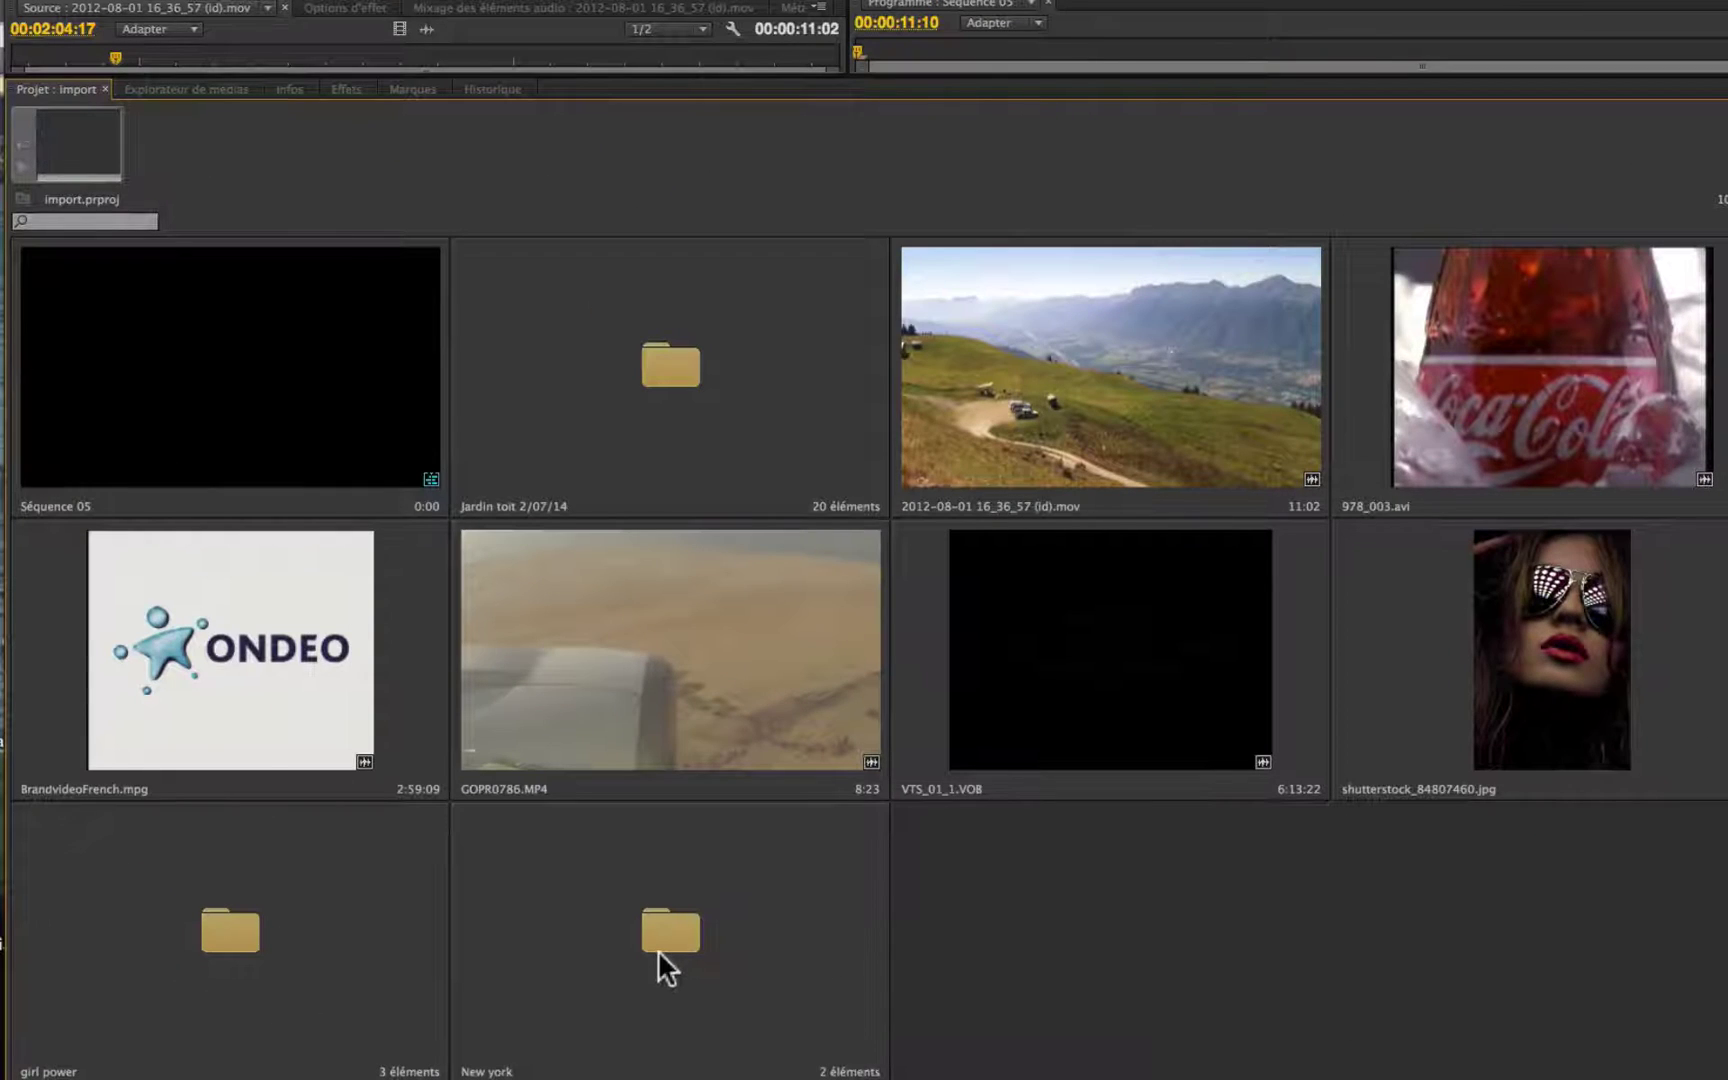
- Open the New york bin in its own window and dock it beside the Project panel, switching between the two
{"action": "left_click", "coordinate": [657, 950]}
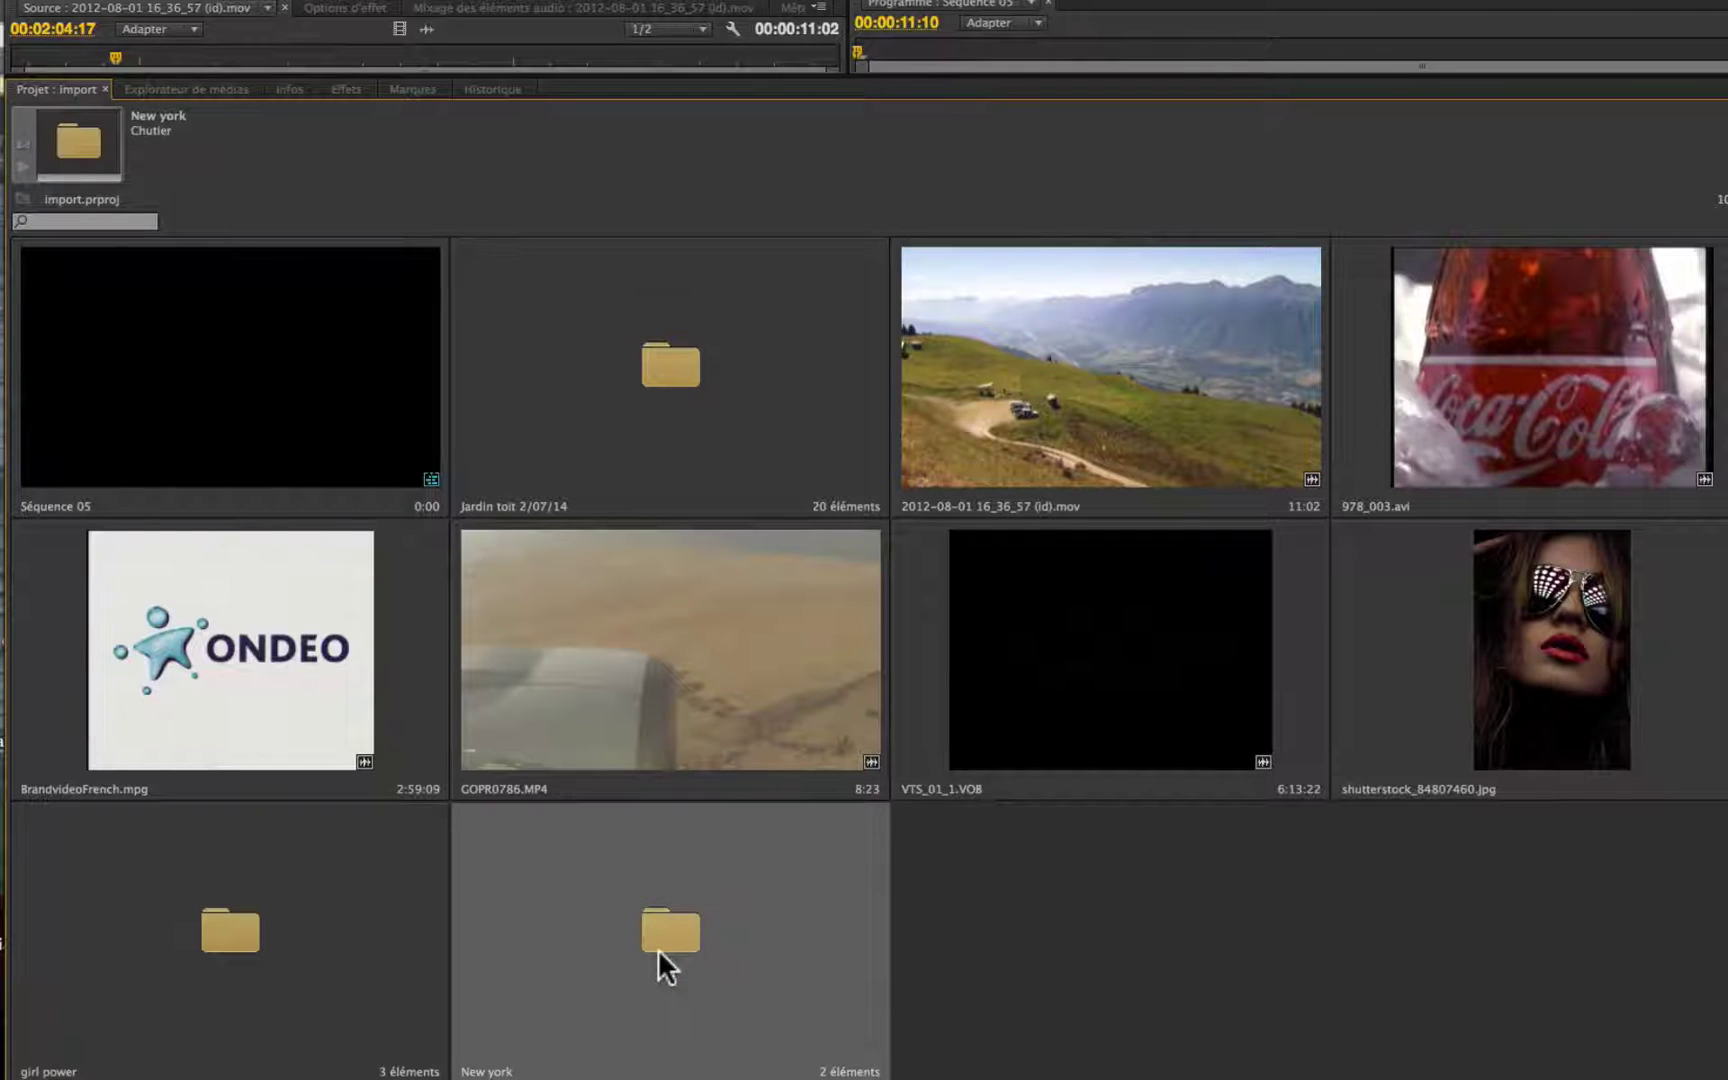
{"action": "double_click", "coordinate": [664, 927]}
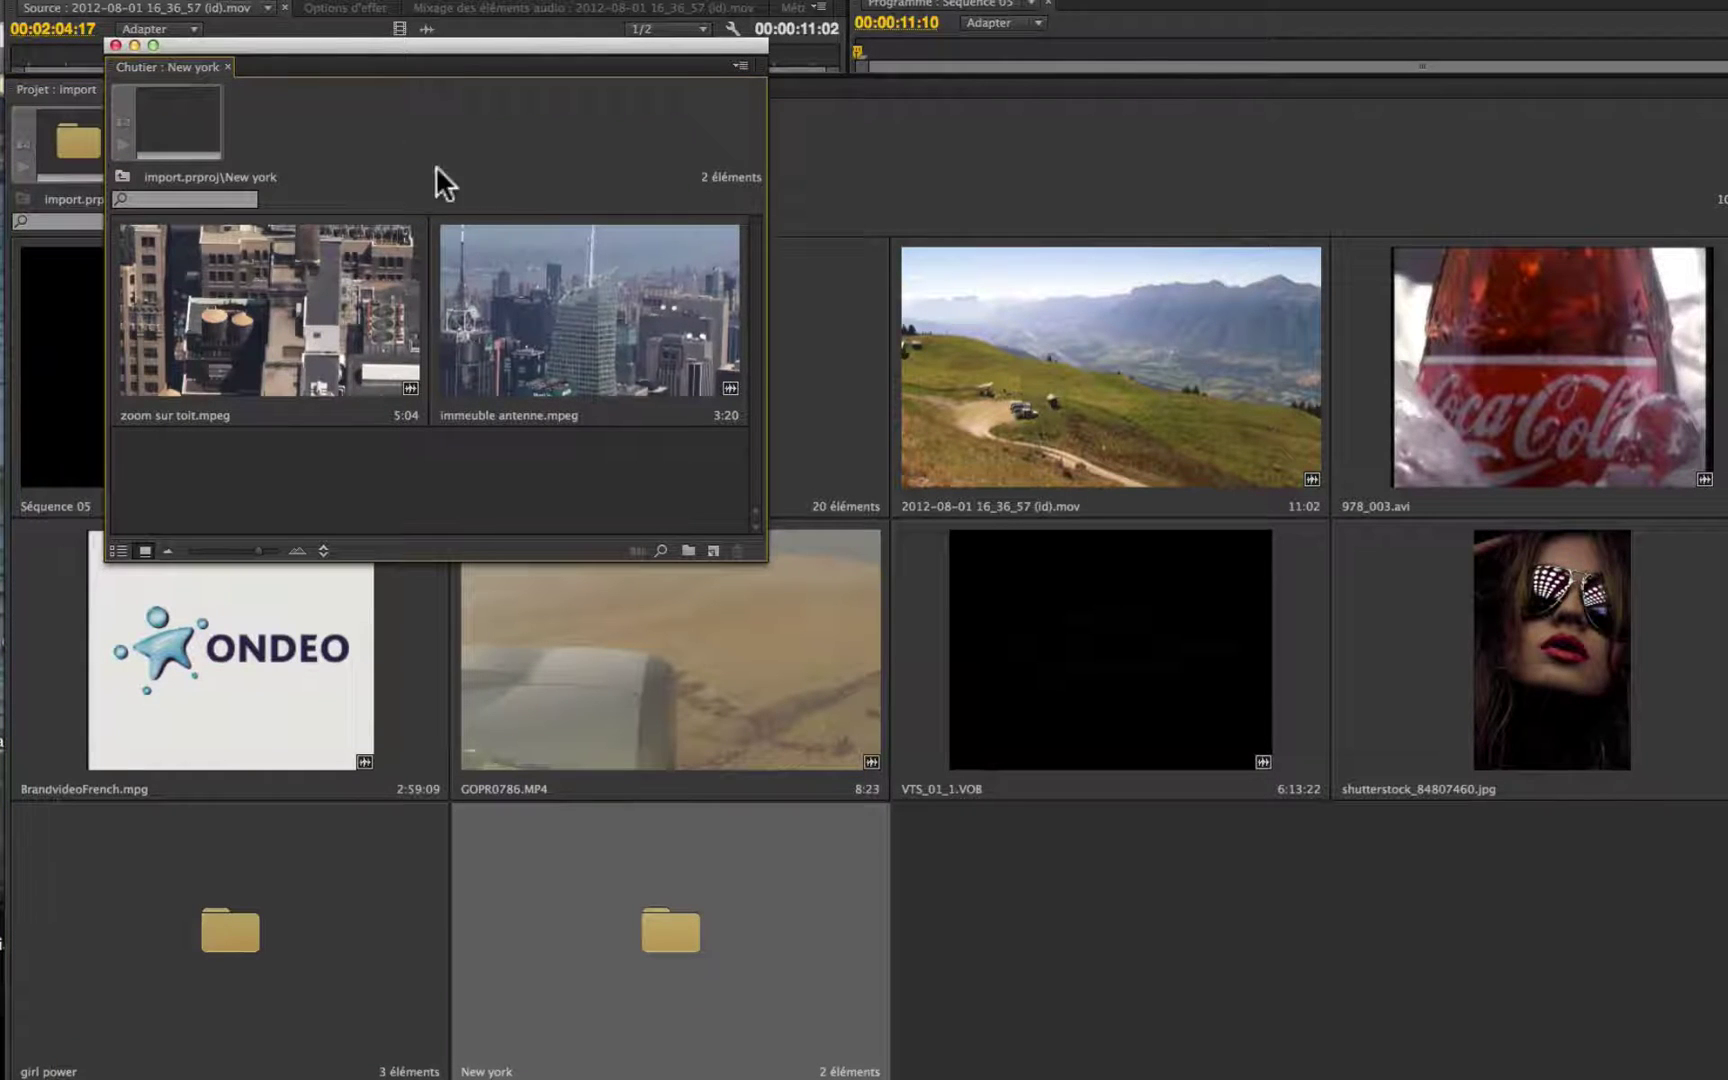
{"action": "left_click_drag", "start_coordinate": [393, 41], "coordinate": [1095, 188]}
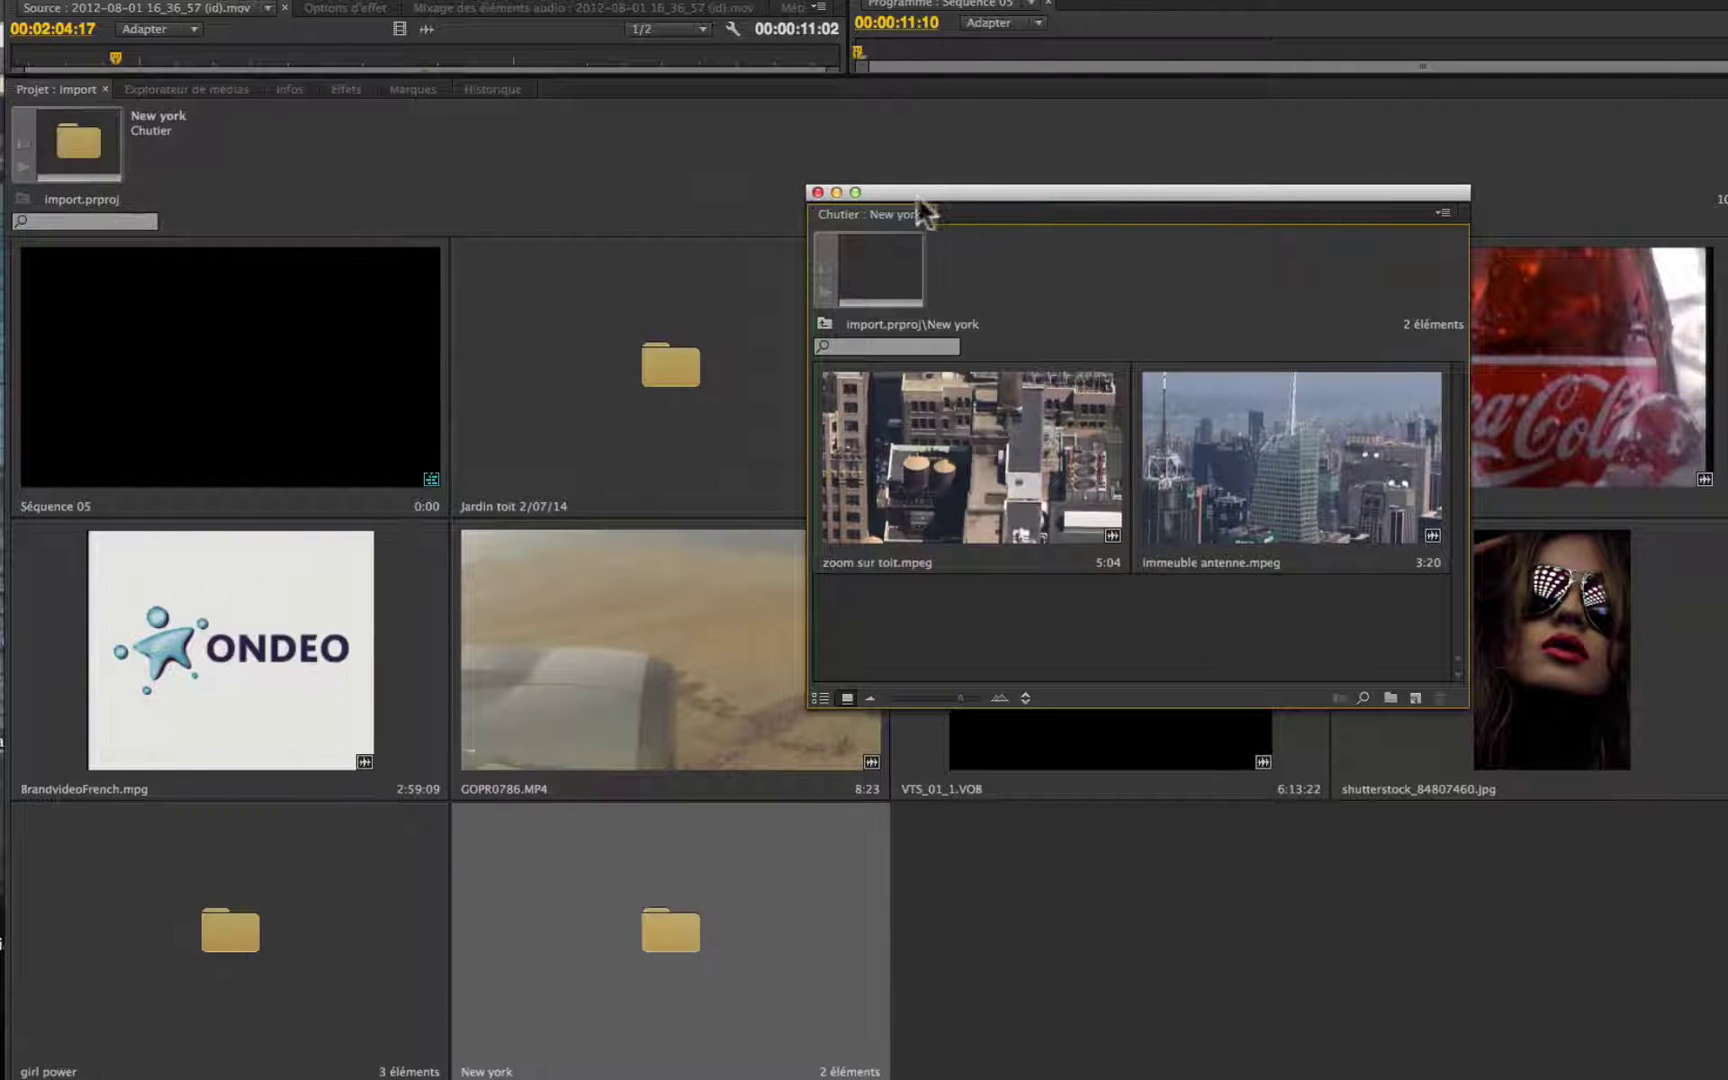
{"action": "left_click_drag", "start_coordinate": [861, 207], "coordinate": [815, 212]}
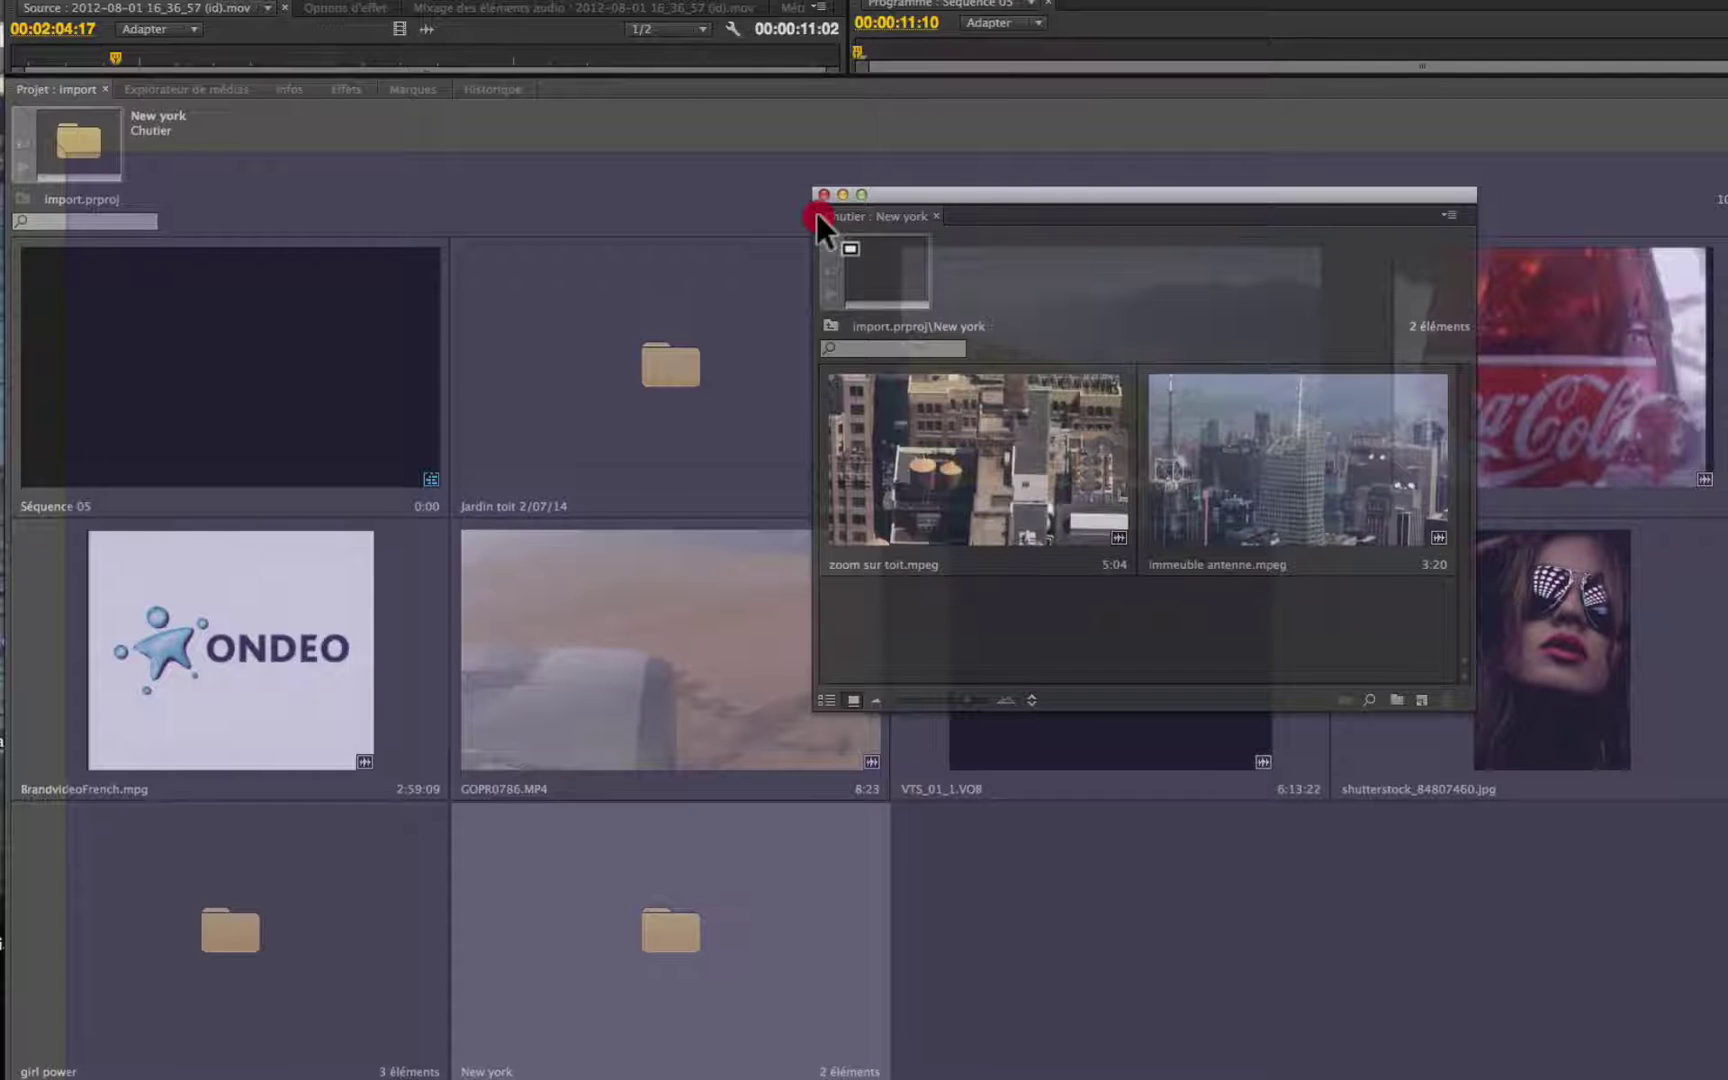
{"action": "left_click_drag", "start_coordinate": [815, 212], "coordinate": [219, 93]}
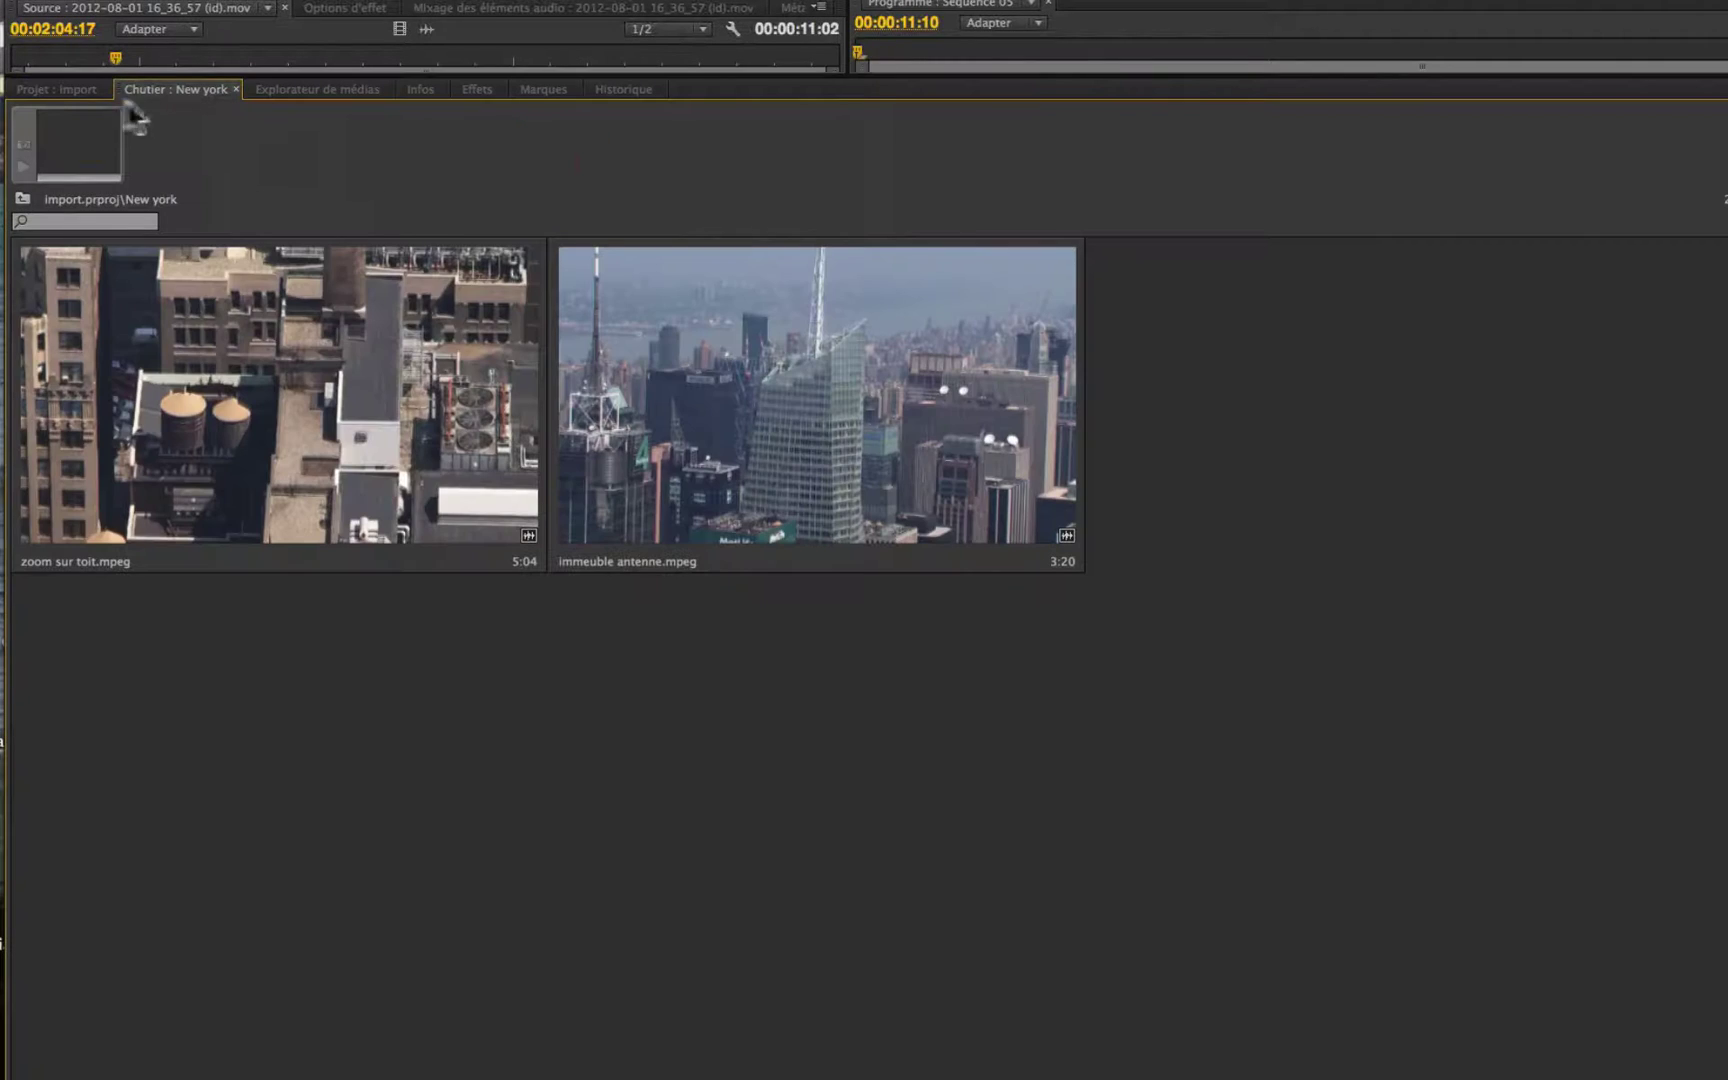
{"action": "left_click", "coordinate": [53, 88]}
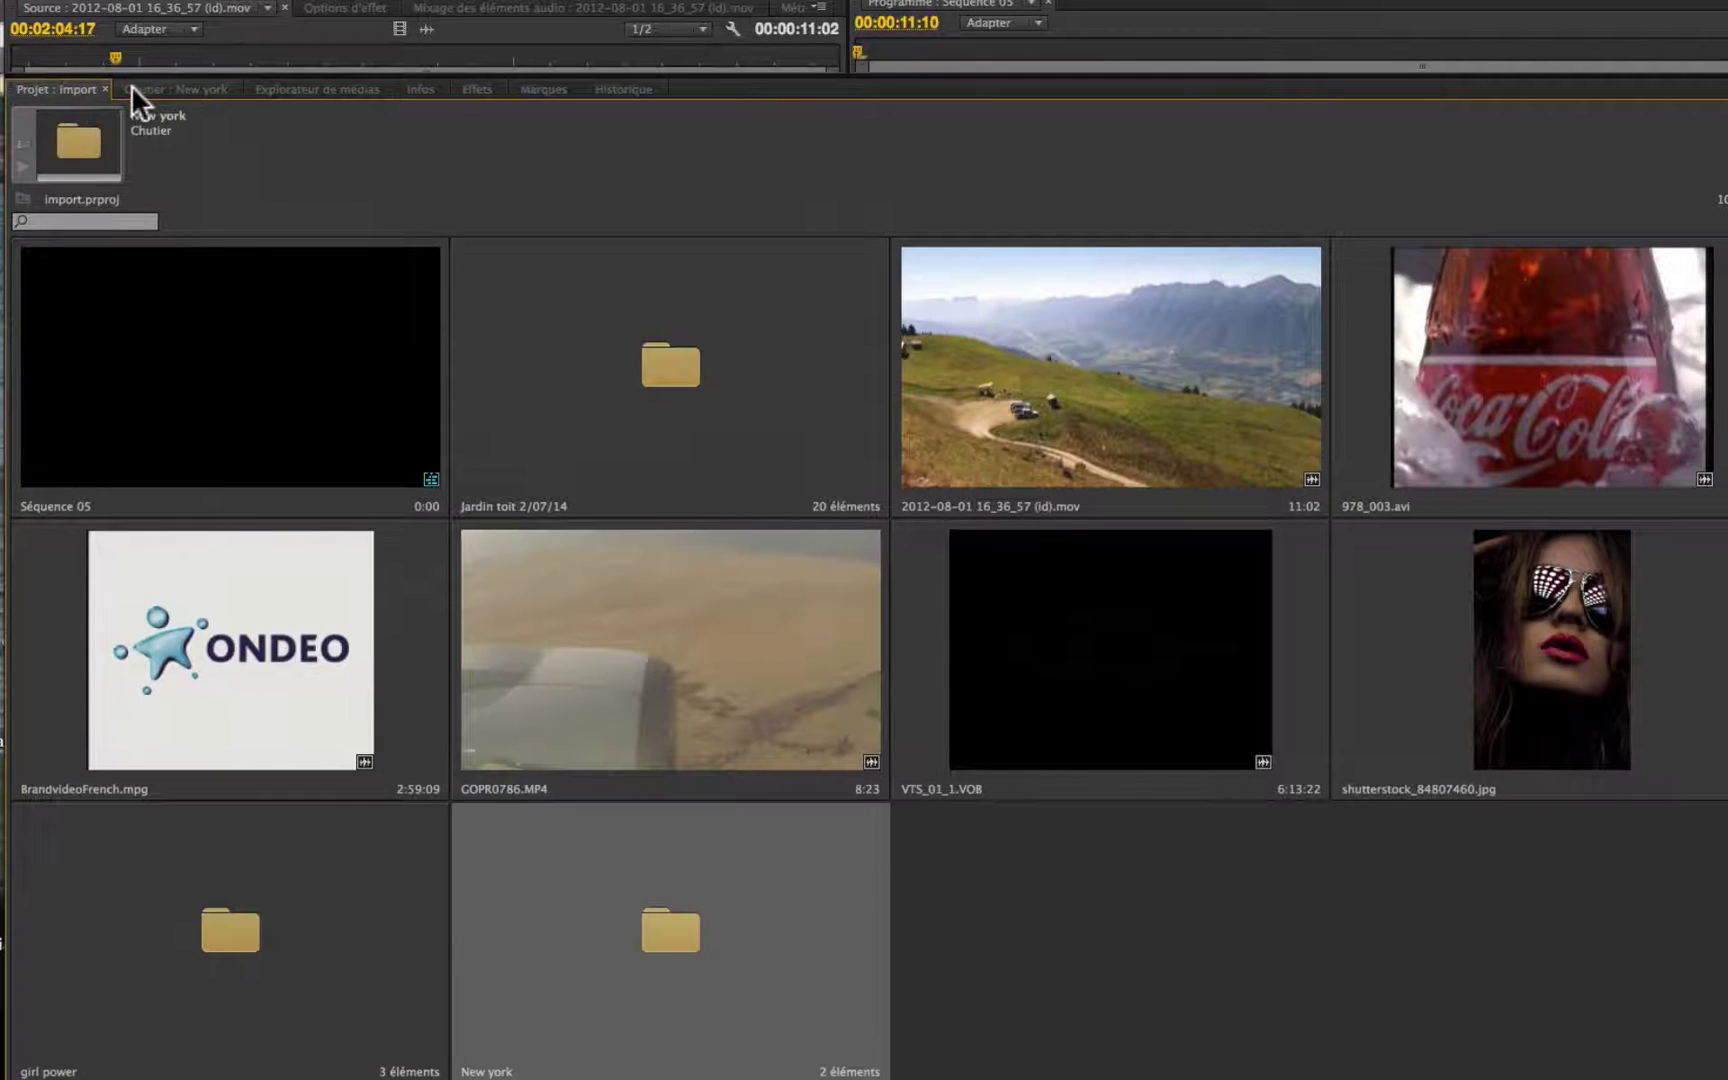
{"action": "left_click", "coordinate": [160, 88]}
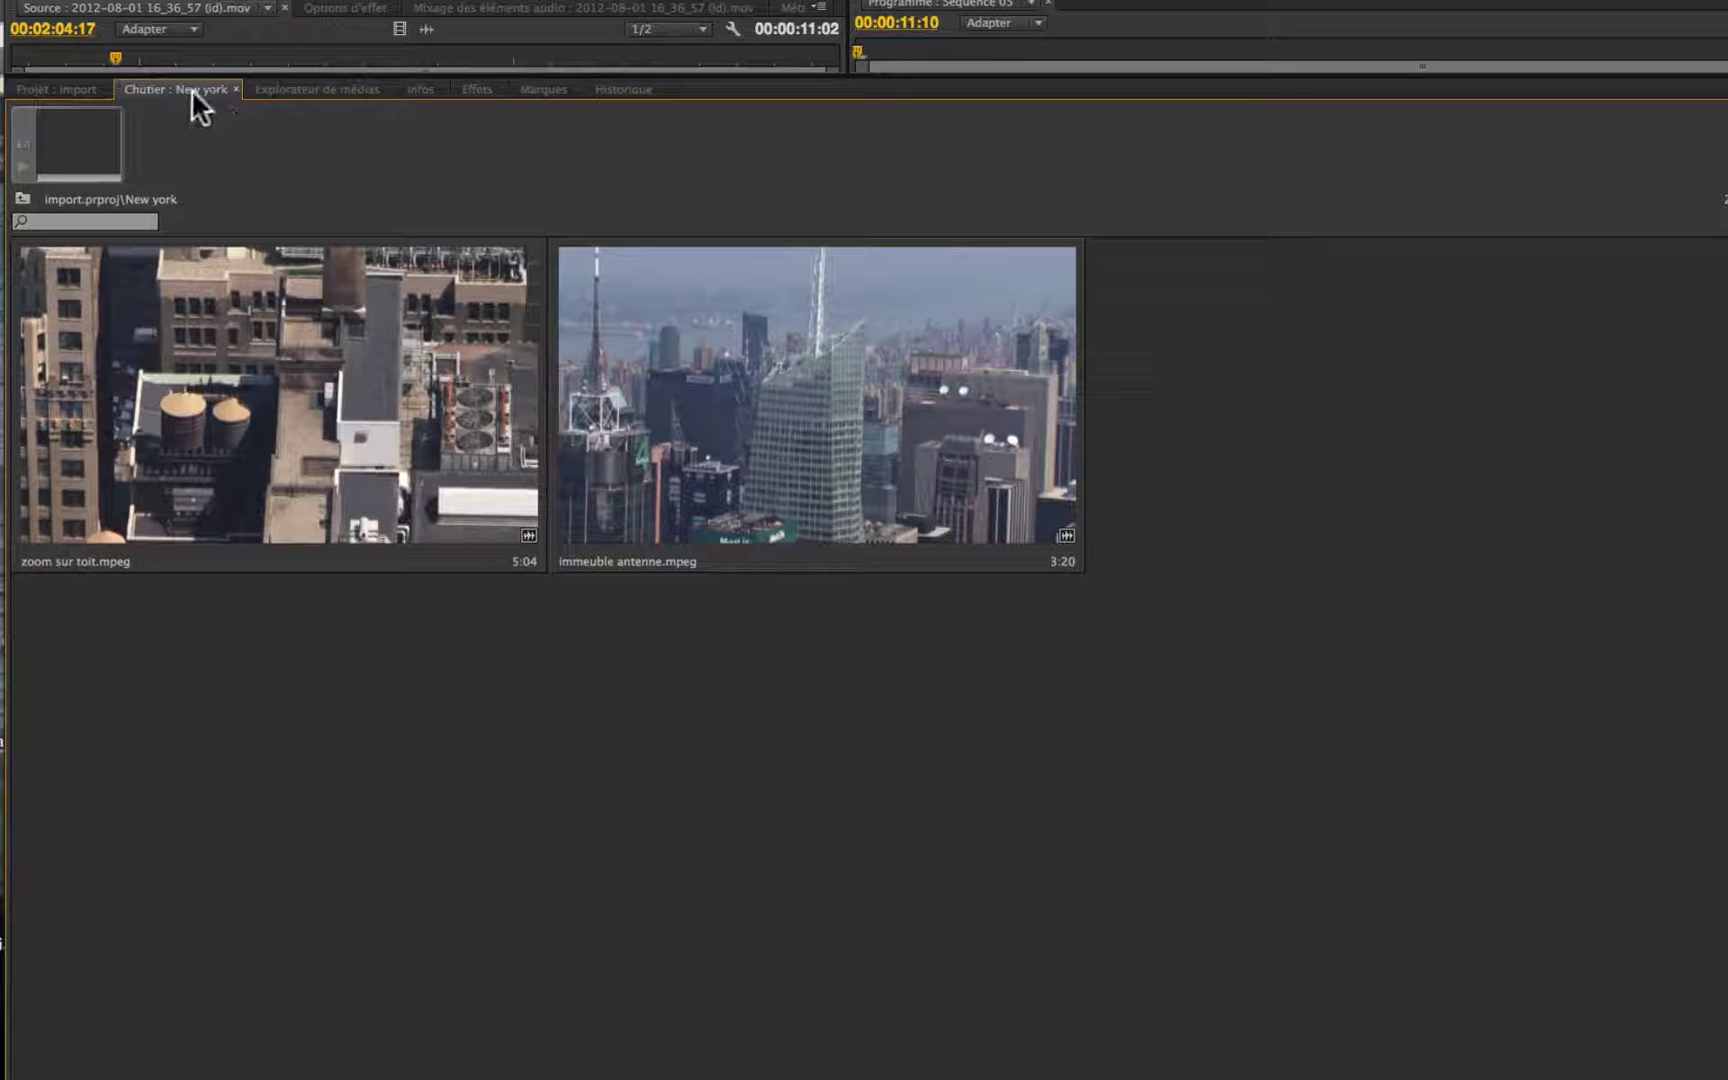
- Undock the New york bin into a smaller floating window over the Project panel and close it
{"action": "left_click_drag", "start_coordinate": [176, 86], "coordinate": [1670, 262]}
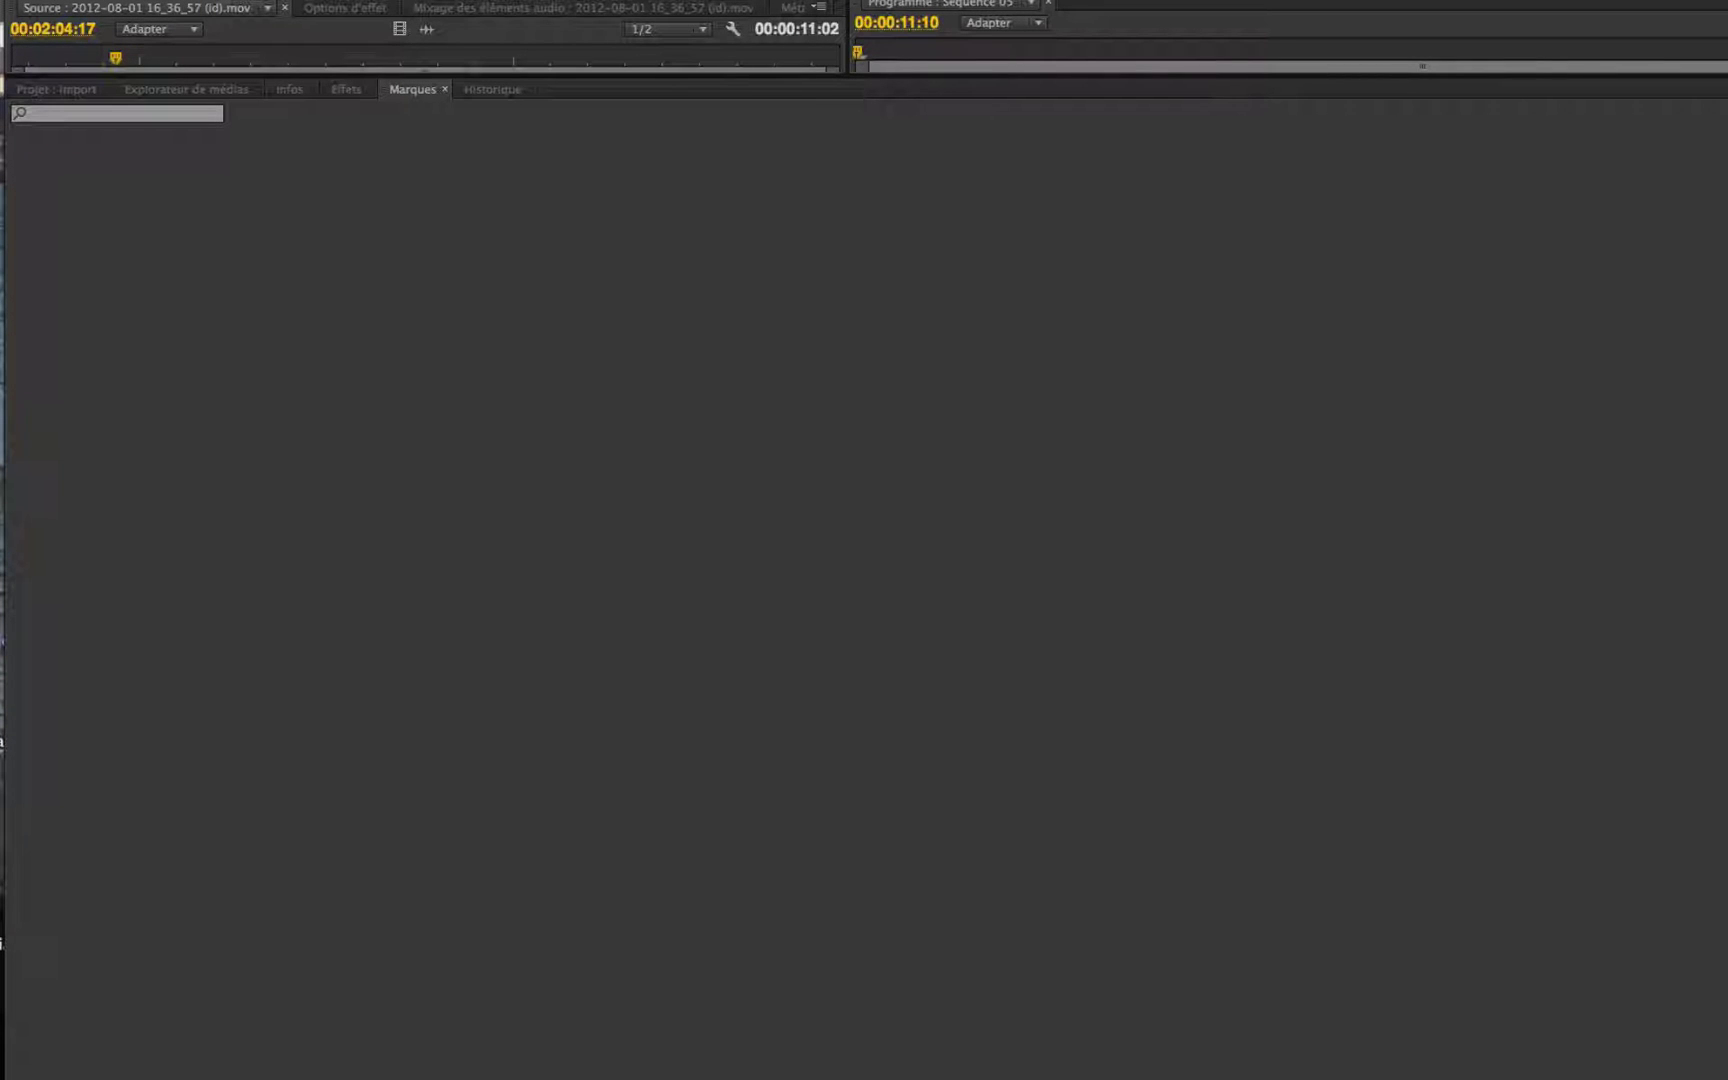
{"action": "left_click_drag", "start_coordinate": [1727, 385], "coordinate": [166, 148]}
{"action": "left_click", "coordinate": [46, 84]}
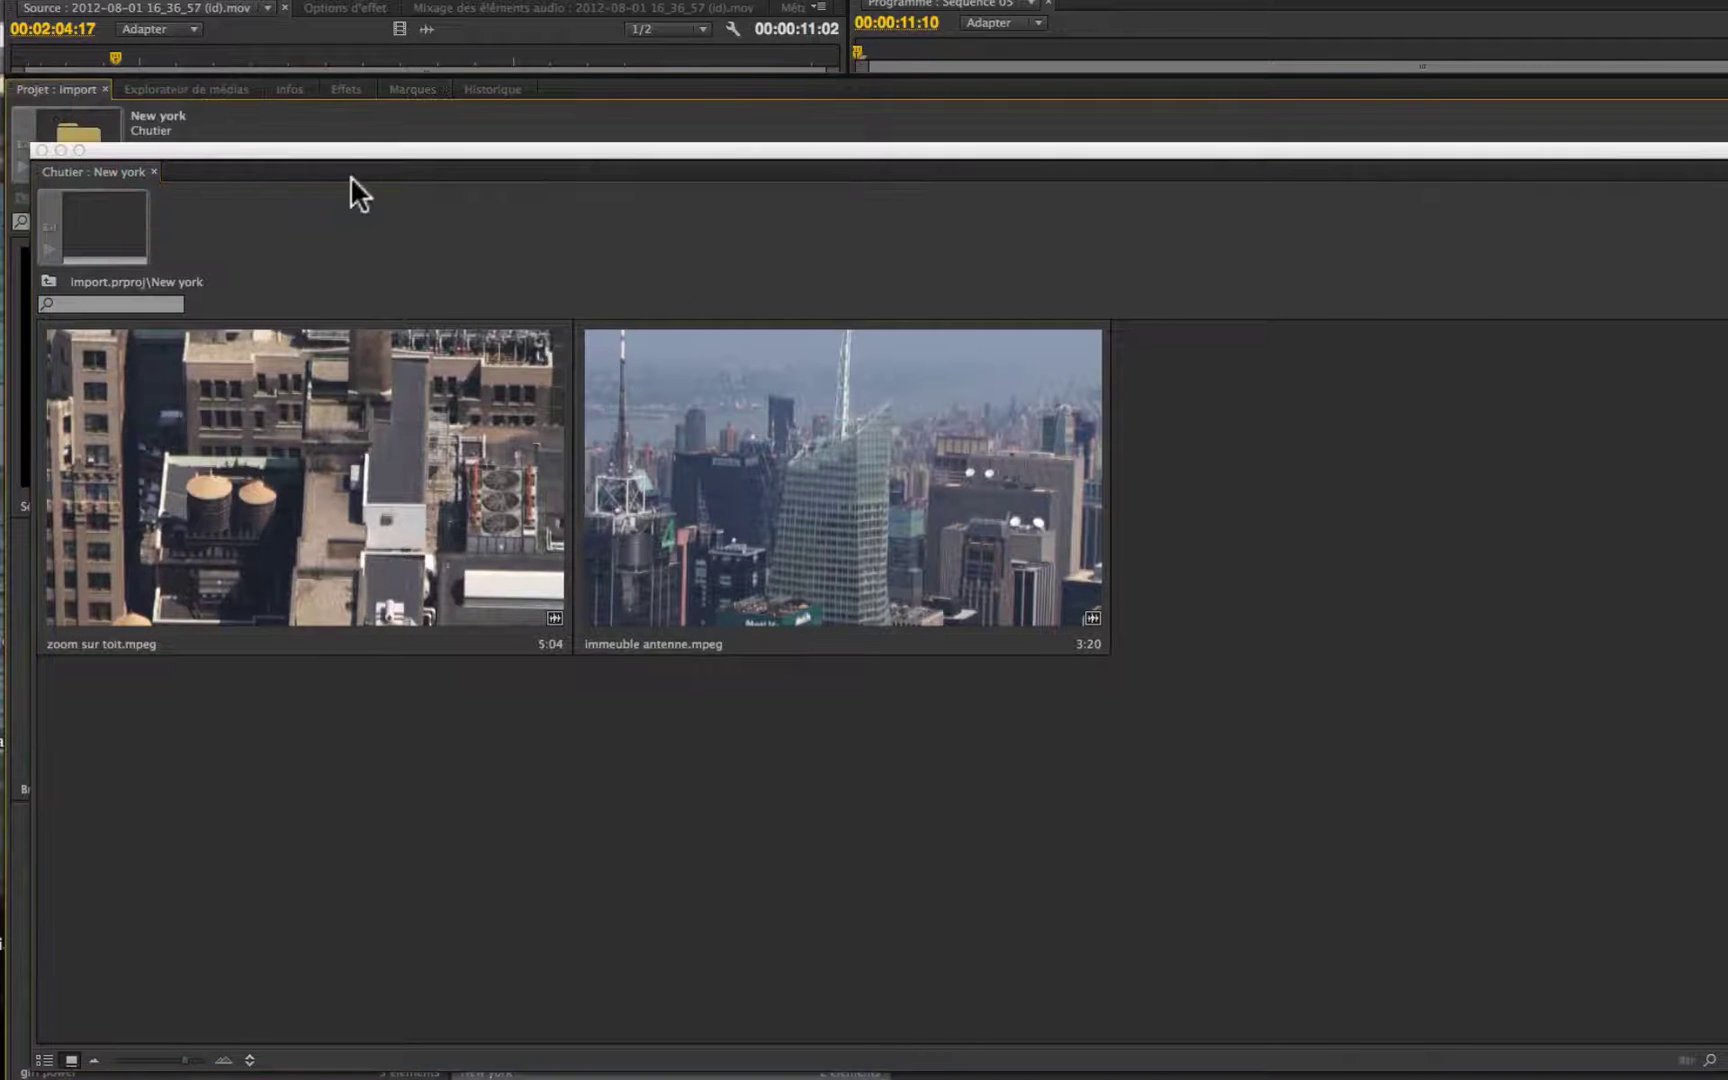
{"action": "left_click_drag", "start_coordinate": [204, 153], "coordinate": [122, 128]}
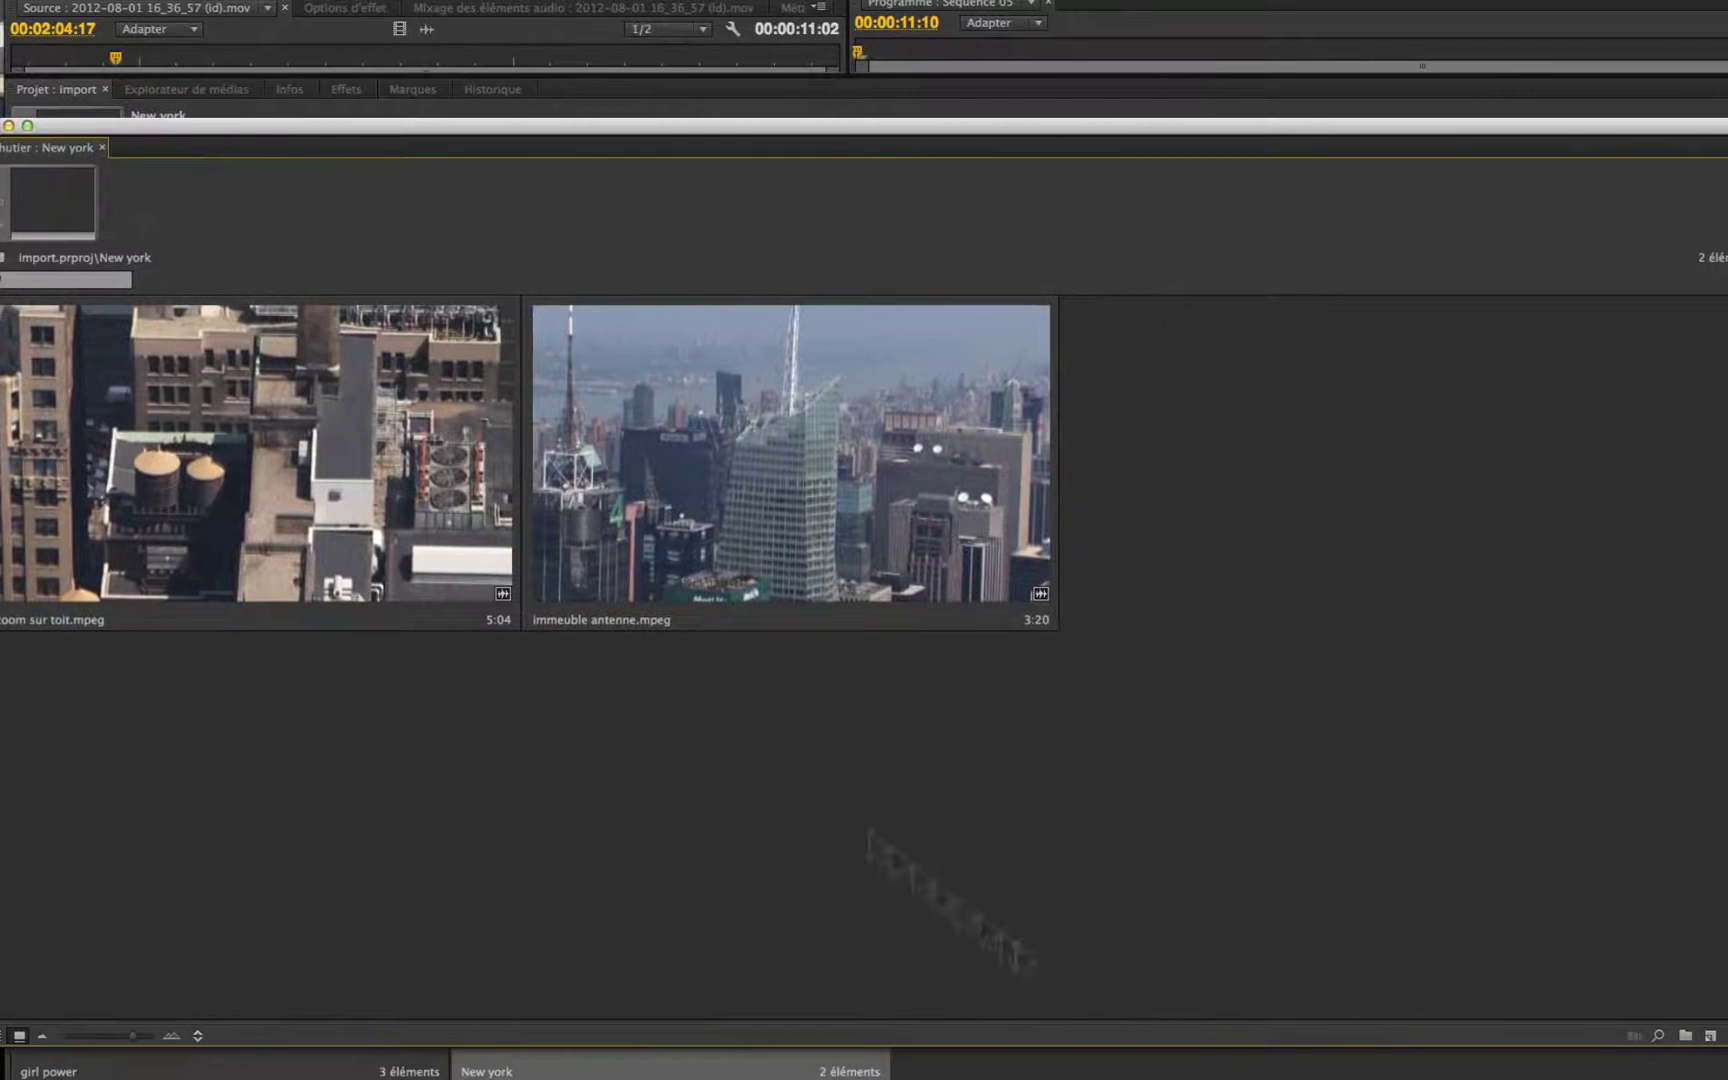
{"action": "left_click_drag", "start_coordinate": [1727, 1046], "coordinate": [862, 818]}
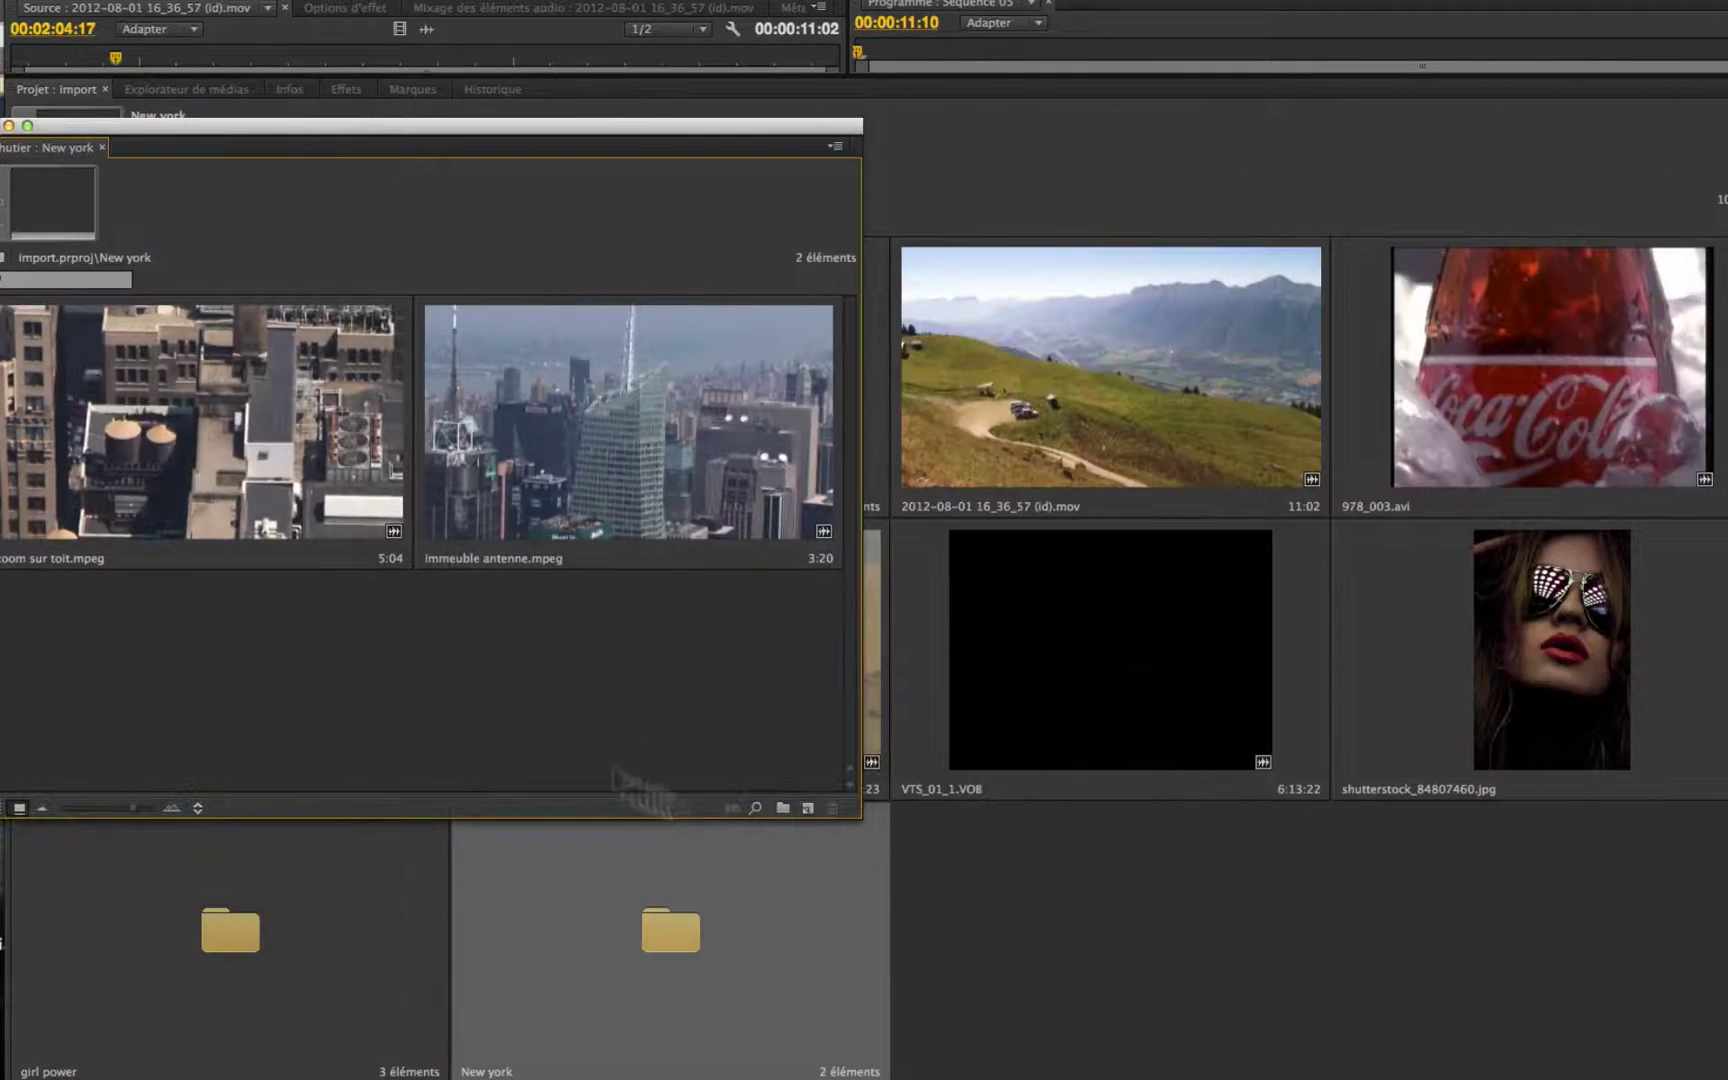
{"action": "left_click_drag", "start_coordinate": [116, 121], "coordinate": [390, 232]}
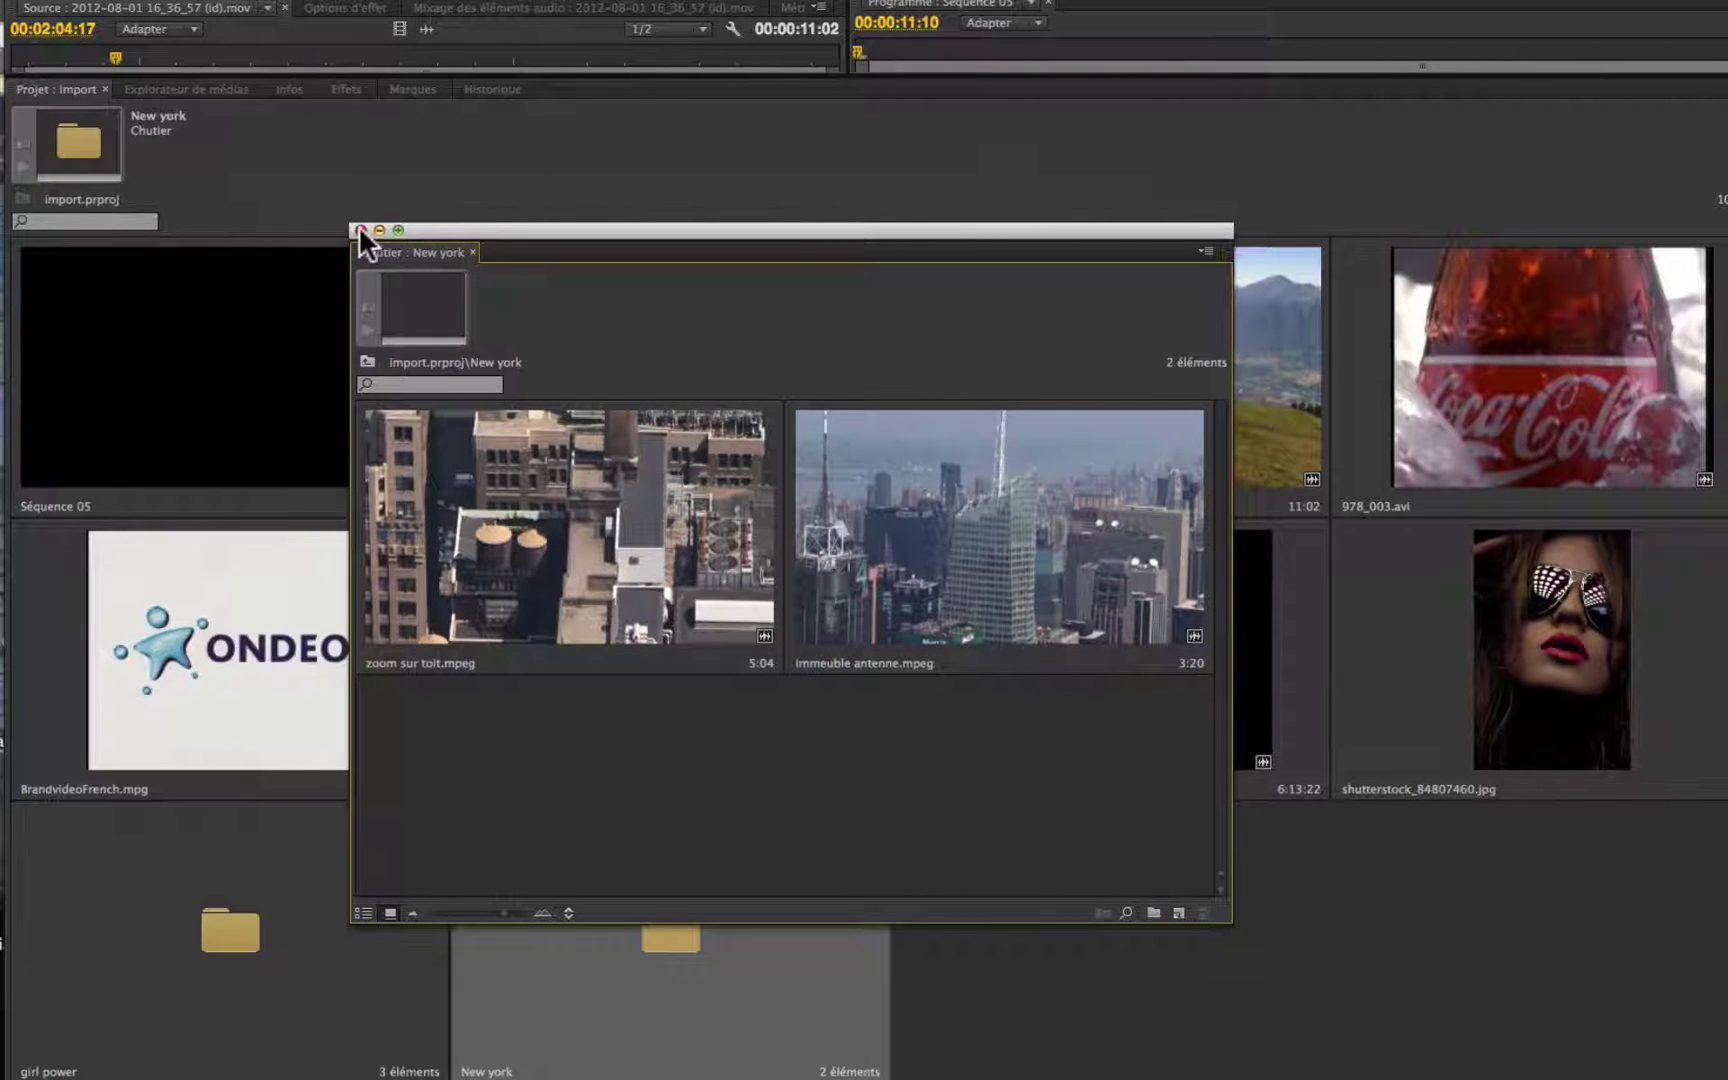
{"action": "left_click", "coordinate": [361, 230]}
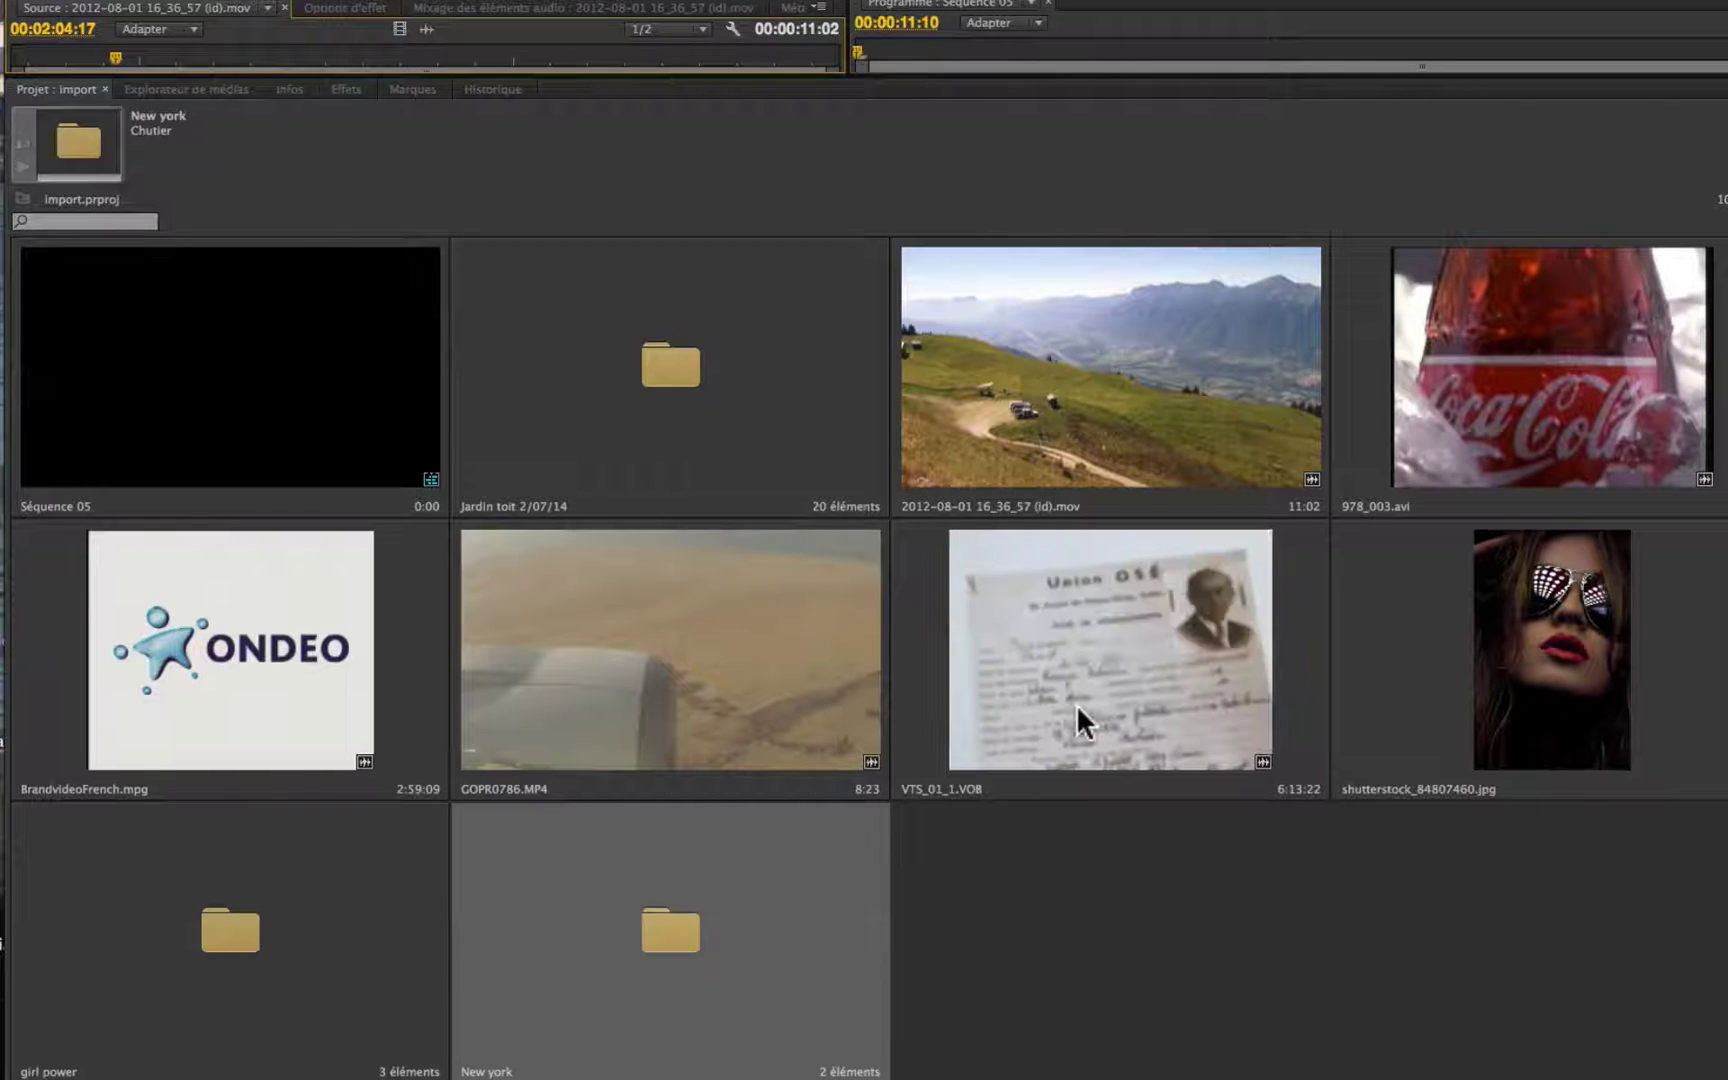
- Rename the clip VTS_01_1.VOB in the Project panel as Film OSE
{"action": "left_click", "coordinate": [1076, 703]}
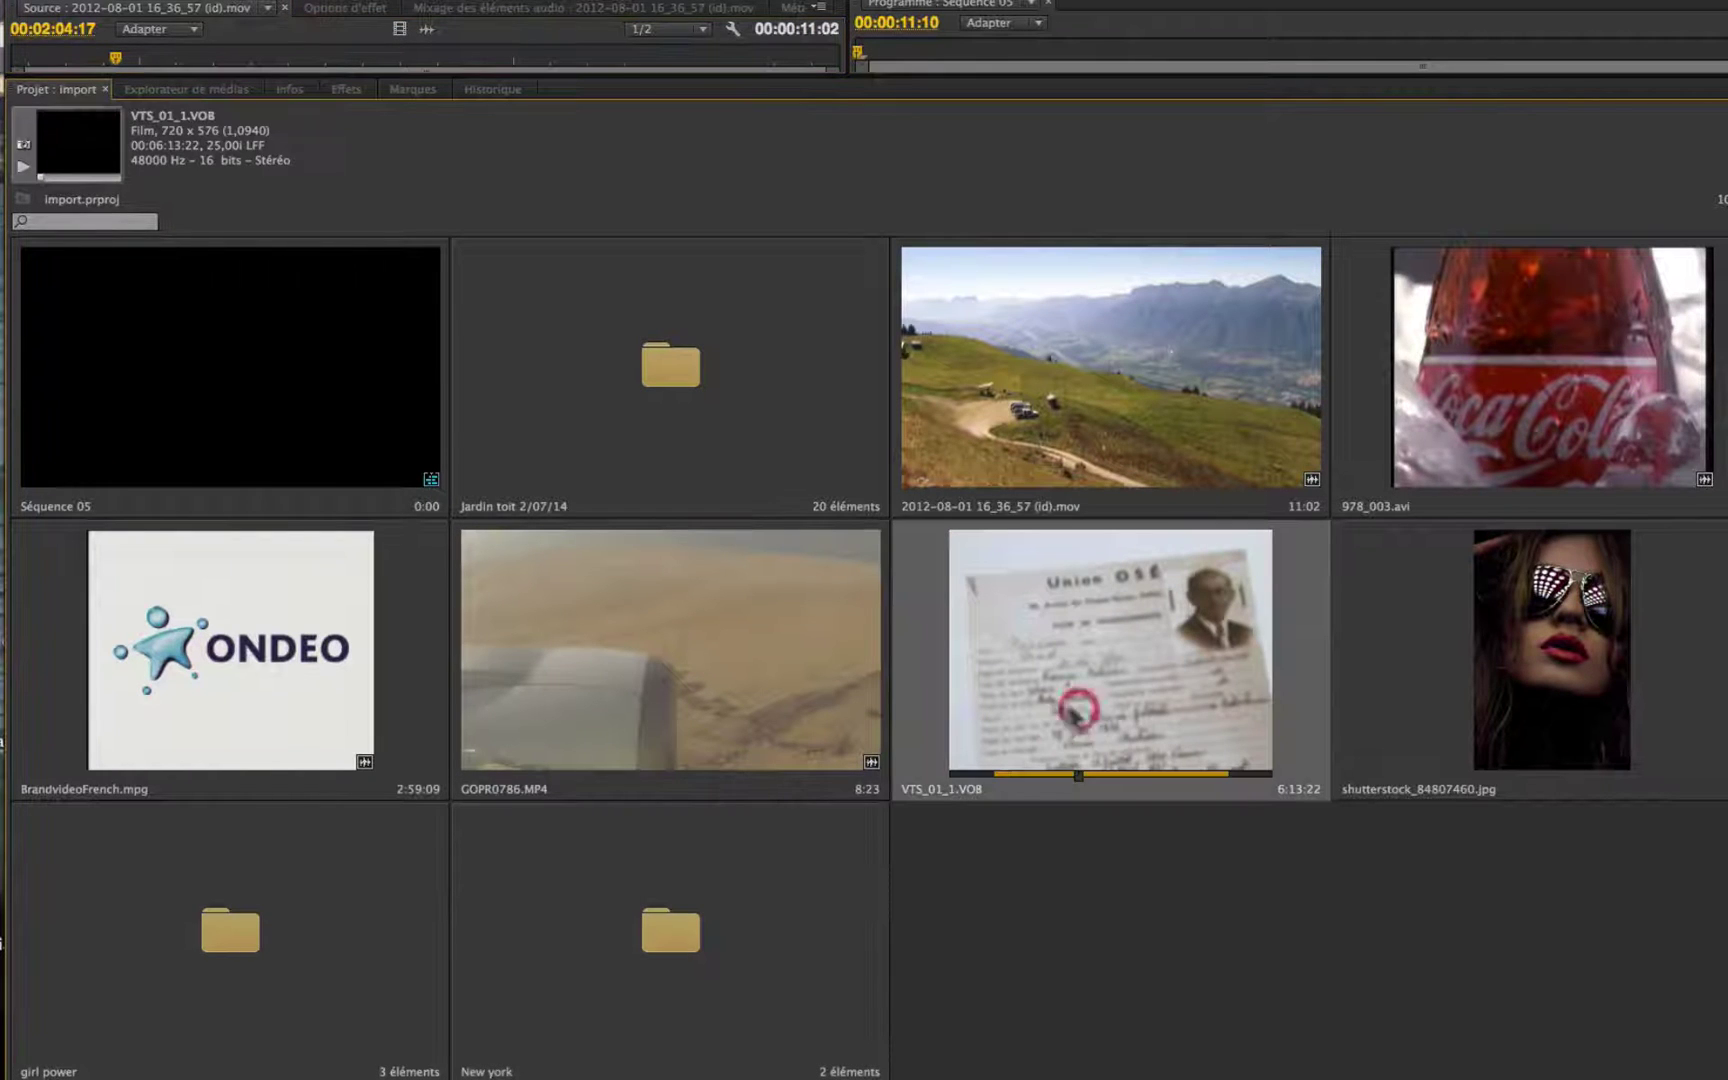
{"action": "left_click", "coordinate": [42, 177]}
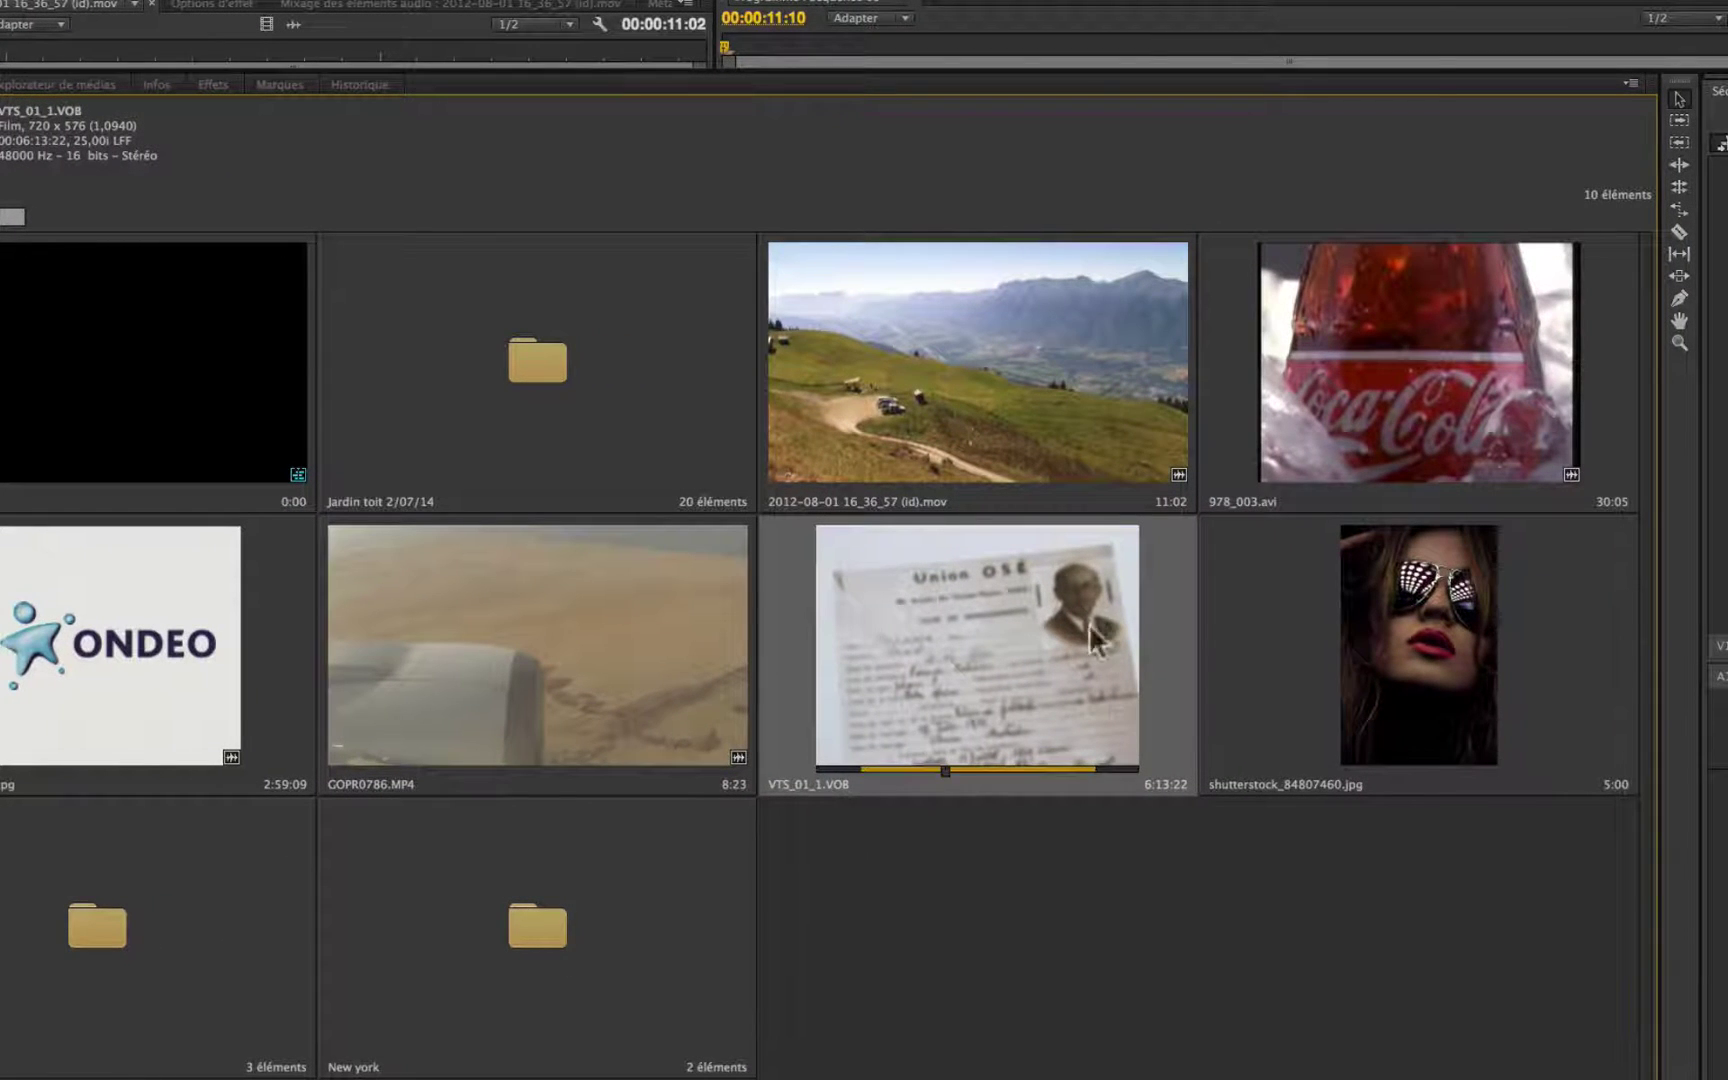
{"action": "left_click", "coordinate": [1626, 82]}
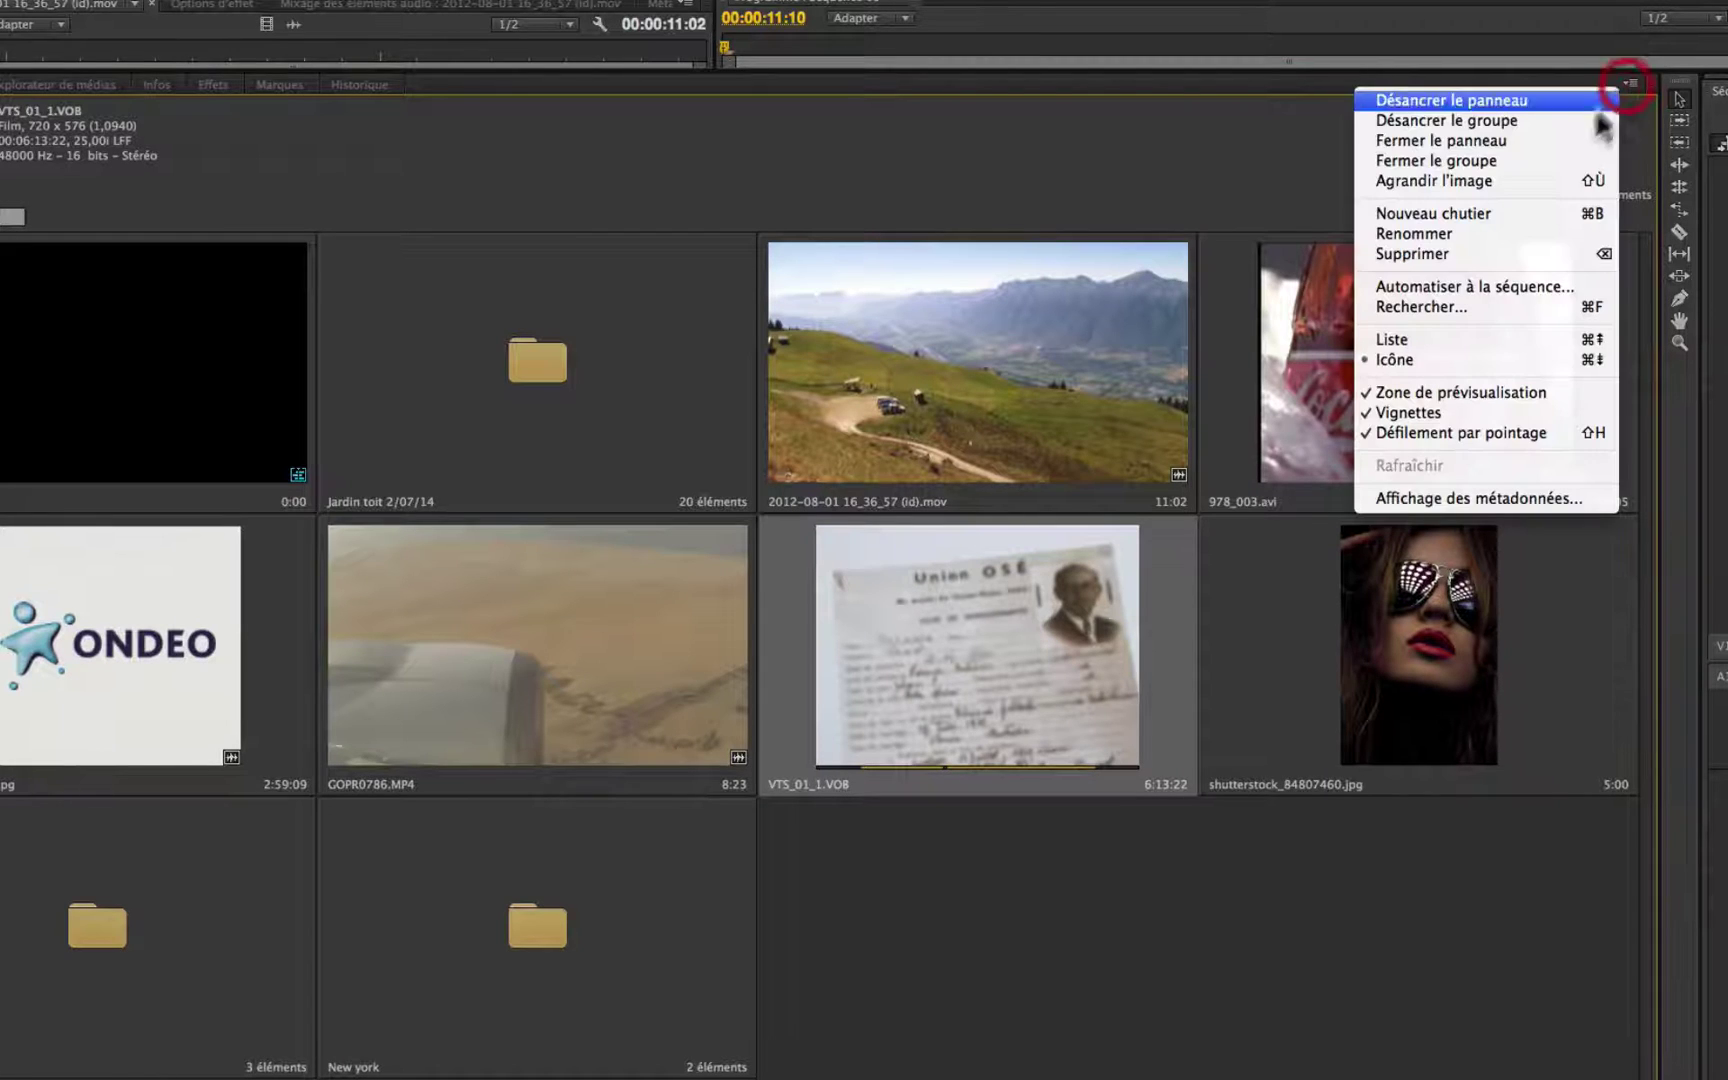
{"action": "left_click", "coordinate": [1525, 234]}
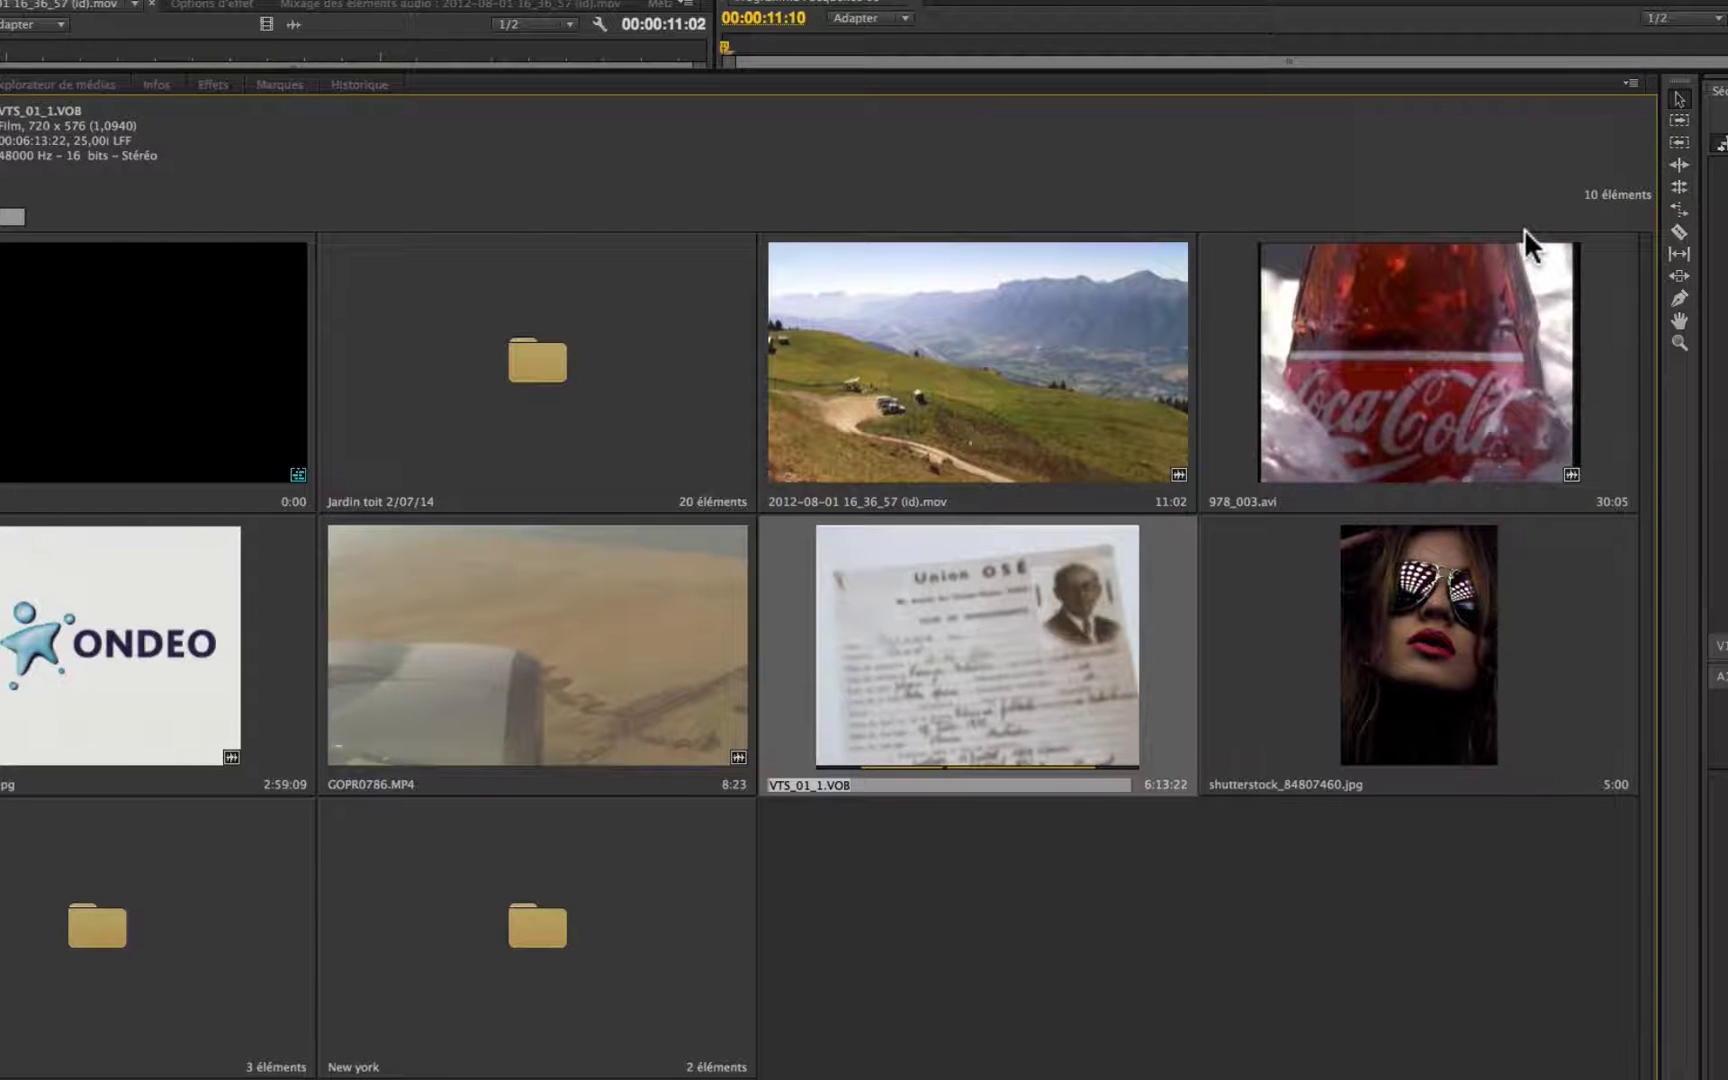
{"action": "key", "text": "BackSpace"}
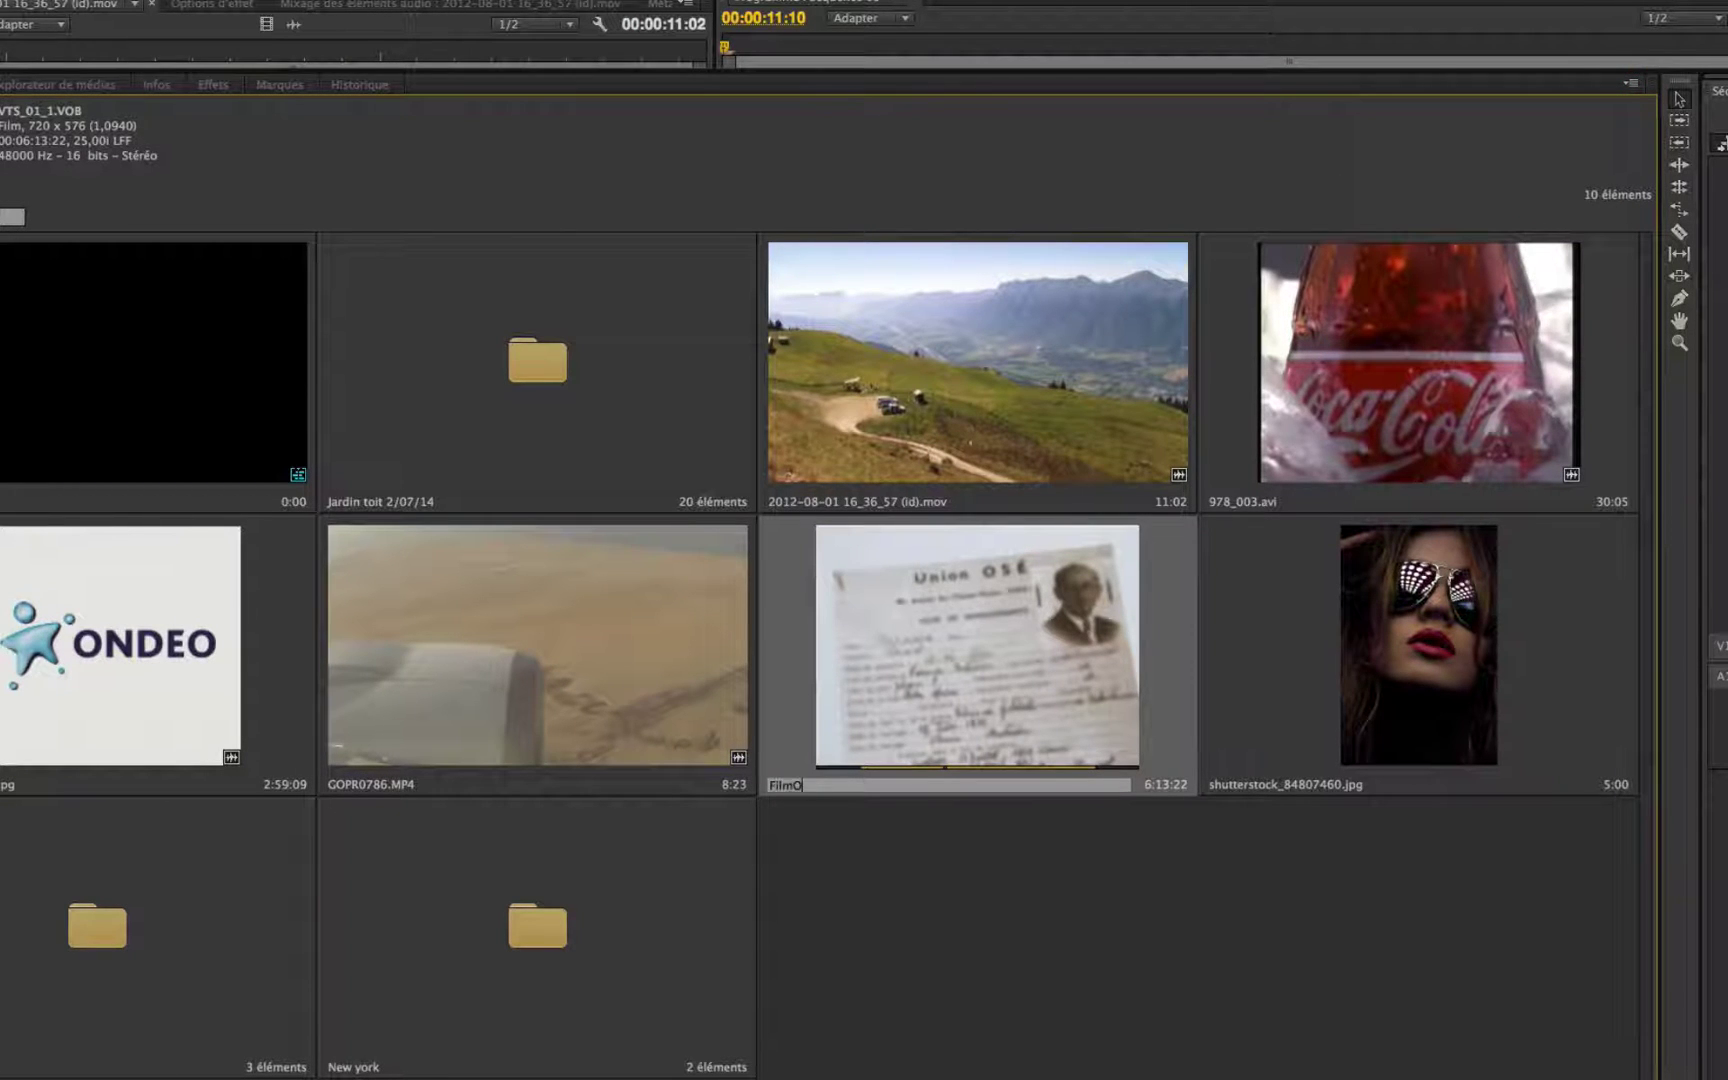
{"action": "type", "text": "FilmOSE"}
{"action": "key", "text": "Left"}
{"action": "key", "text": "Return"}
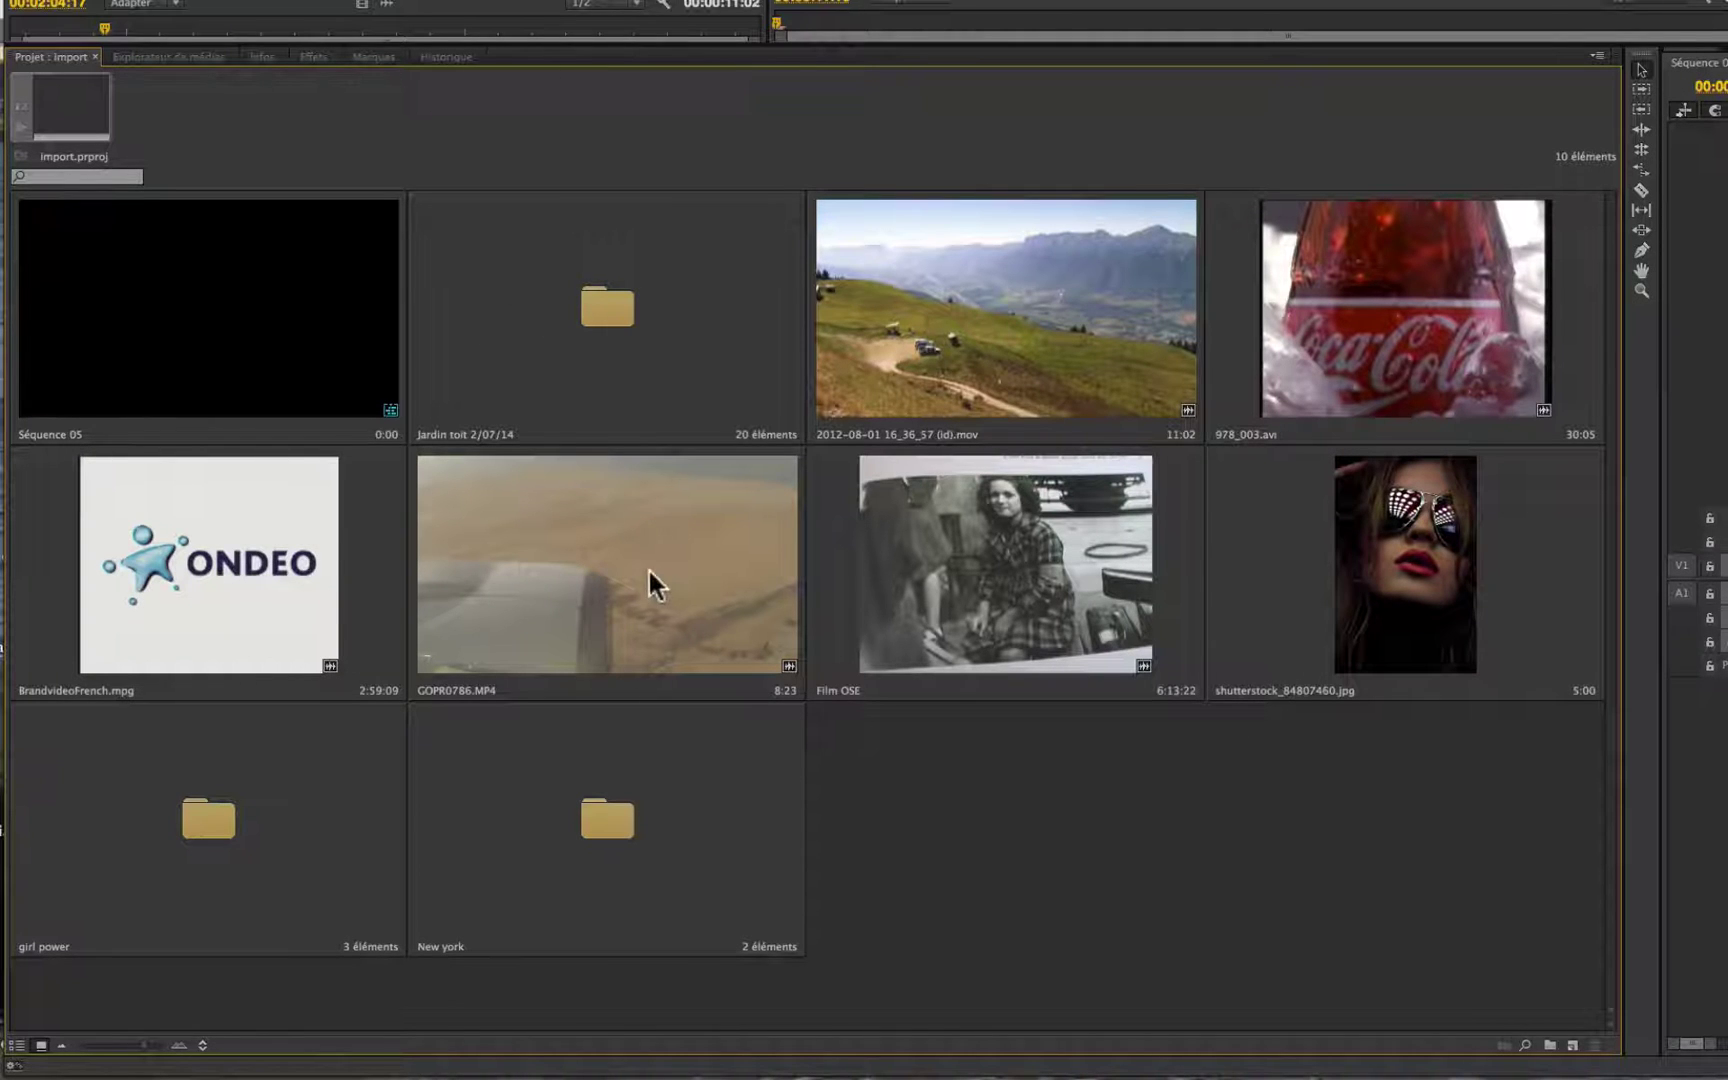
- Open the Jardin toit 2/07/14 bin in its own window and create a bin named POmme de terre inside it
{"action": "left_click", "coordinate": [706, 301]}
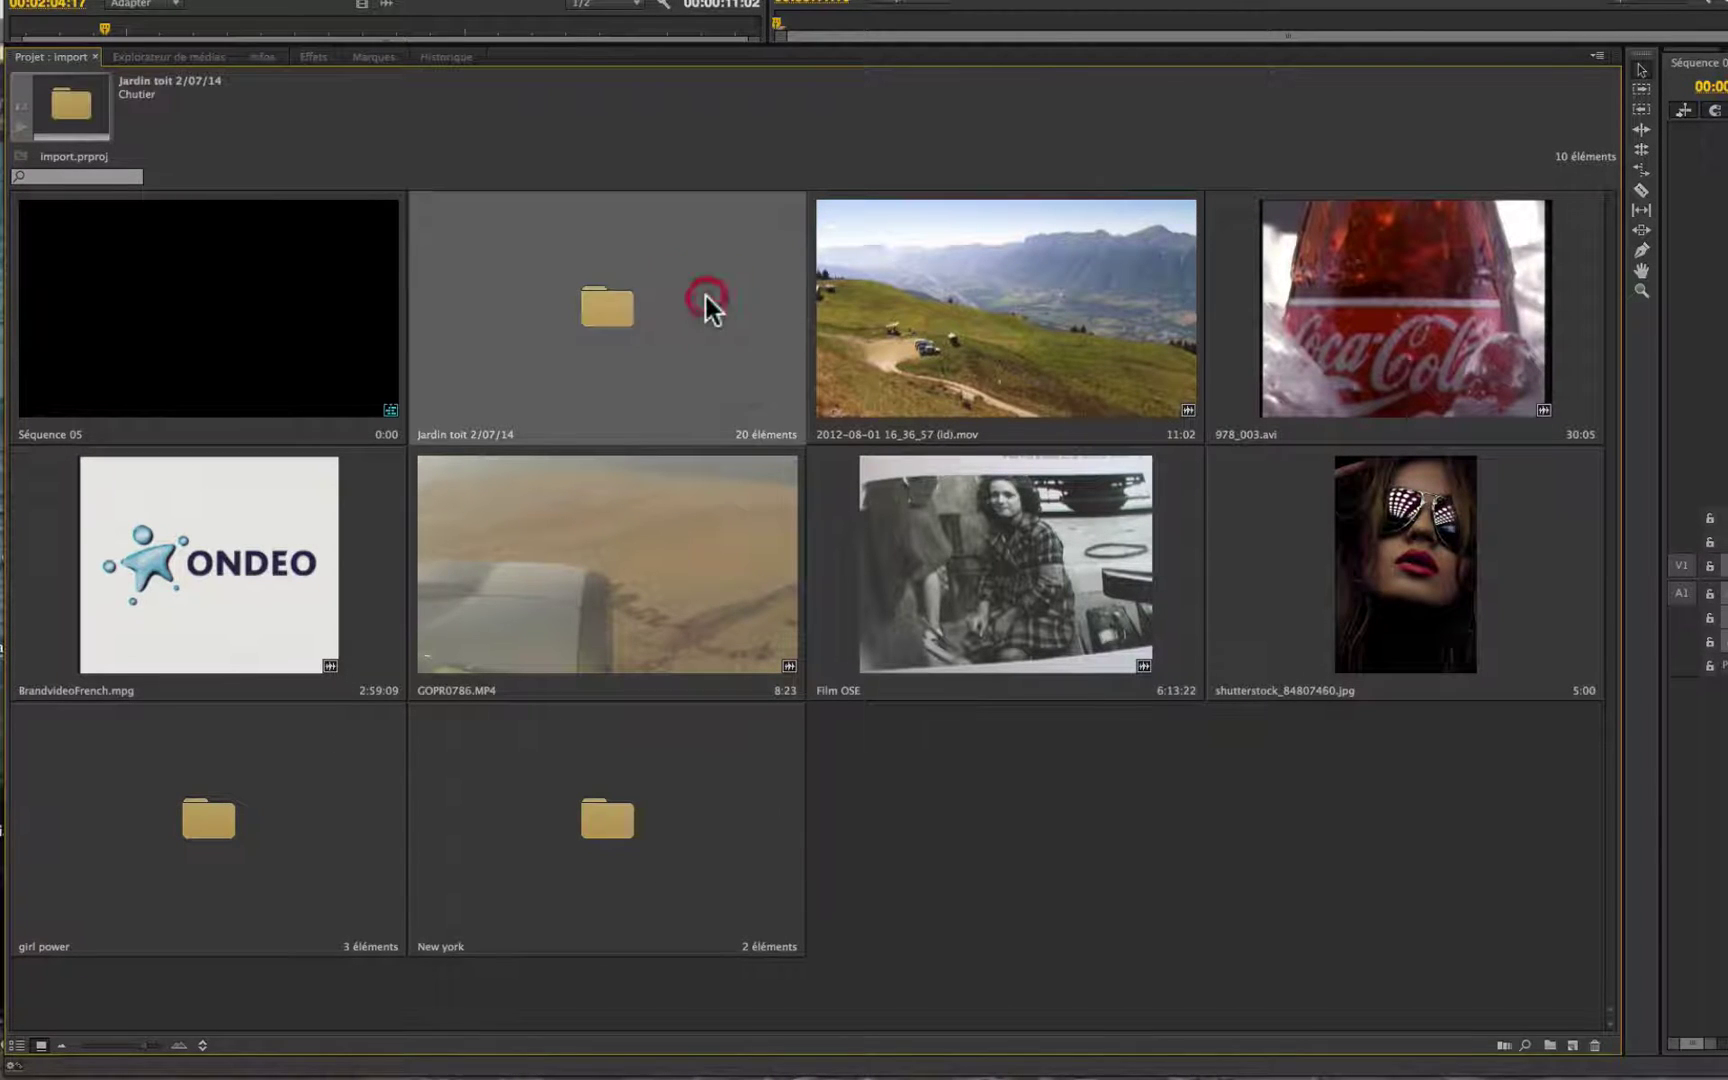
{"action": "left_click", "coordinate": [85, 52]}
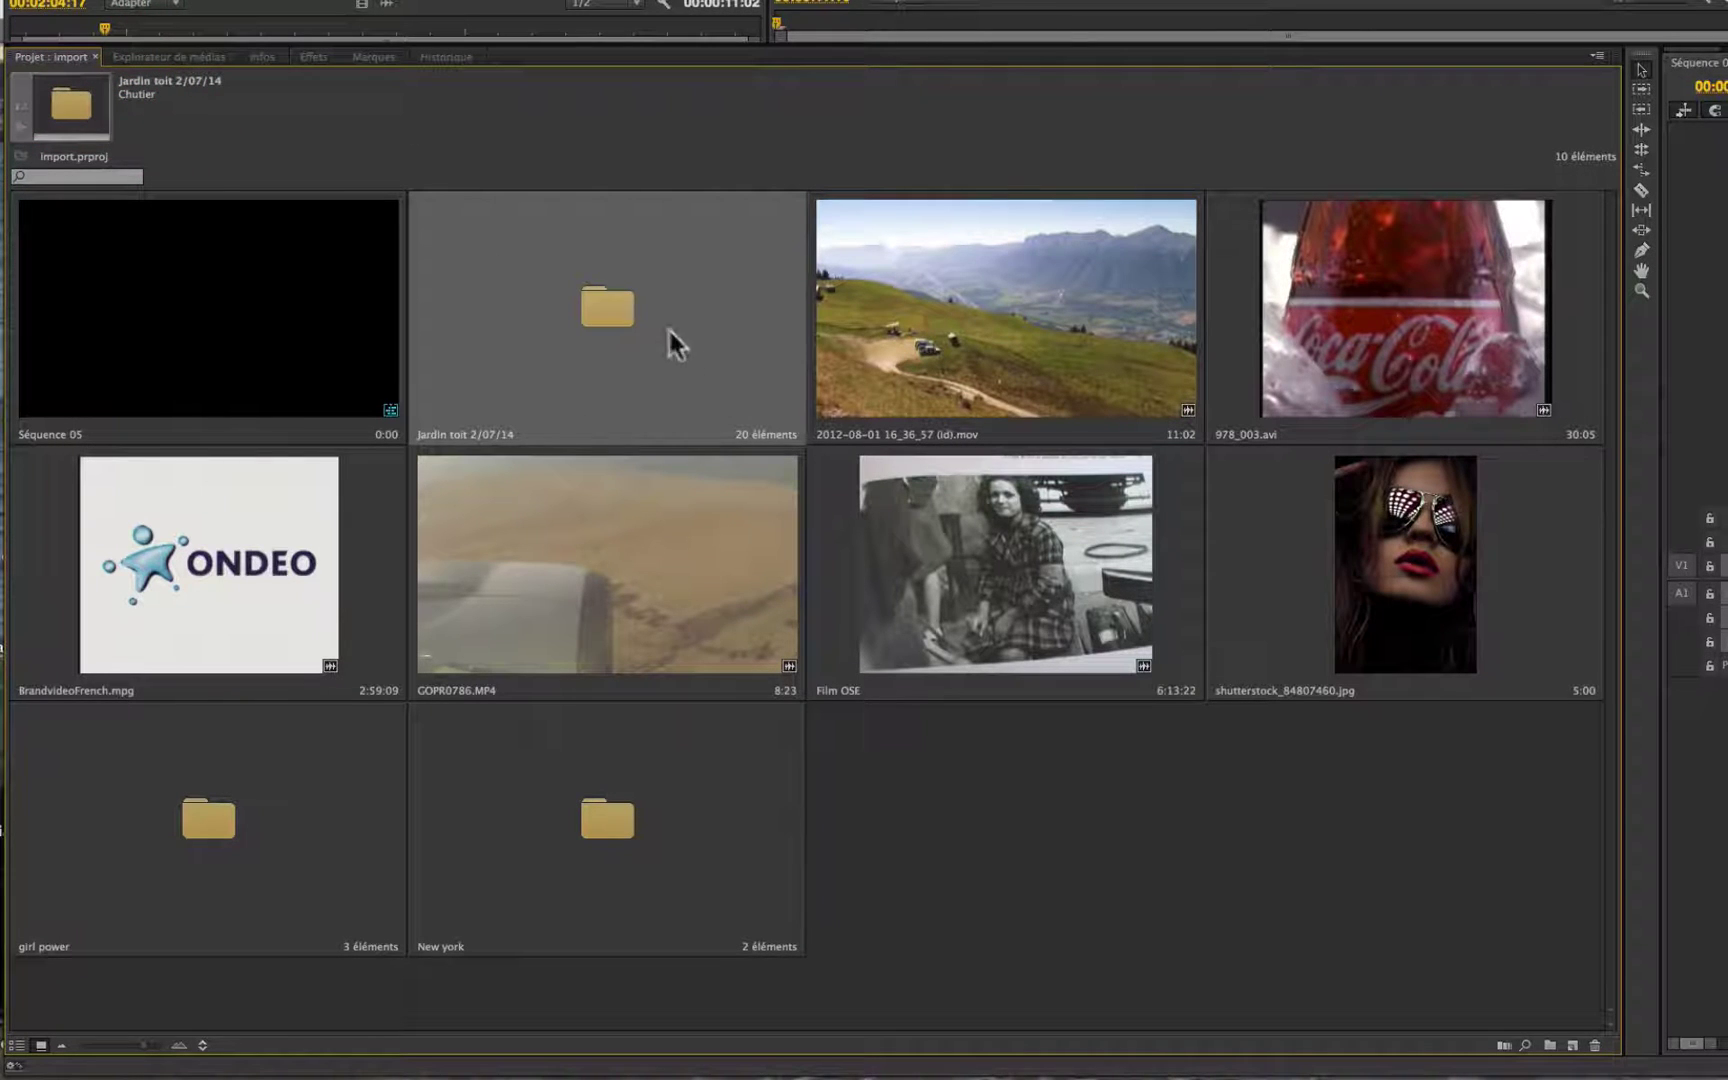
{"action": "double_click", "coordinate": [601, 306]}
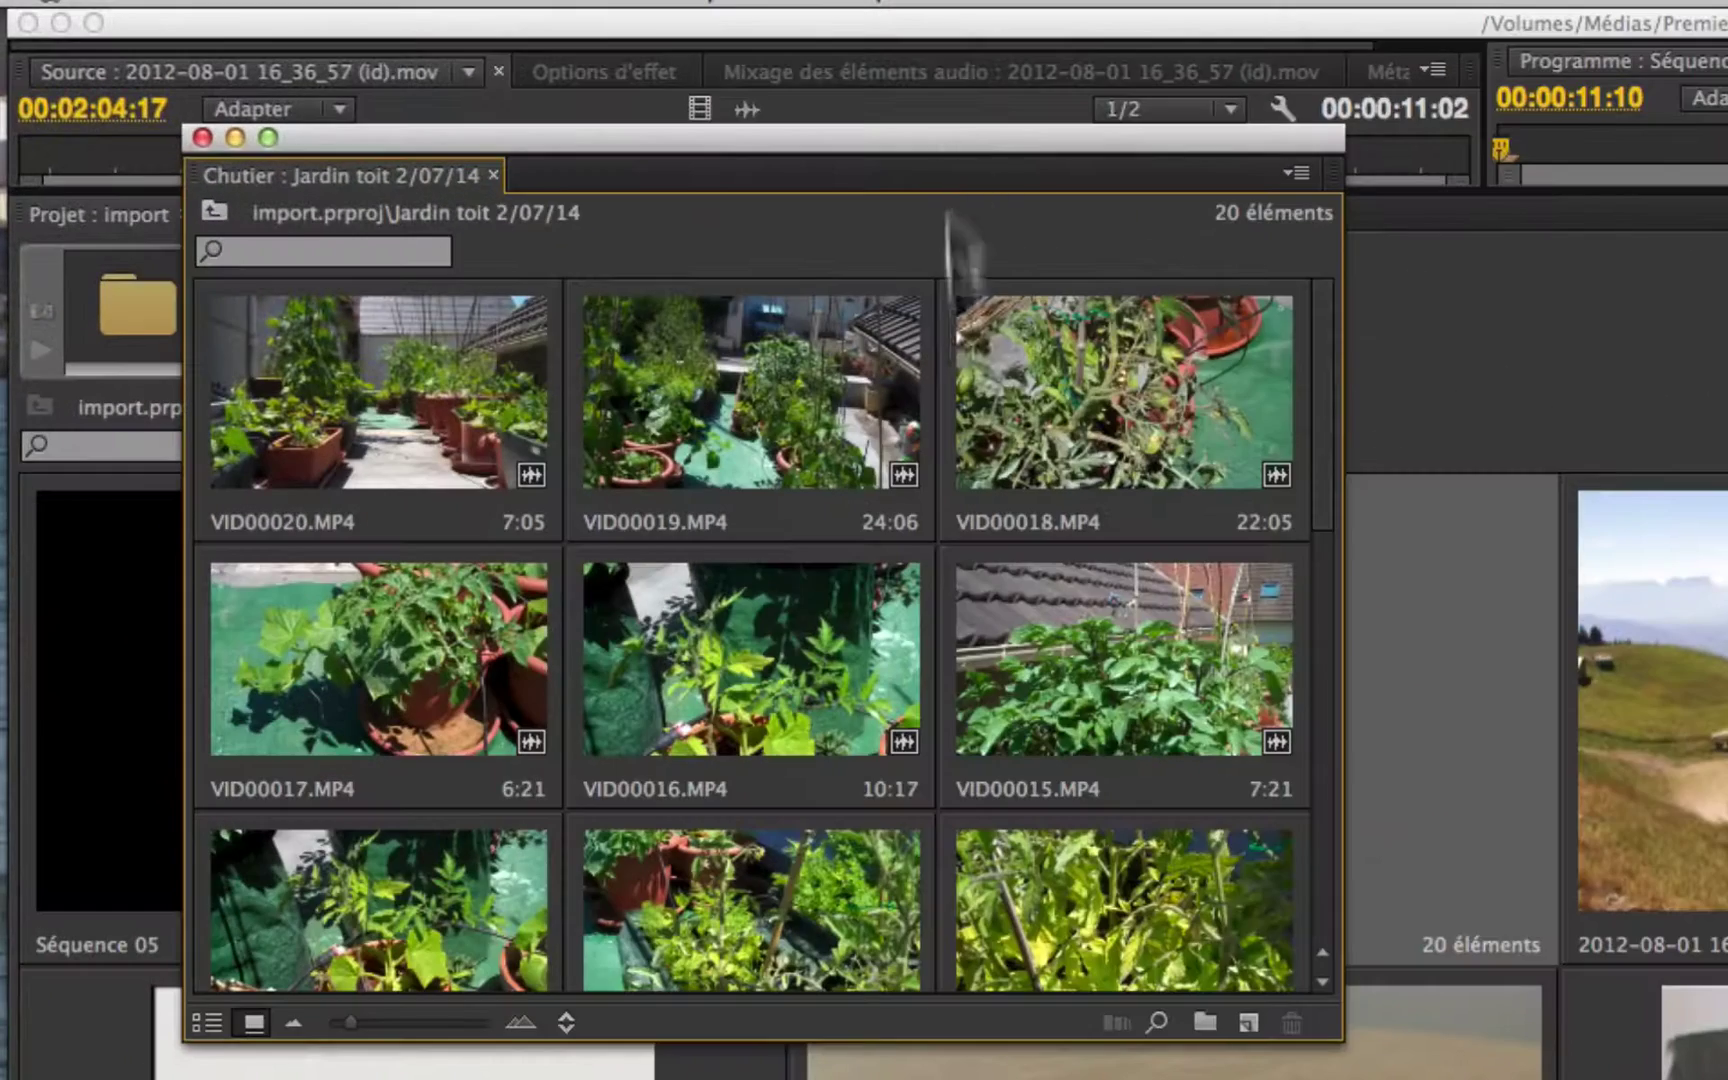
{"action": "left_click", "coordinate": [980, 228]}
{"action": "key", "text": "super+slash"}
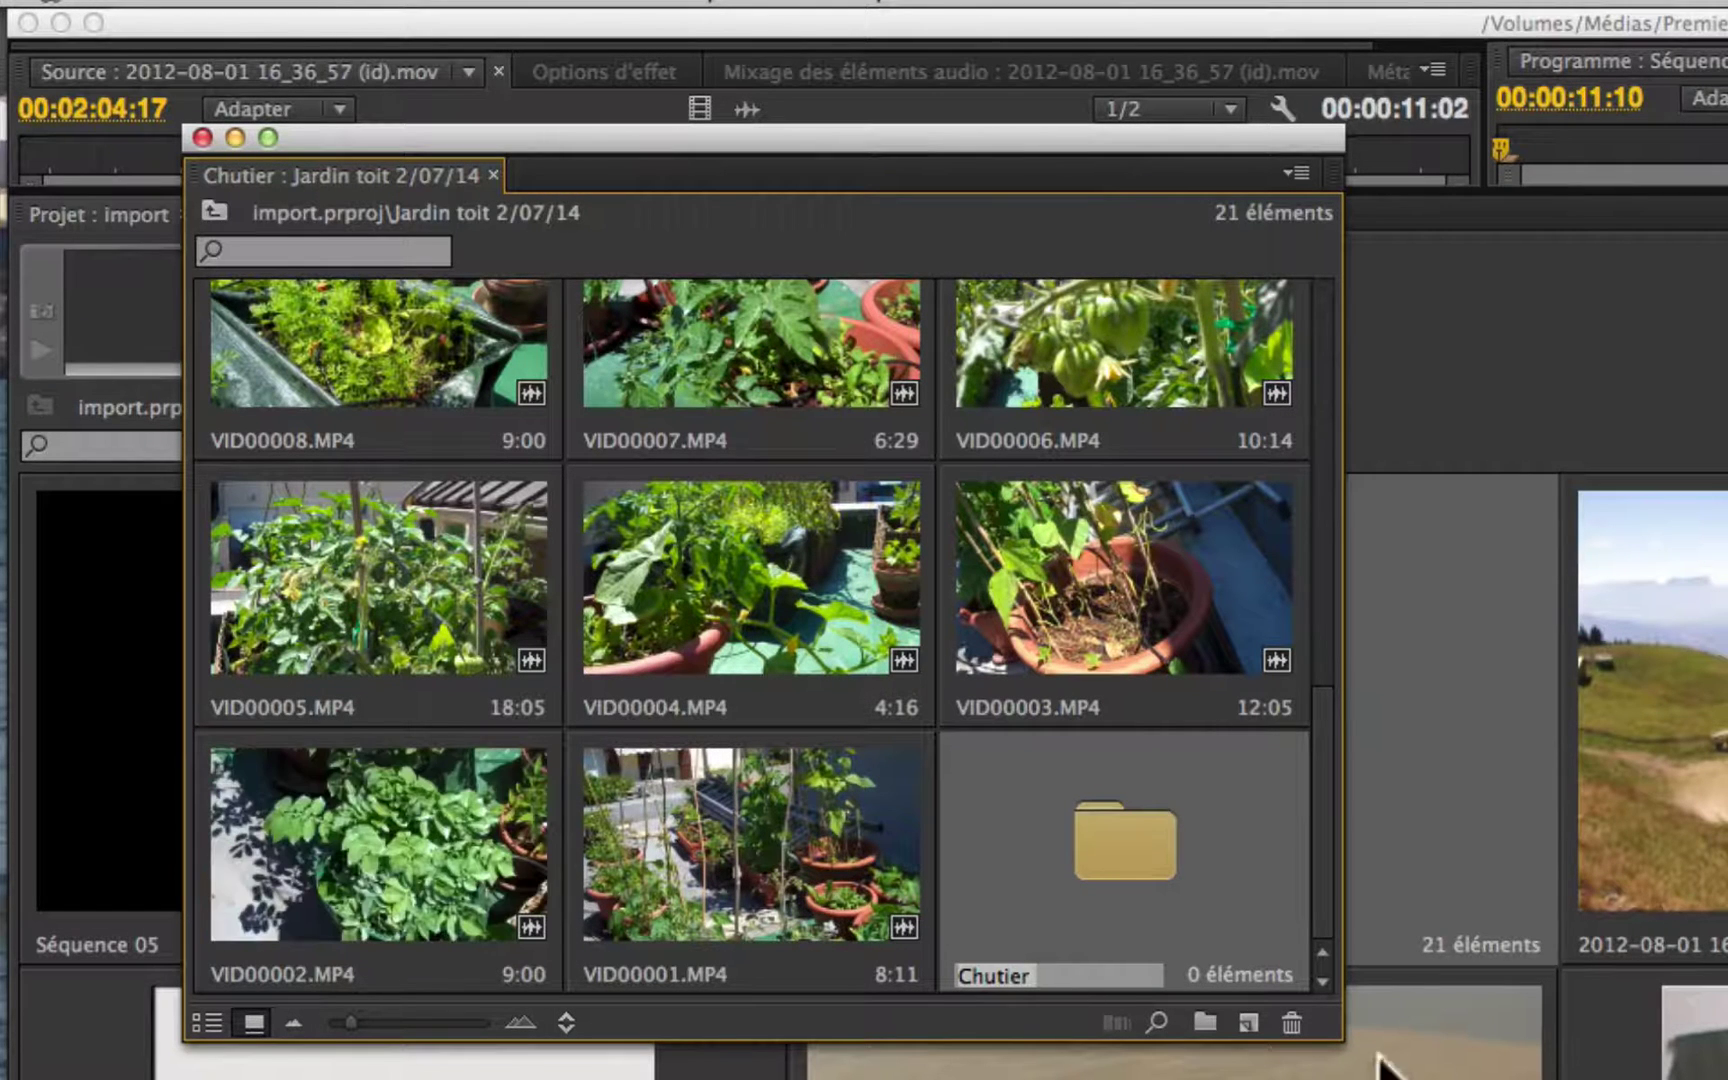
{"action": "type", "text": "POmme"}
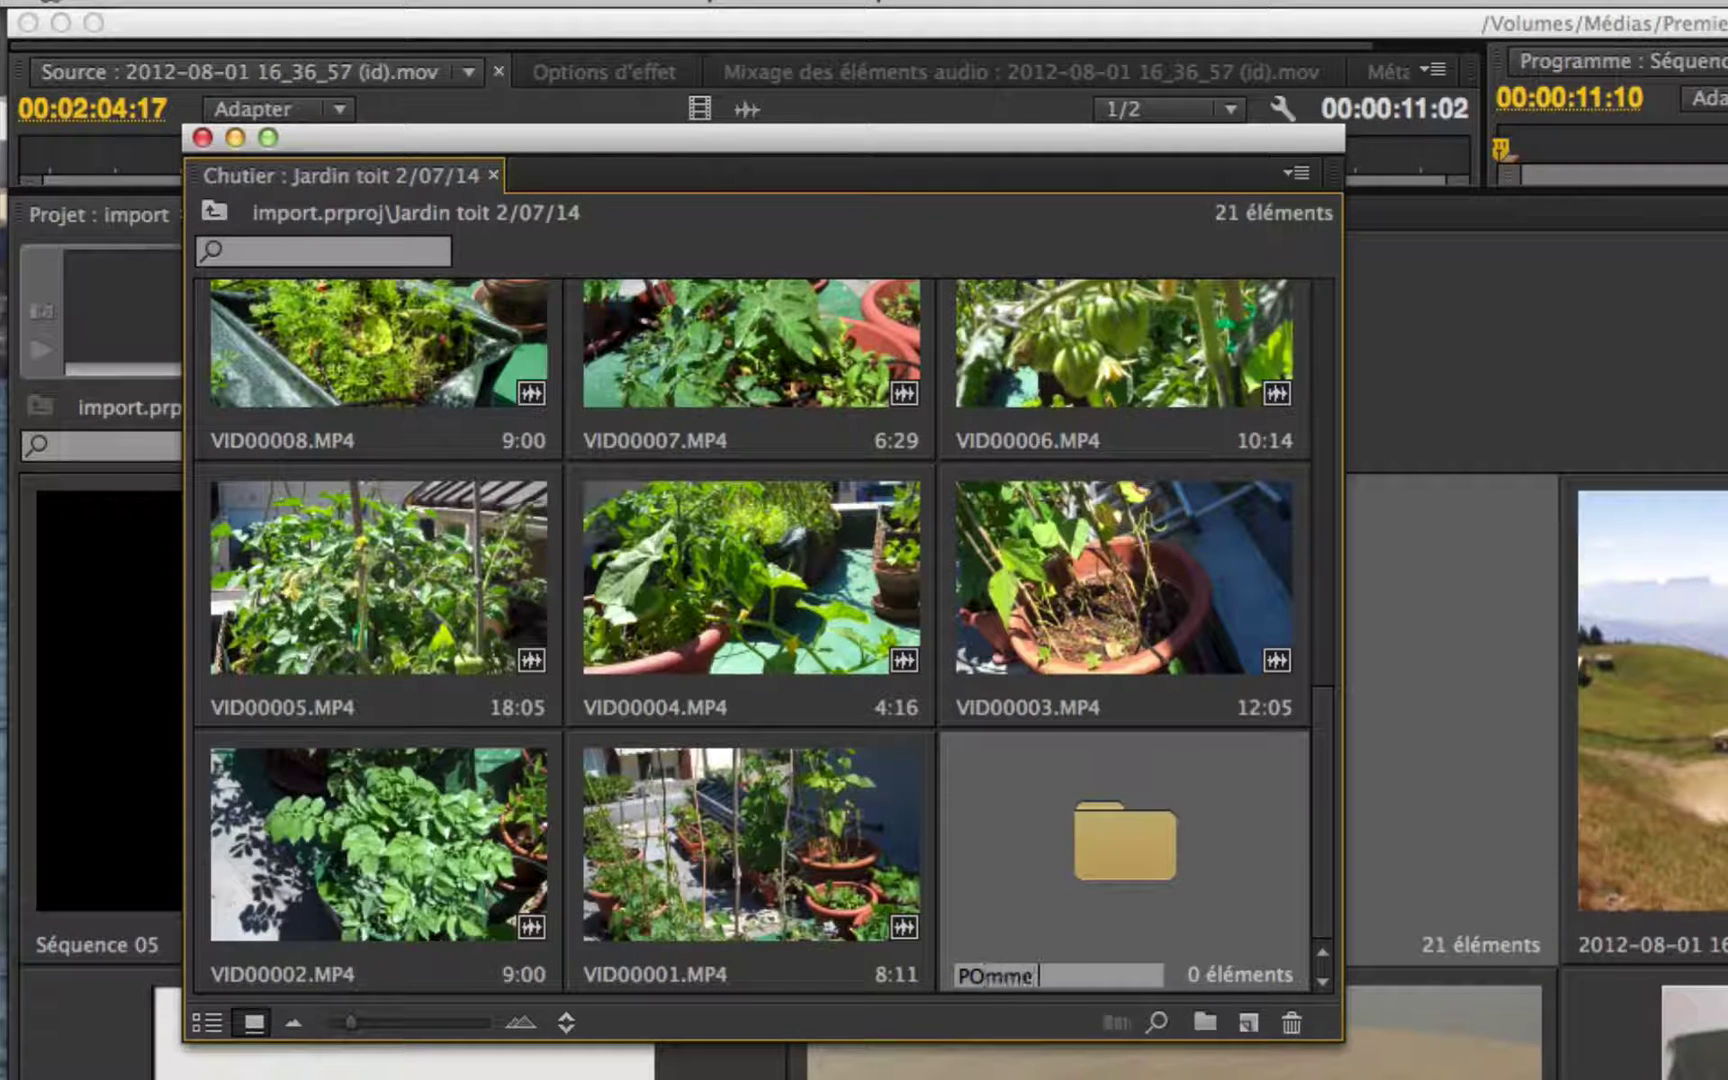
{"action": "type", "text": " de terre"}
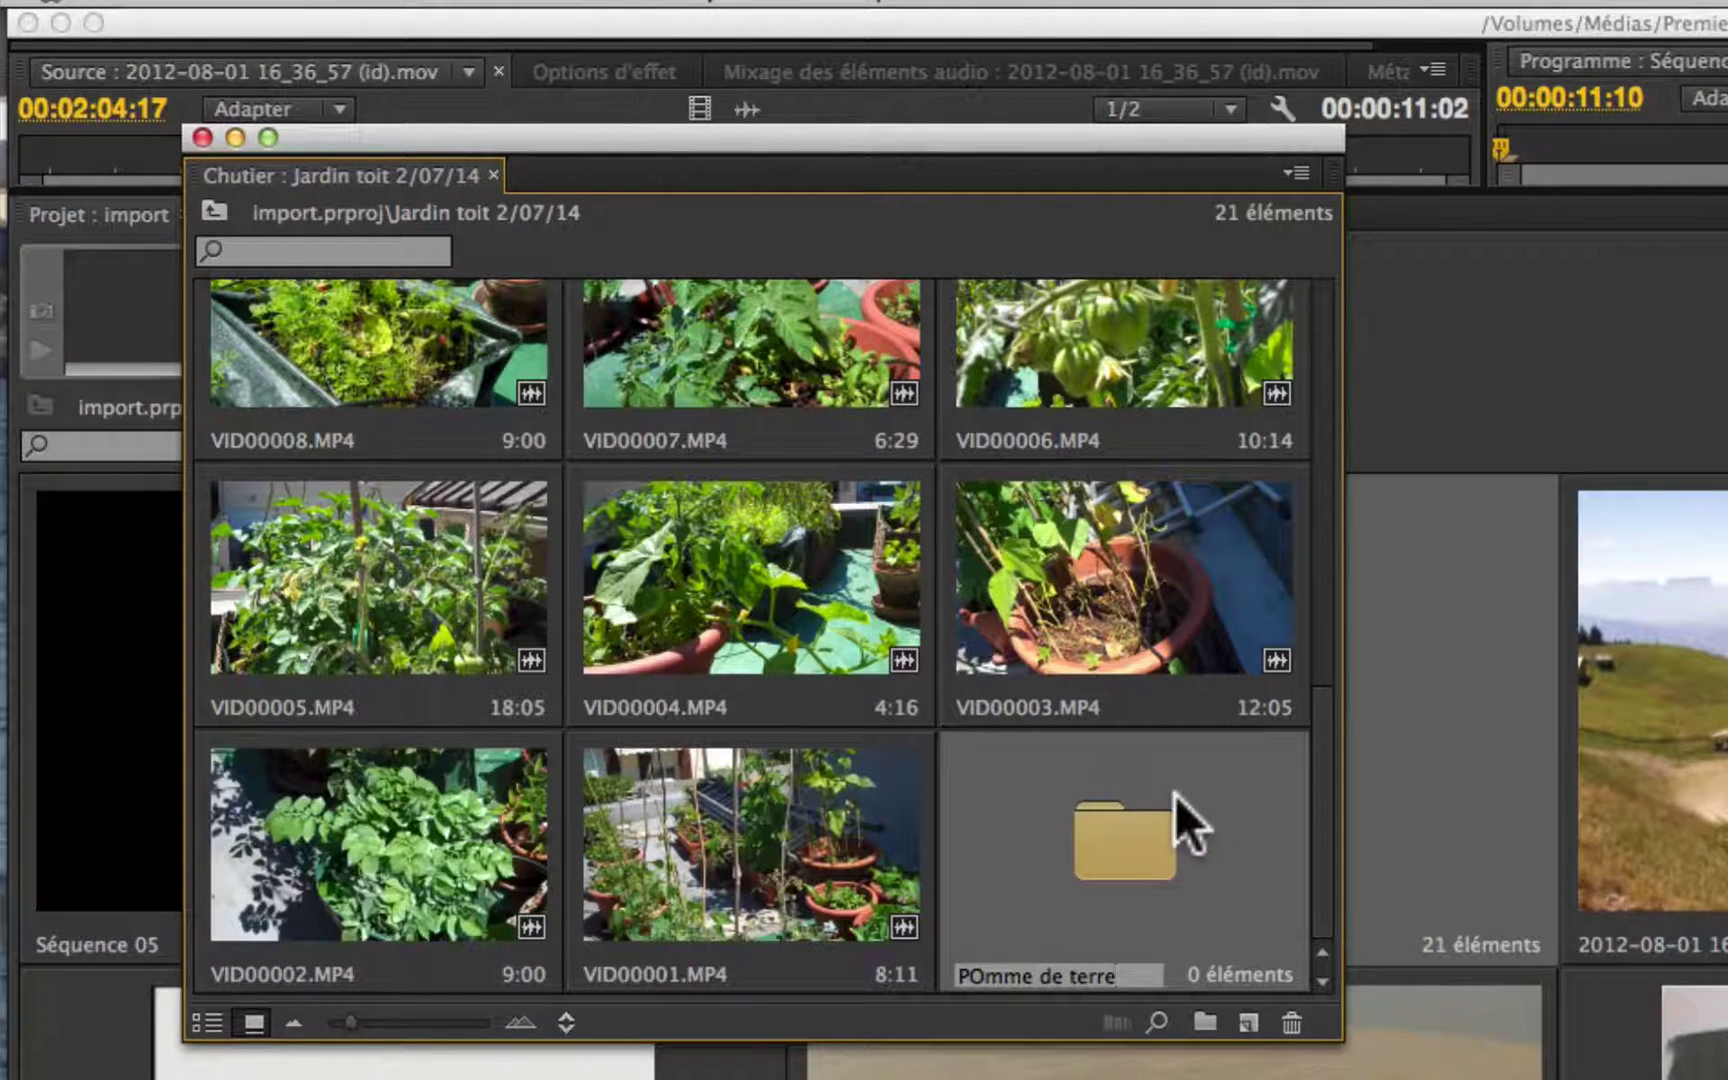
- Move the potato plant clip VID00002.MP4 into the POmme de terre bin
{"action": "left_click_drag", "start_coordinate": [520, 850], "coordinate": [1110, 820]}
{"action": "left_click", "coordinate": [749, 850]}
{"action": "scroll", "coordinate": [796, 778], "scroll_direction": "up", "scroll_amount": 10}
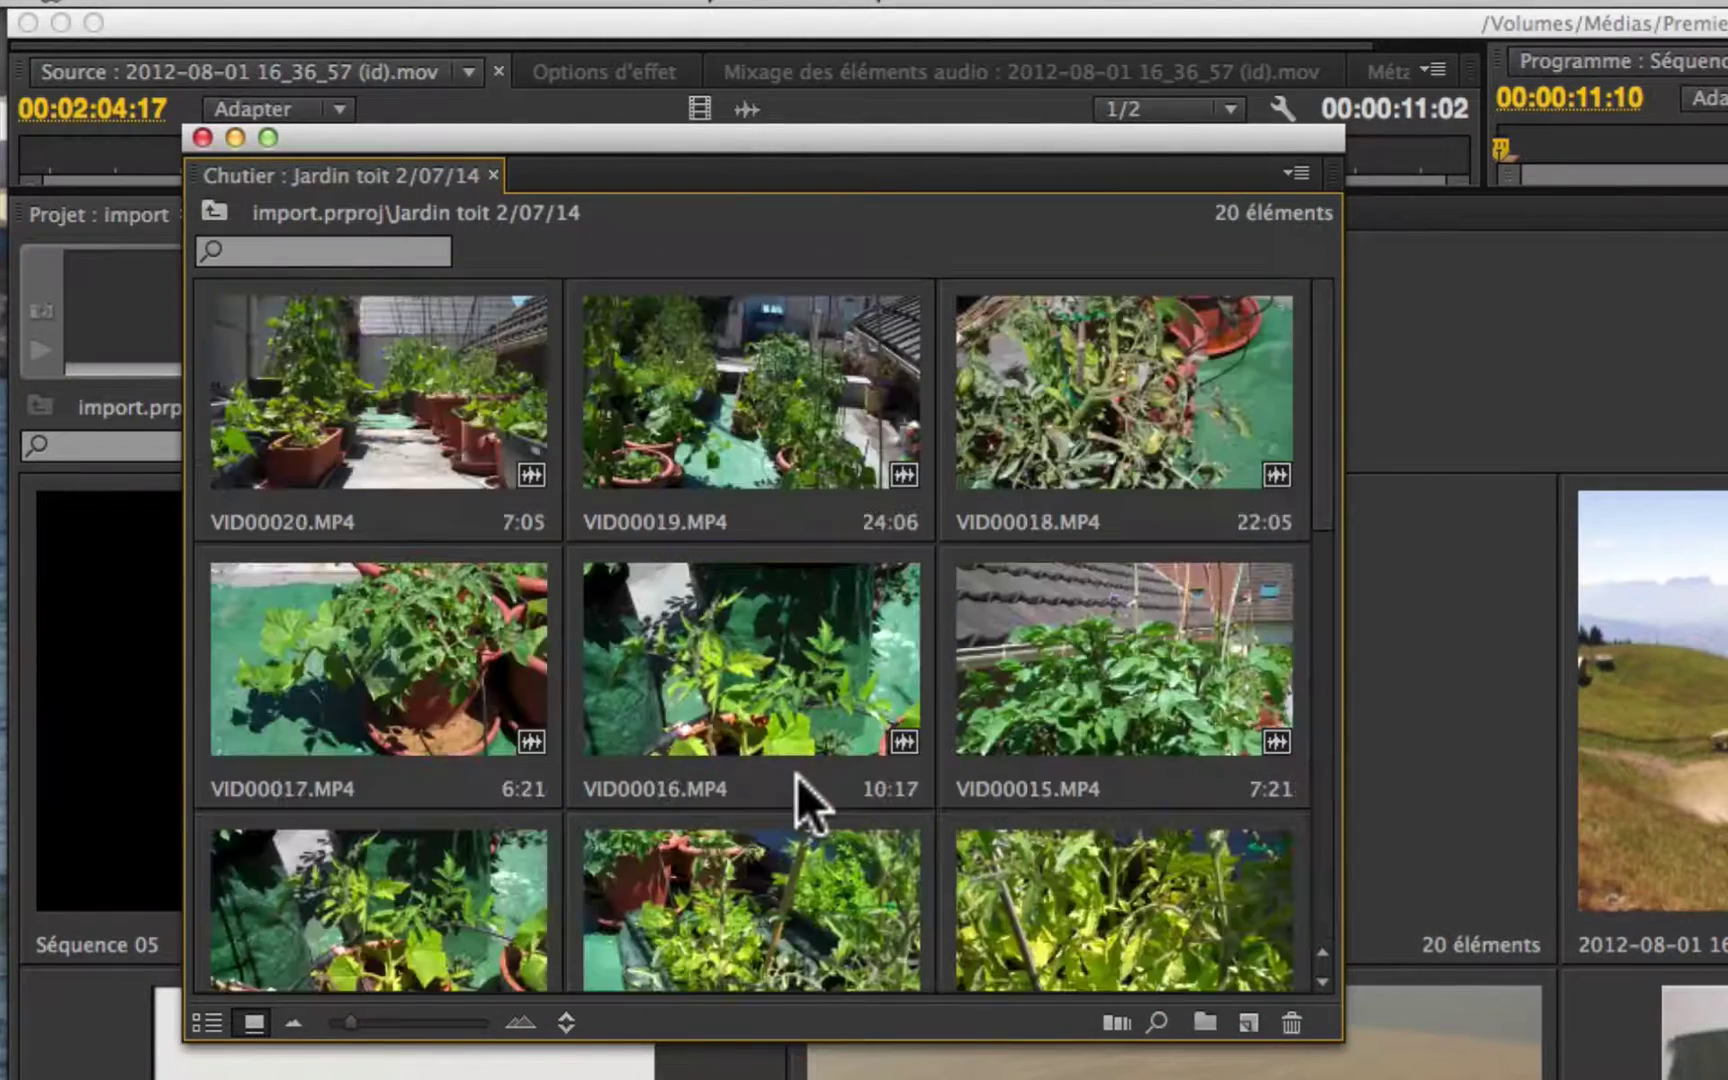
{"action": "scroll", "coordinate": [796, 778], "scroll_direction": "down", "scroll_amount": 5}
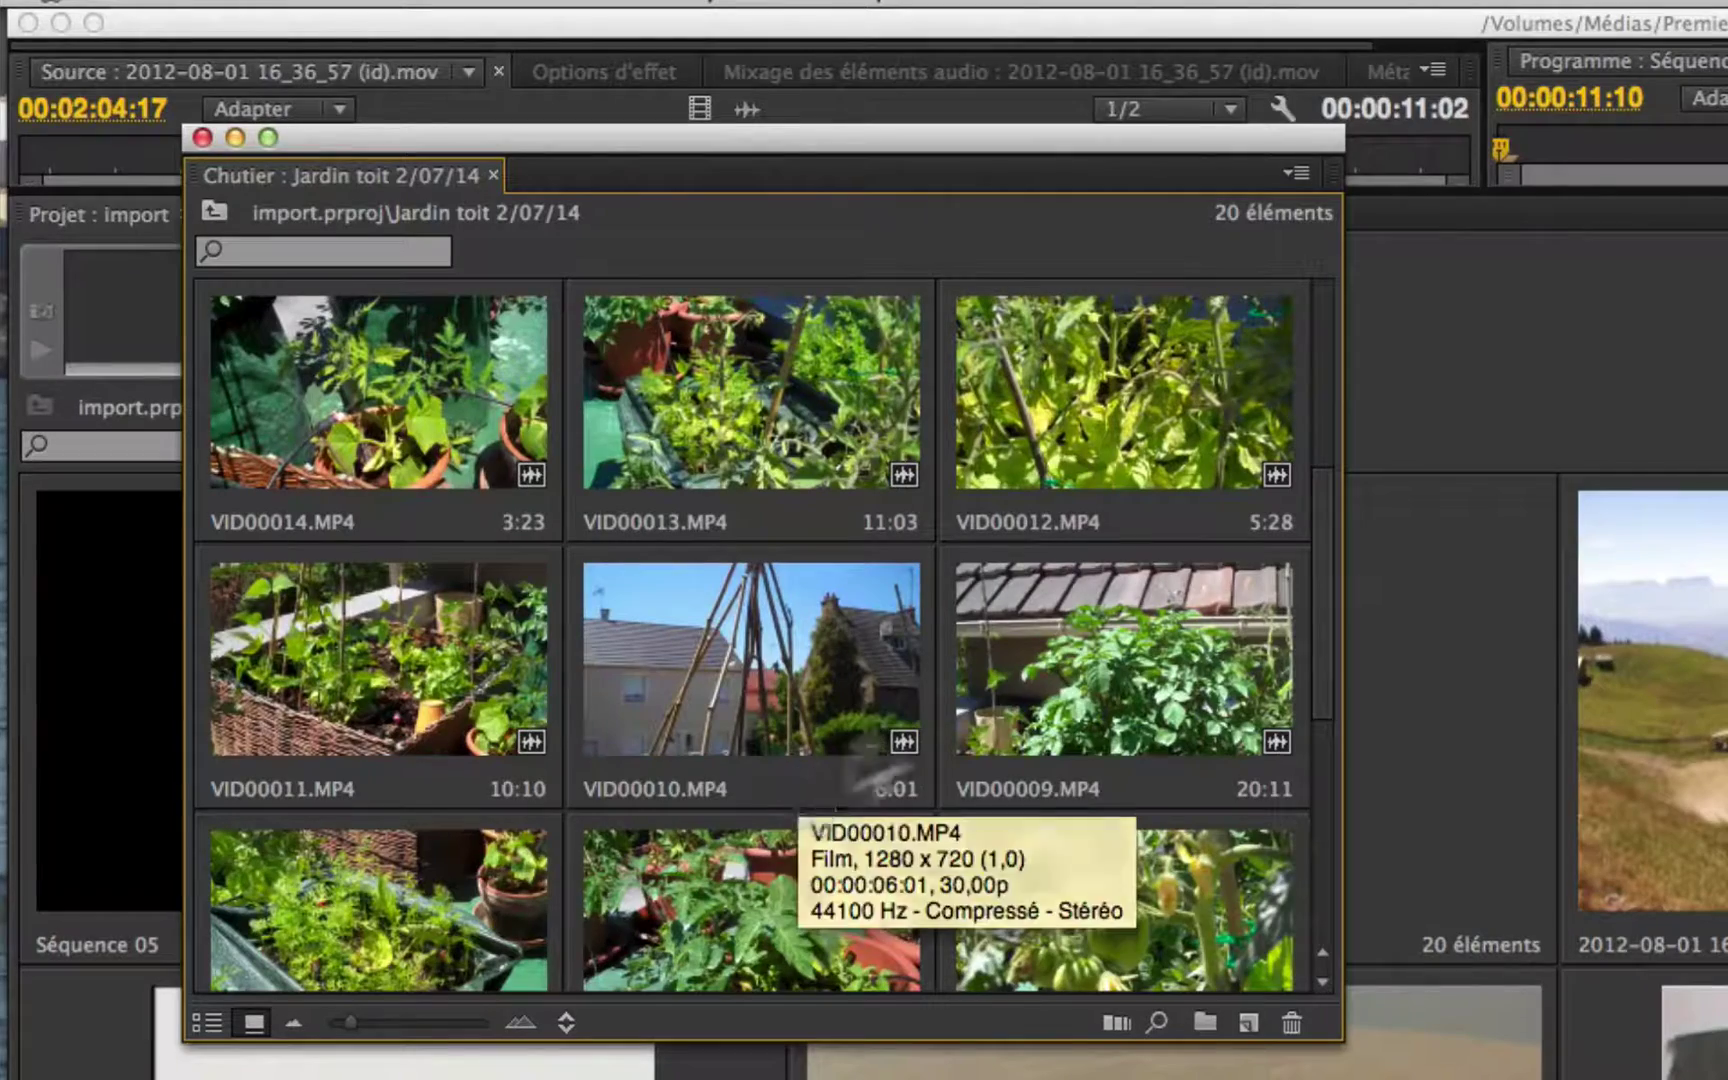
{"action": "scroll", "coordinate": [1075, 656], "scroll_direction": "down", "scroll_amount": 5}
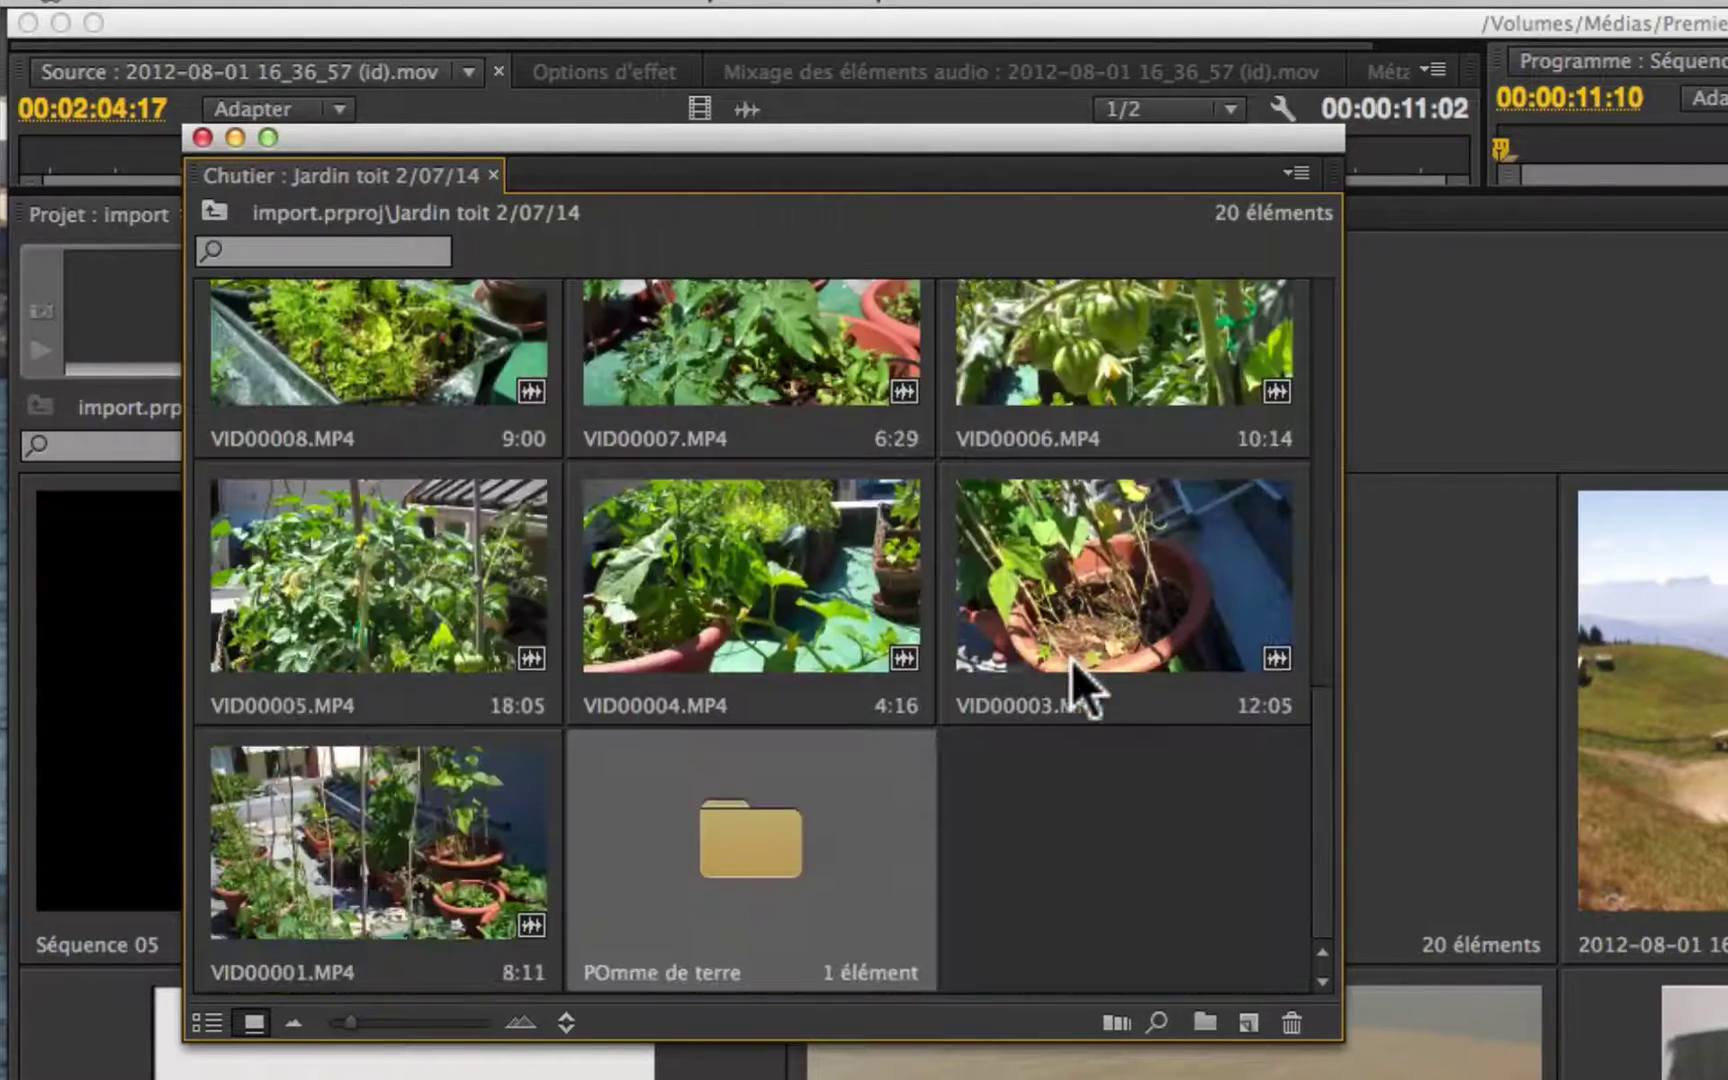
- Enlarge the Jardin toit 2/07/14 bin window and reduce its thumbnails to fit four clips per row
{"action": "left_click_drag", "start_coordinate": [1343, 1013], "coordinate": [1509, 1079]}
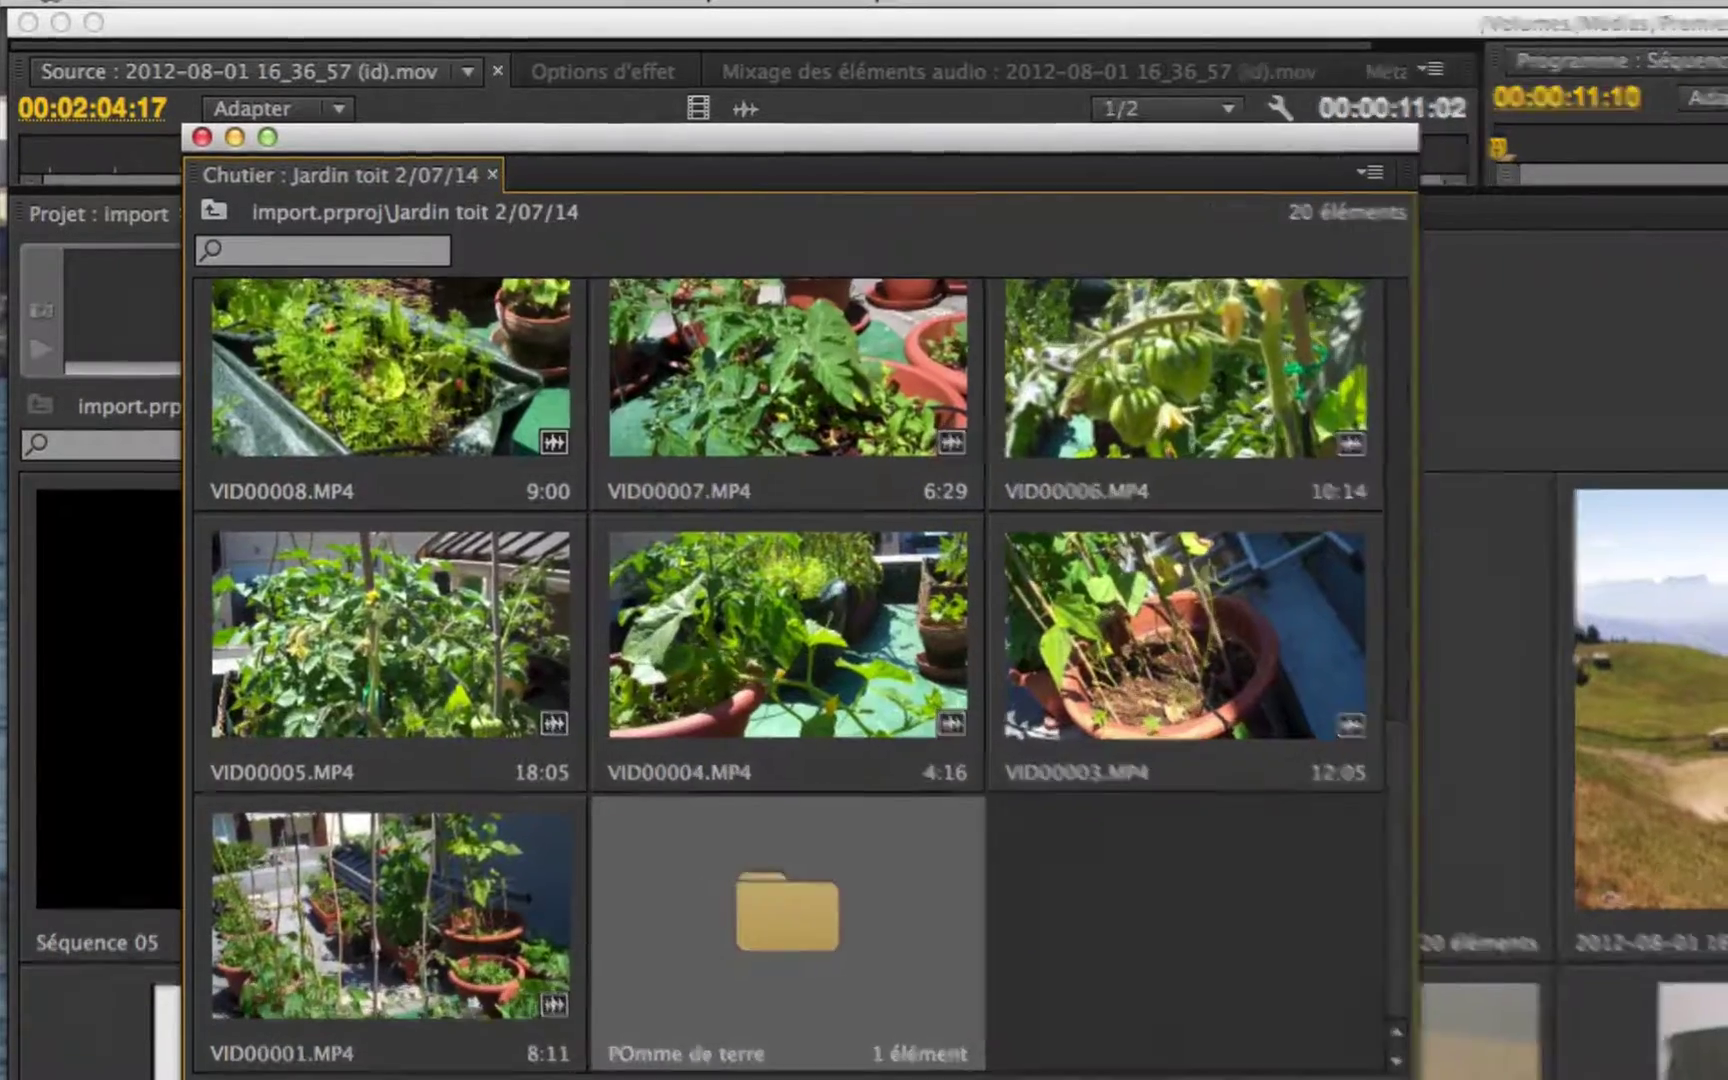
{"action": "left_click_drag", "start_coordinate": [1133, 893], "coordinate": [1185, 1046]}
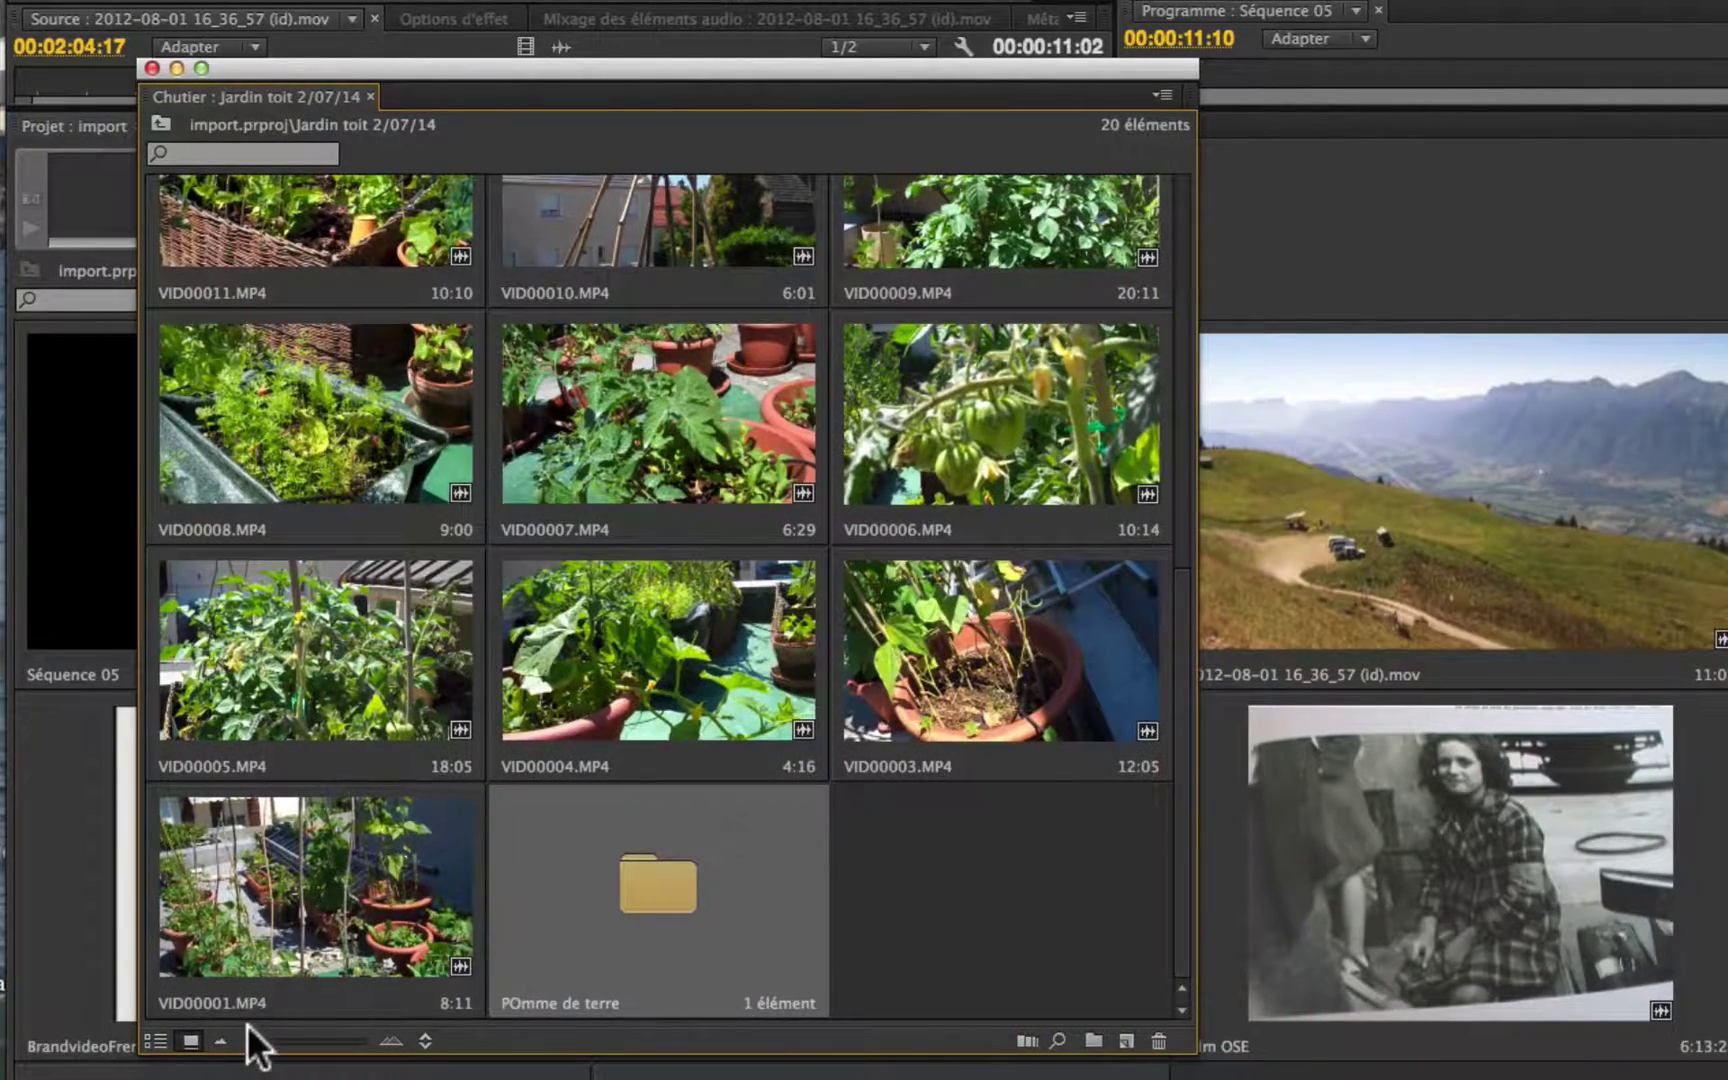
{"action": "left_click_drag", "start_coordinate": [257, 1036], "coordinate": [251, 1041]}
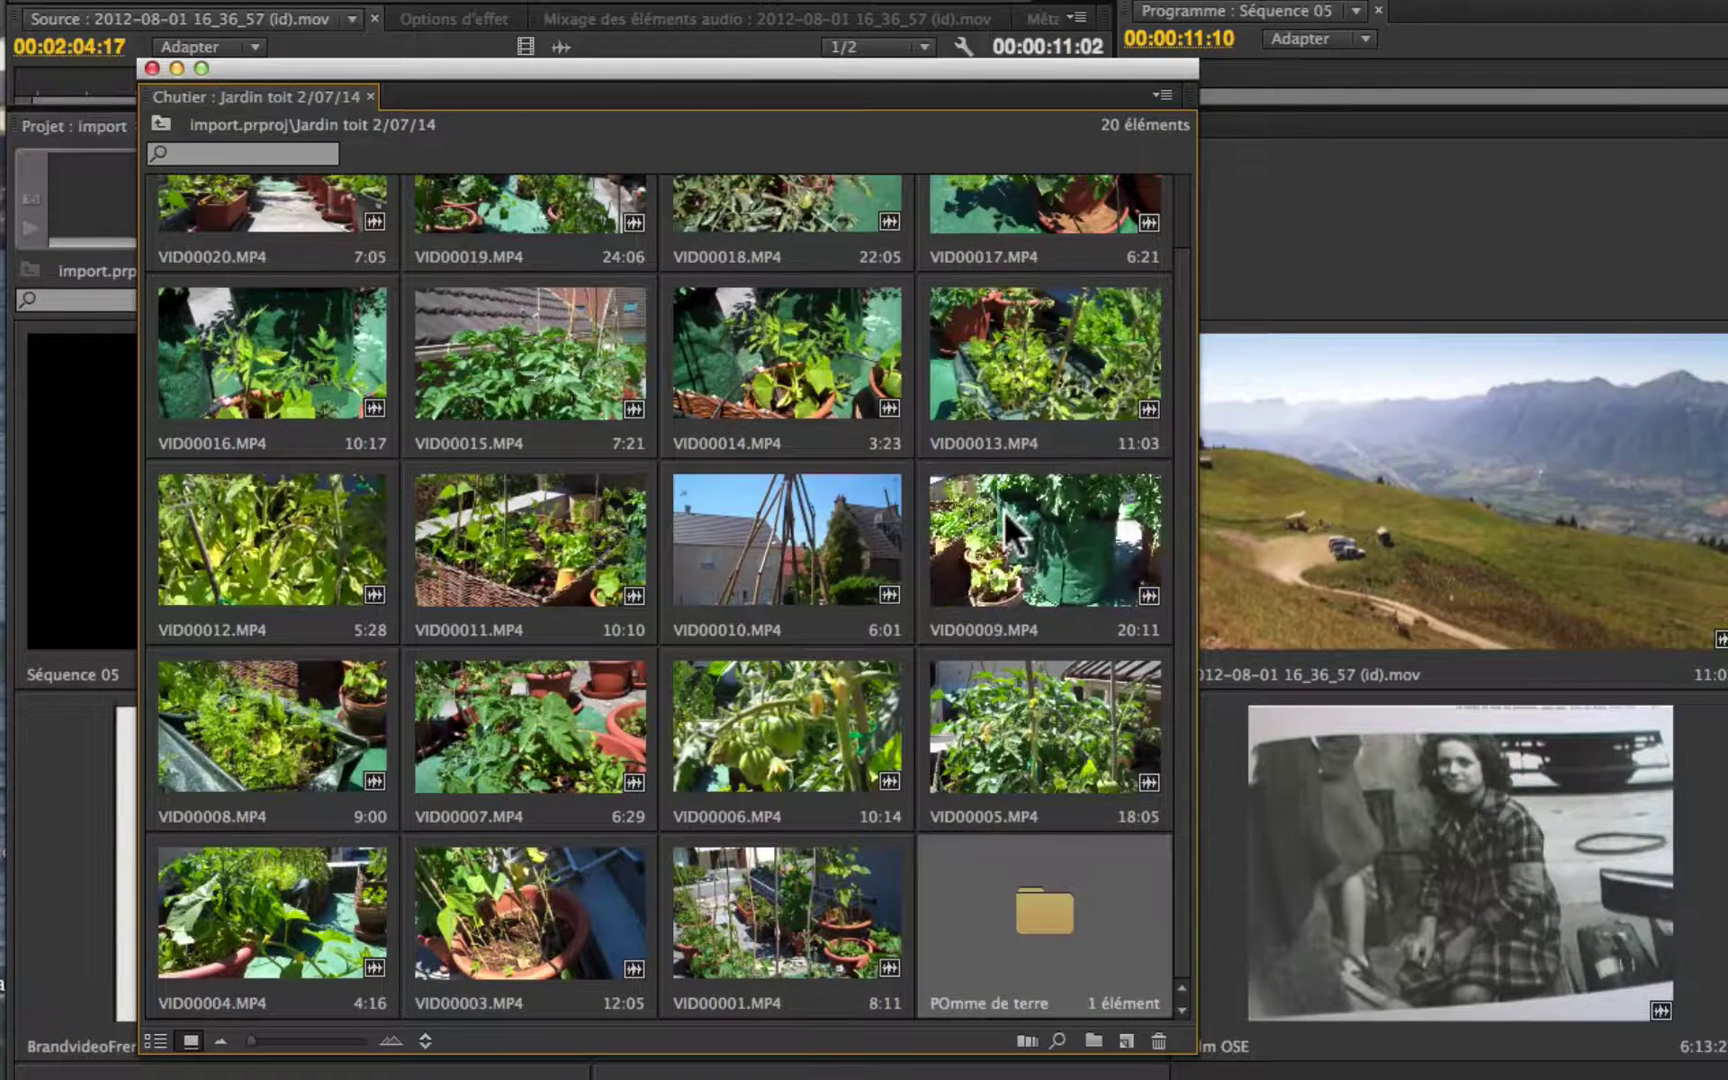
- Move the potato plant clips VID00009.MP4 and VID00015.MP4 into the POmme de terre bin
{"action": "left_click_drag", "start_coordinate": [1003, 510], "coordinate": [1020, 903]}
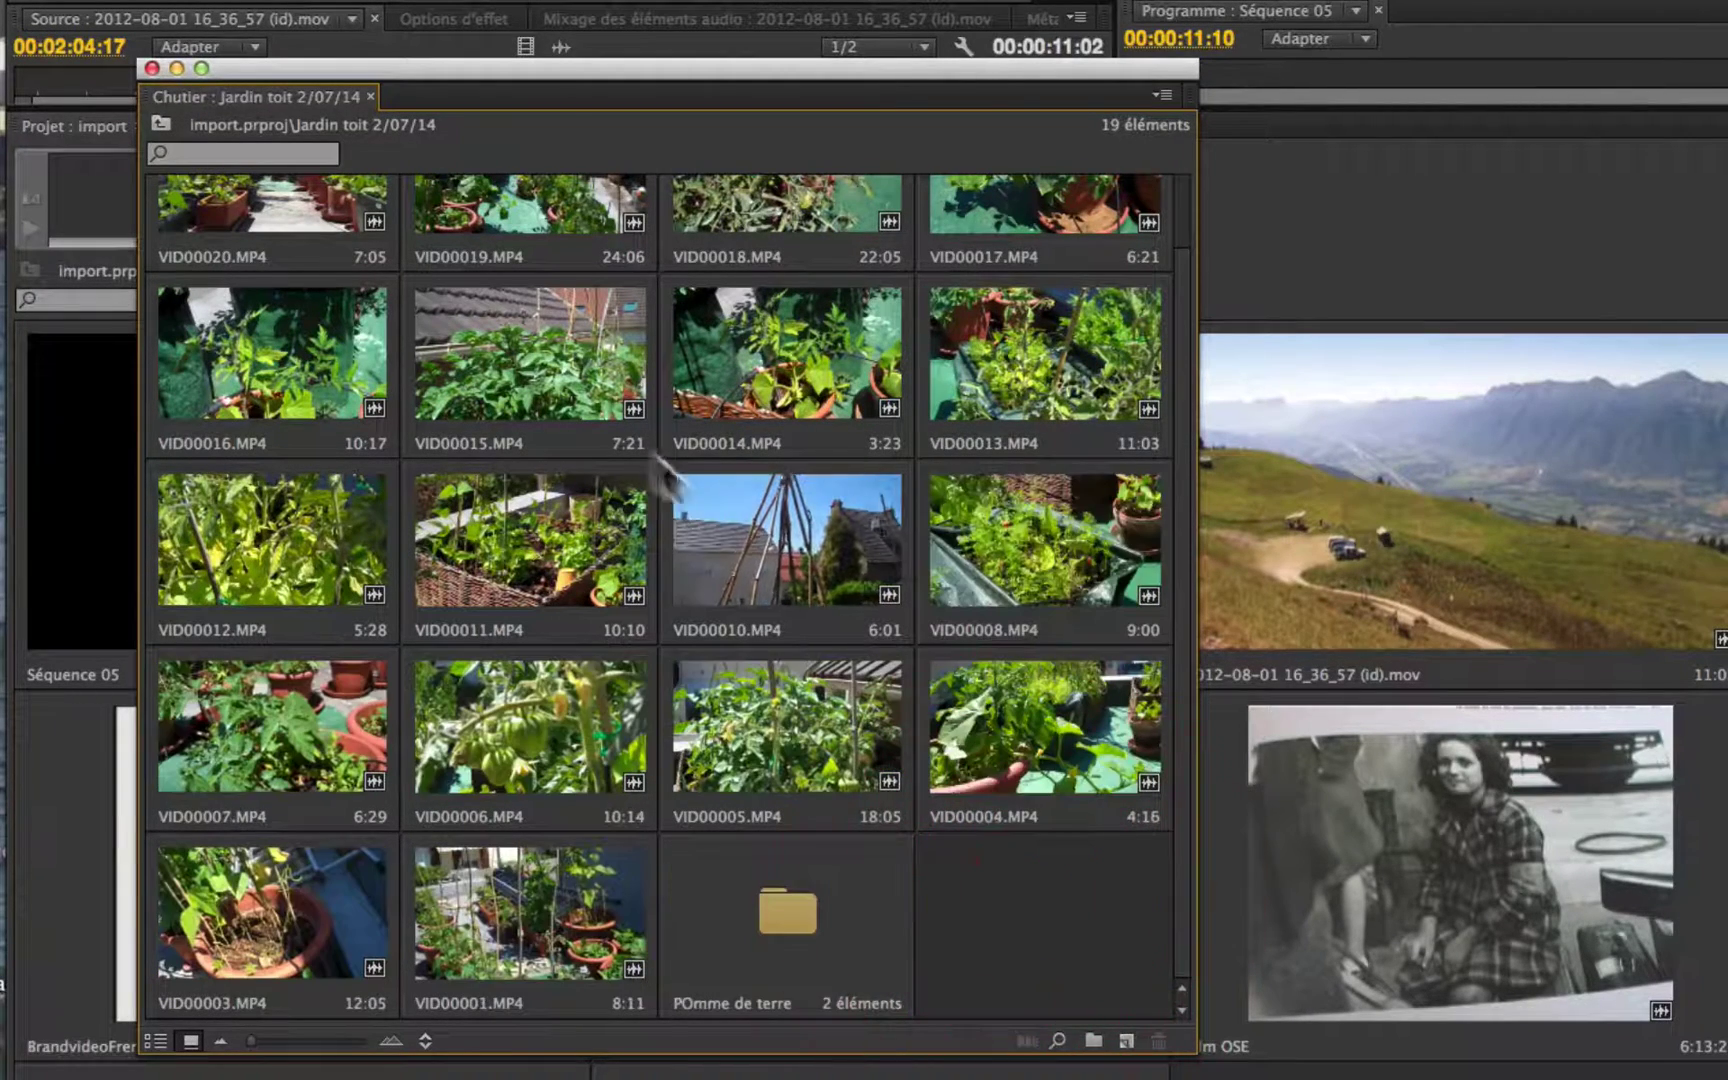
{"action": "left_click_drag", "start_coordinate": [551, 342], "coordinate": [782, 832]}
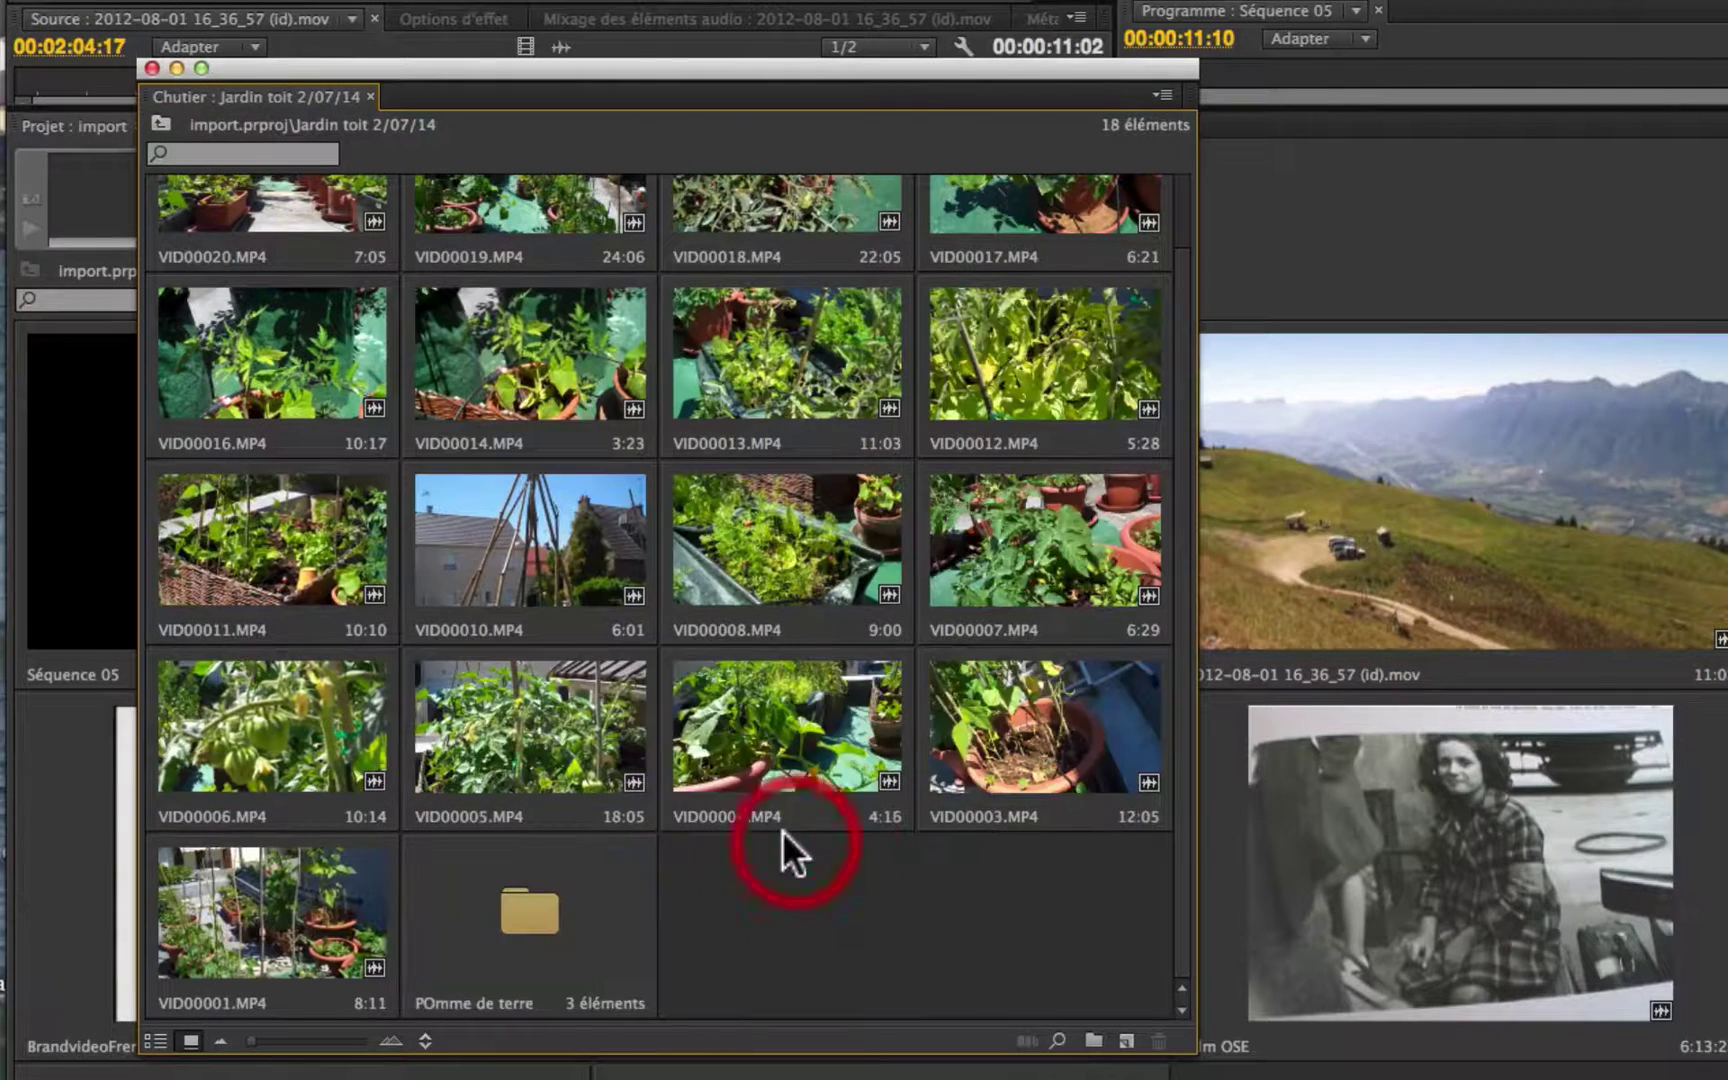
- Open the POmme de terre bin in its own window, move all its clips back to the Jardin toit 2/07/14 bin, and close it
{"action": "left_click", "coordinate": [479, 894]}
{"action": "double_click", "coordinate": [502, 900]}
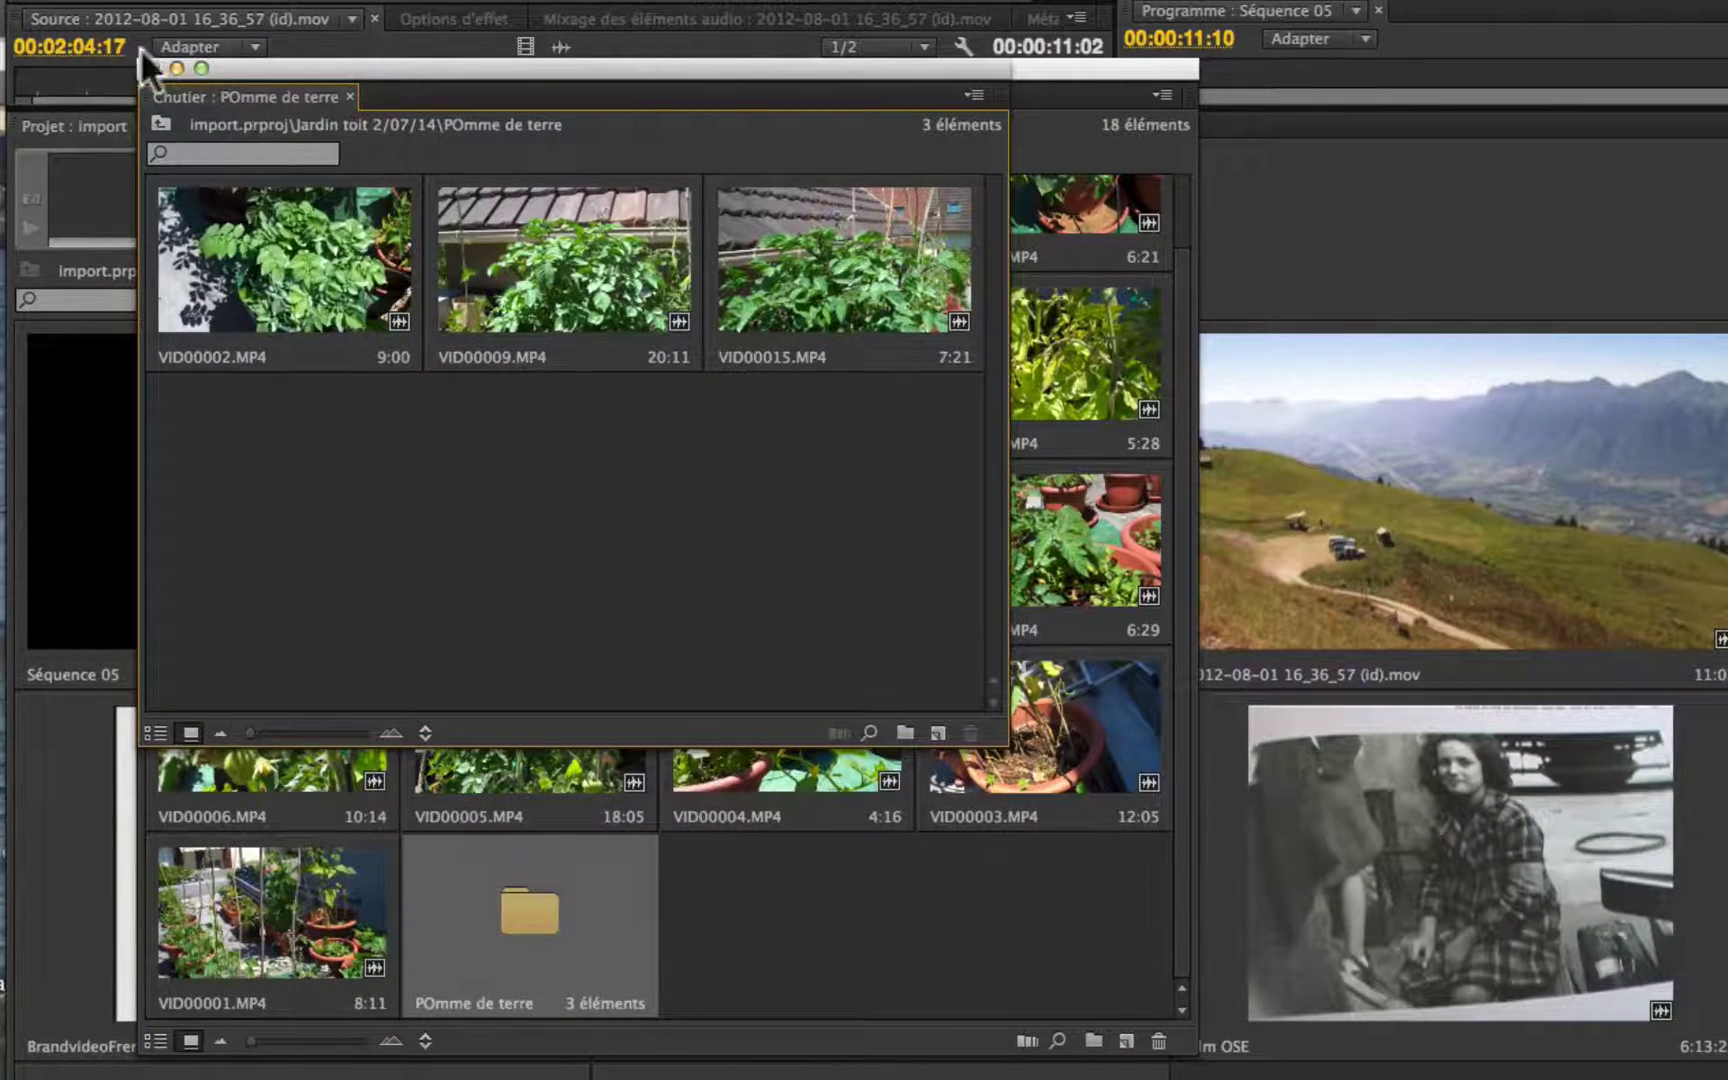
{"action": "left_click_drag", "start_coordinate": [812, 470], "coordinate": [867, 890]}
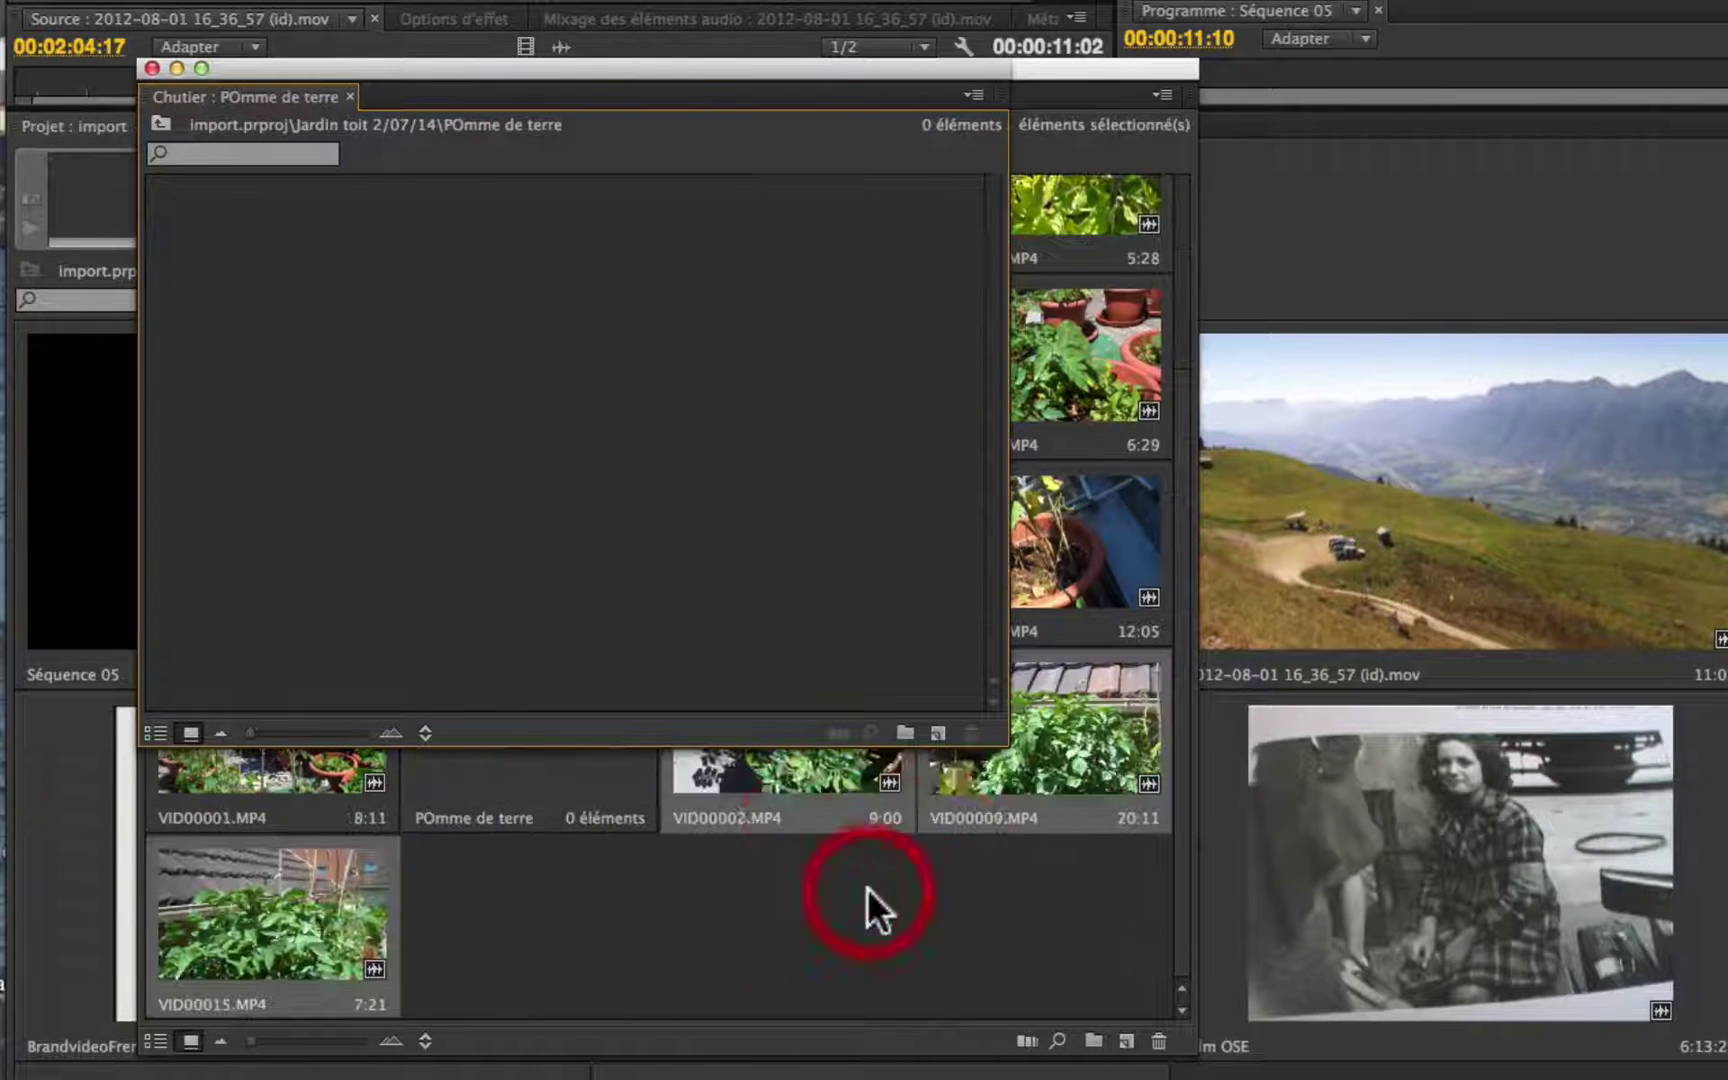
{"action": "left_click", "coordinate": [152, 68]}
- Delete the empty POmme de terre bin and close the Jardin toit 2/07/14 bin window
{"action": "left_click", "coordinate": [587, 760]}
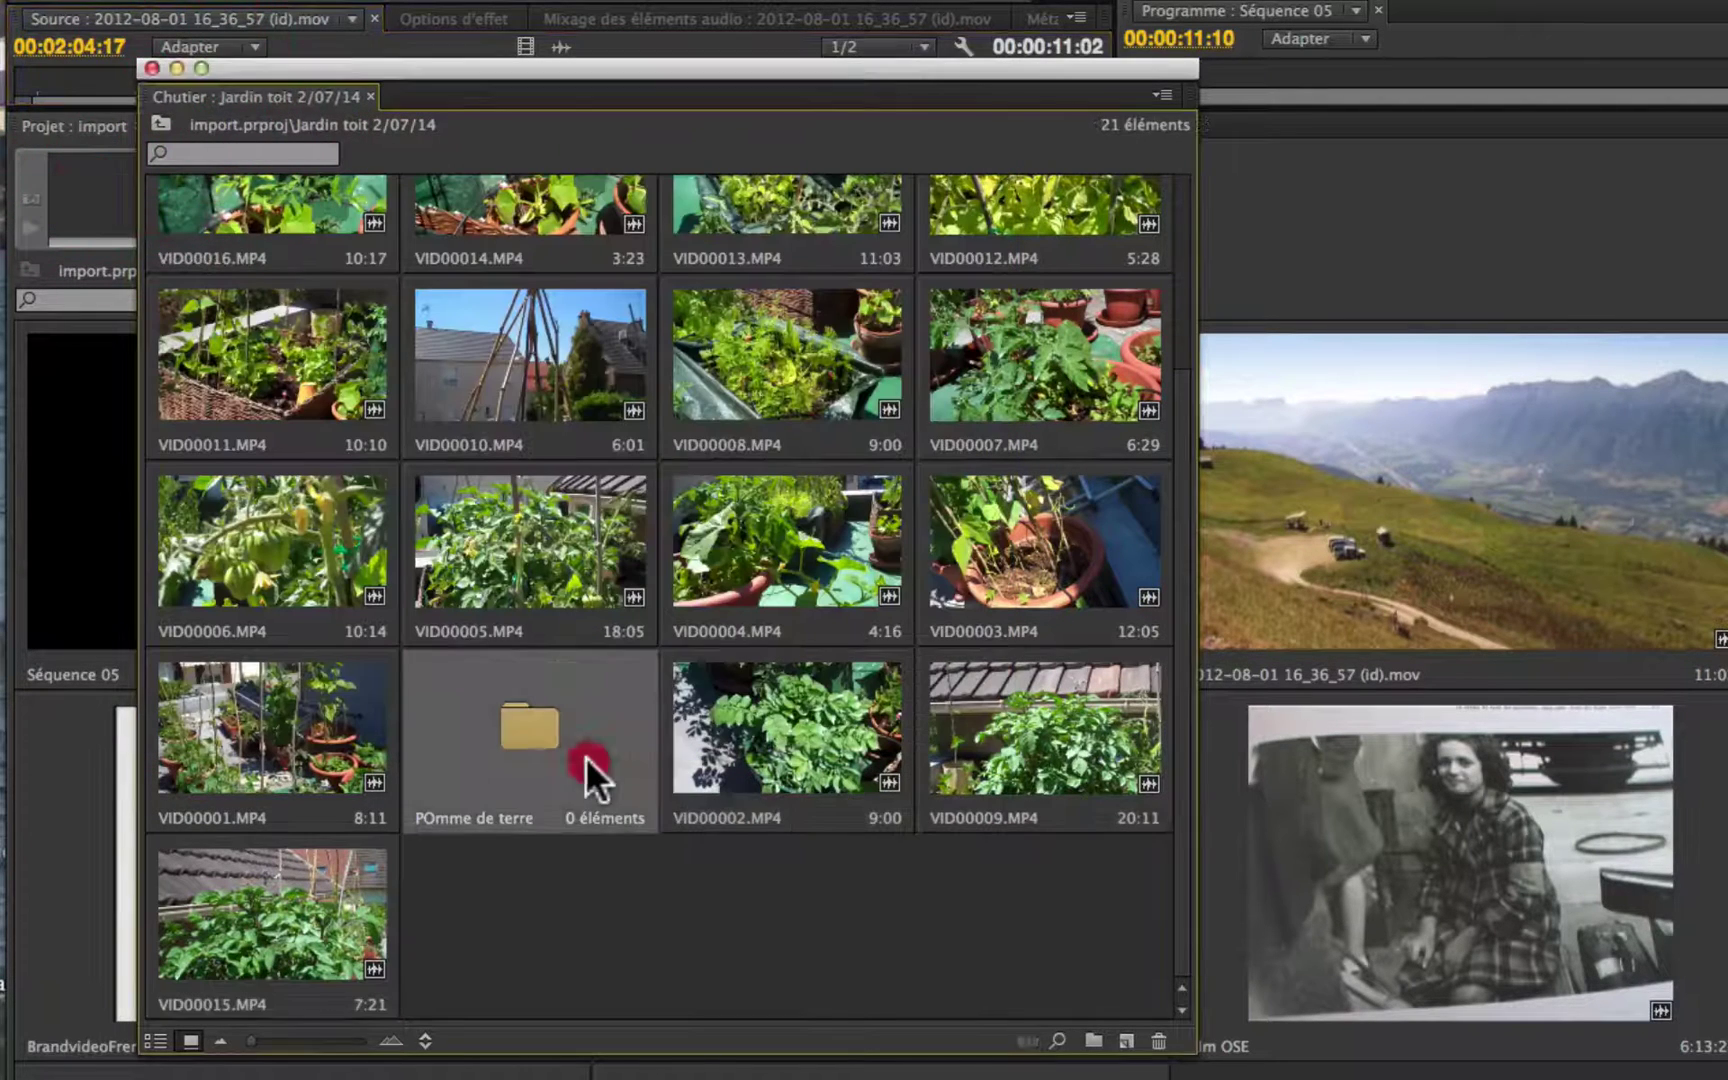
{"action": "left_click", "coordinate": [1152, 90]}
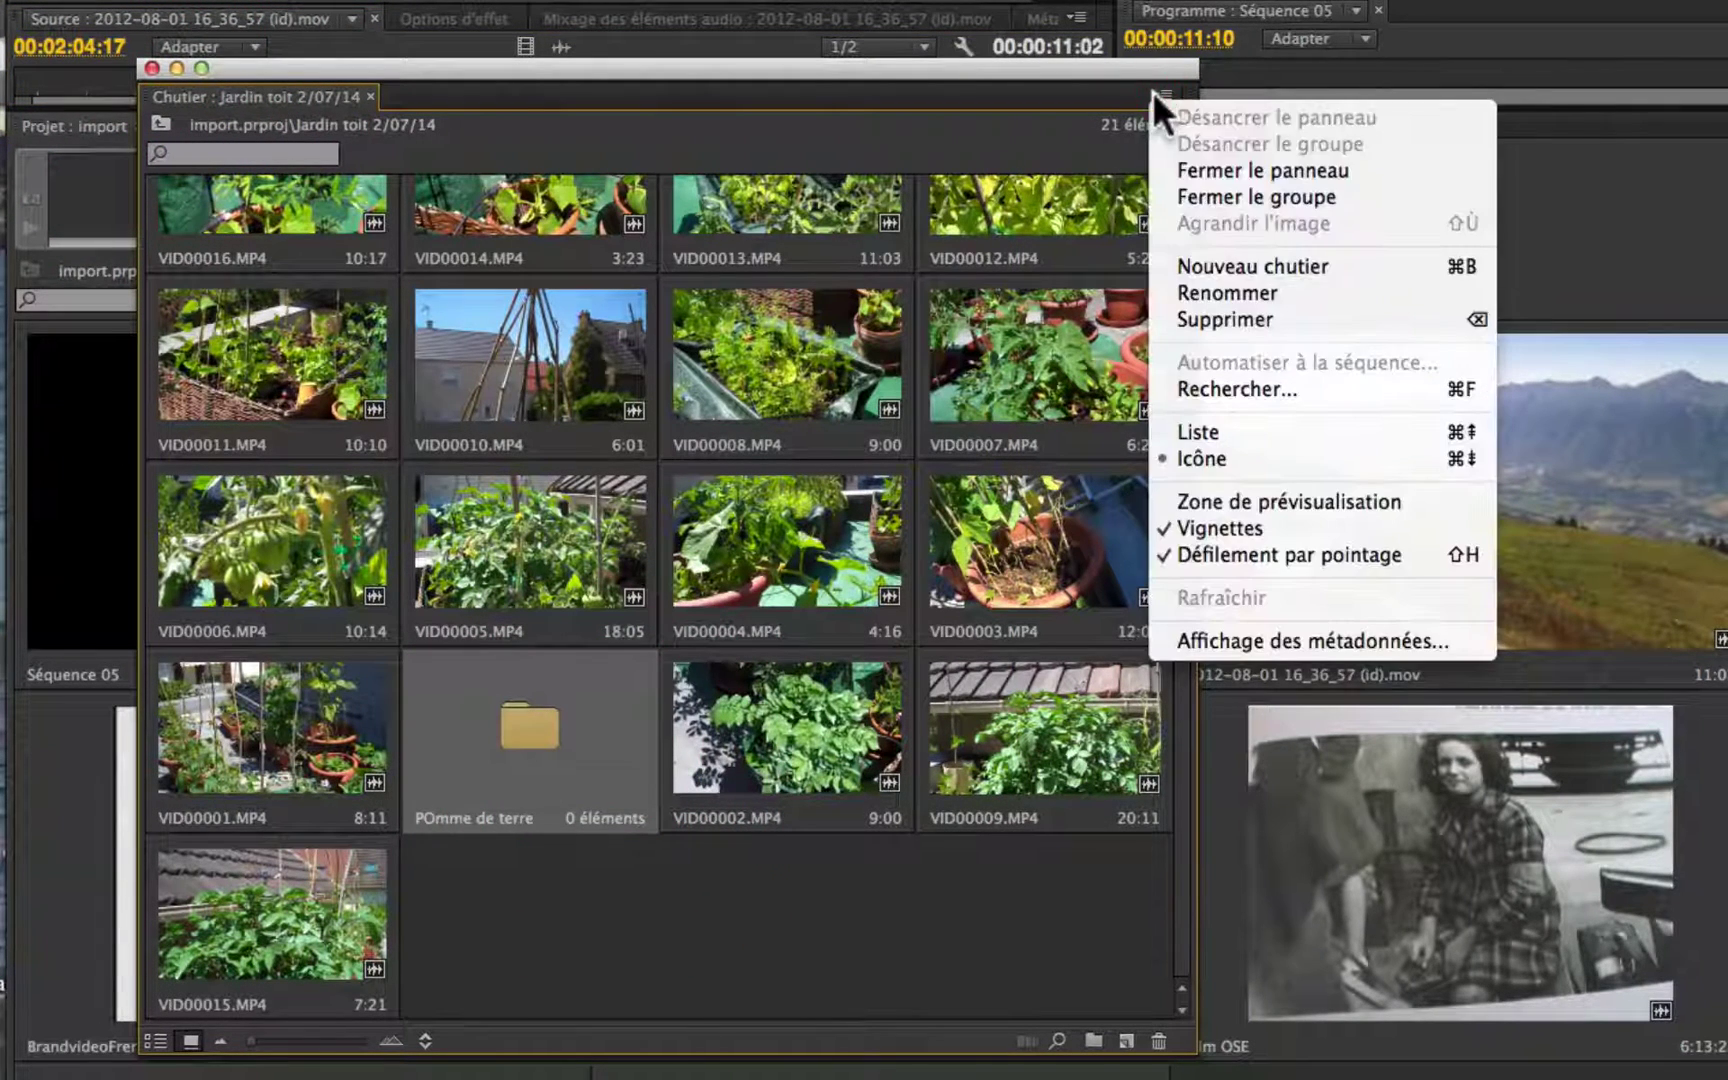
{"action": "left_click", "coordinate": [1238, 309]}
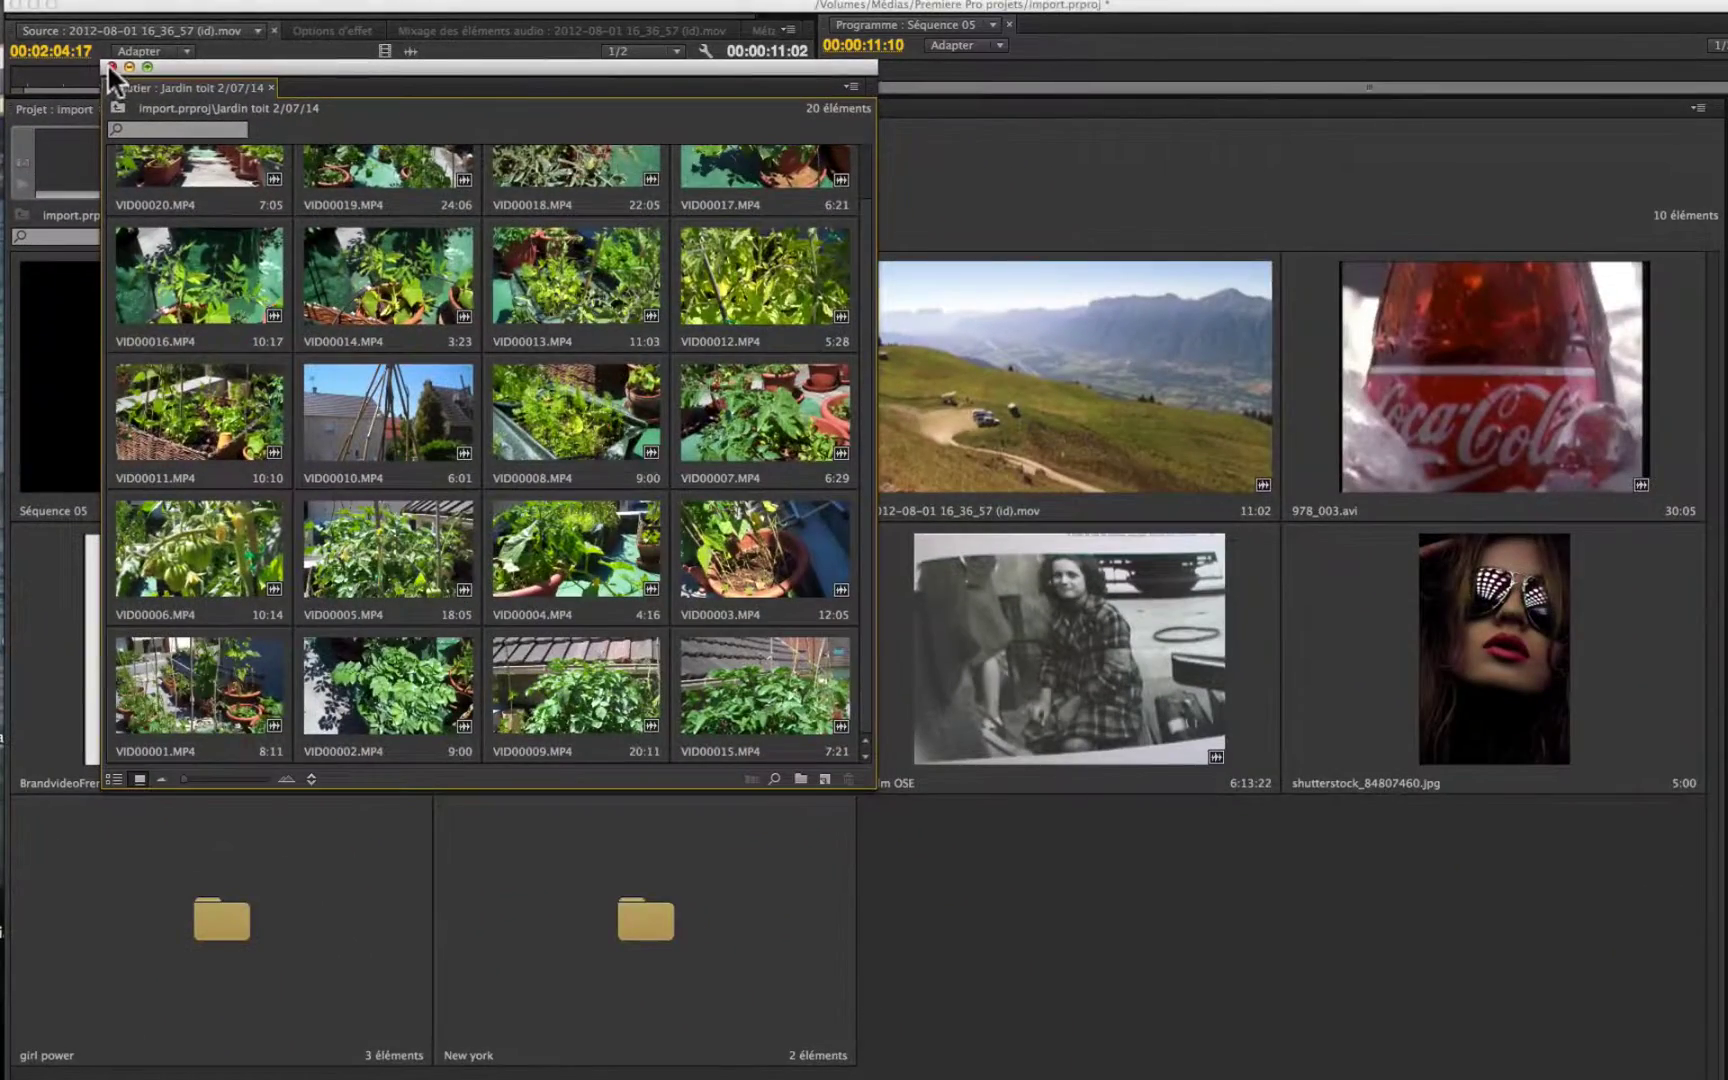
{"action": "left_click", "coordinate": [152, 68]}
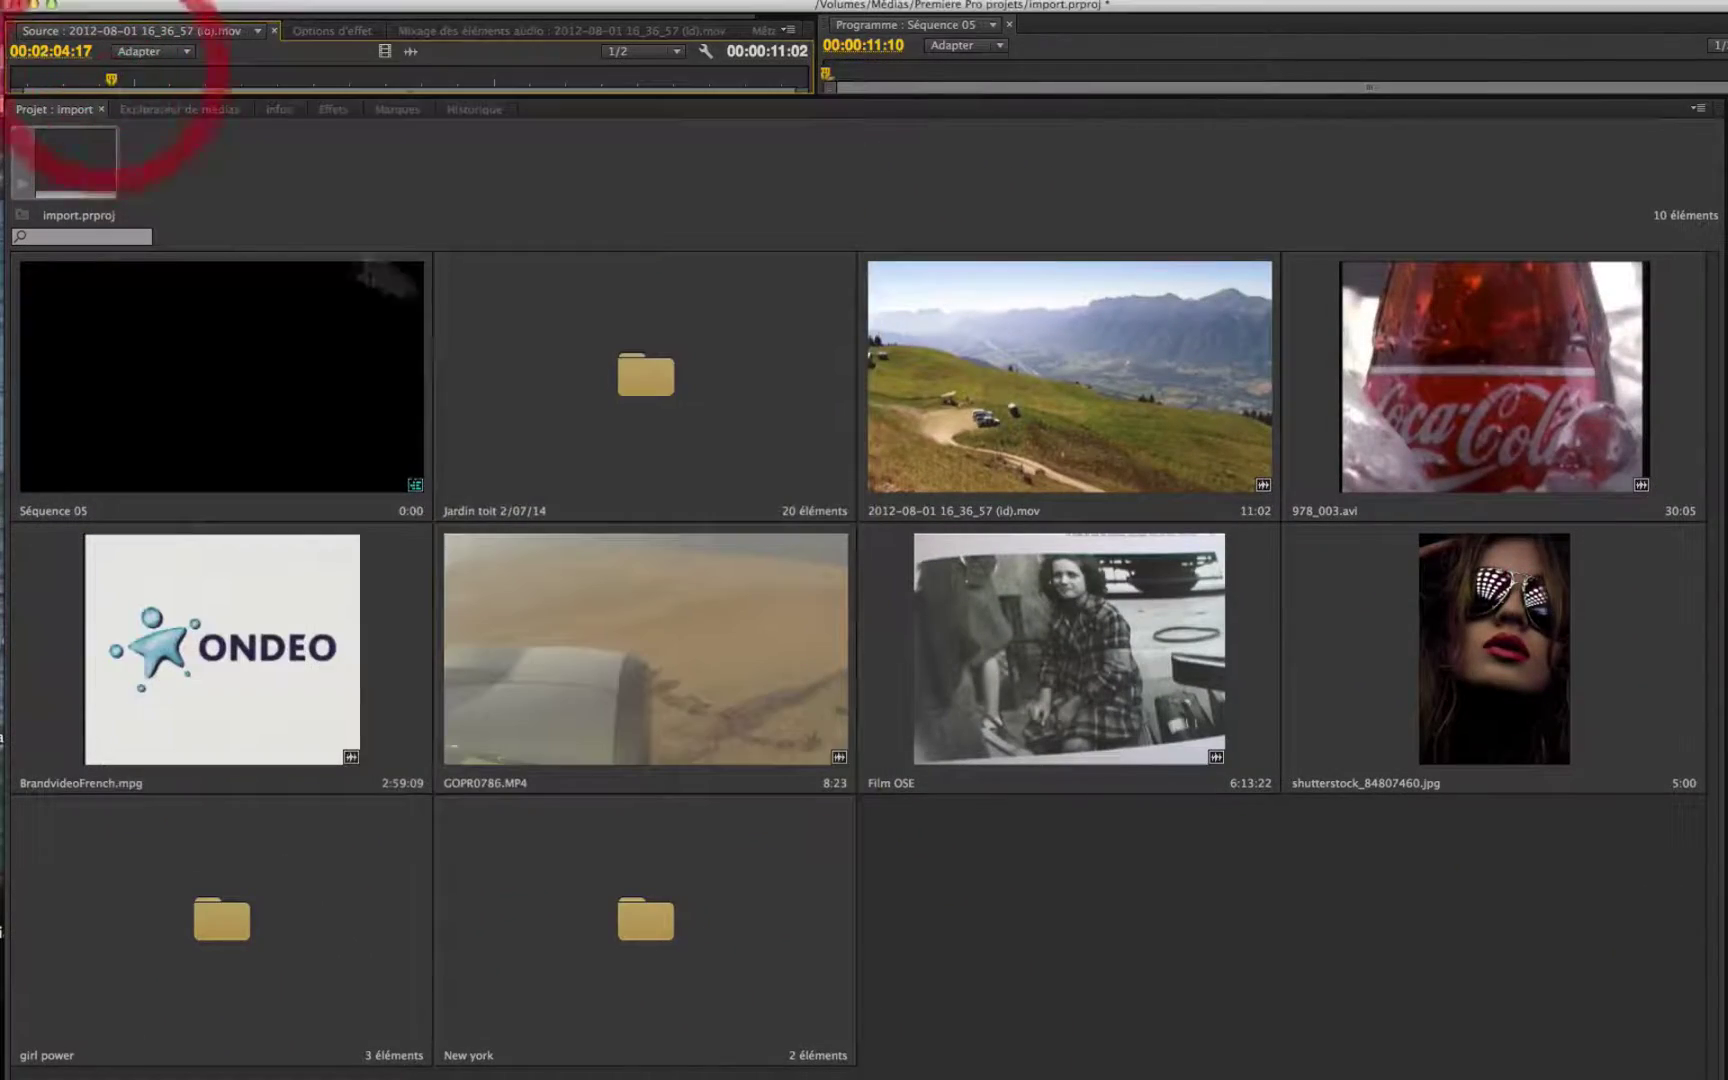
- Switch the Project panel to list view and place the Durée du média and Durée vidéo columns directly after Nom
{"action": "left_click", "coordinate": [1698, 108]}
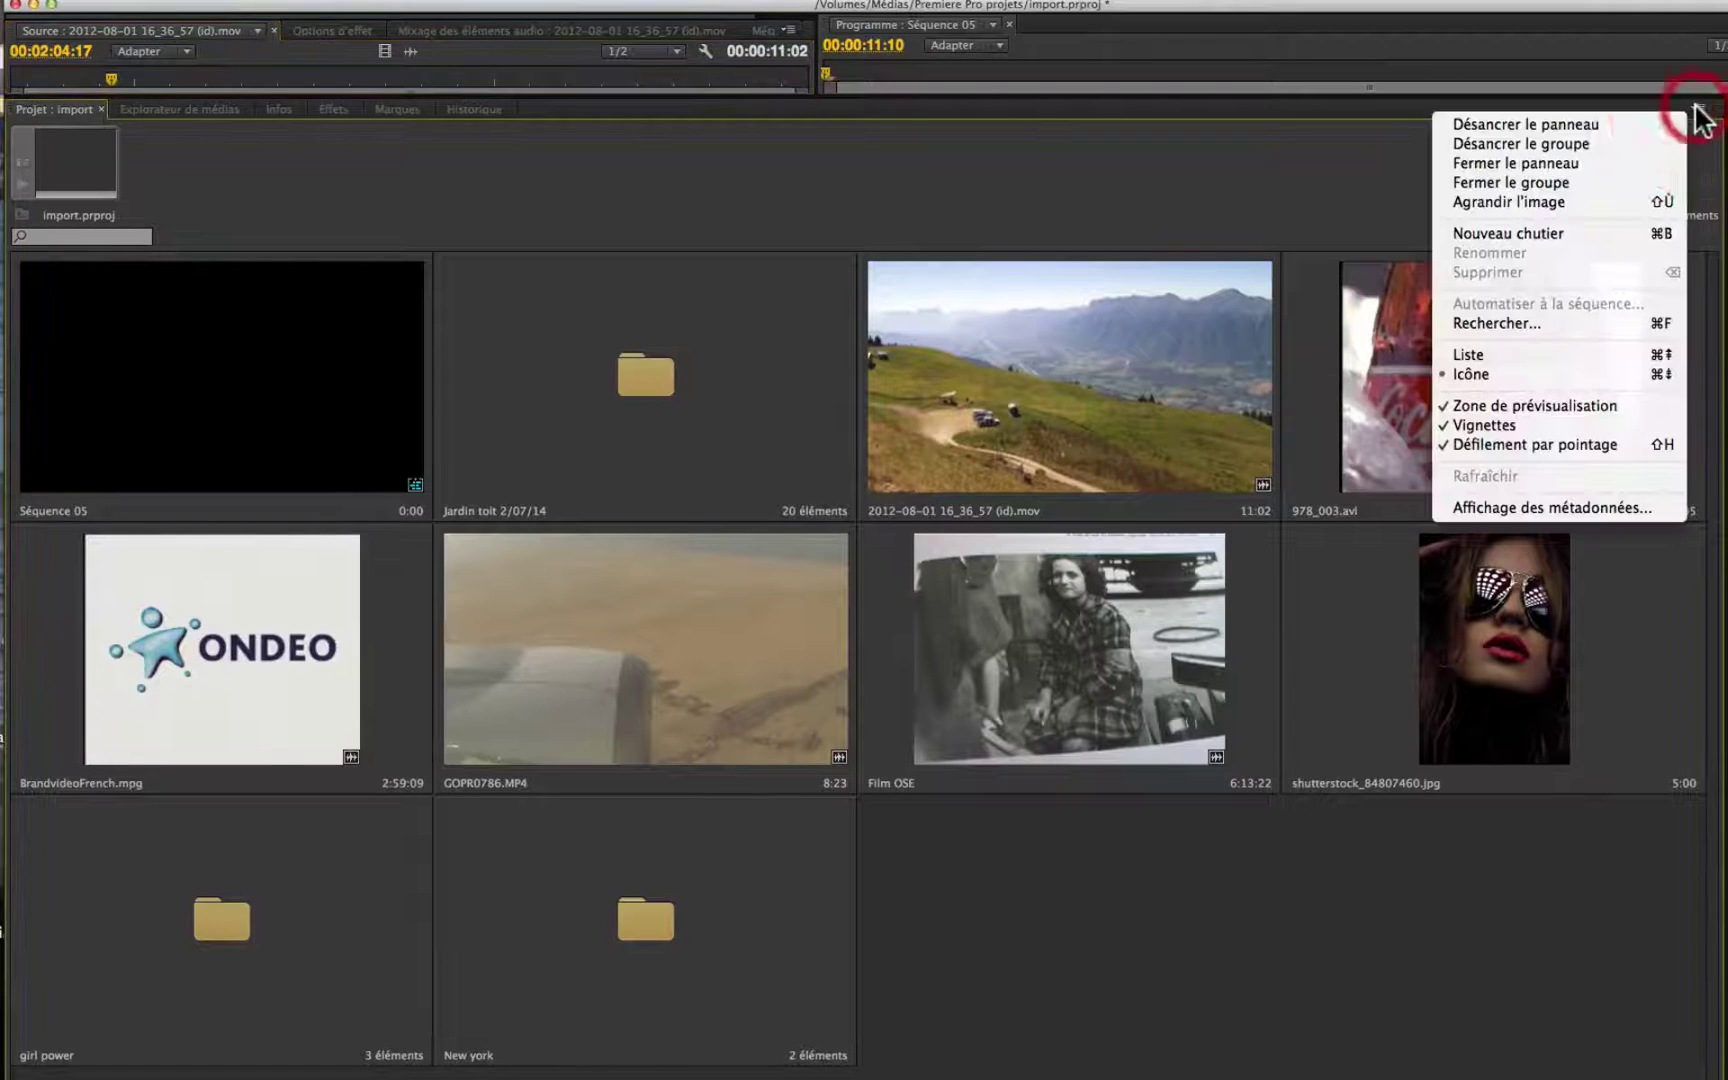
{"action": "left_click", "coordinate": [1610, 356]}
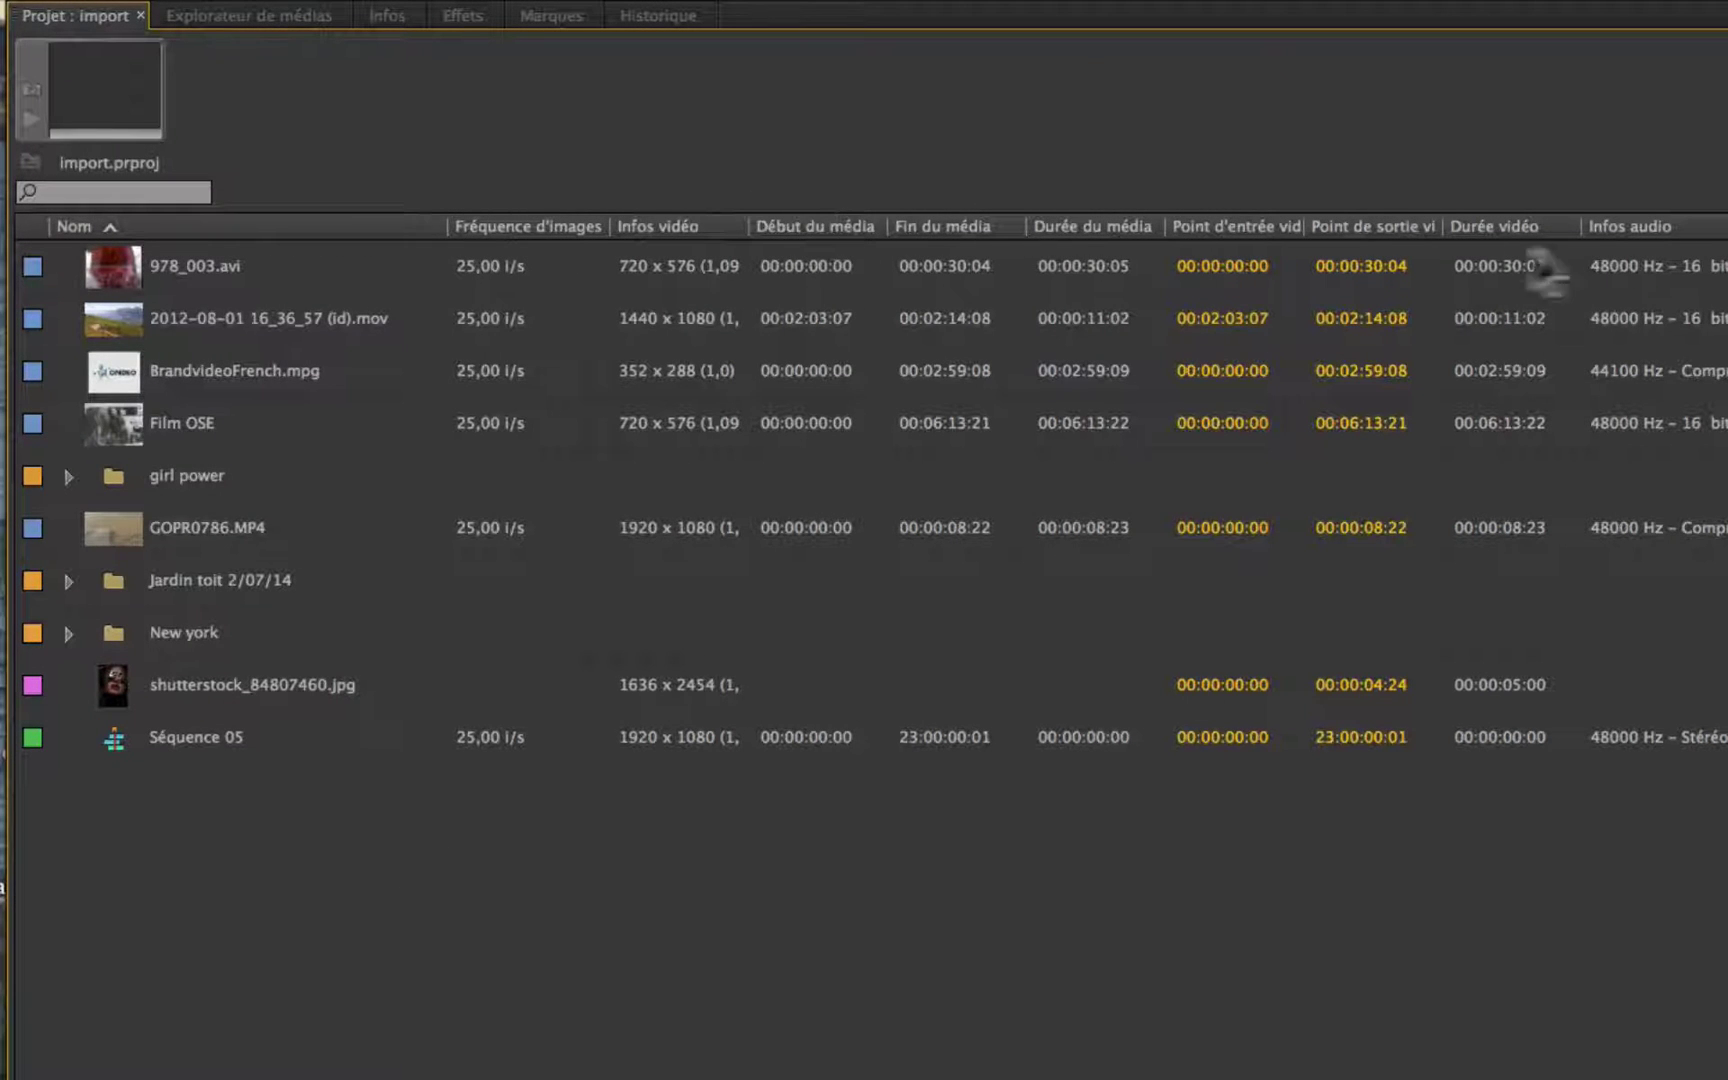
{"action": "left_click", "coordinate": [498, 228]}
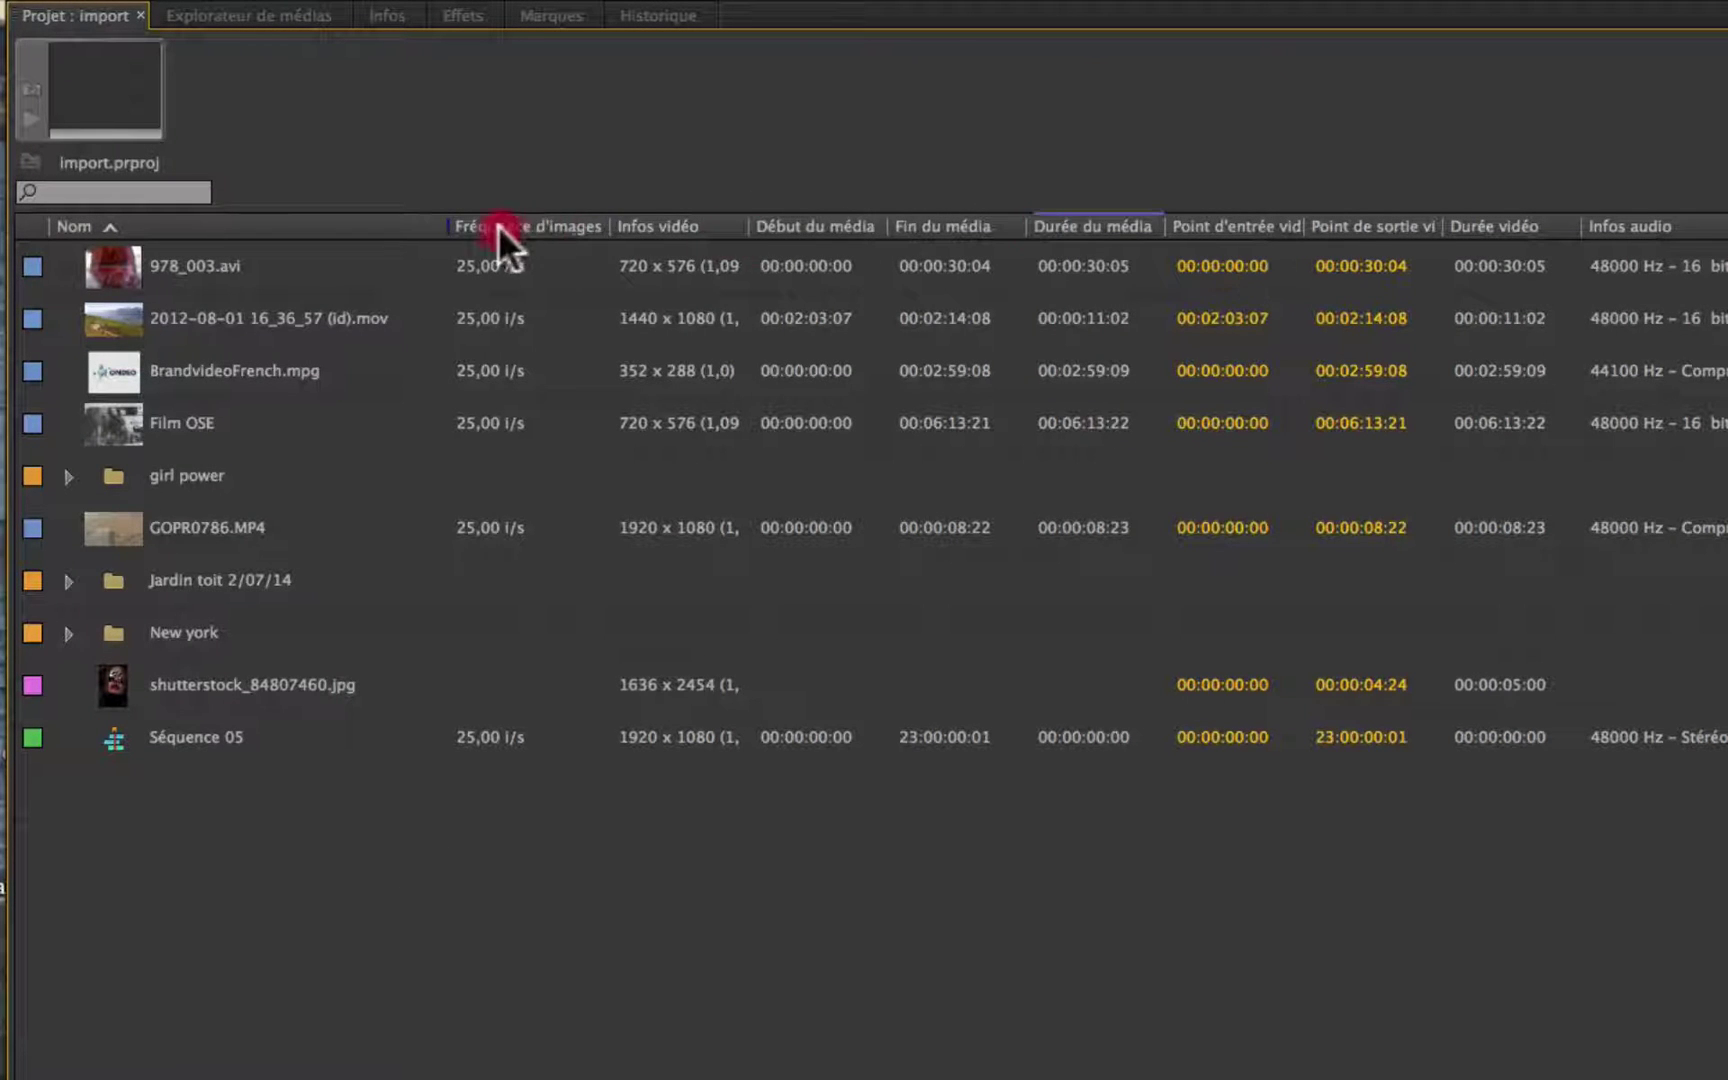
{"action": "left_click_drag", "start_coordinate": [455, 228], "coordinate": [455, 231]}
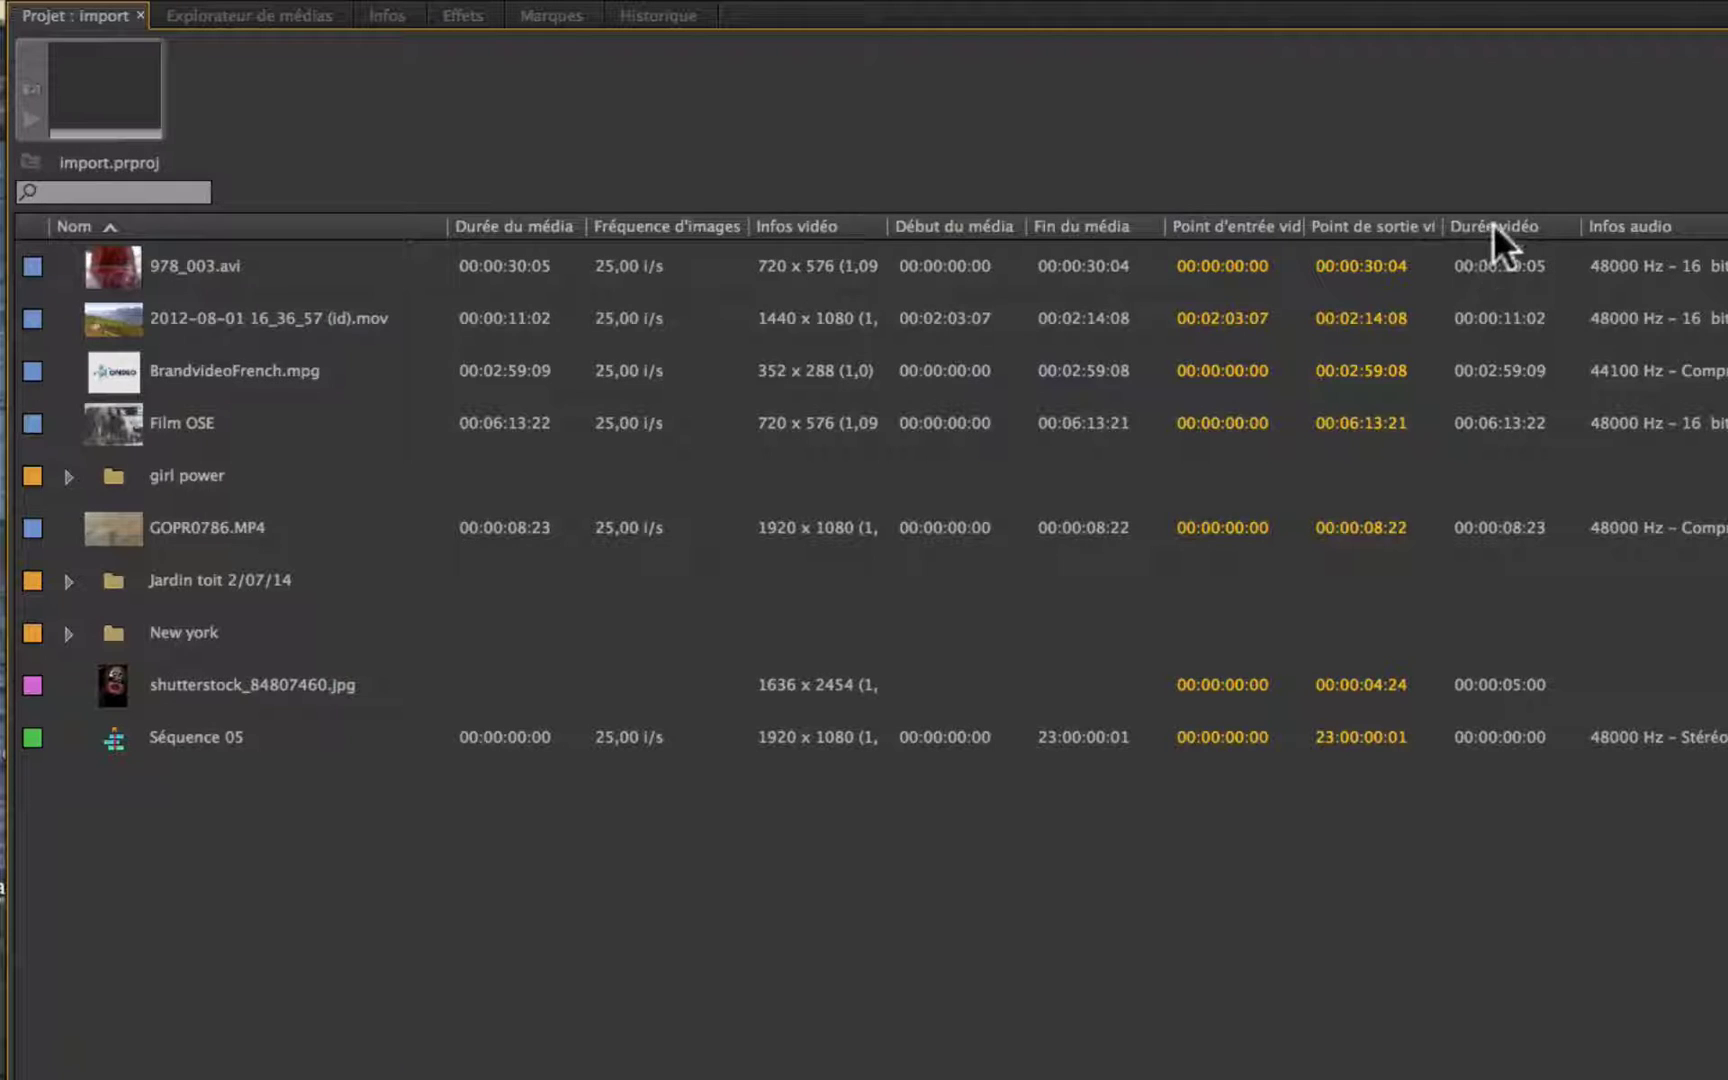
{"action": "mouse_move", "coordinate": [1493, 223]}
{"action": "left_mouse_down"}
{"action": "mouse_move", "coordinate": [554, 215]}
{"action": "mouse_move", "coordinate": [585, 233]}
{"action": "mouse_move", "coordinate": [1608, 210]}
{"action": "mouse_move", "coordinate": [1505, 220]}
{"action": "left_mouse_up"}
{"action": "left_click_drag", "start_coordinate": [762, 227], "coordinate": [603, 234]}
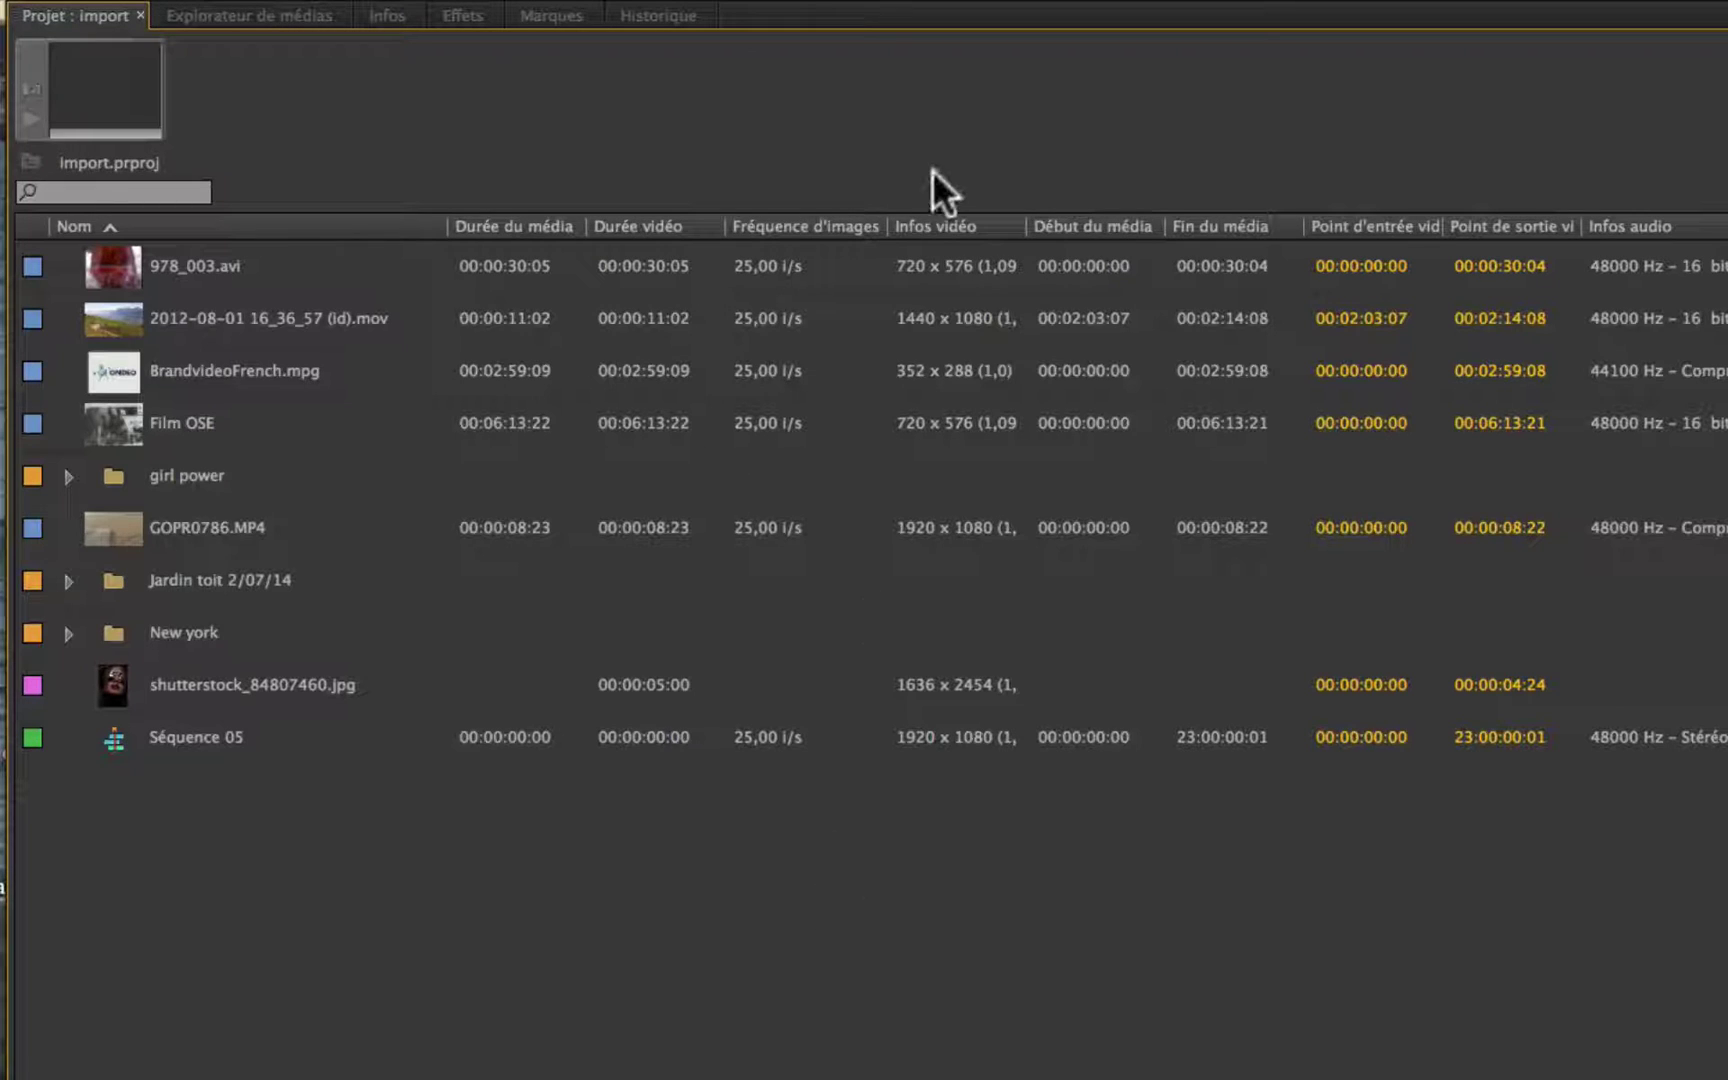
- Narrow the Fréquence d'images column and widen the Infos vidéo and Infos audio columns to show their full contents
{"action": "left_click_drag", "start_coordinate": [883, 220], "coordinate": [828, 226]}
{"action": "left_click_drag", "start_coordinate": [963, 224], "coordinate": [1026, 230]}
{"action": "left_click_drag", "start_coordinate": [1480, 236], "coordinate": [1421, 259]}
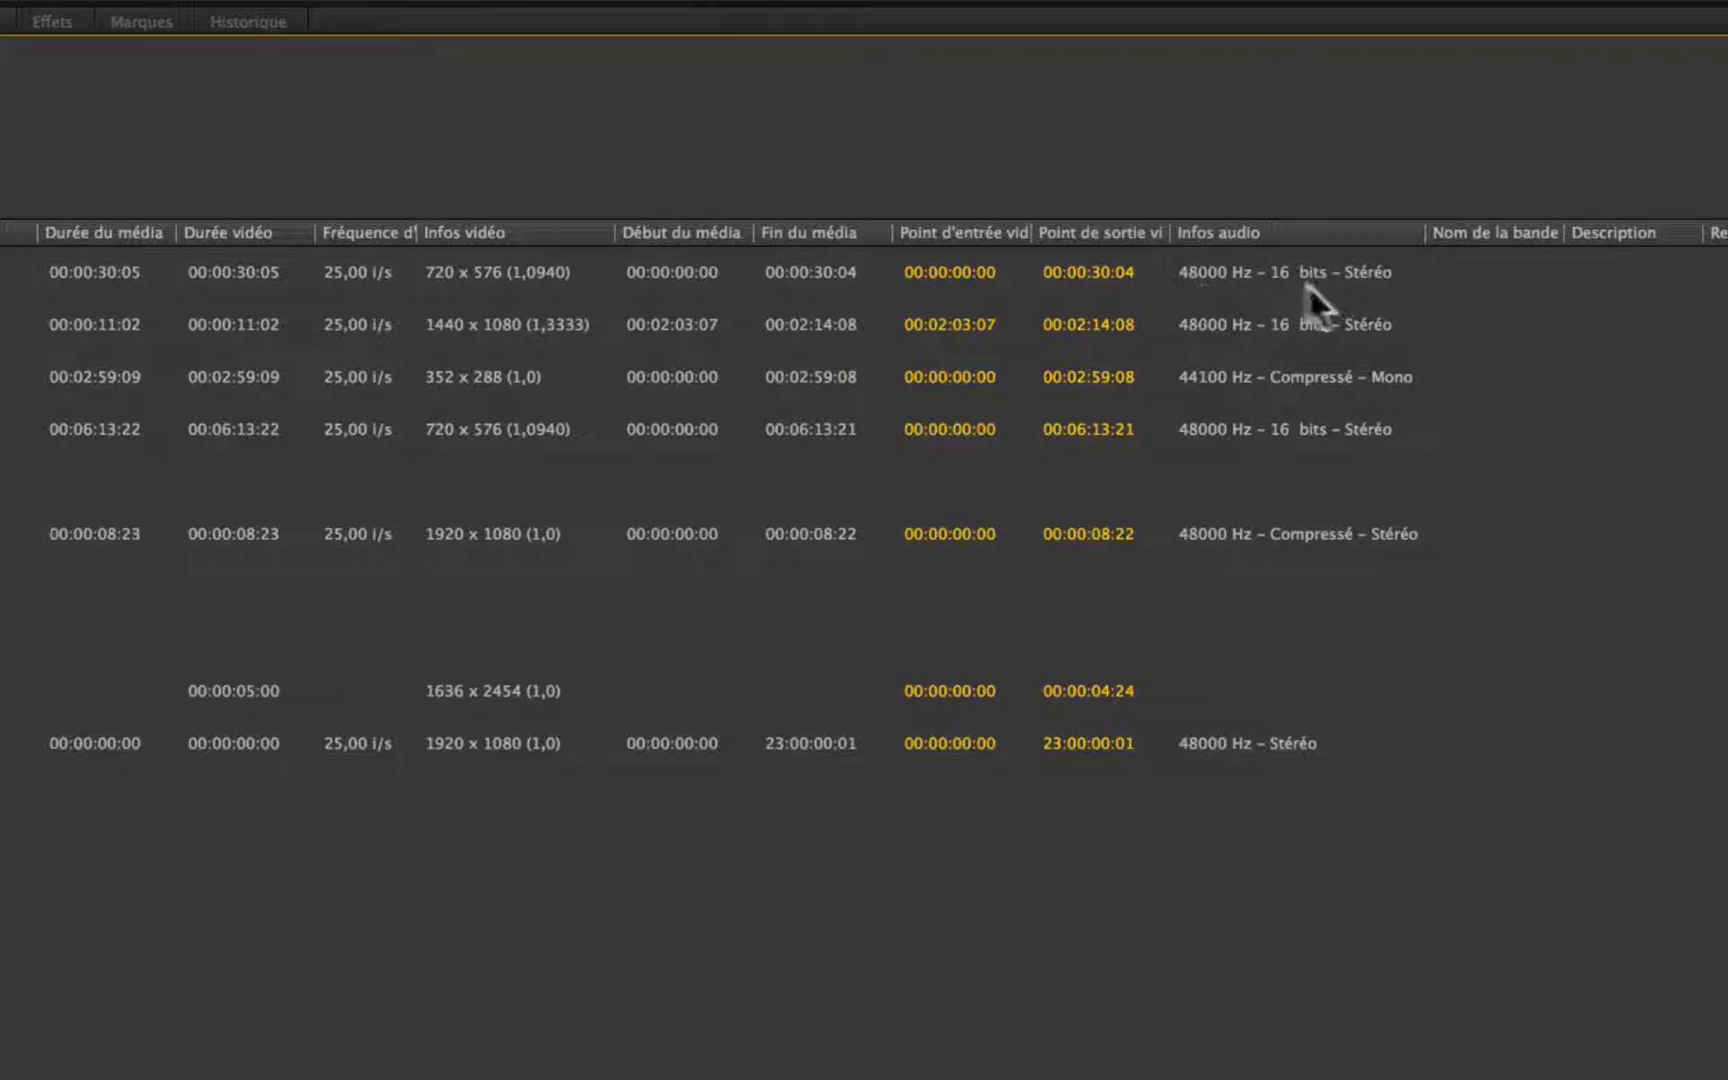
- Sort the project items by Infos audio in descending order and look through the remaining metadata columns
{"action": "left_click", "coordinate": [1262, 231]}
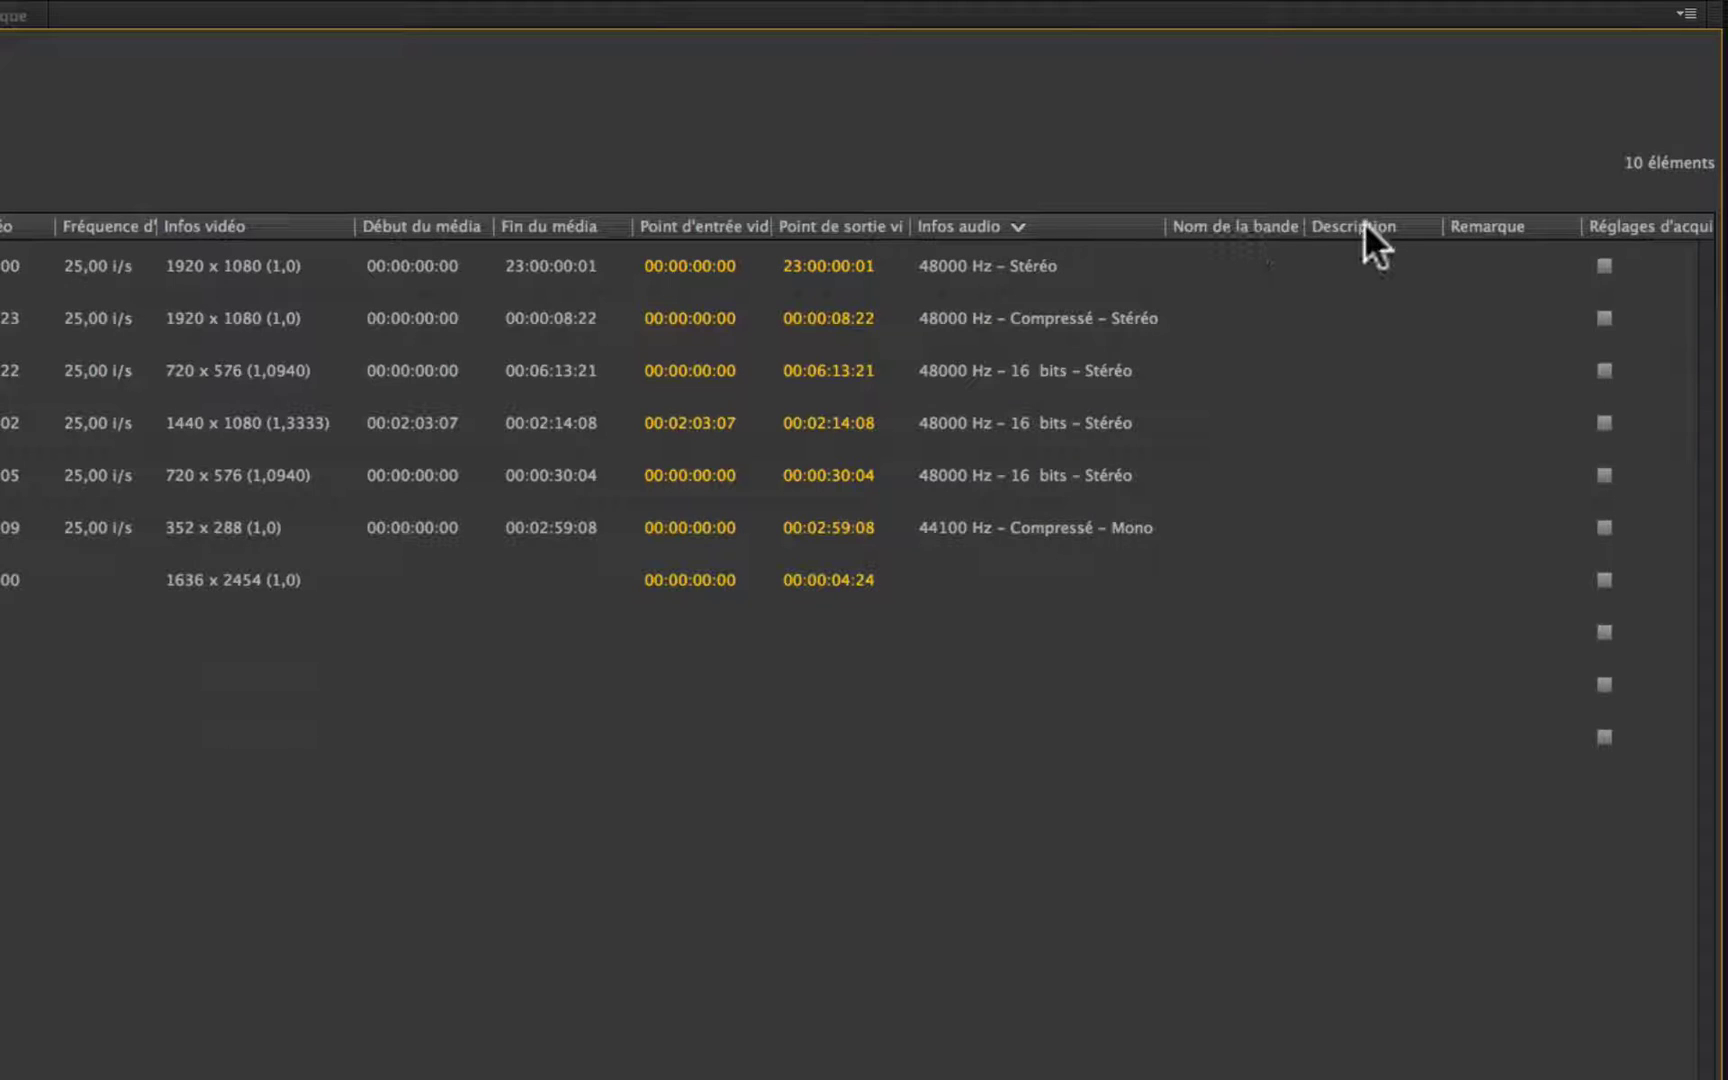
{"action": "scroll", "coordinate": [1434, 256], "scroll_direction": "right", "scroll_amount": 5}
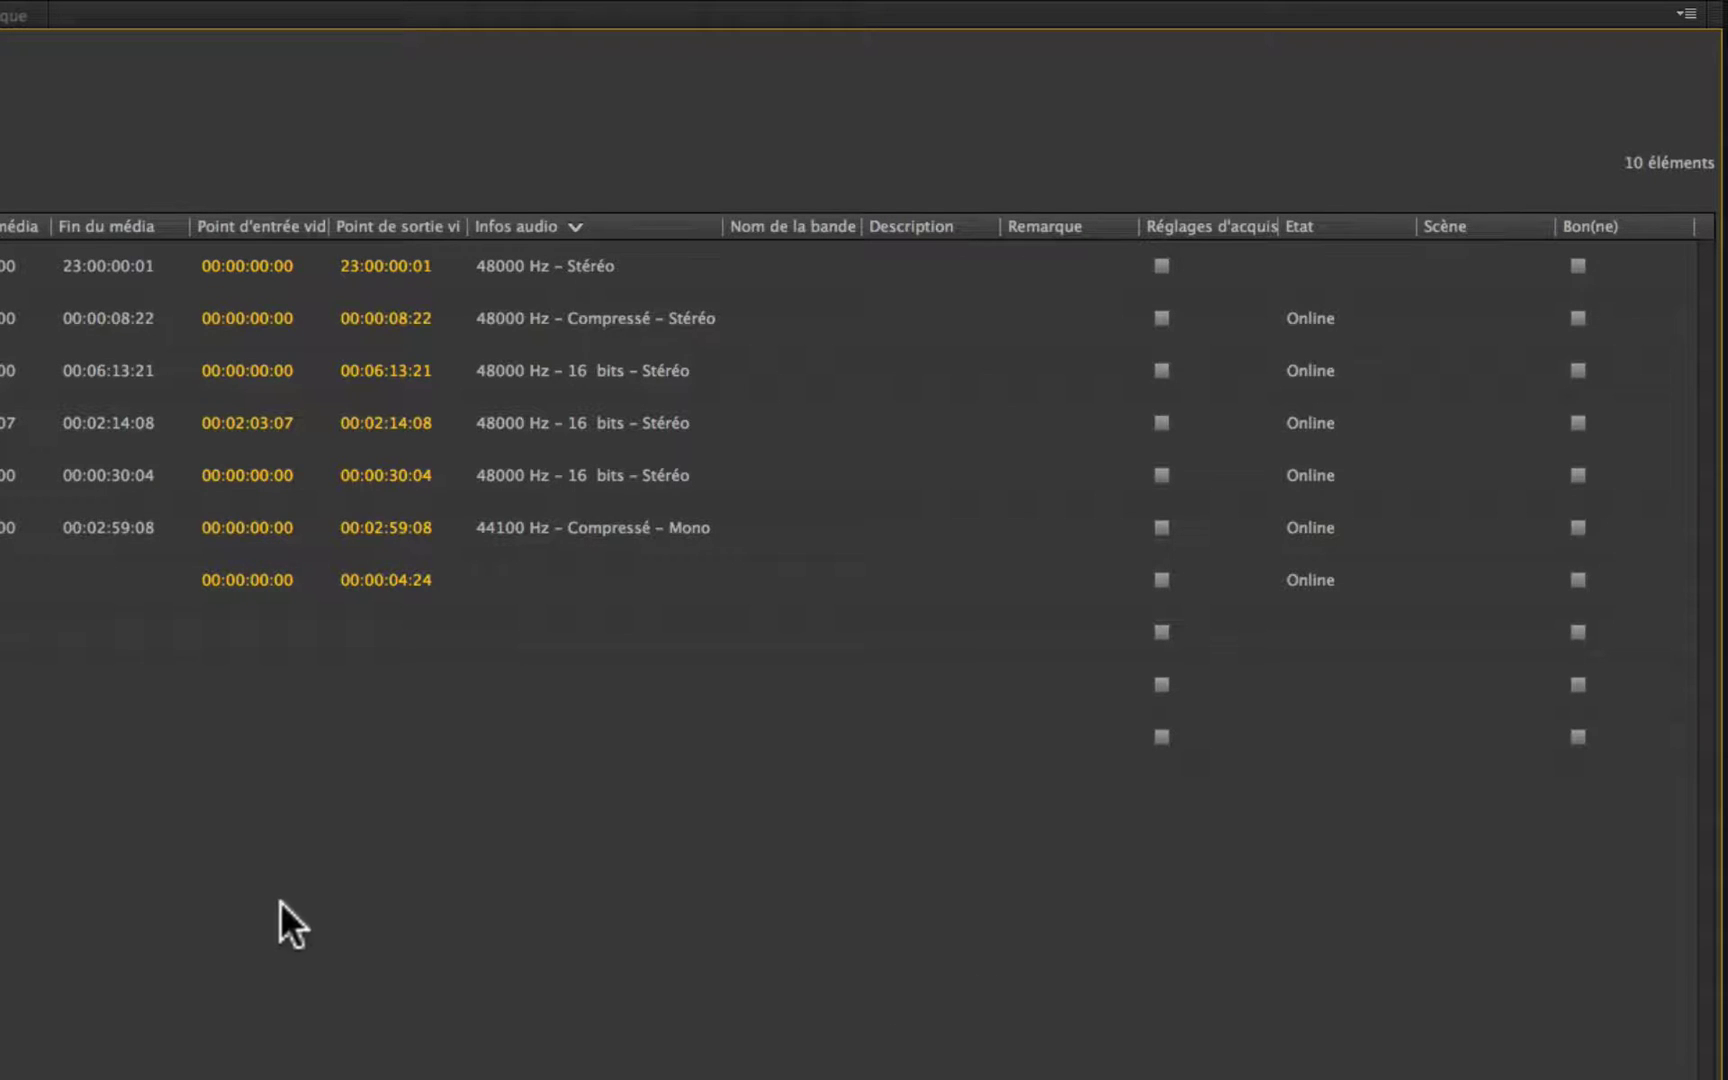
{"action": "scroll", "coordinate": [14, 711], "scroll_direction": "left", "scroll_amount": 10}
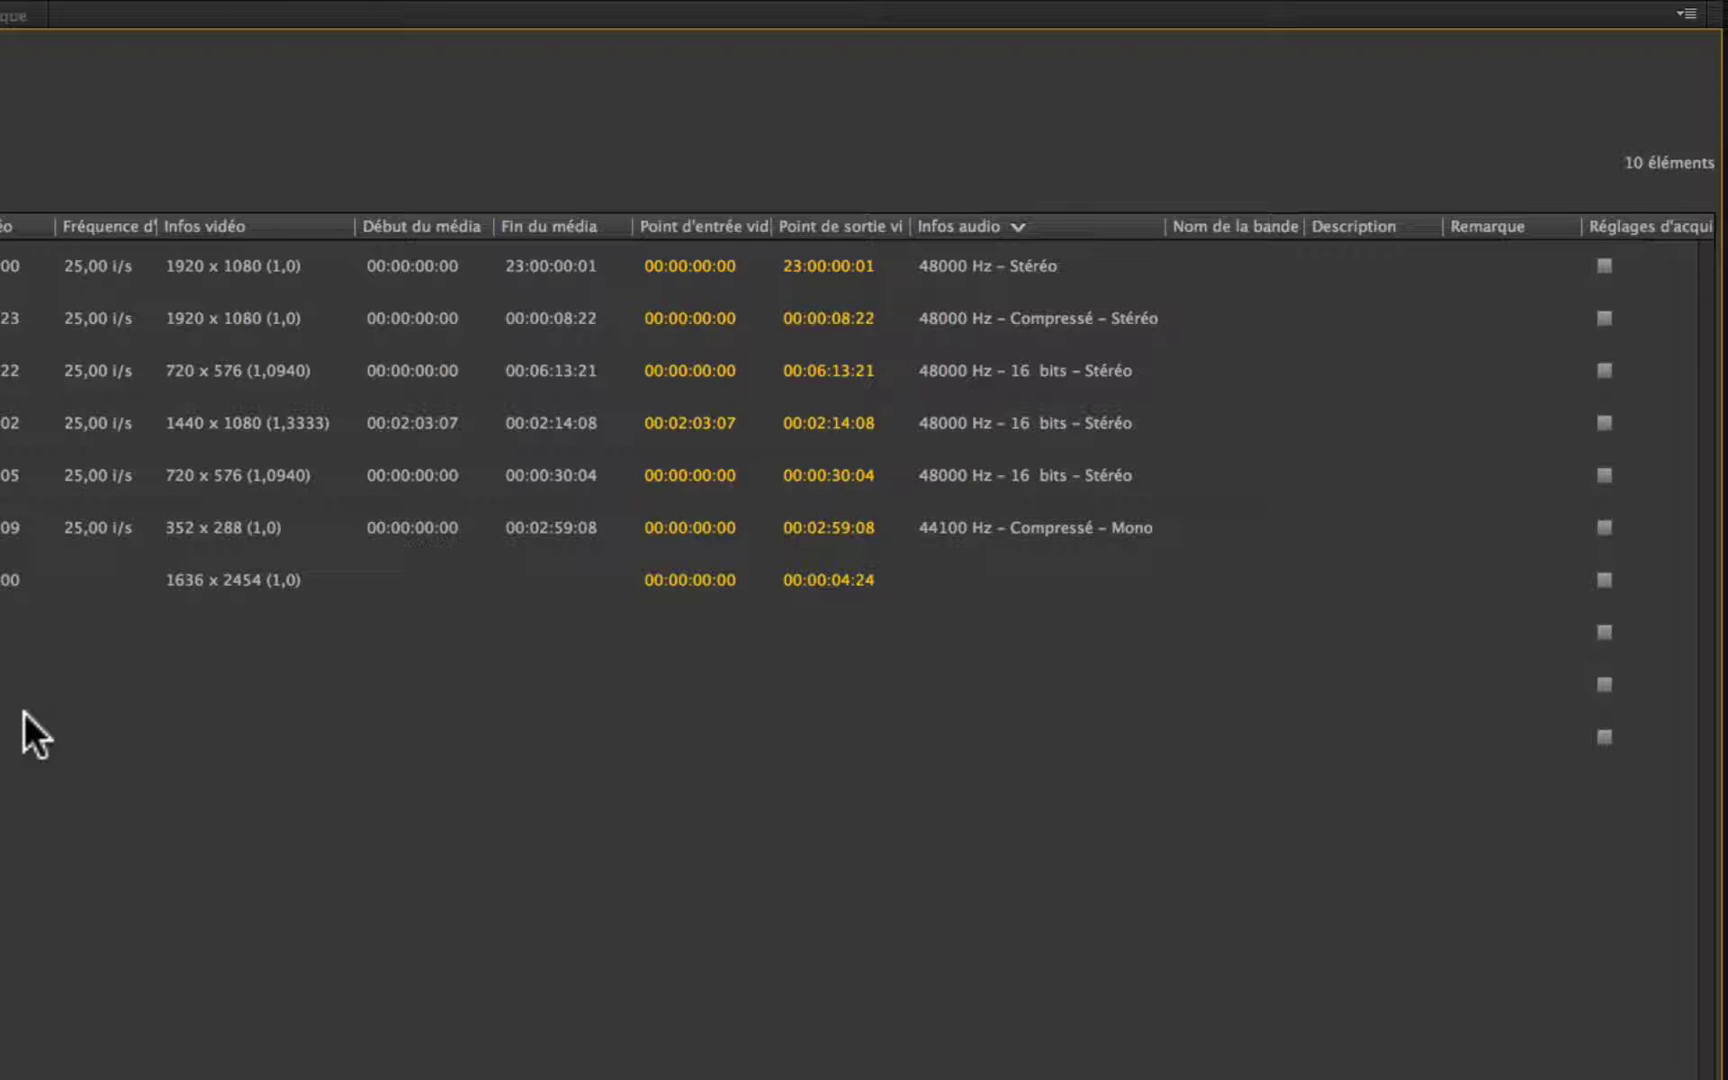
- Open the metadata display settings and enable Libellé under Métadonnées du projet Premiere Pro
{"action": "left_click", "coordinate": [1686, 13]}
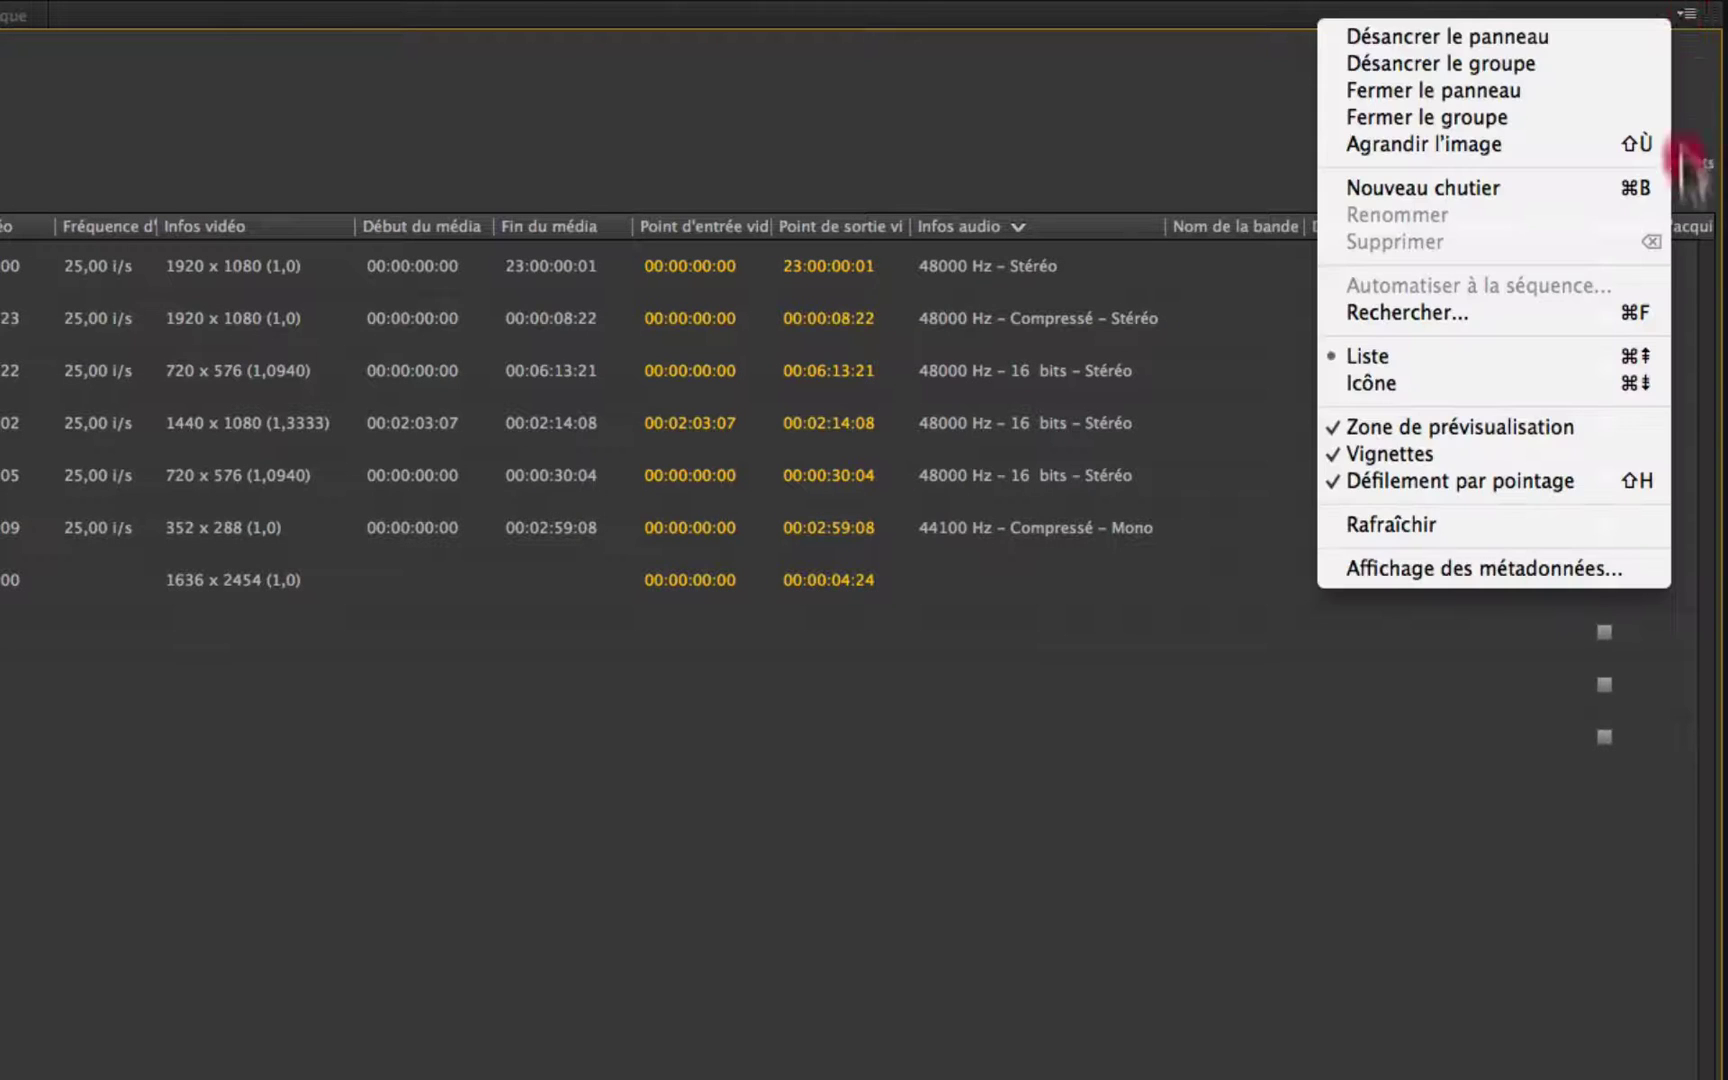
{"action": "left_click", "coordinate": [1656, 566]}
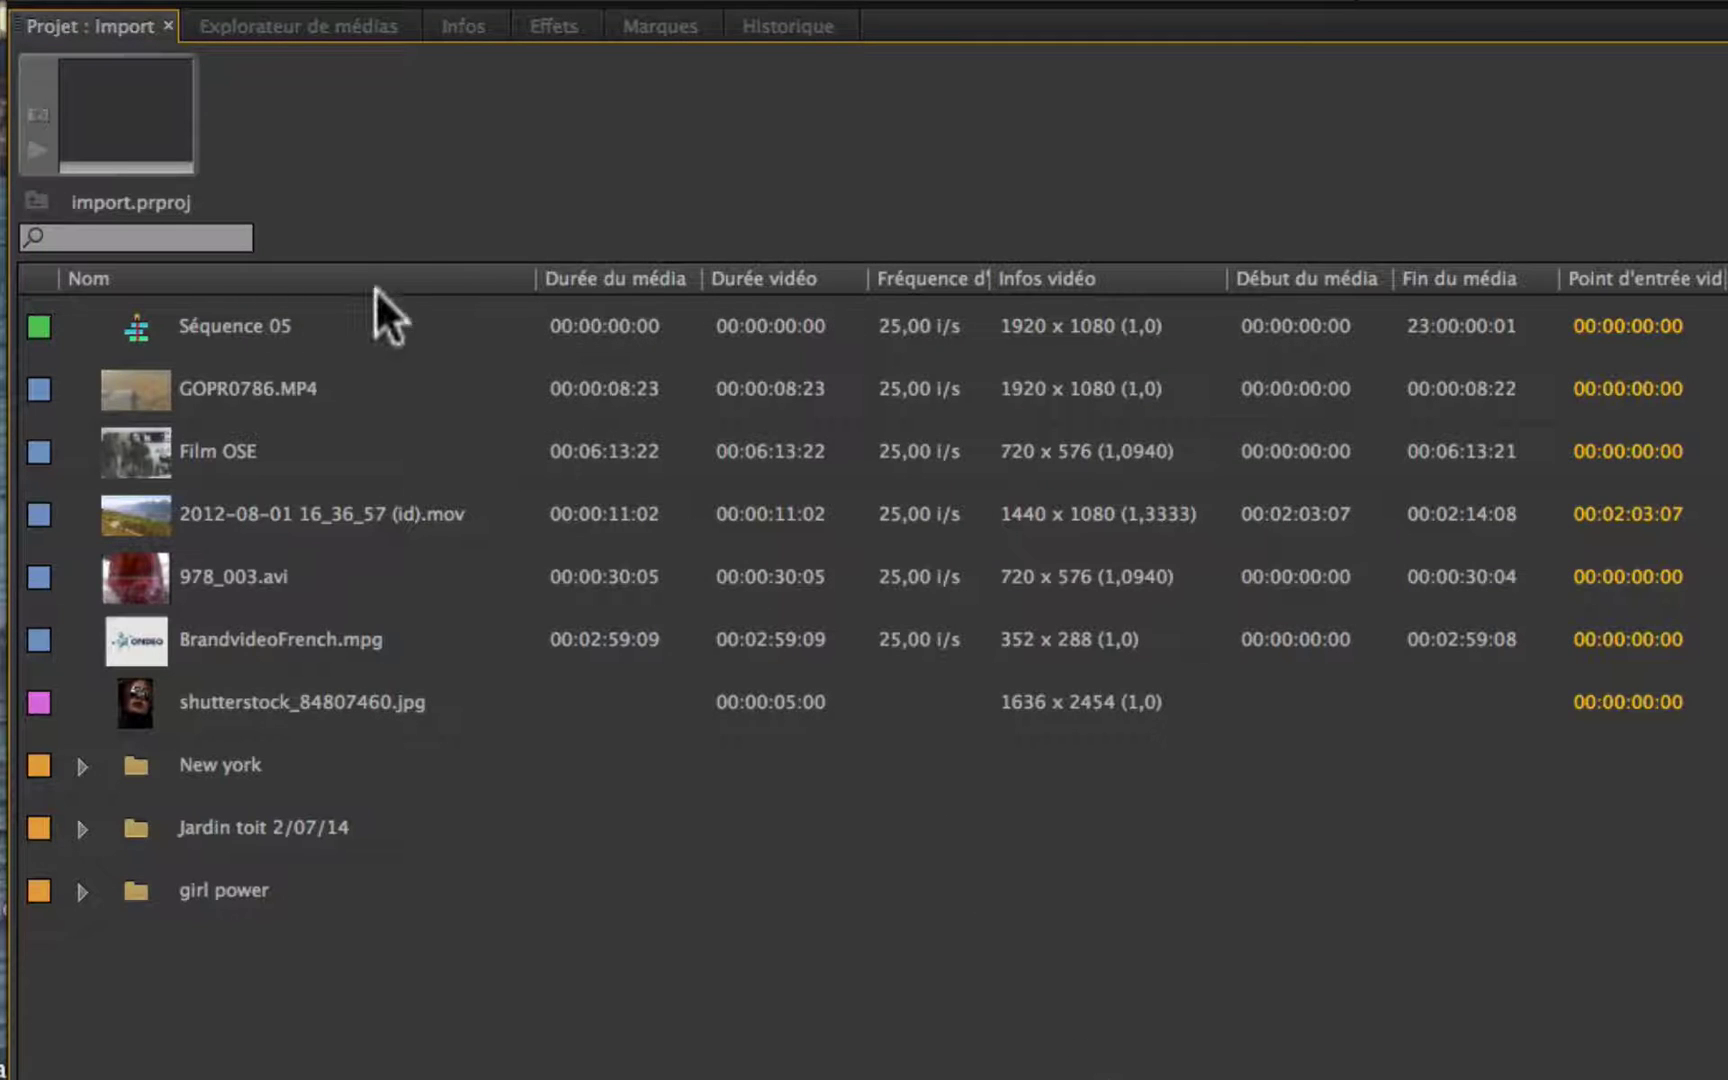
{"action": "right_click", "coordinate": [372, 273]}
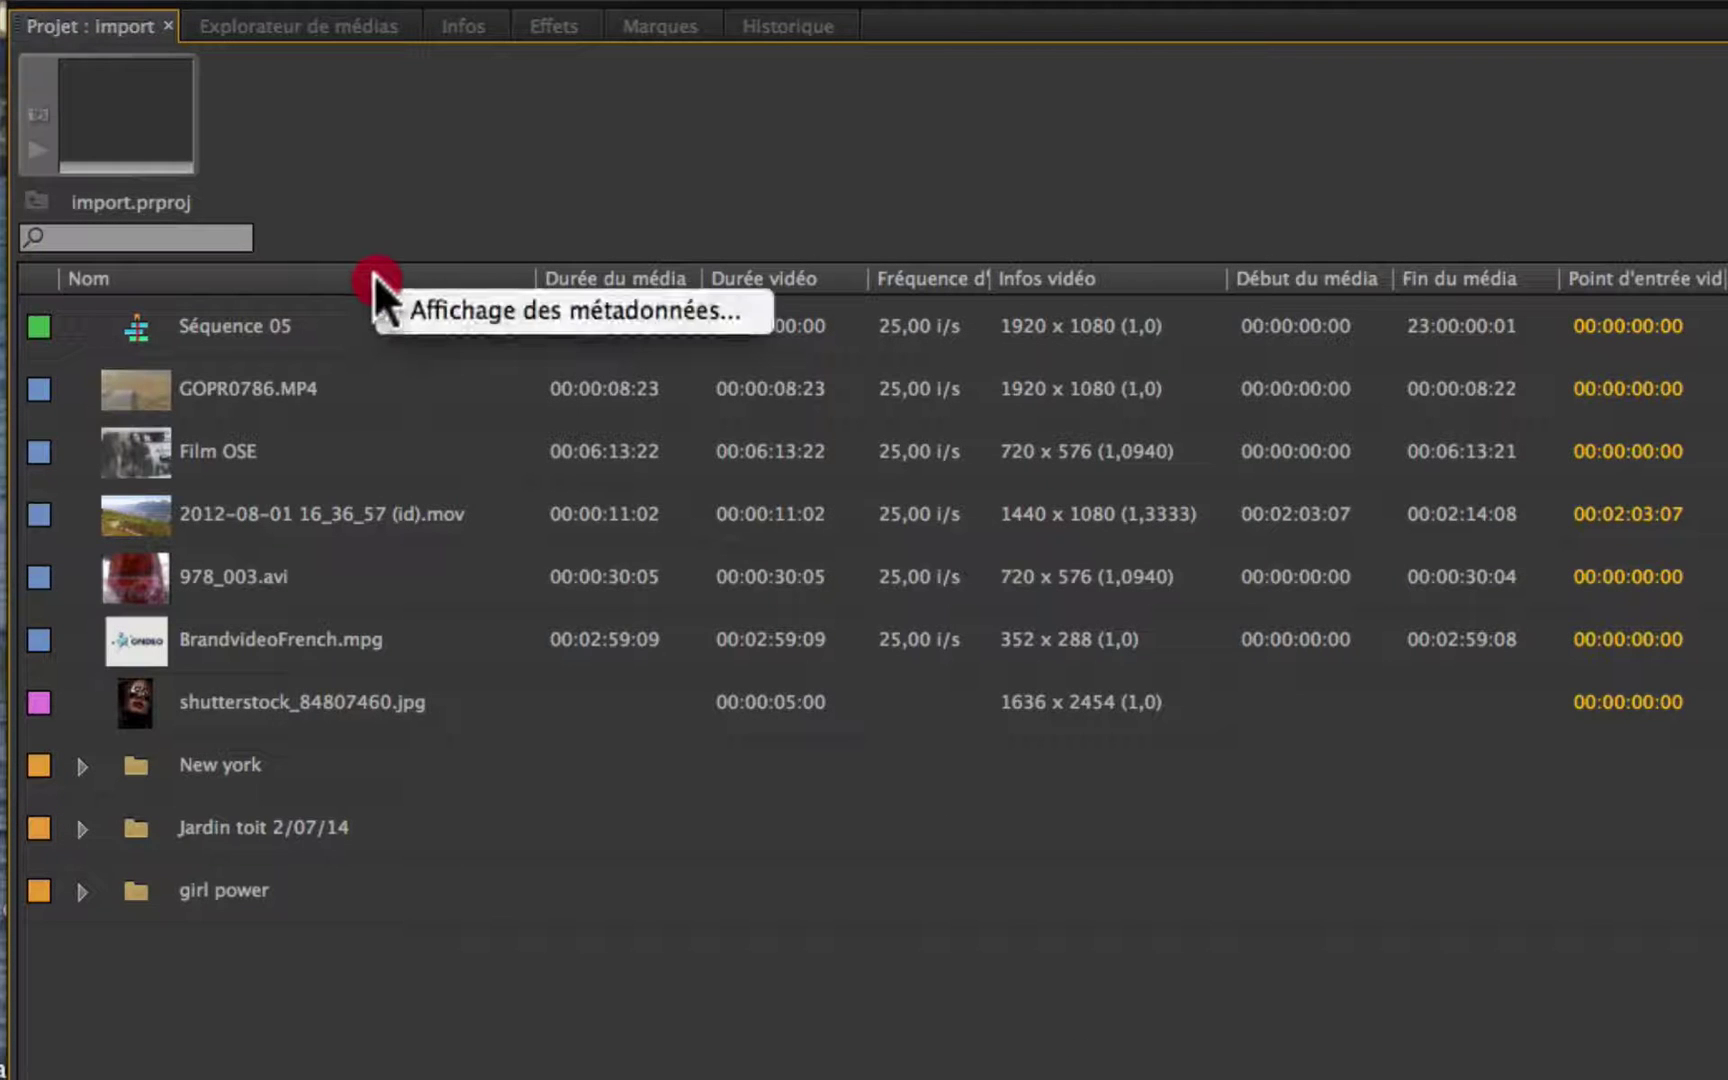
{"action": "left_click", "coordinate": [430, 312]}
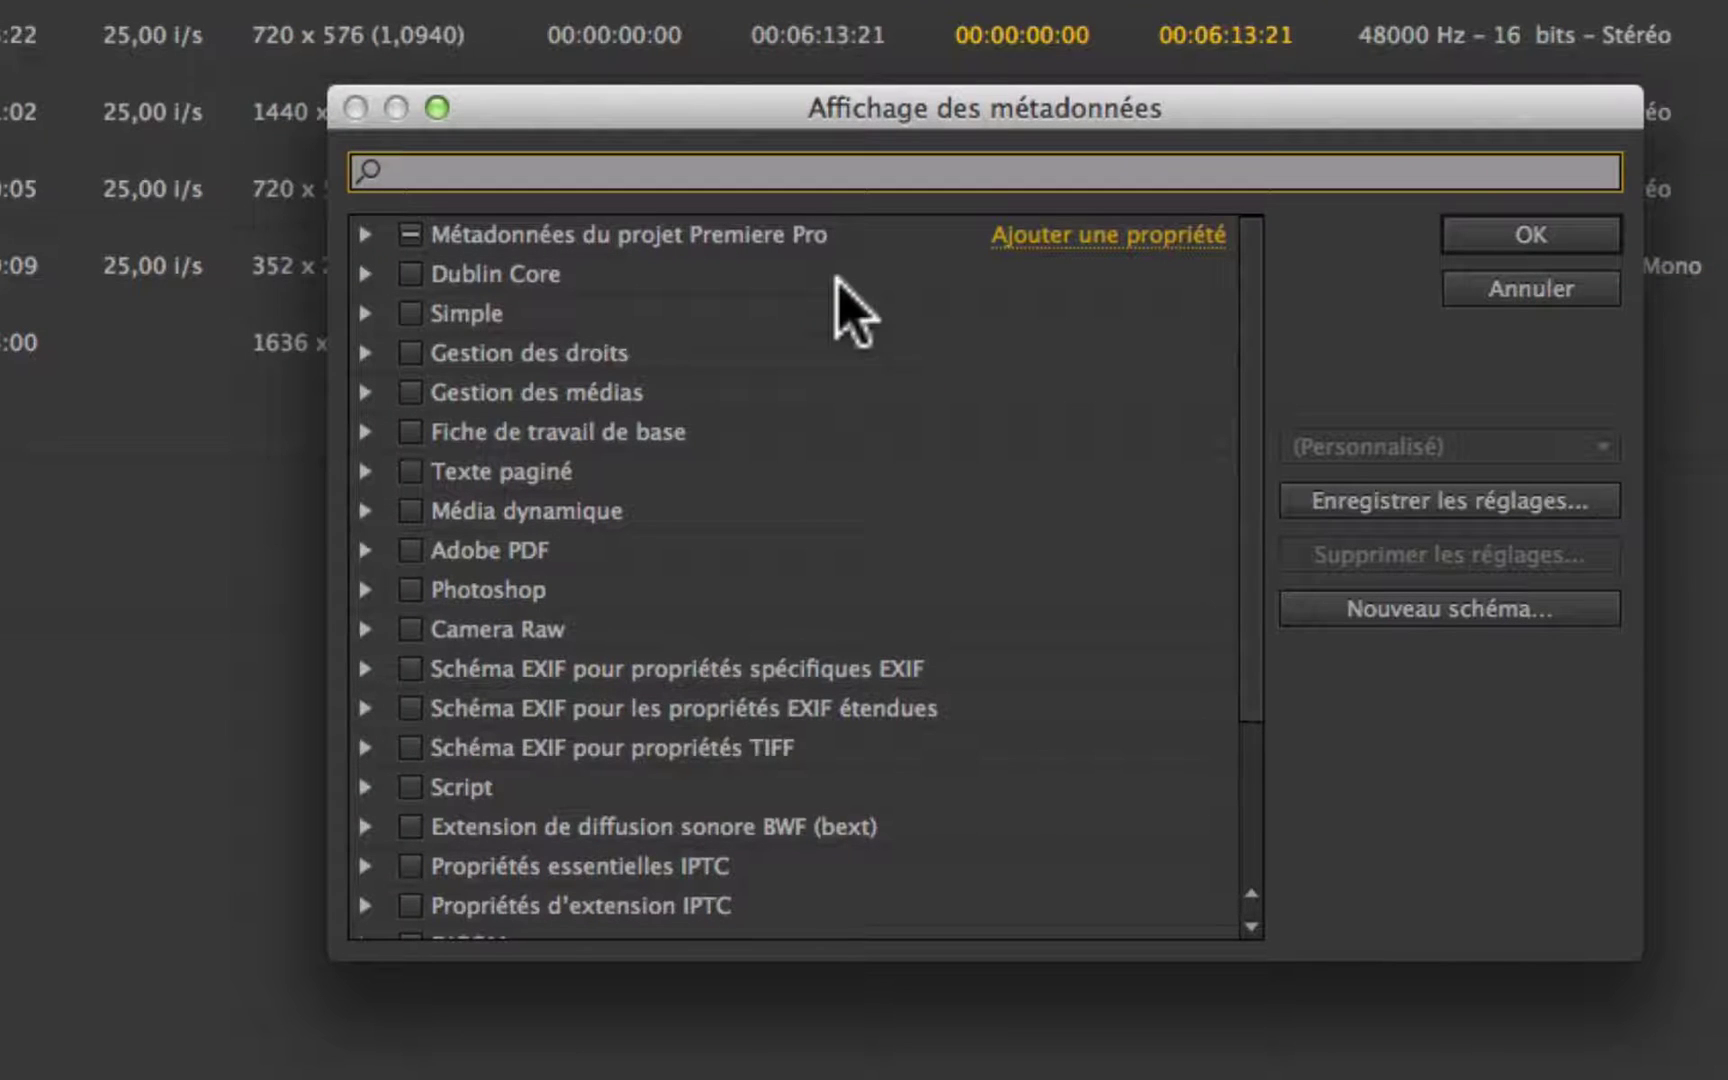
{"action": "left_click", "coordinate": [364, 234]}
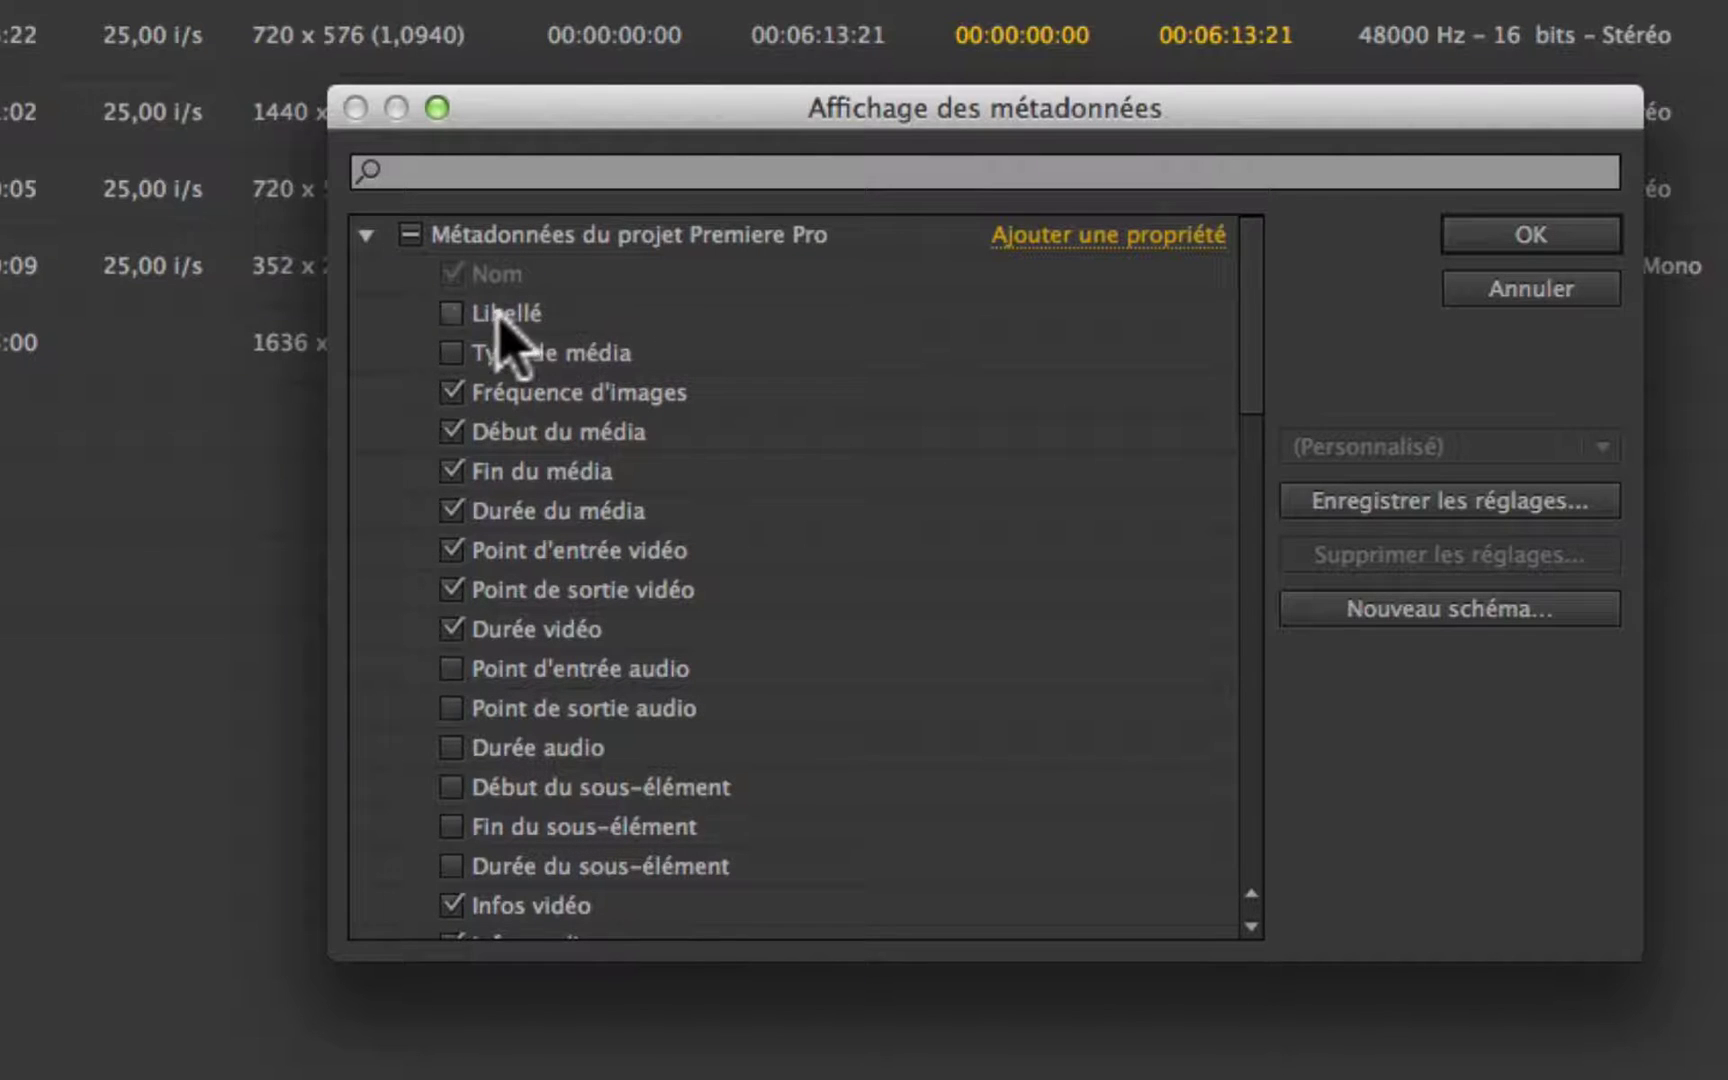
{"action": "left_click", "coordinate": [450, 315]}
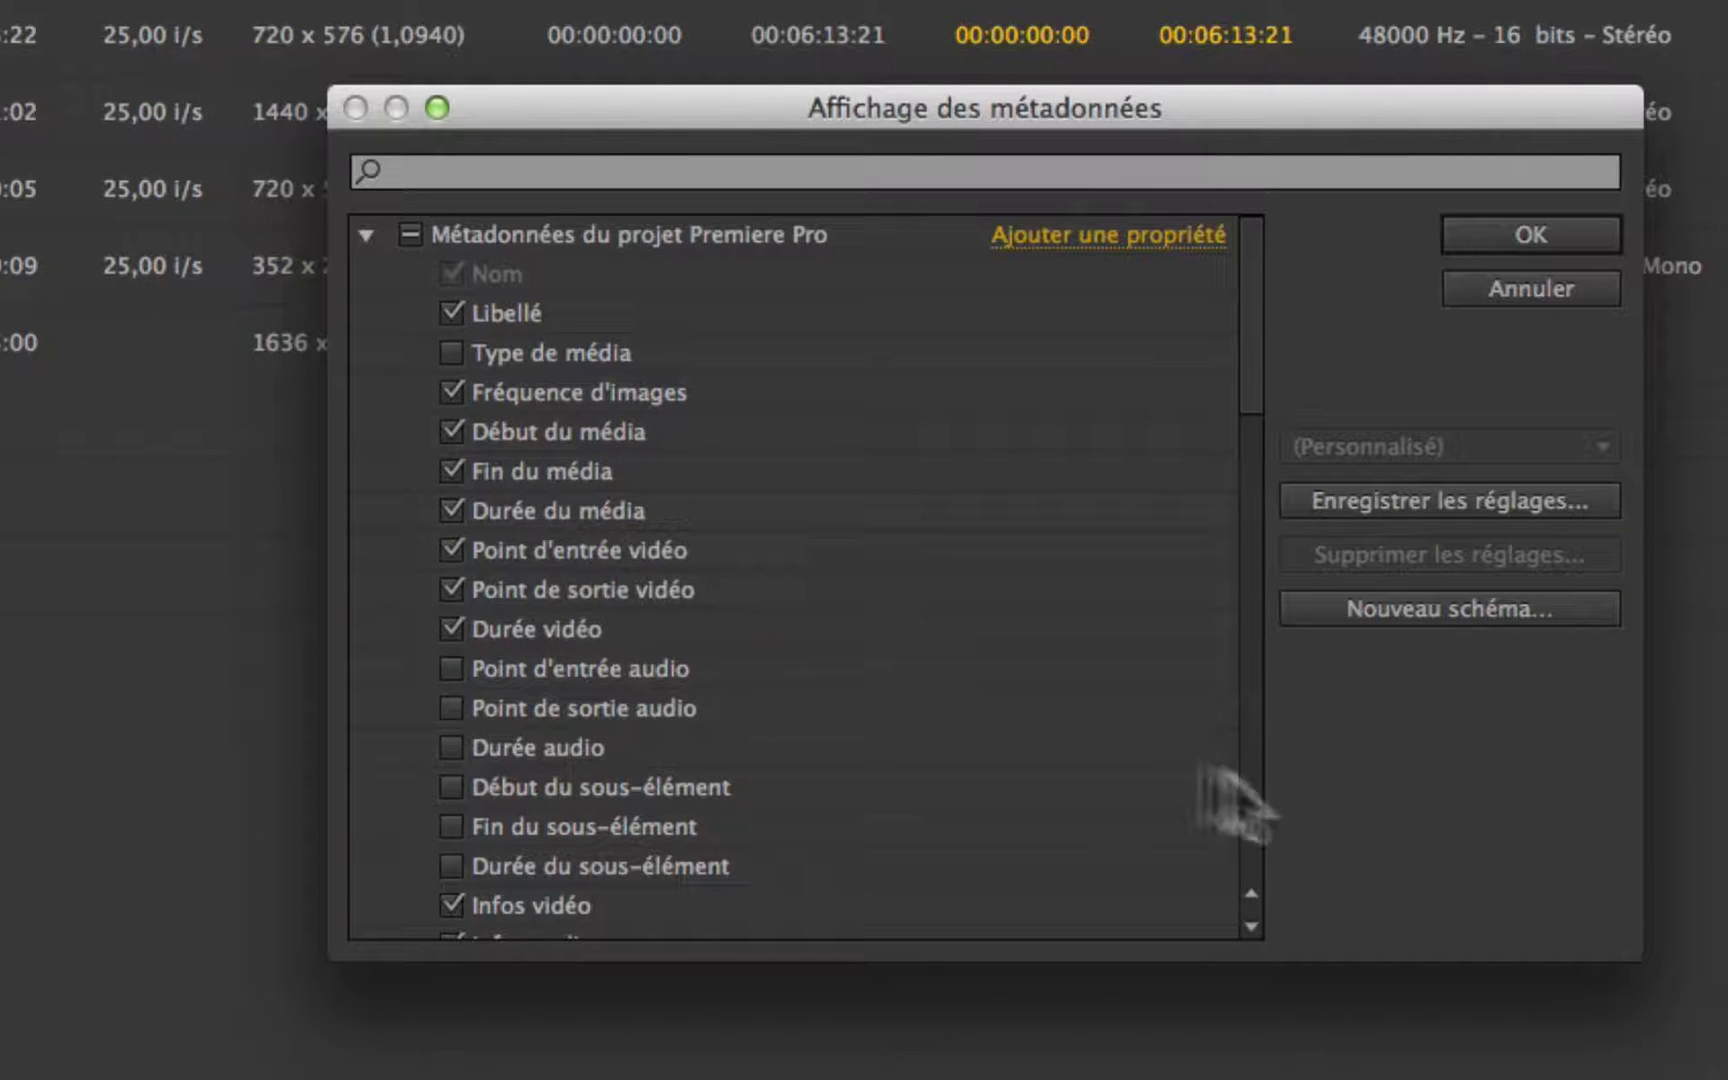
- Enable Propriétés off-line and disable Réglages d'acquisition, Etat, Scène and Bon(ne) in the project metadata
{"action": "scroll", "coordinate": [1000, 740], "scroll_direction": "down", "scroll_amount": 10}
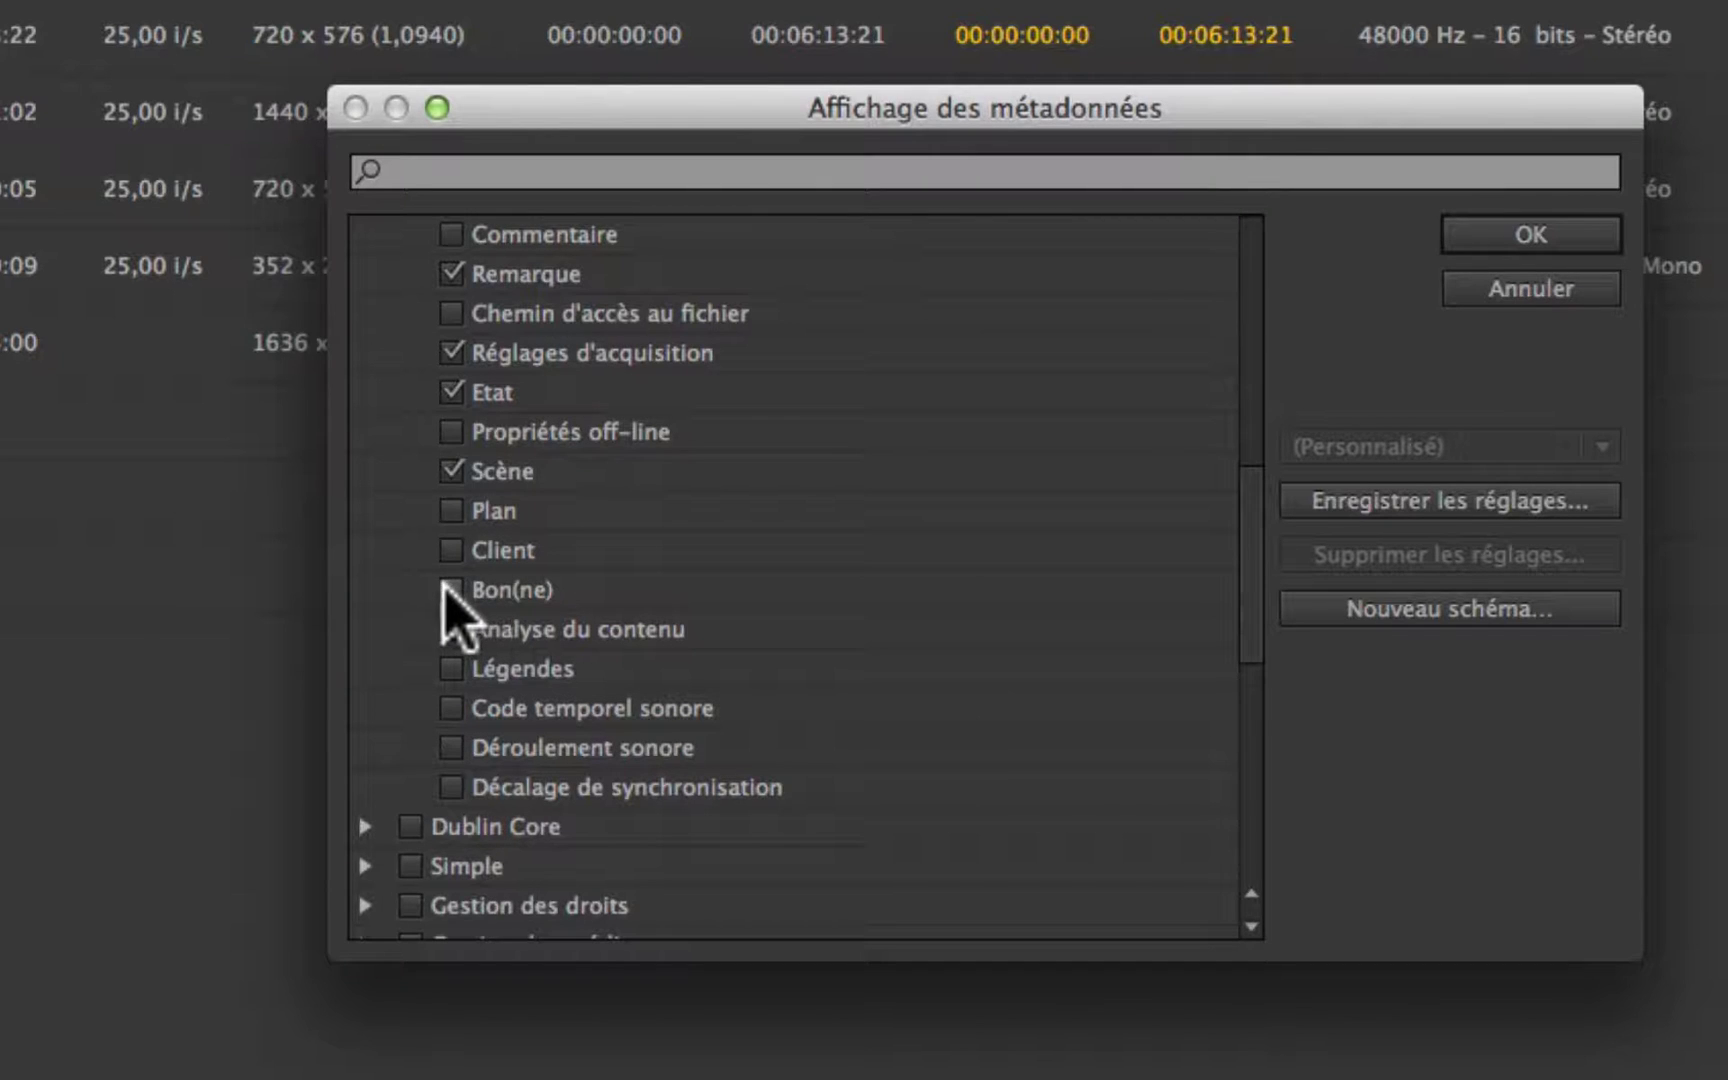
{"action": "left_click", "coordinate": [450, 431]}
{"action": "scroll", "coordinate": [446, 420], "scroll_direction": "up", "scroll_amount": 1}
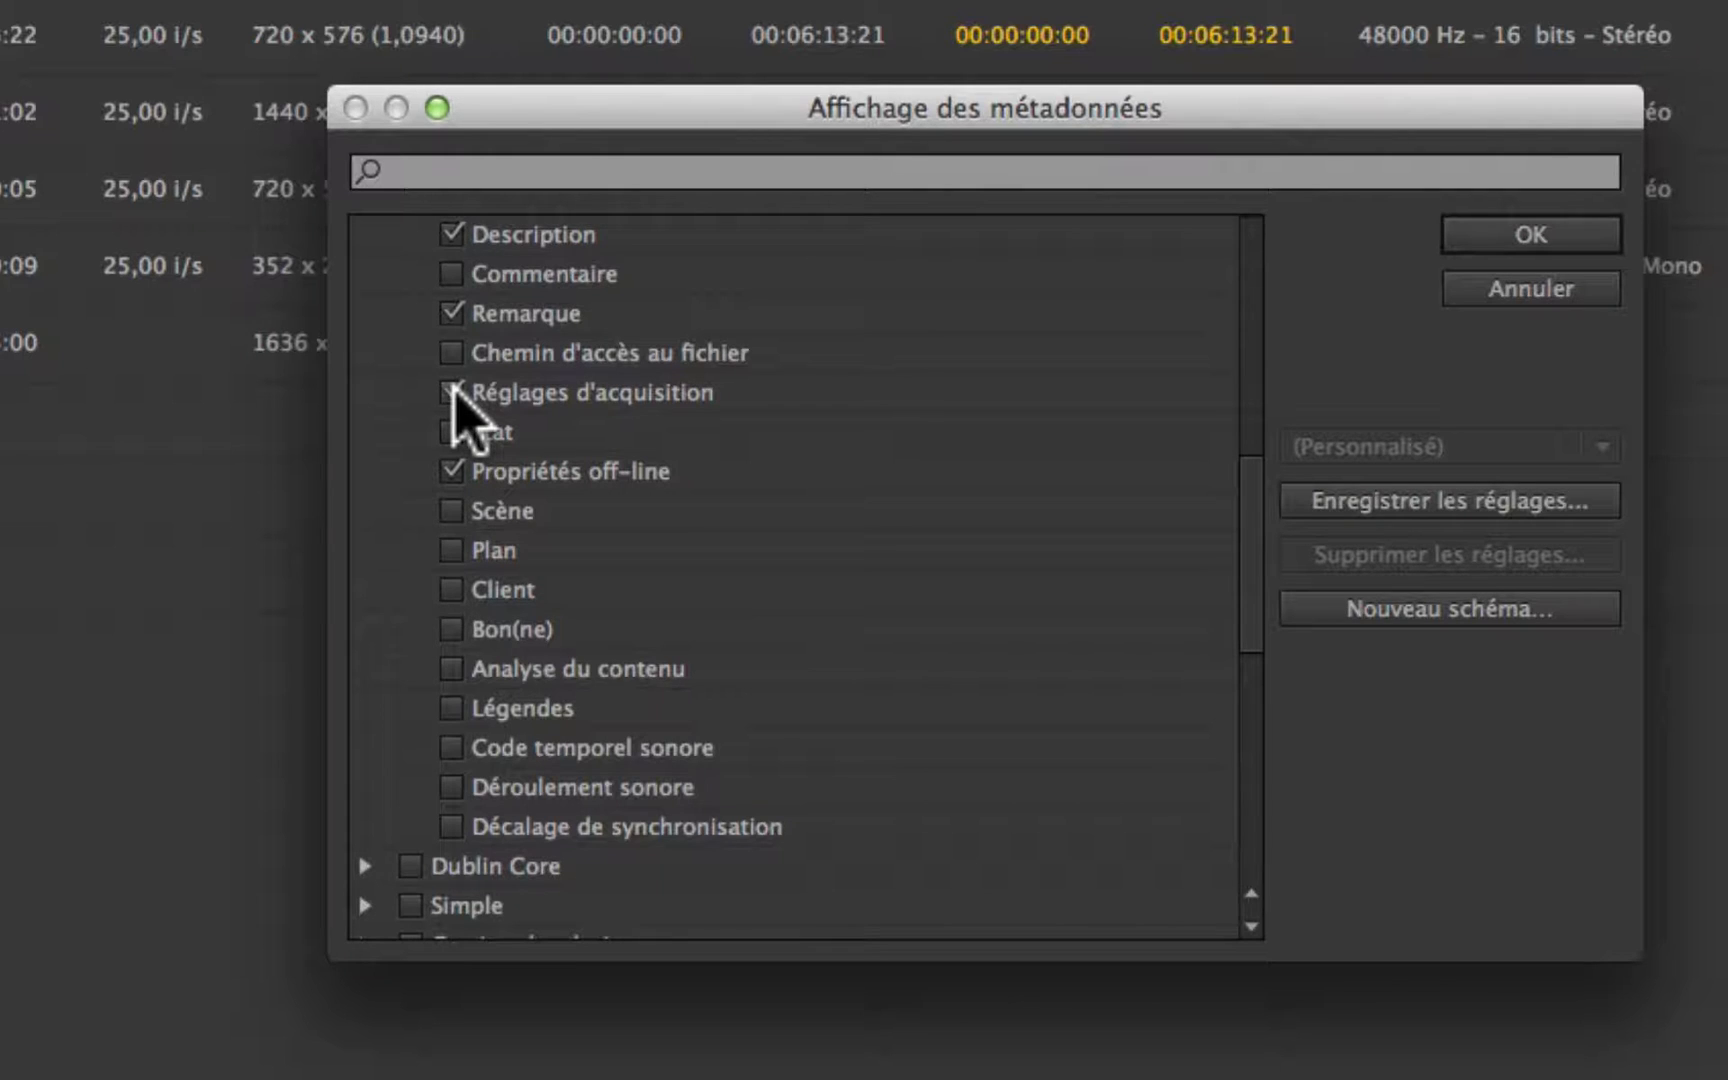
{"action": "left_click", "coordinate": [451, 391]}
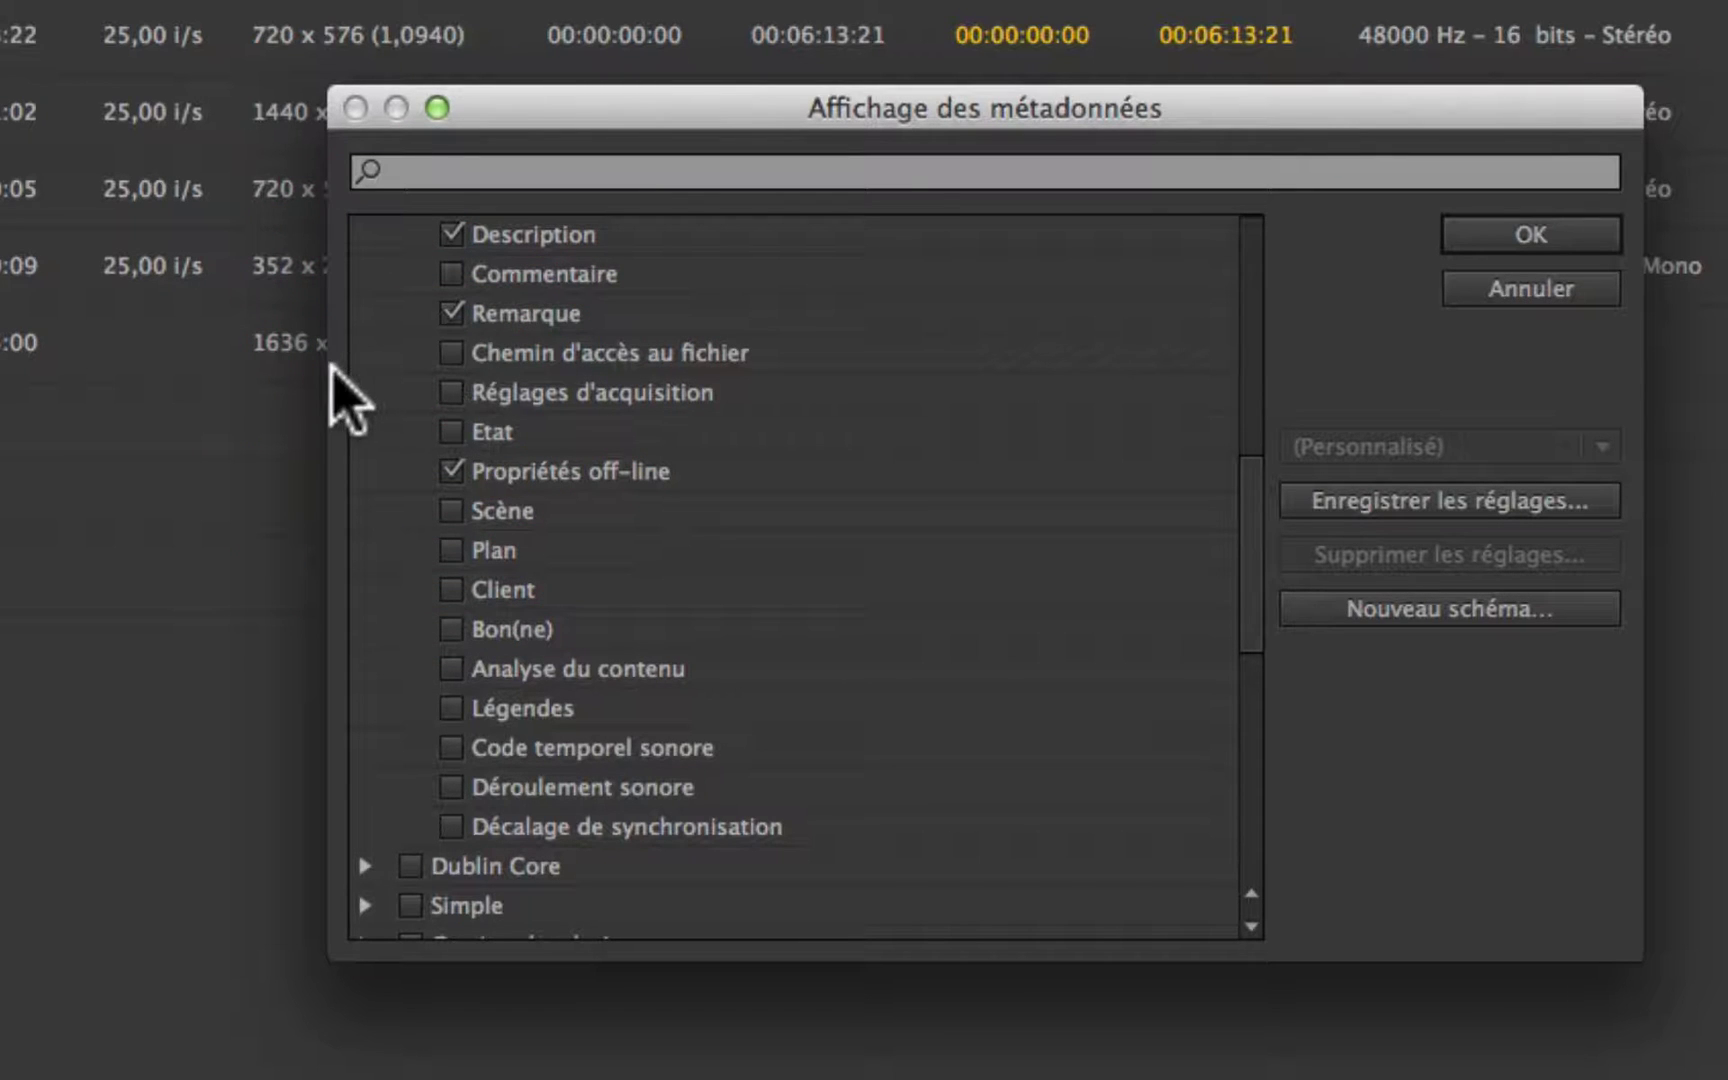
- Save the metadata display settings as a preset named with the editor's first name followed by 1
{"action": "scroll", "coordinate": [559, 455], "scroll_direction": "up", "scroll_amount": 8}
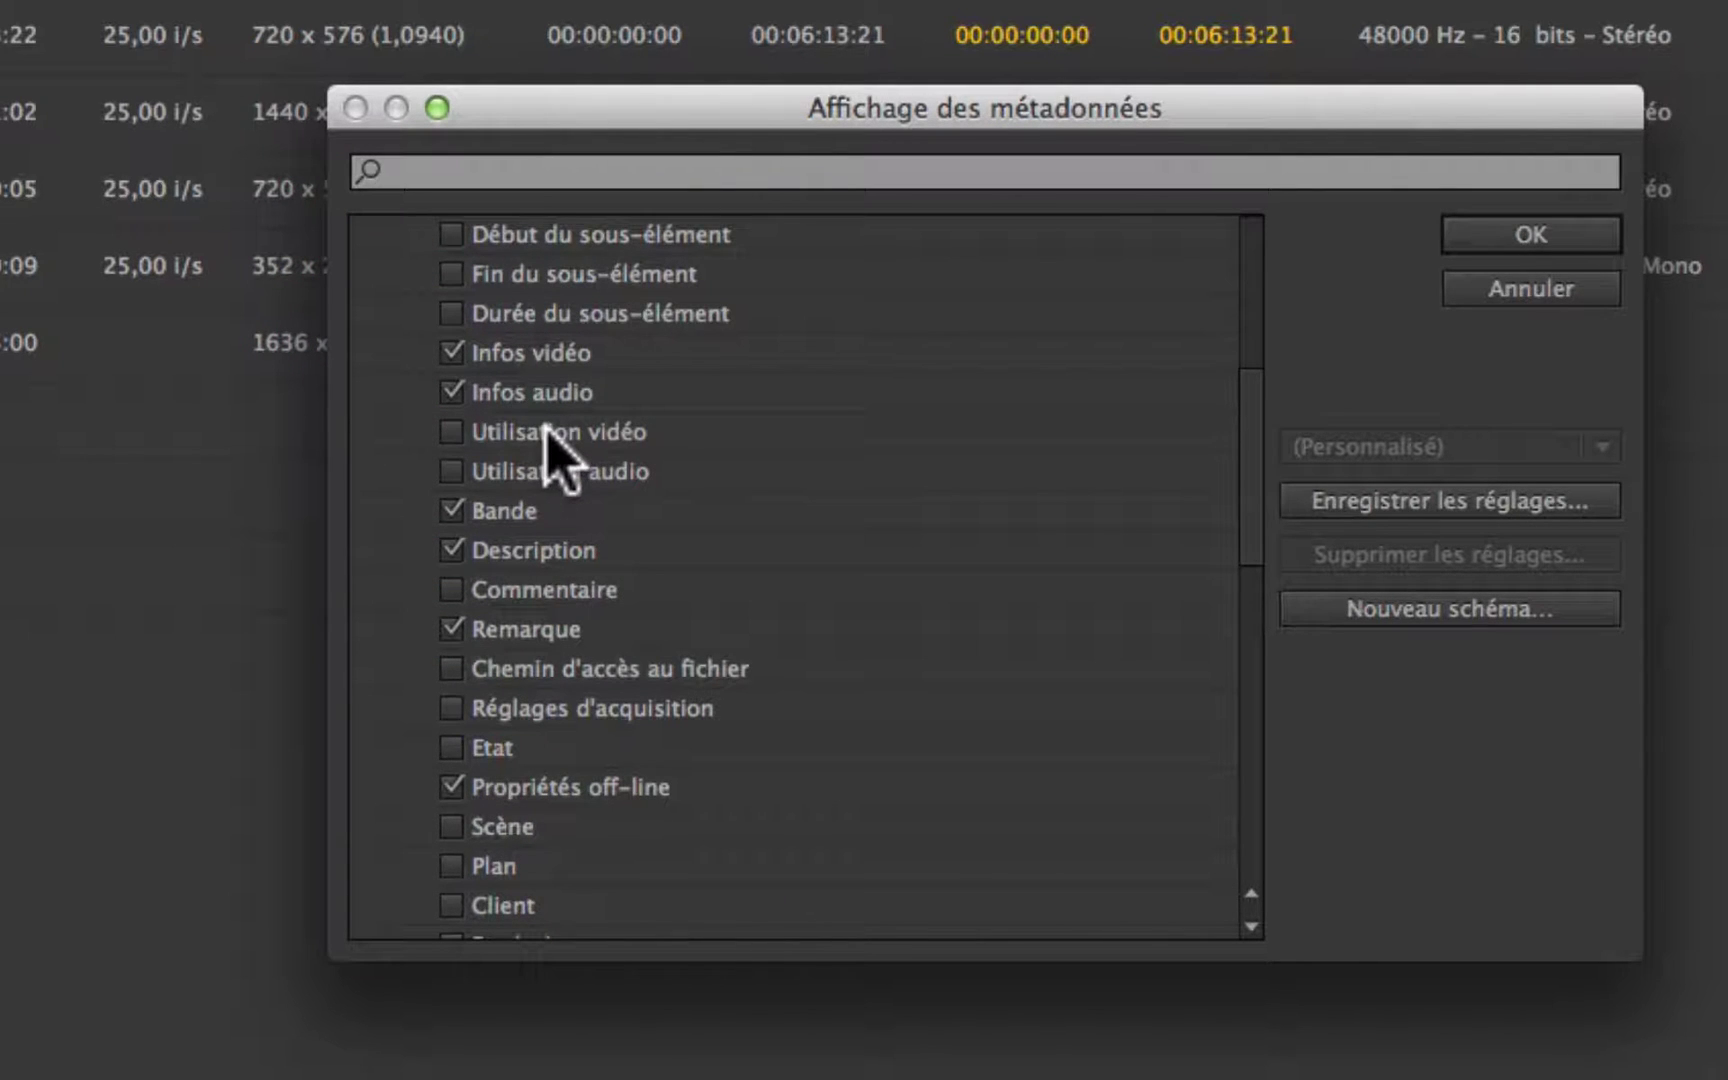
{"action": "scroll", "coordinate": [455, 397], "scroll_direction": "up", "scroll_amount": 10}
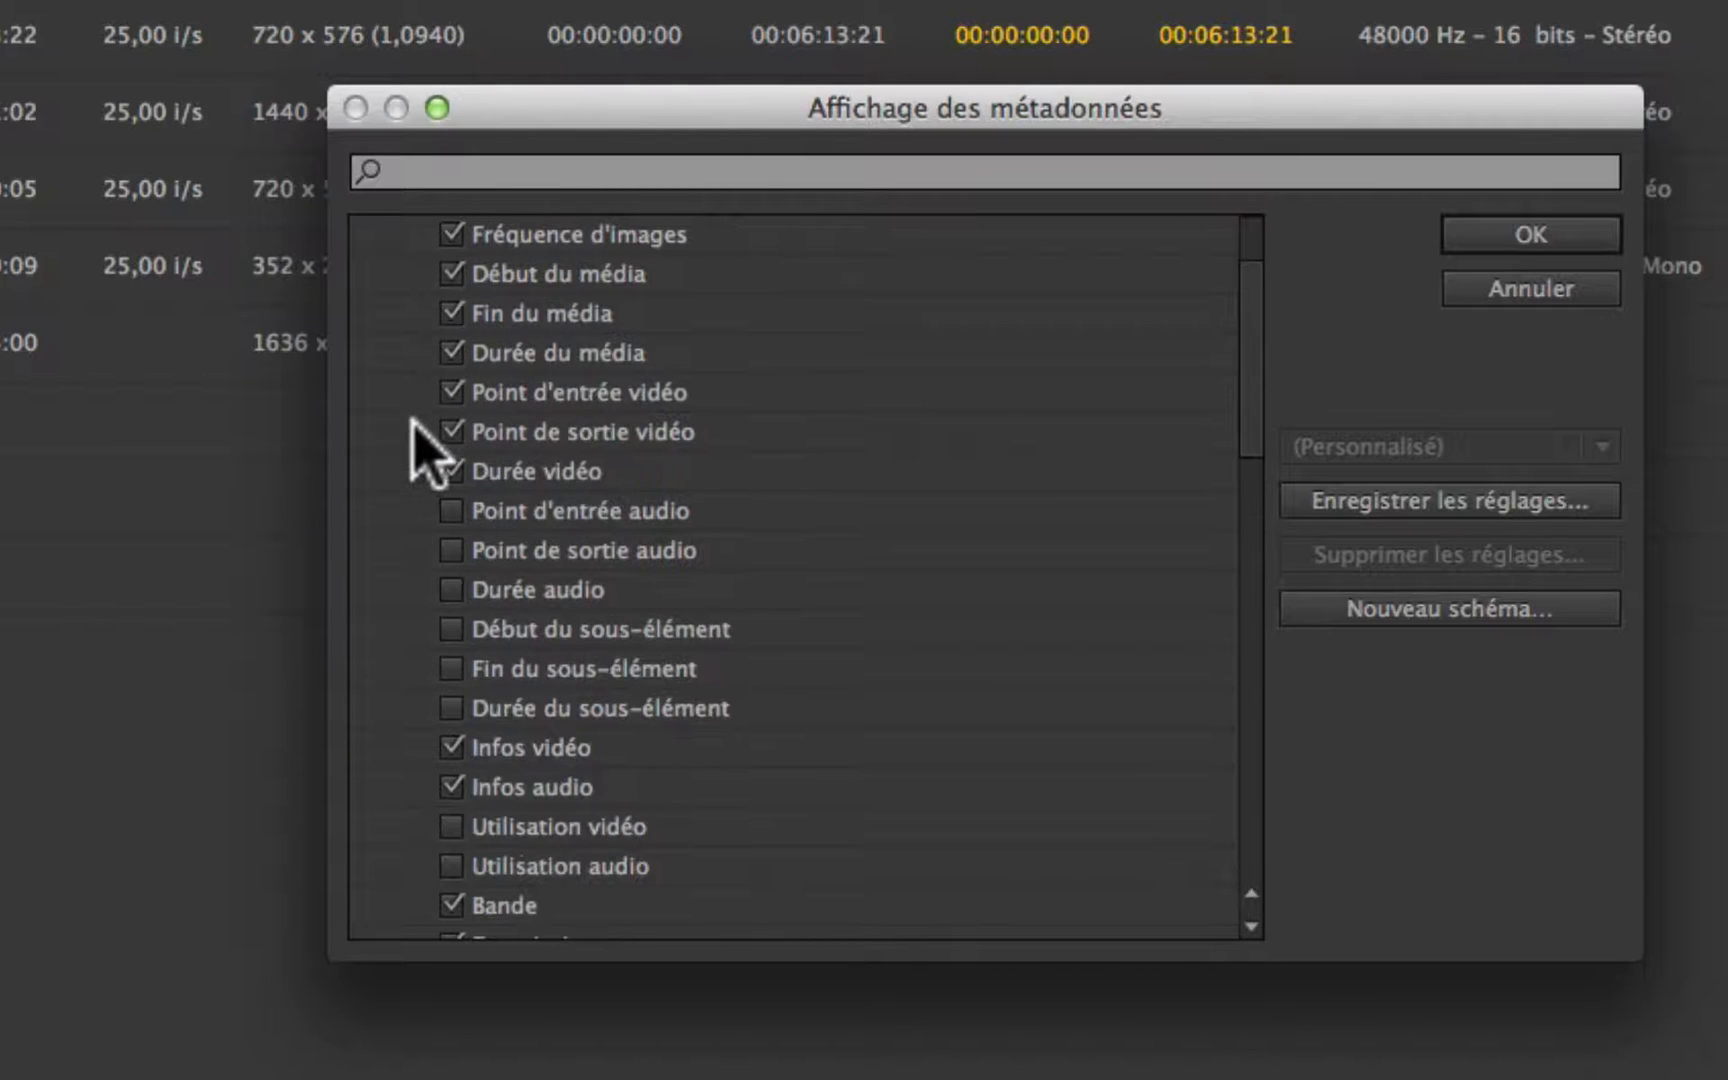
{"action": "scroll", "coordinate": [430, 455], "scroll_direction": "up", "scroll_amount": 4}
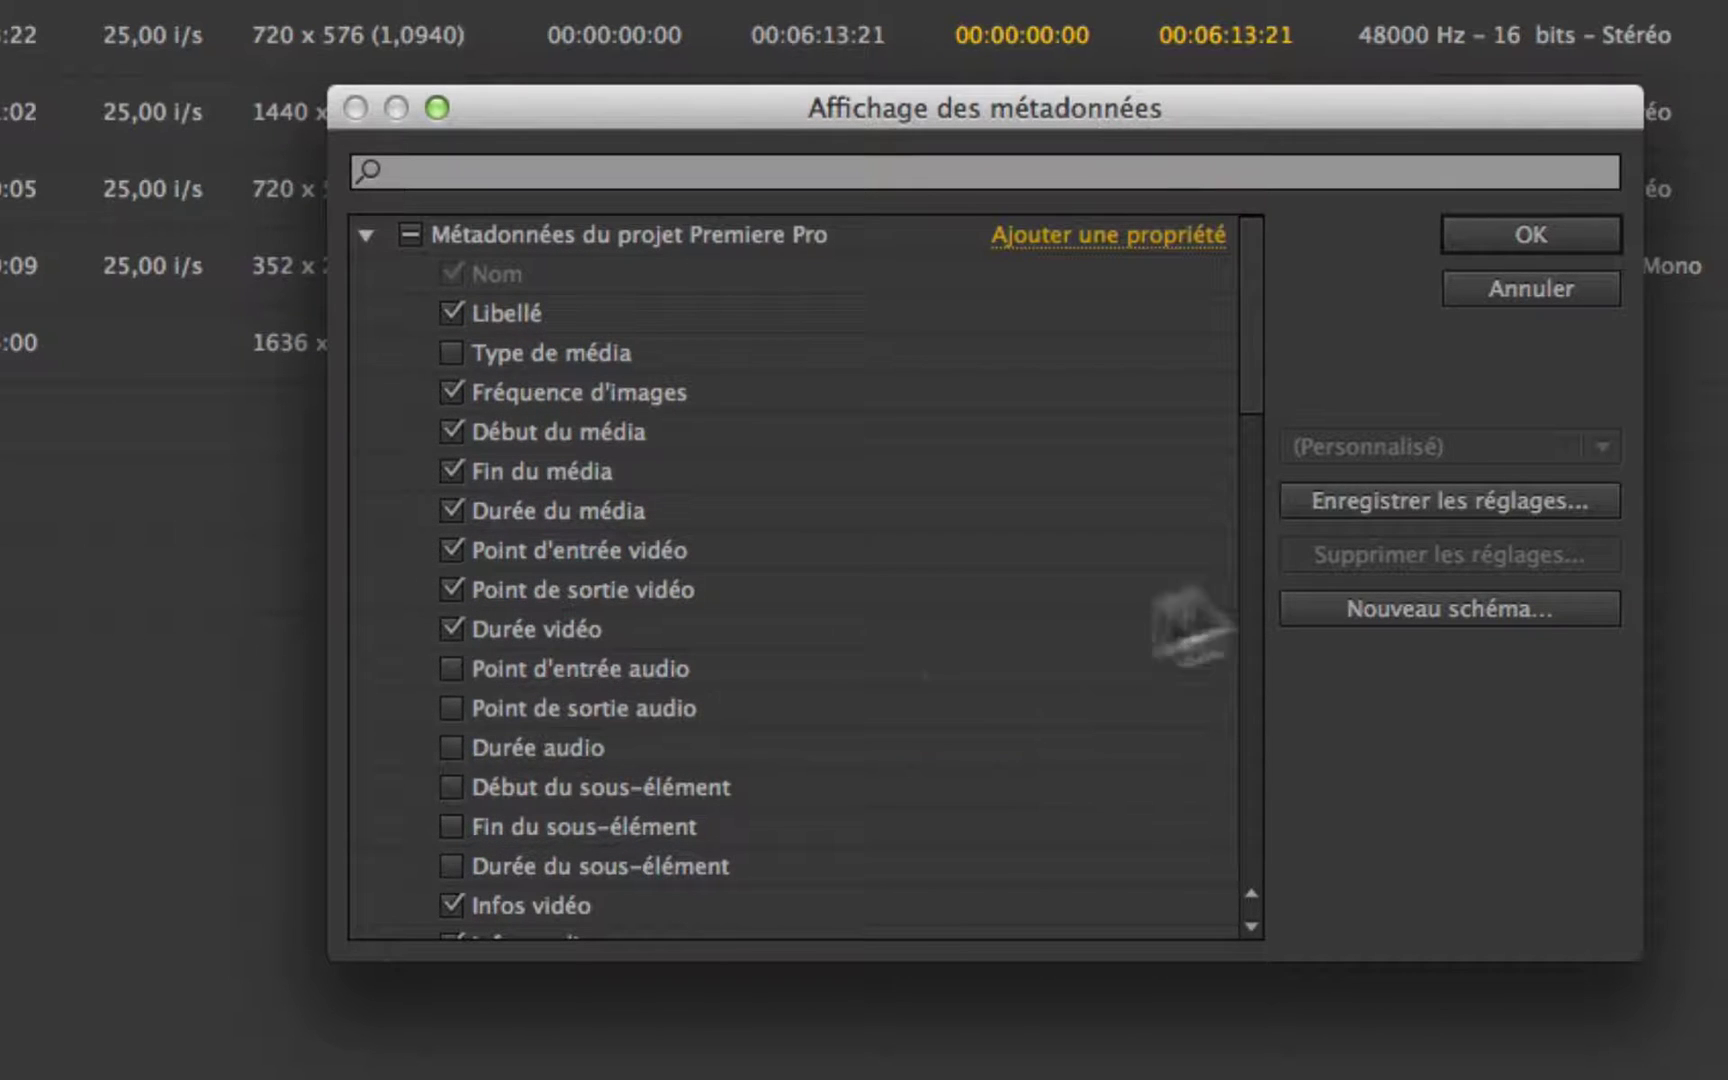
{"action": "left_click", "coordinate": [1430, 525]}
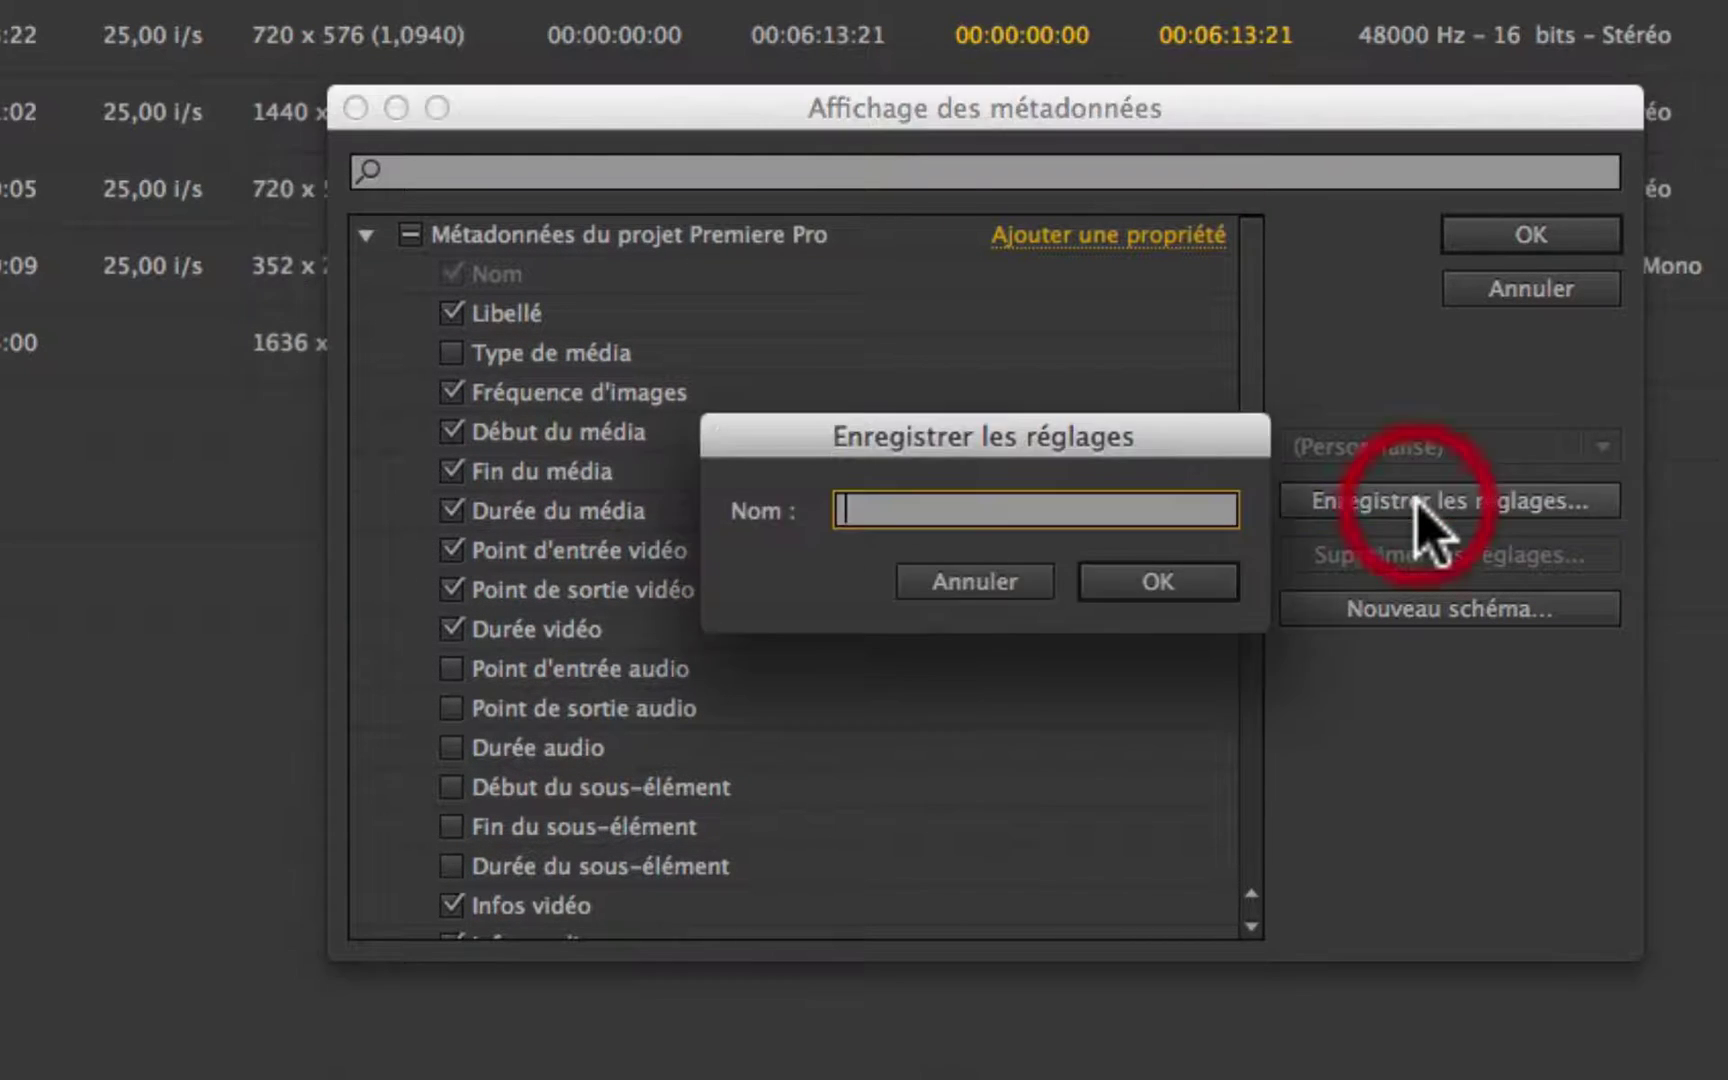
{"action": "type", "text": "remy 1"}
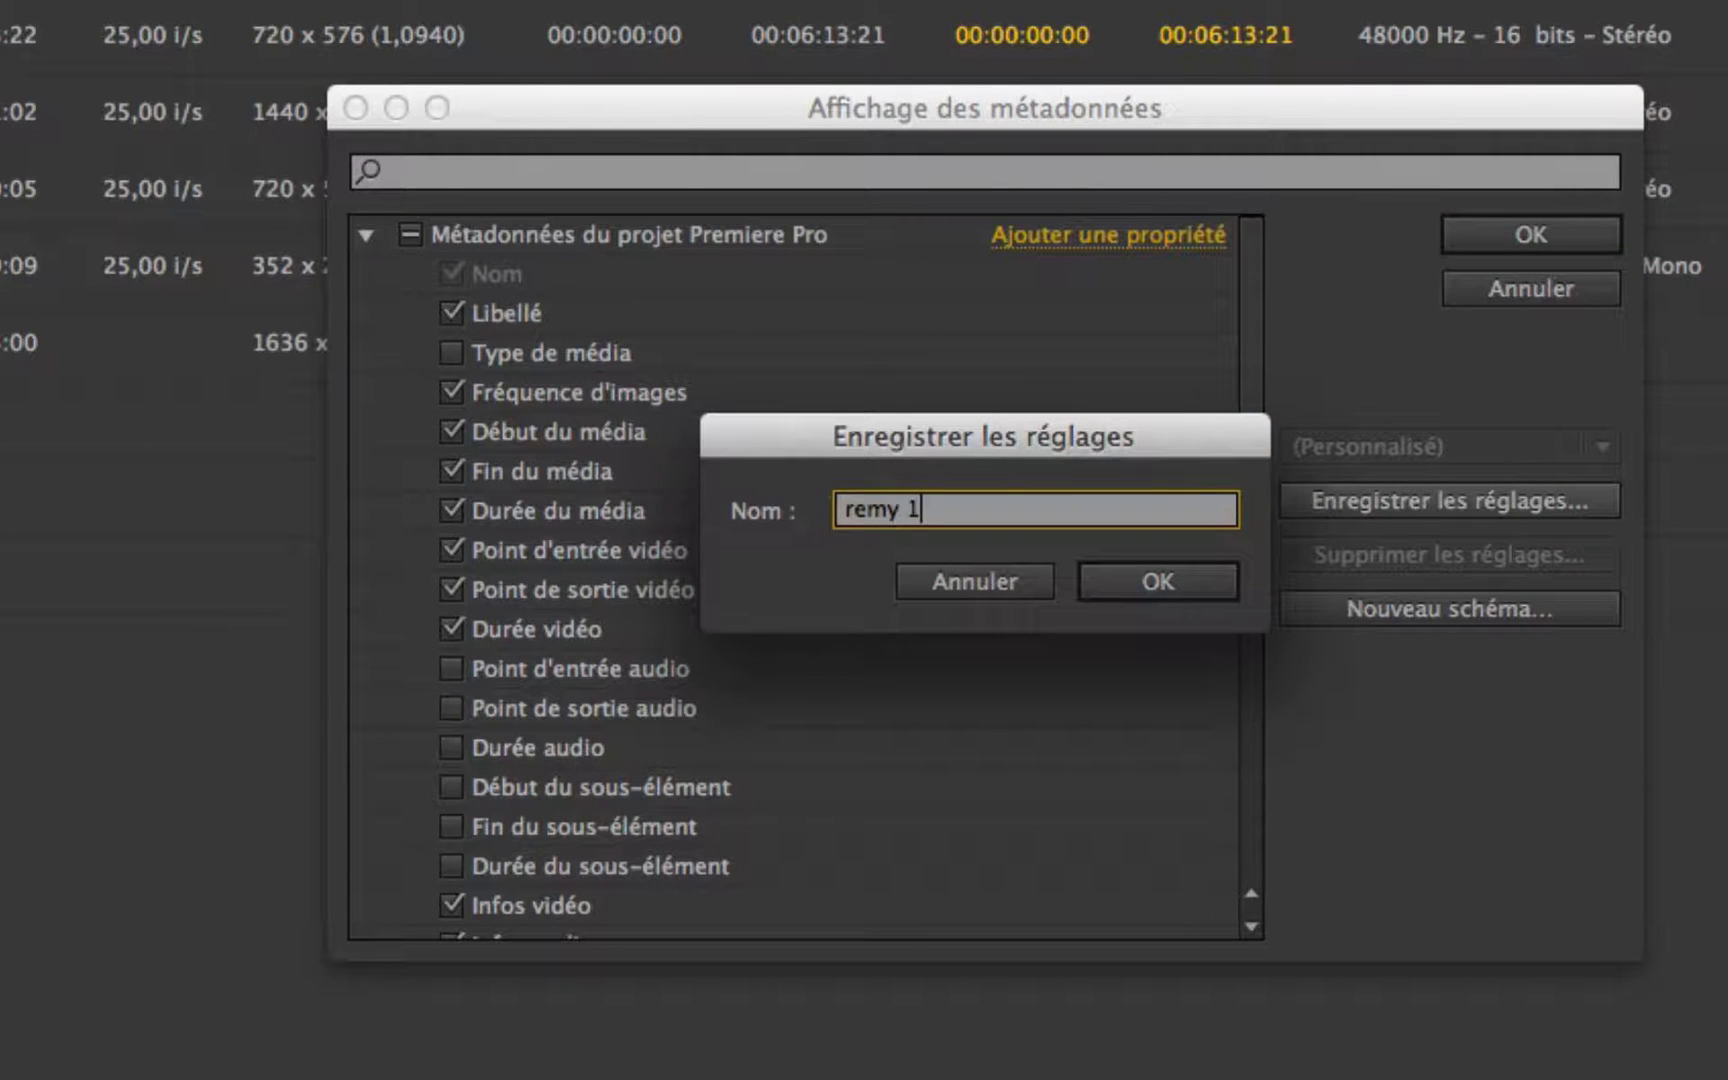
{"action": "left_click", "coordinate": [1218, 582]}
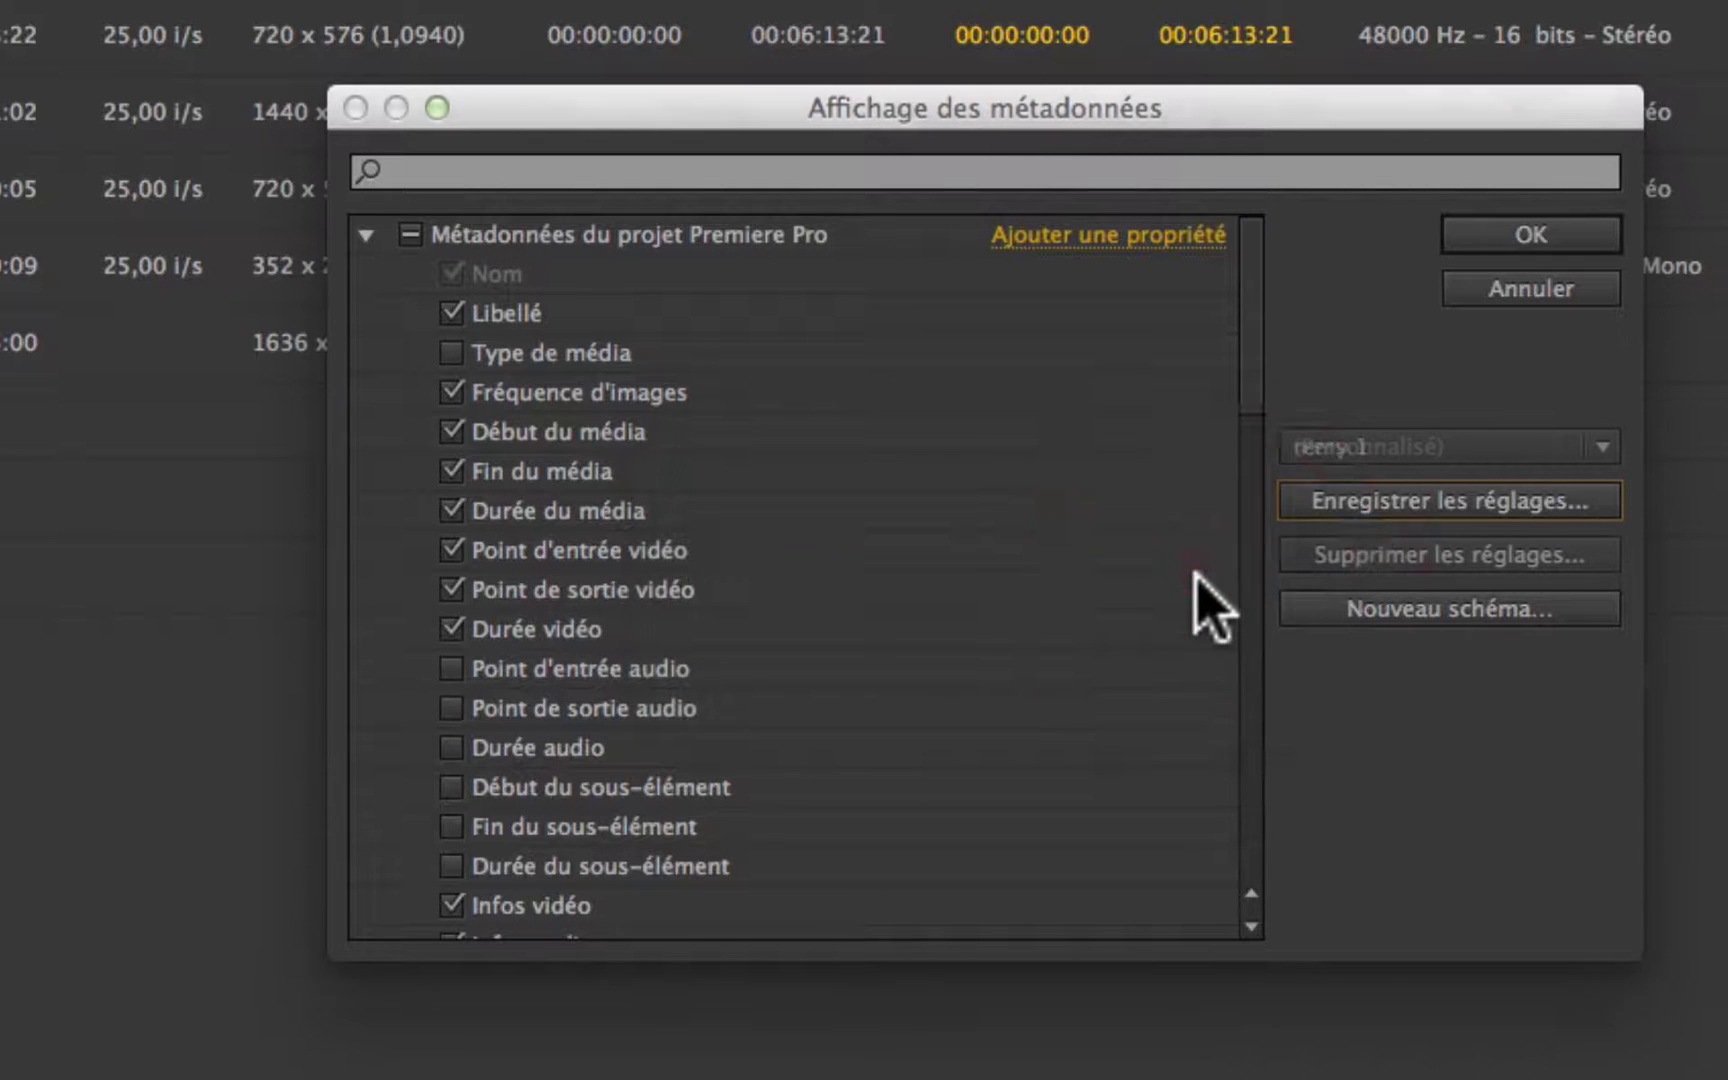
- Select the saved metadata preset and apply it to the Project panel's columns
{"action": "left_click", "coordinate": [1470, 450]}
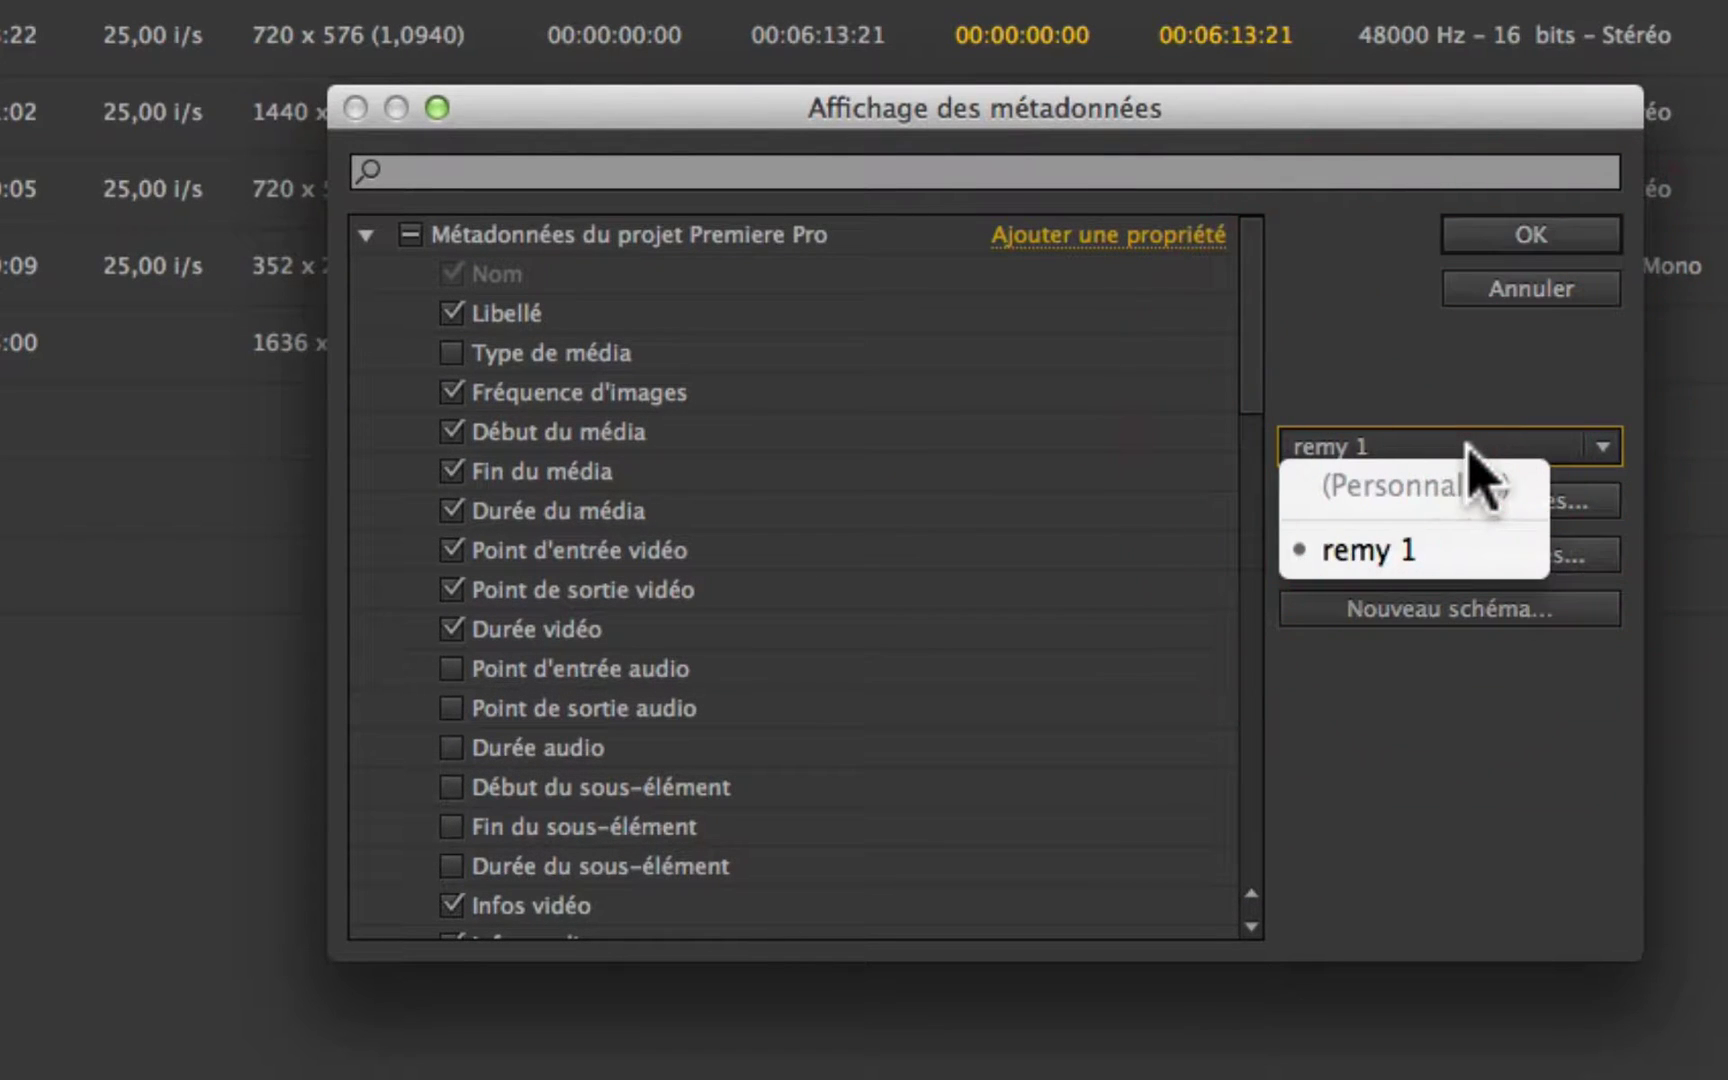
{"action": "left_click", "coordinate": [1400, 550]}
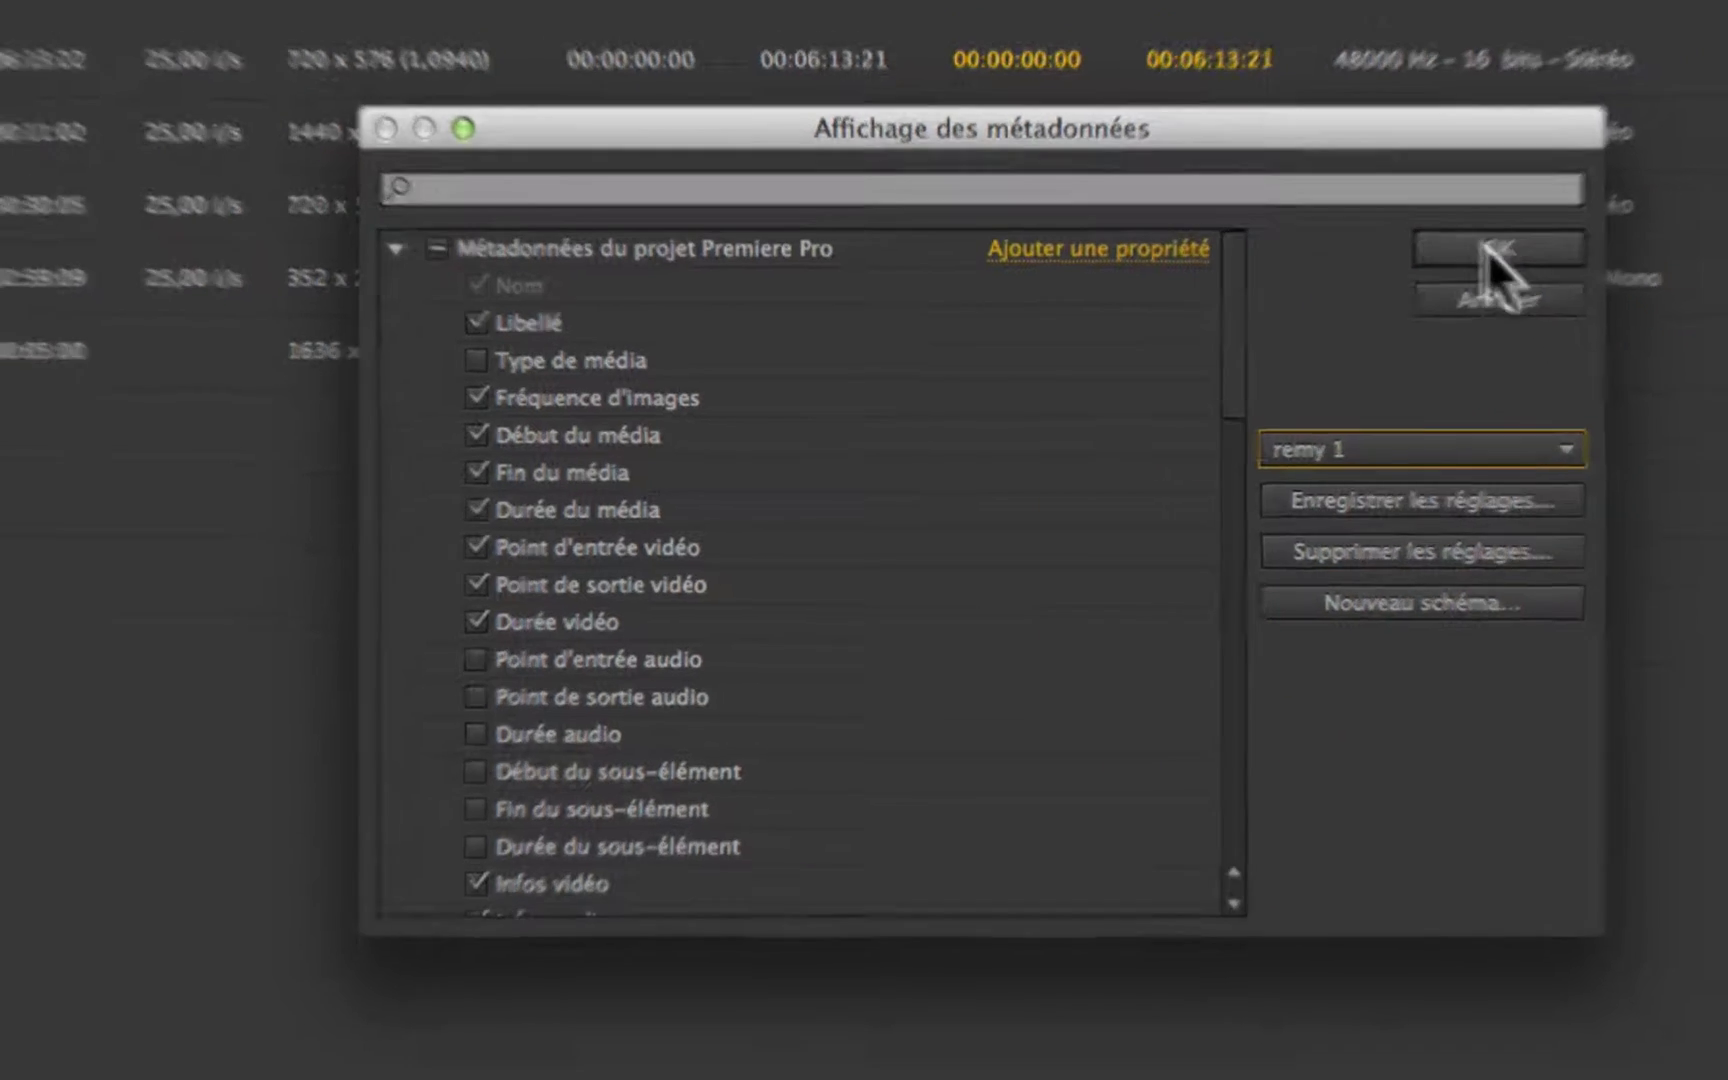
{"action": "left_click", "coordinate": [1531, 235]}
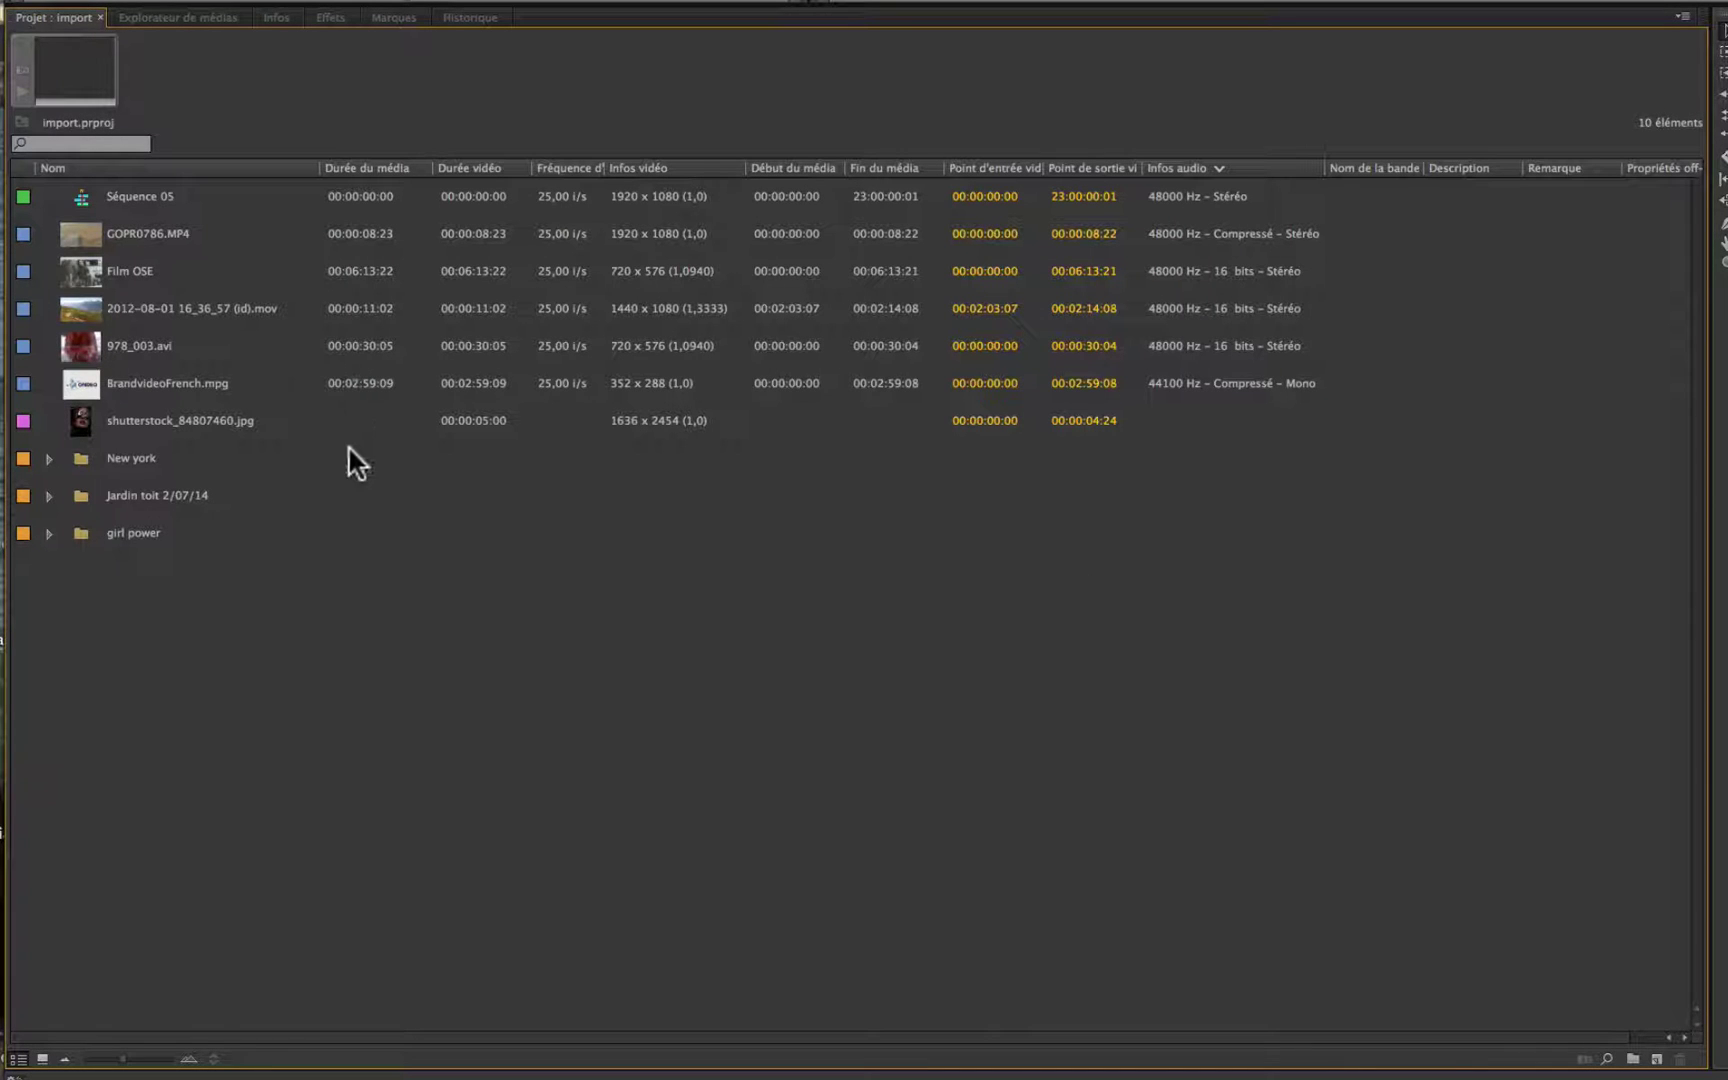
- Open the Jardin toit 2/07/14 bin in its own enlarged window, shown in list view and sorted by descending name
{"action": "double_click", "coordinate": [108, 490]}
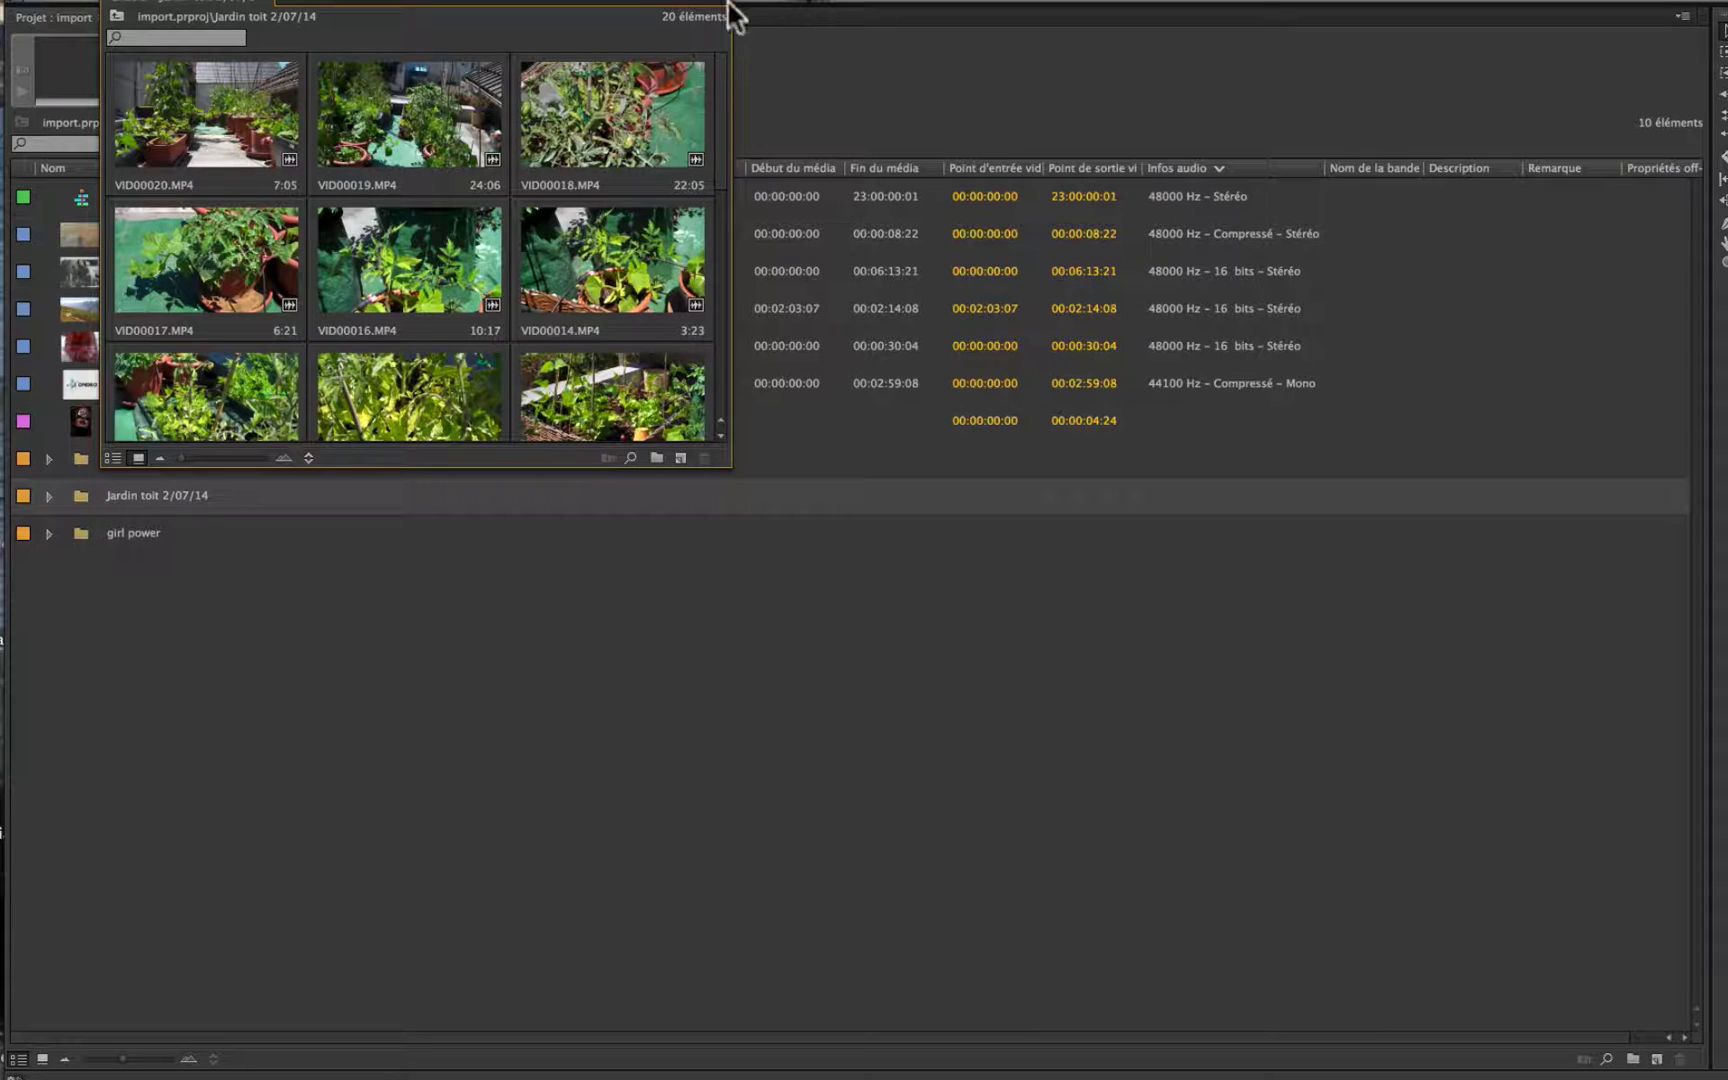
{"action": "left_click", "coordinate": [708, 12]}
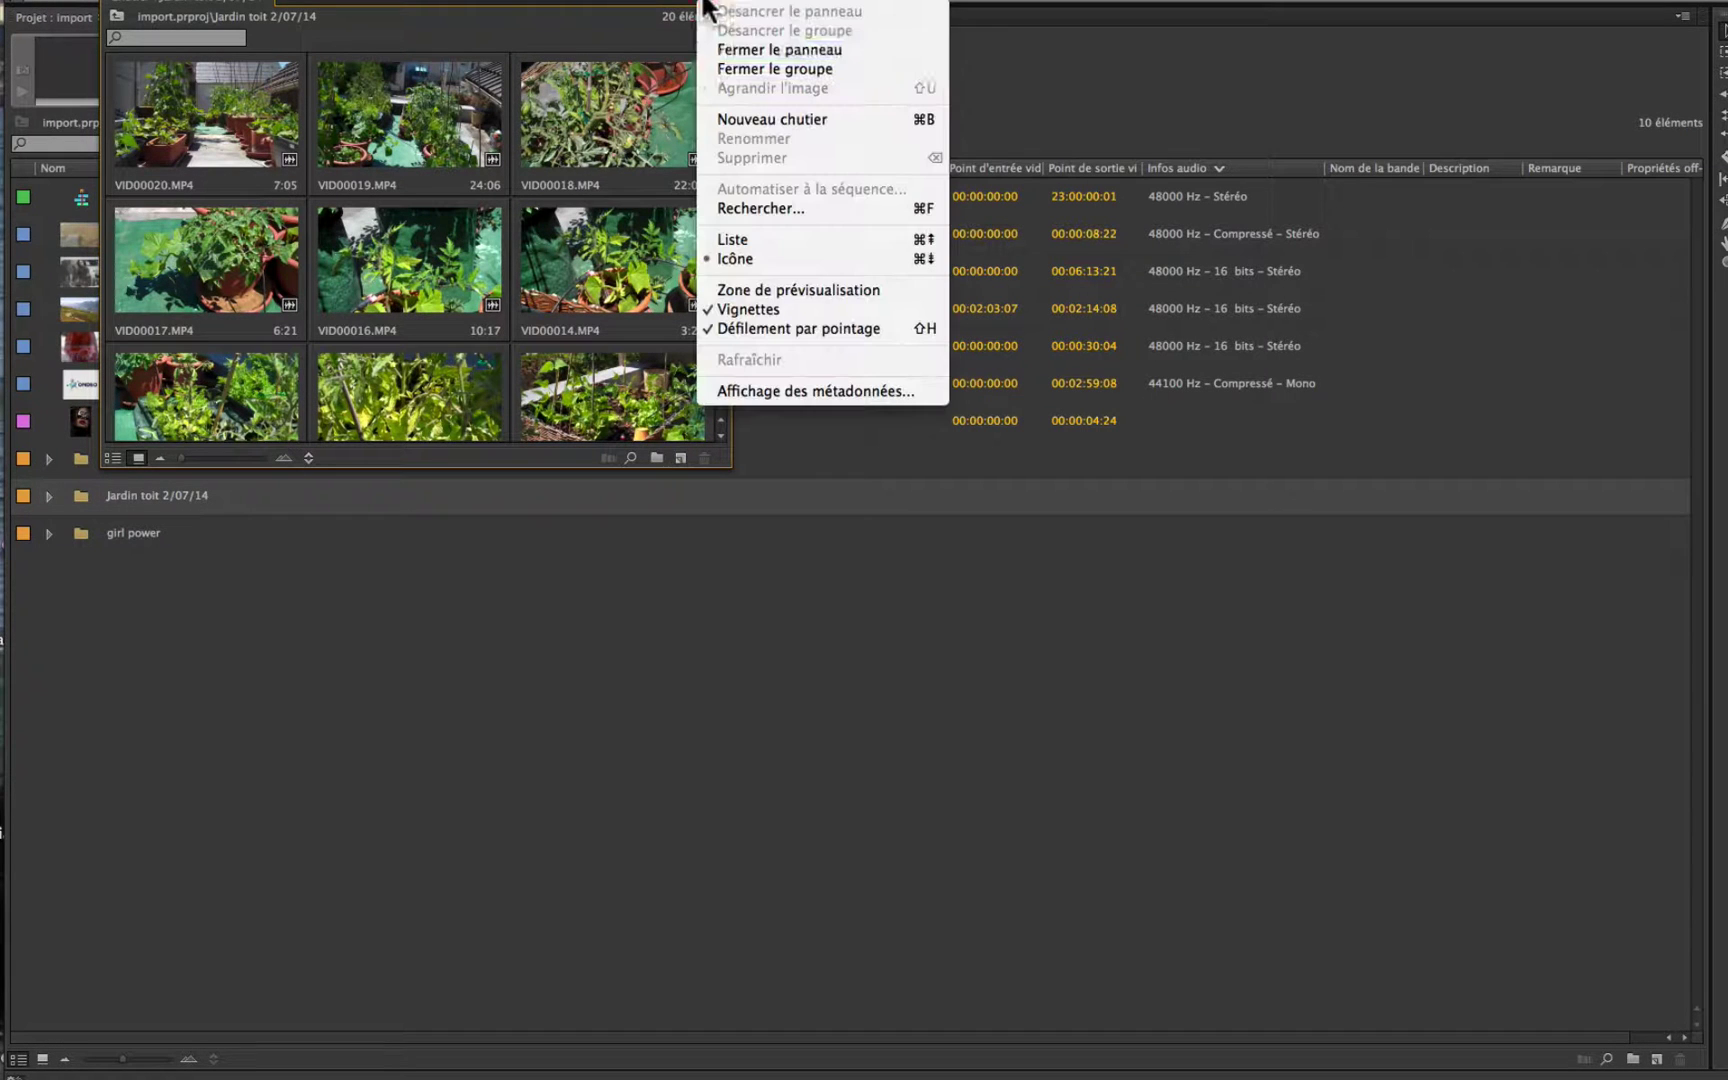
{"action": "left_click", "coordinate": [744, 238]}
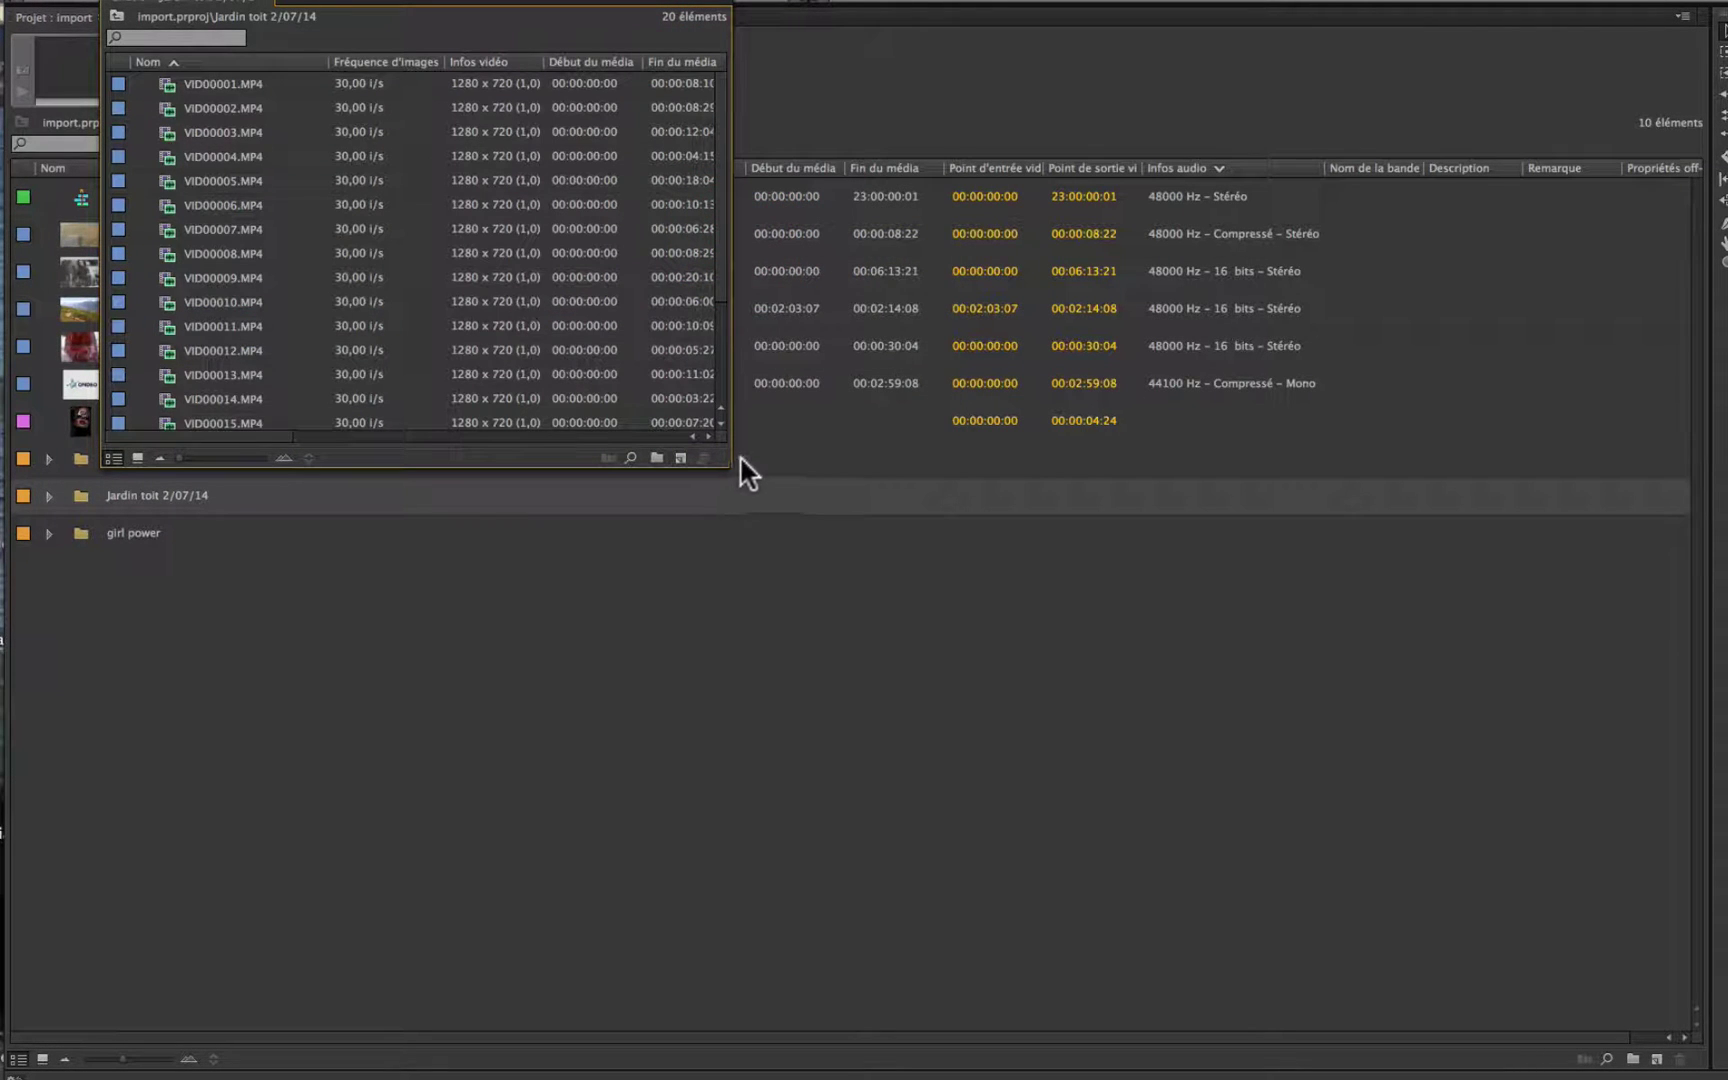
{"action": "left_click_drag", "start_coordinate": [730, 462], "coordinate": [1724, 737]}
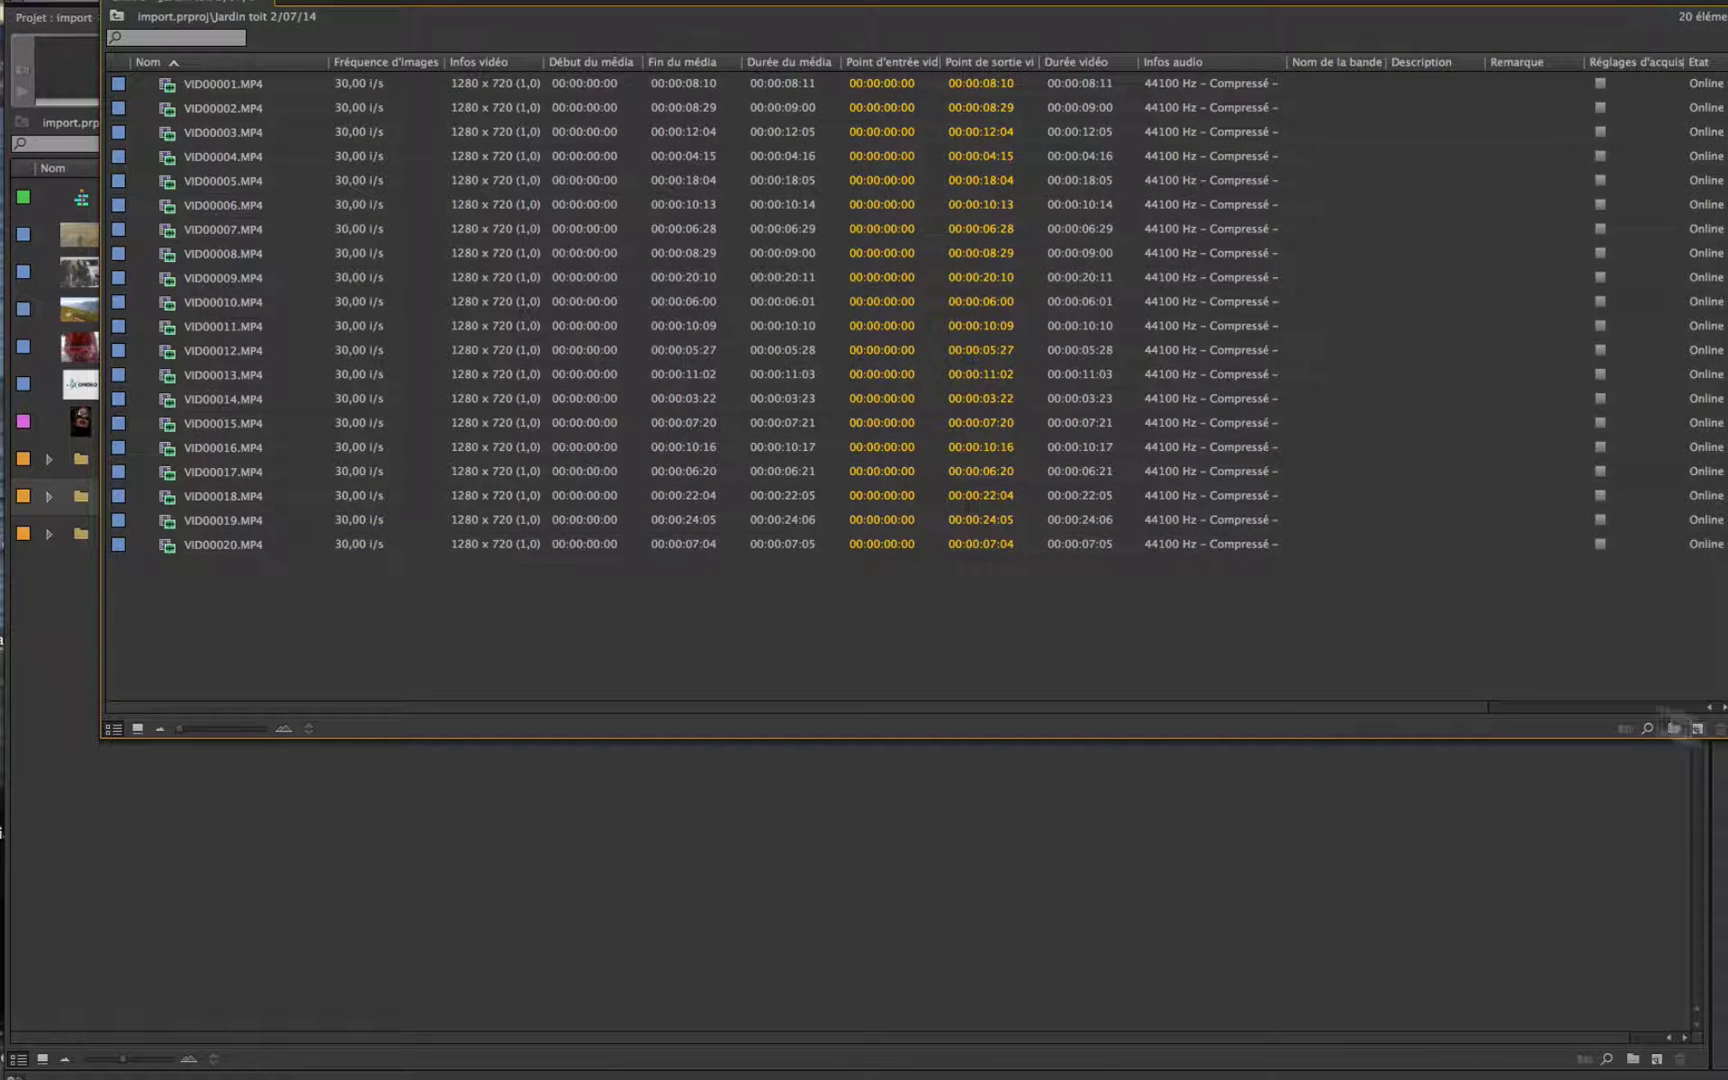
{"action": "left_click", "coordinate": [197, 58]}
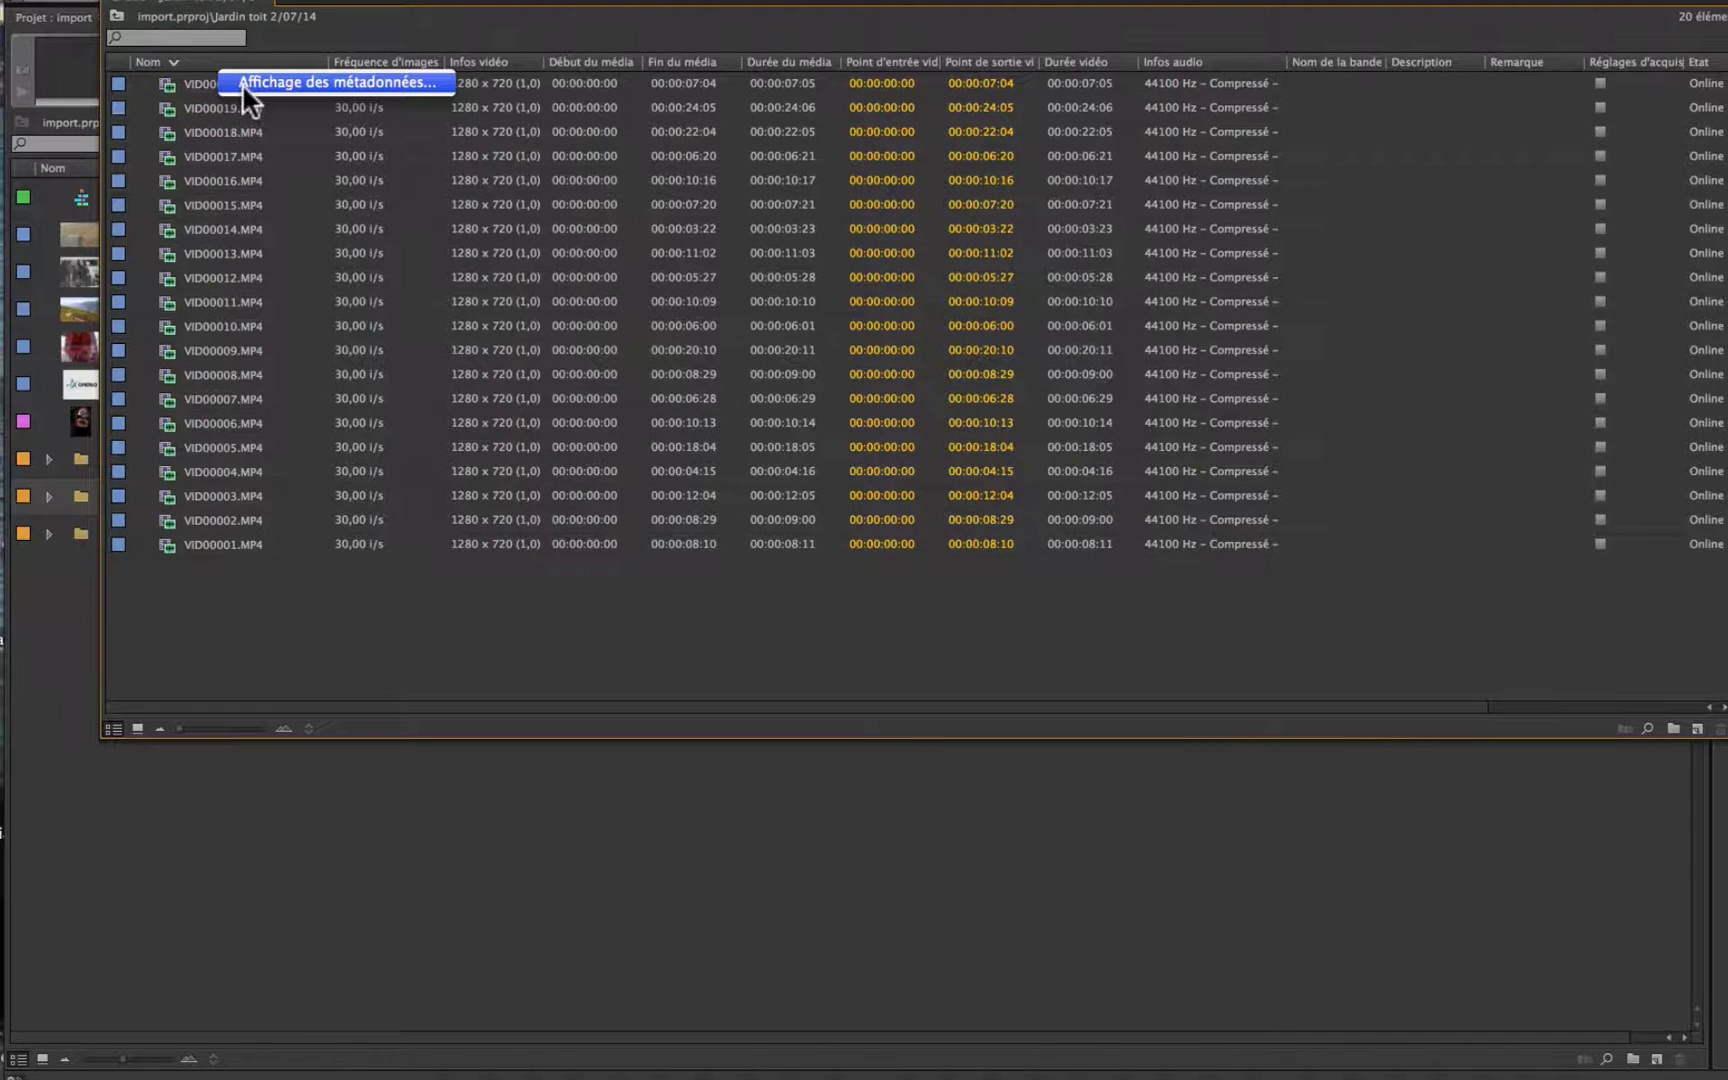
- Apply the saved custom metadata preset to the Jardin toit 2/07/14 bin's columns and close the bin window
{"action": "left_click", "coordinate": [242, 82]}
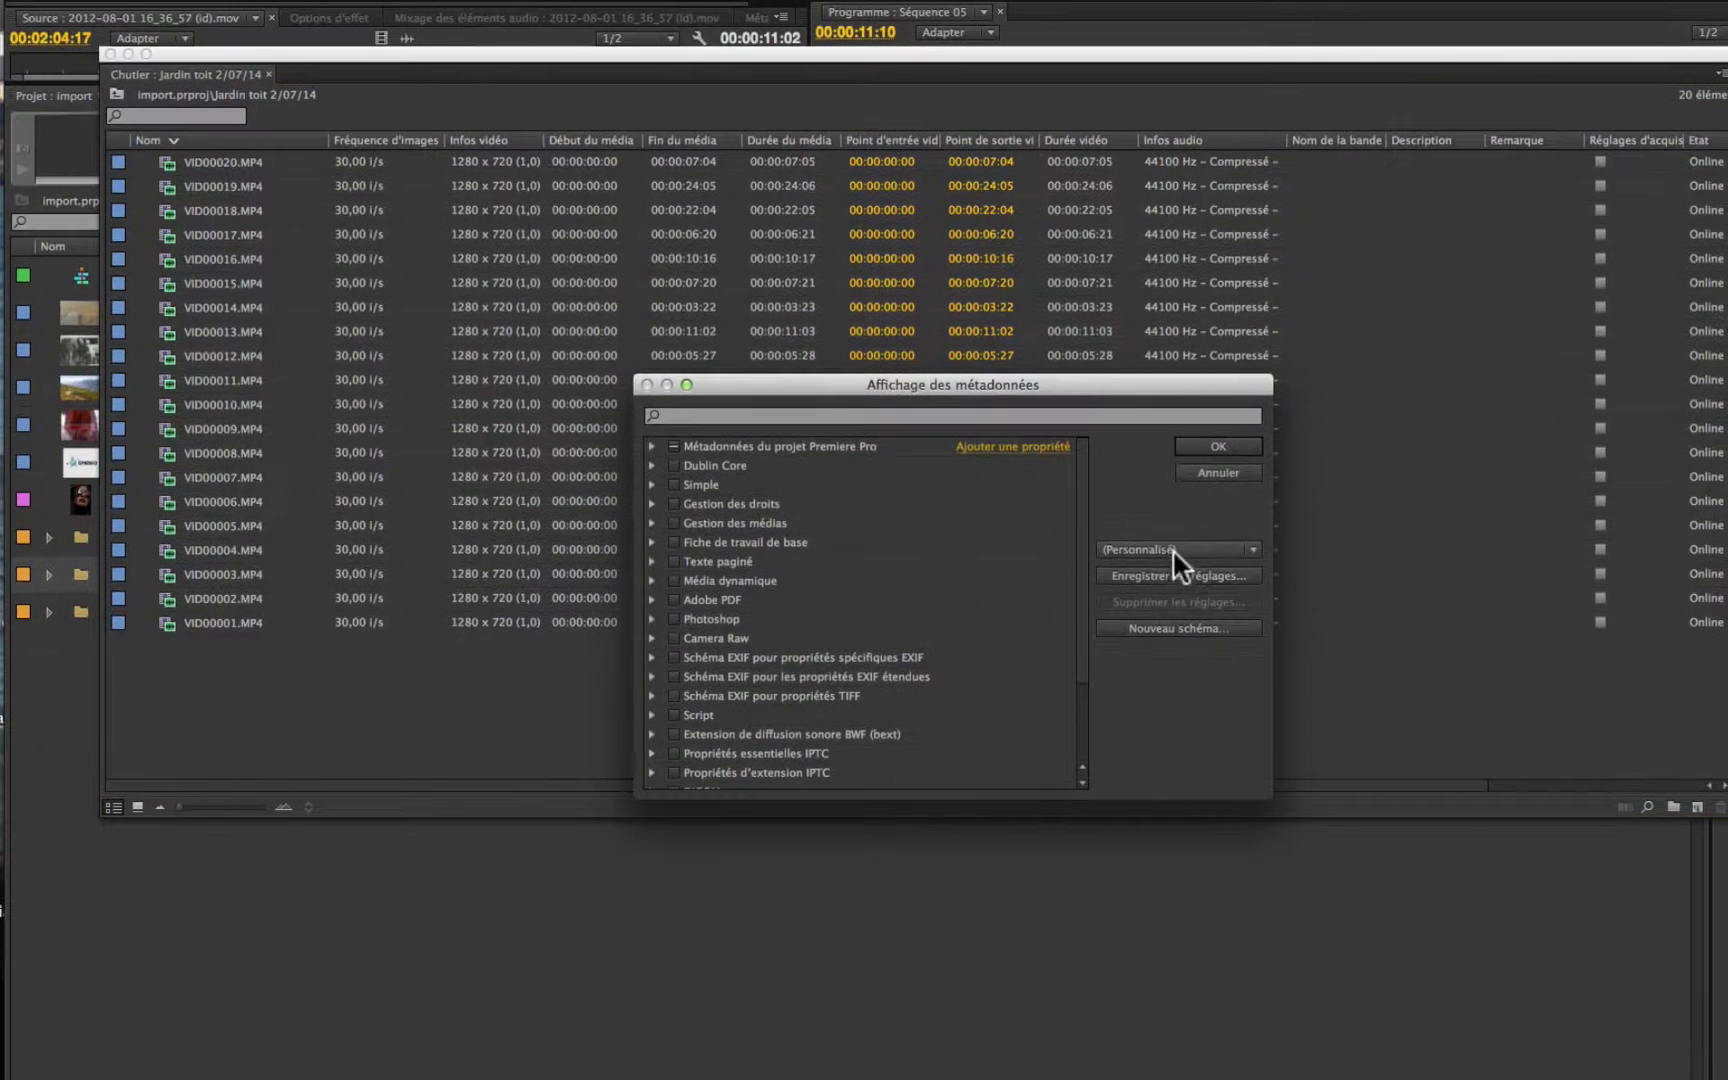
{"action": "left_click", "coordinate": [1172, 546]}
{"action": "left_click", "coordinate": [1142, 606]}
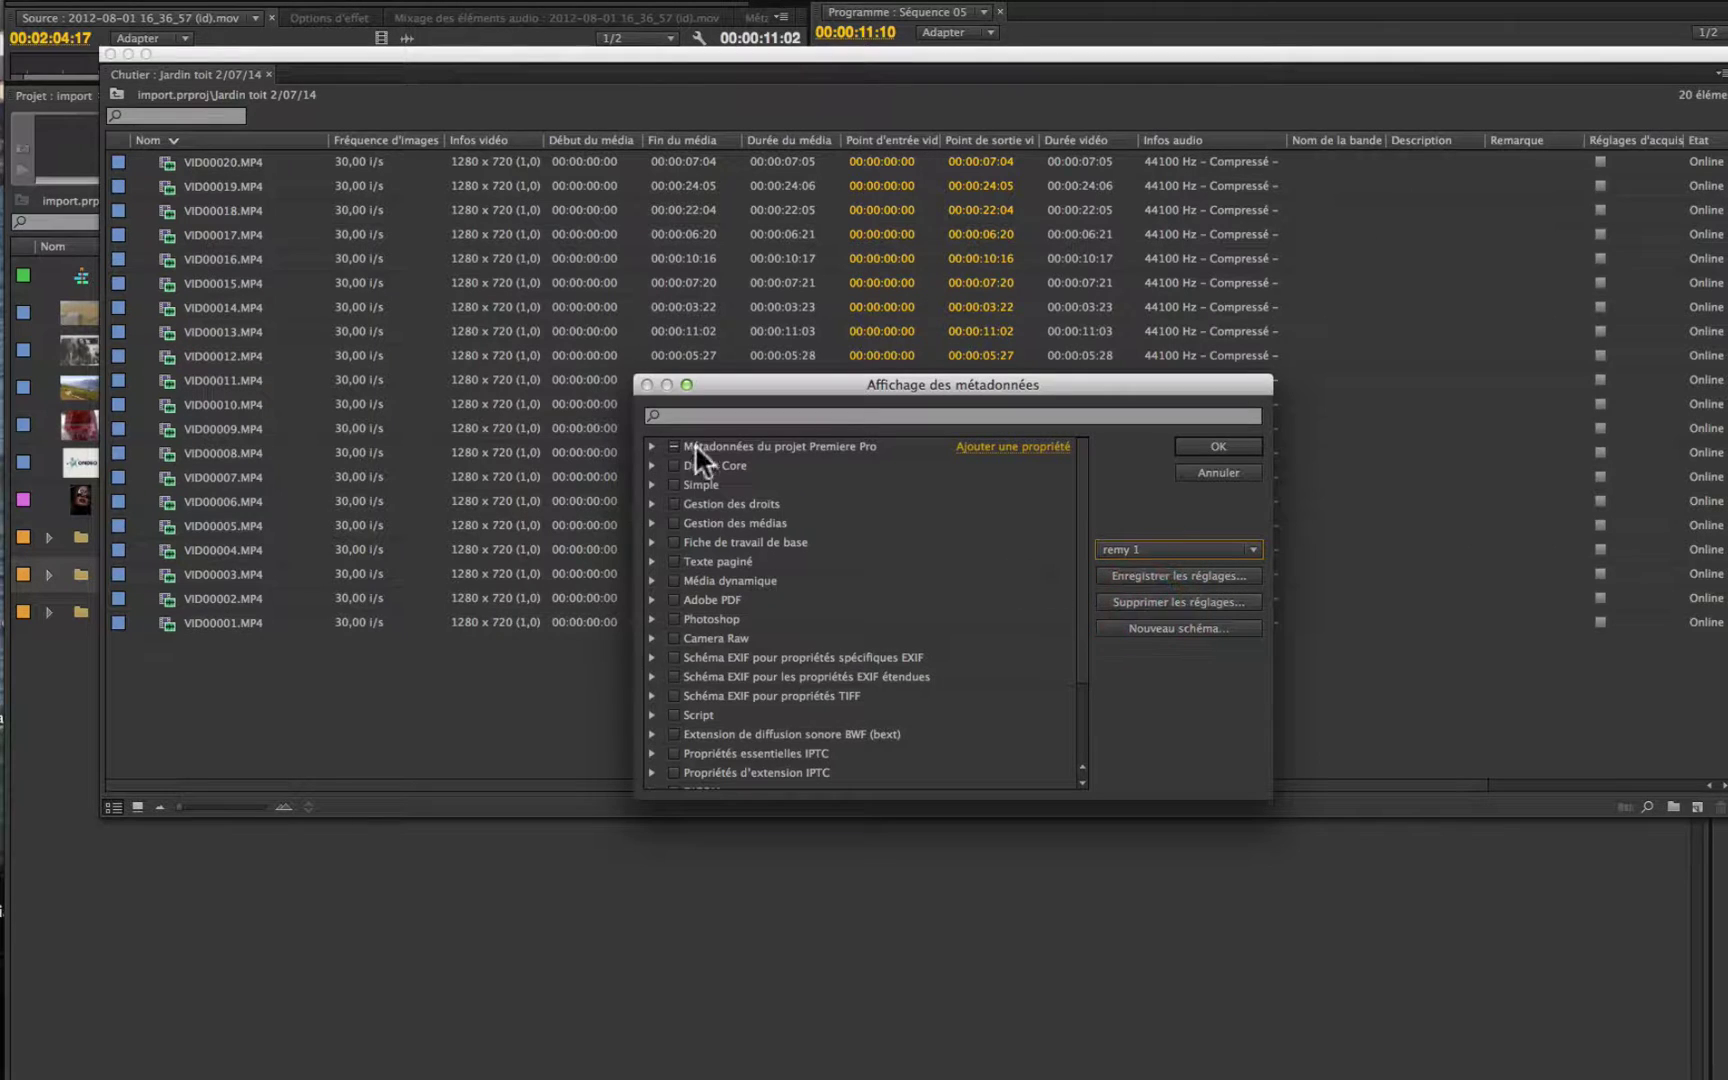
{"action": "left_click", "coordinate": [1188, 446]}
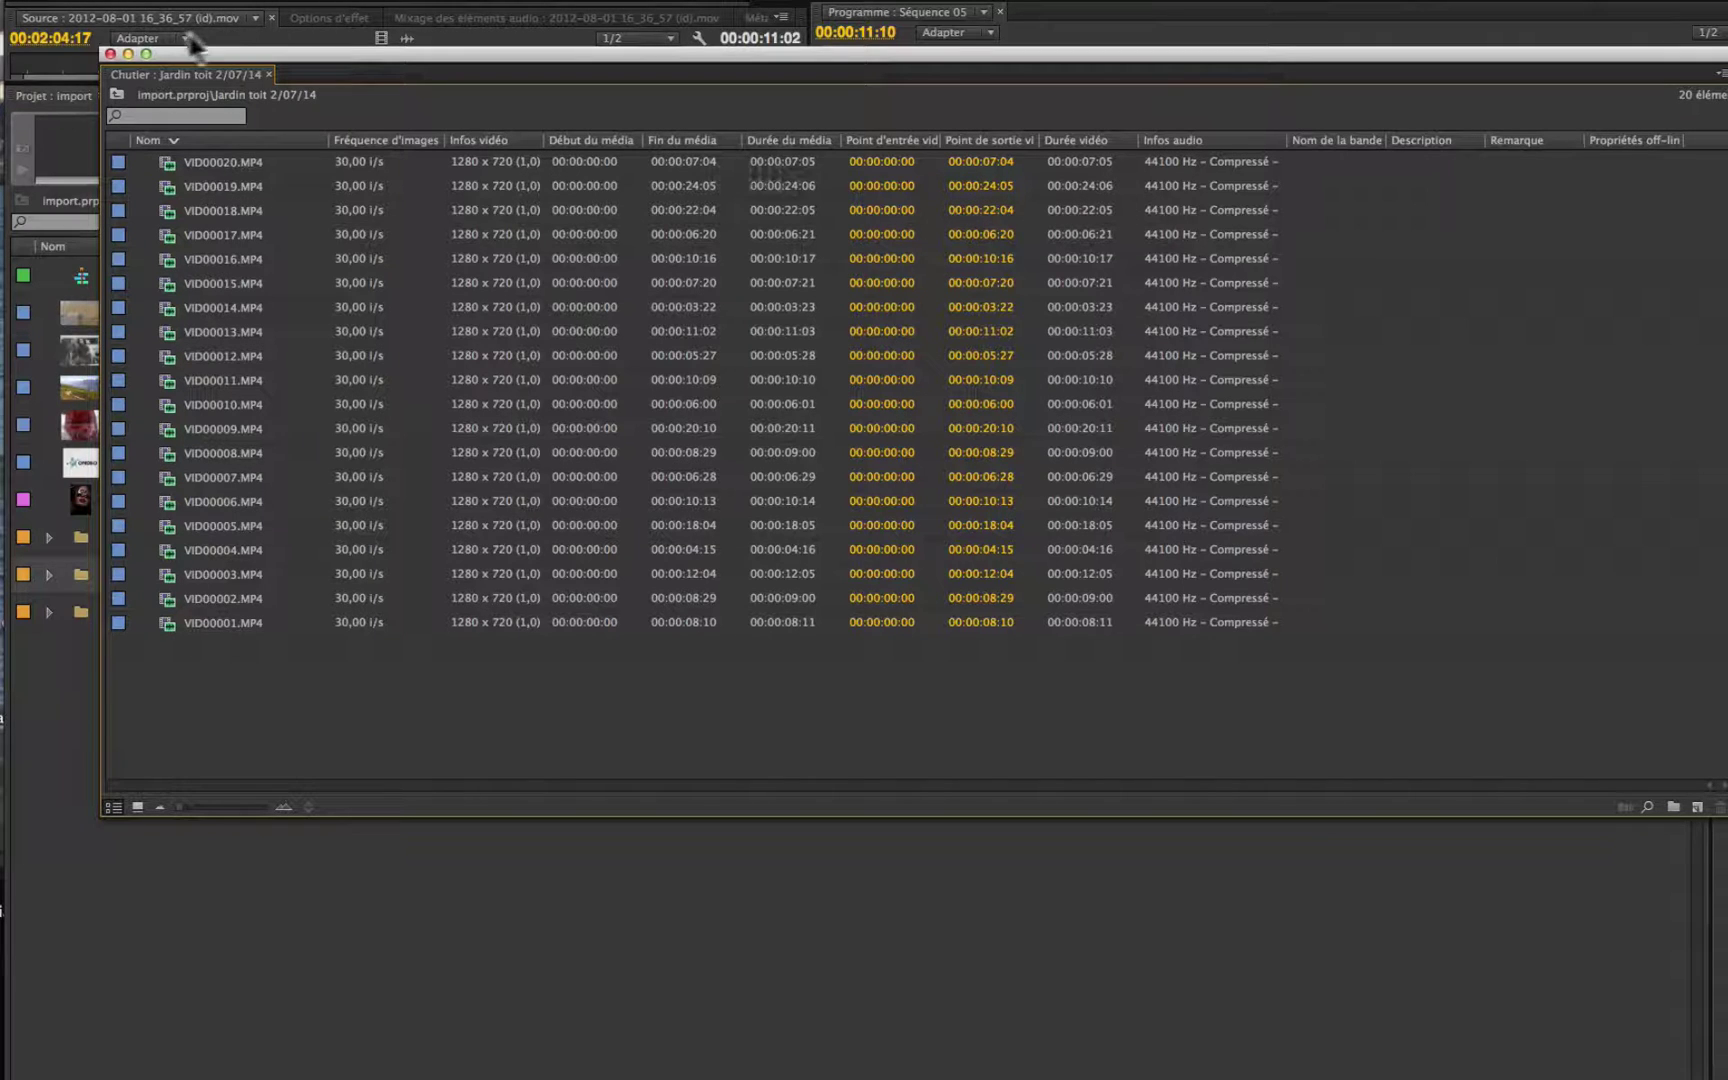
{"action": "left_click", "coordinate": [110, 52]}
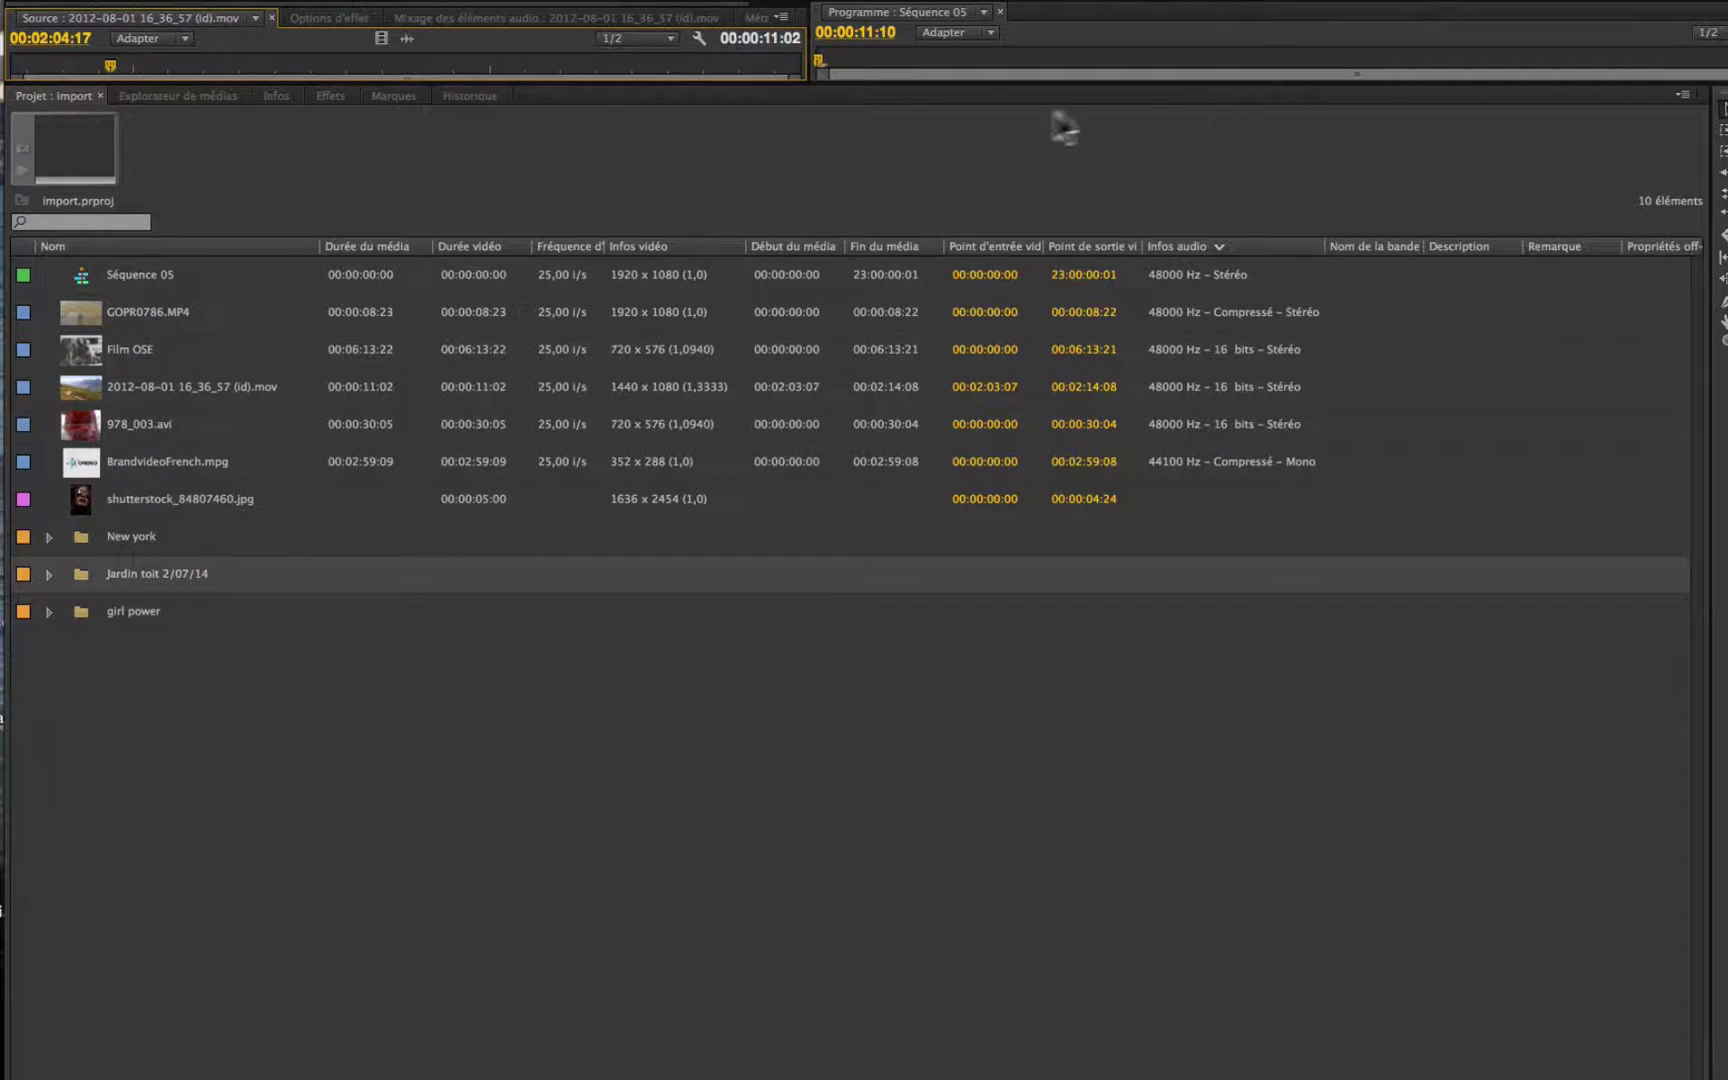
- Shrink the Project panel in height and width so the Source and Programme monitors and the timeline regain their space
{"action": "left_click_drag", "start_coordinate": [478, 81], "coordinate": [463, 558]}
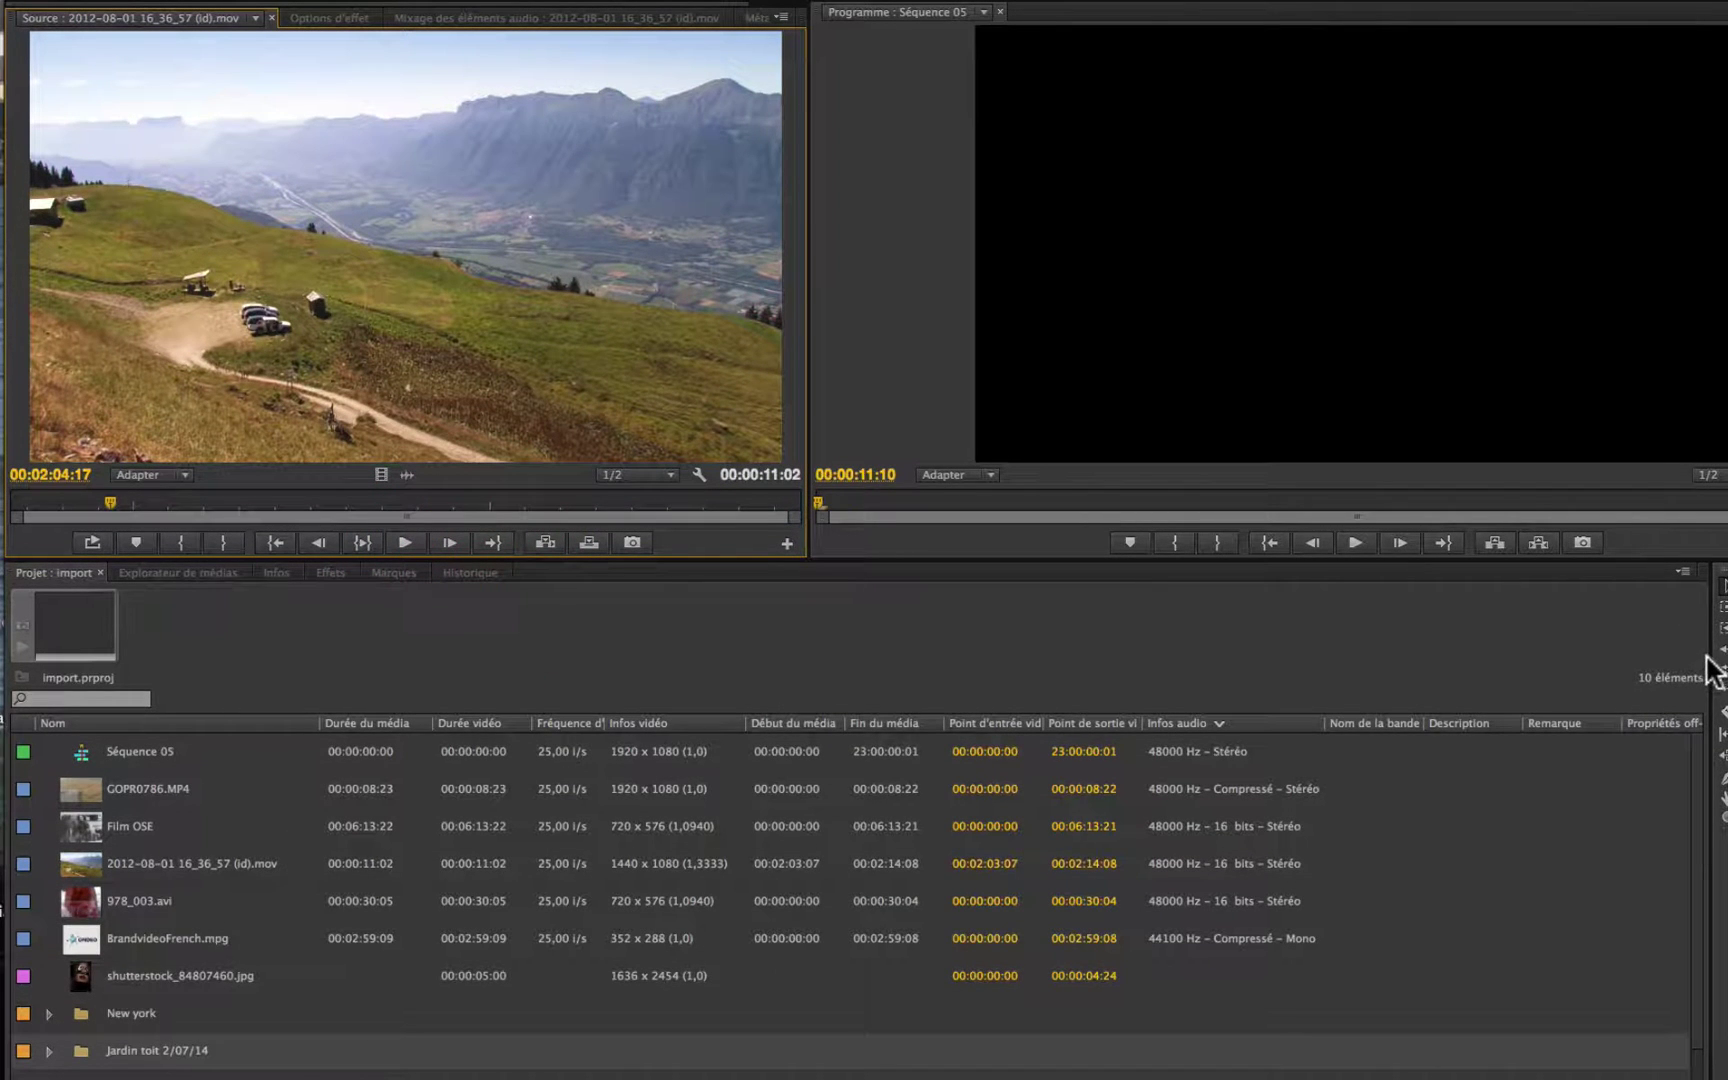
{"action": "left_click_drag", "start_coordinate": [1710, 670], "coordinate": [887, 722]}
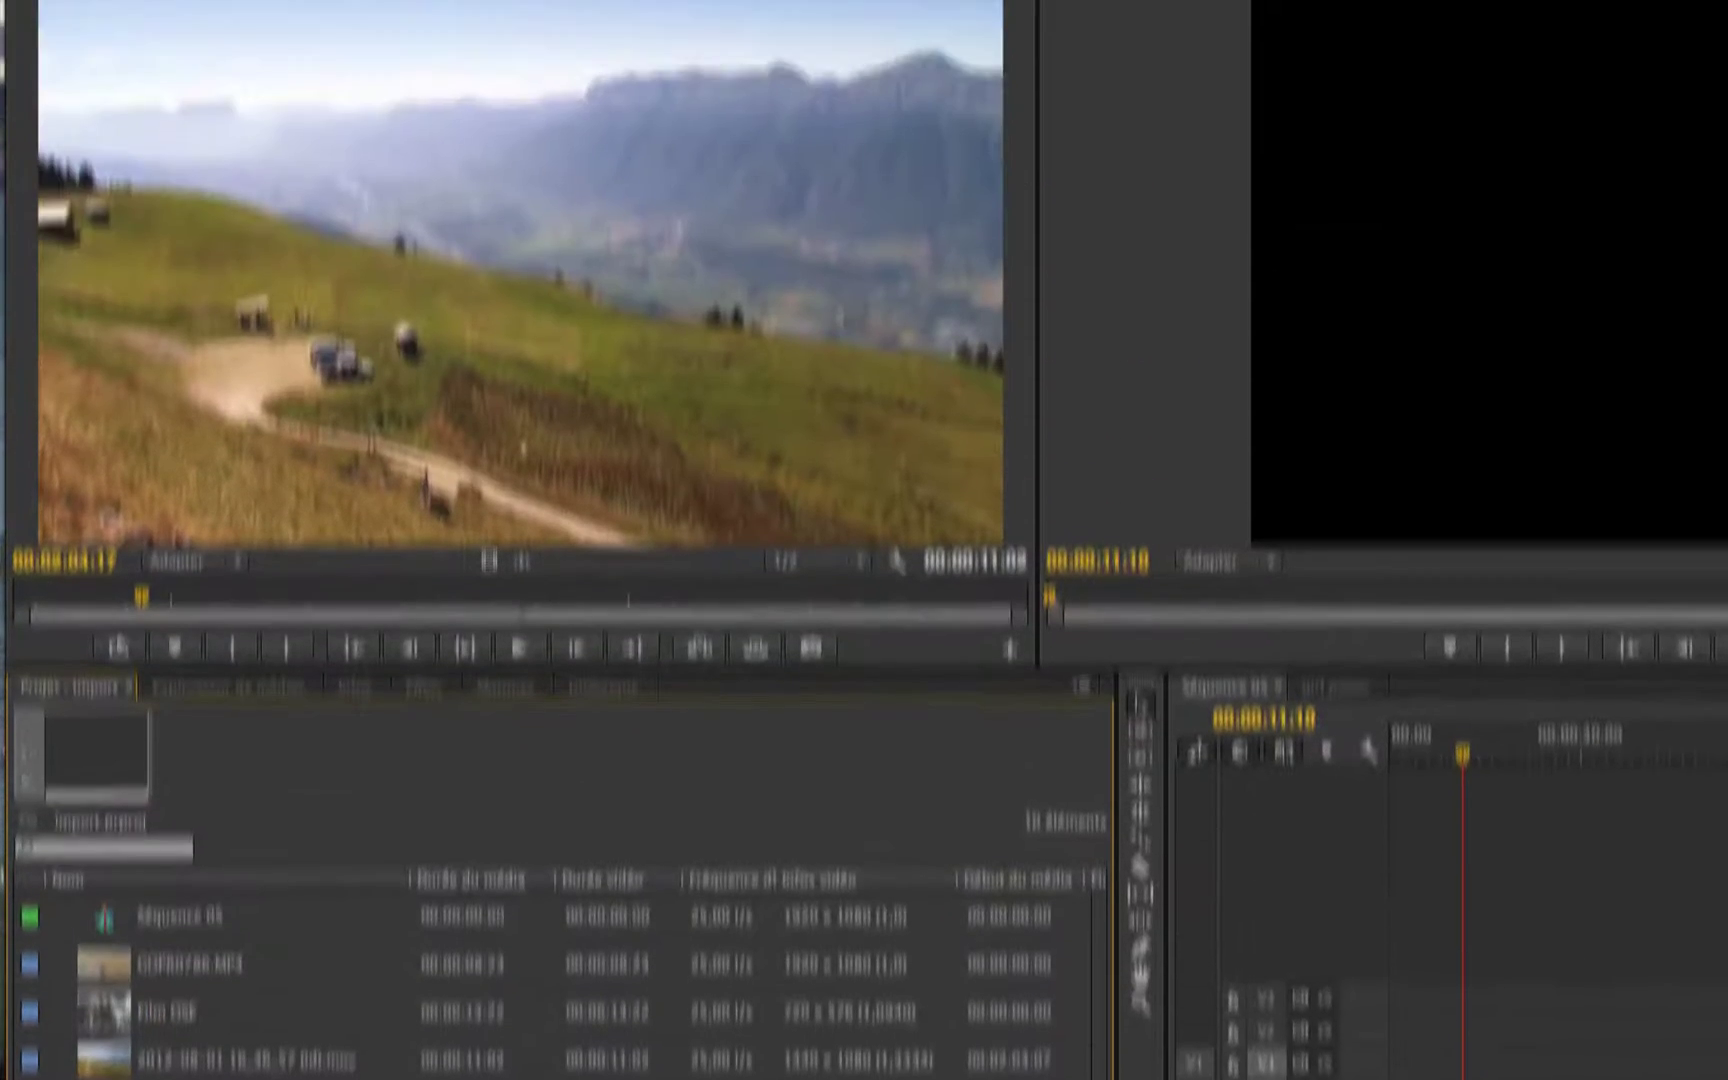
- Open the default label values in the preferences and examine the label colours available for Chutier
{"action": "left_click", "coordinate": [128, 0]}
{"action": "mouse_move", "coordinate": [126, 80]}
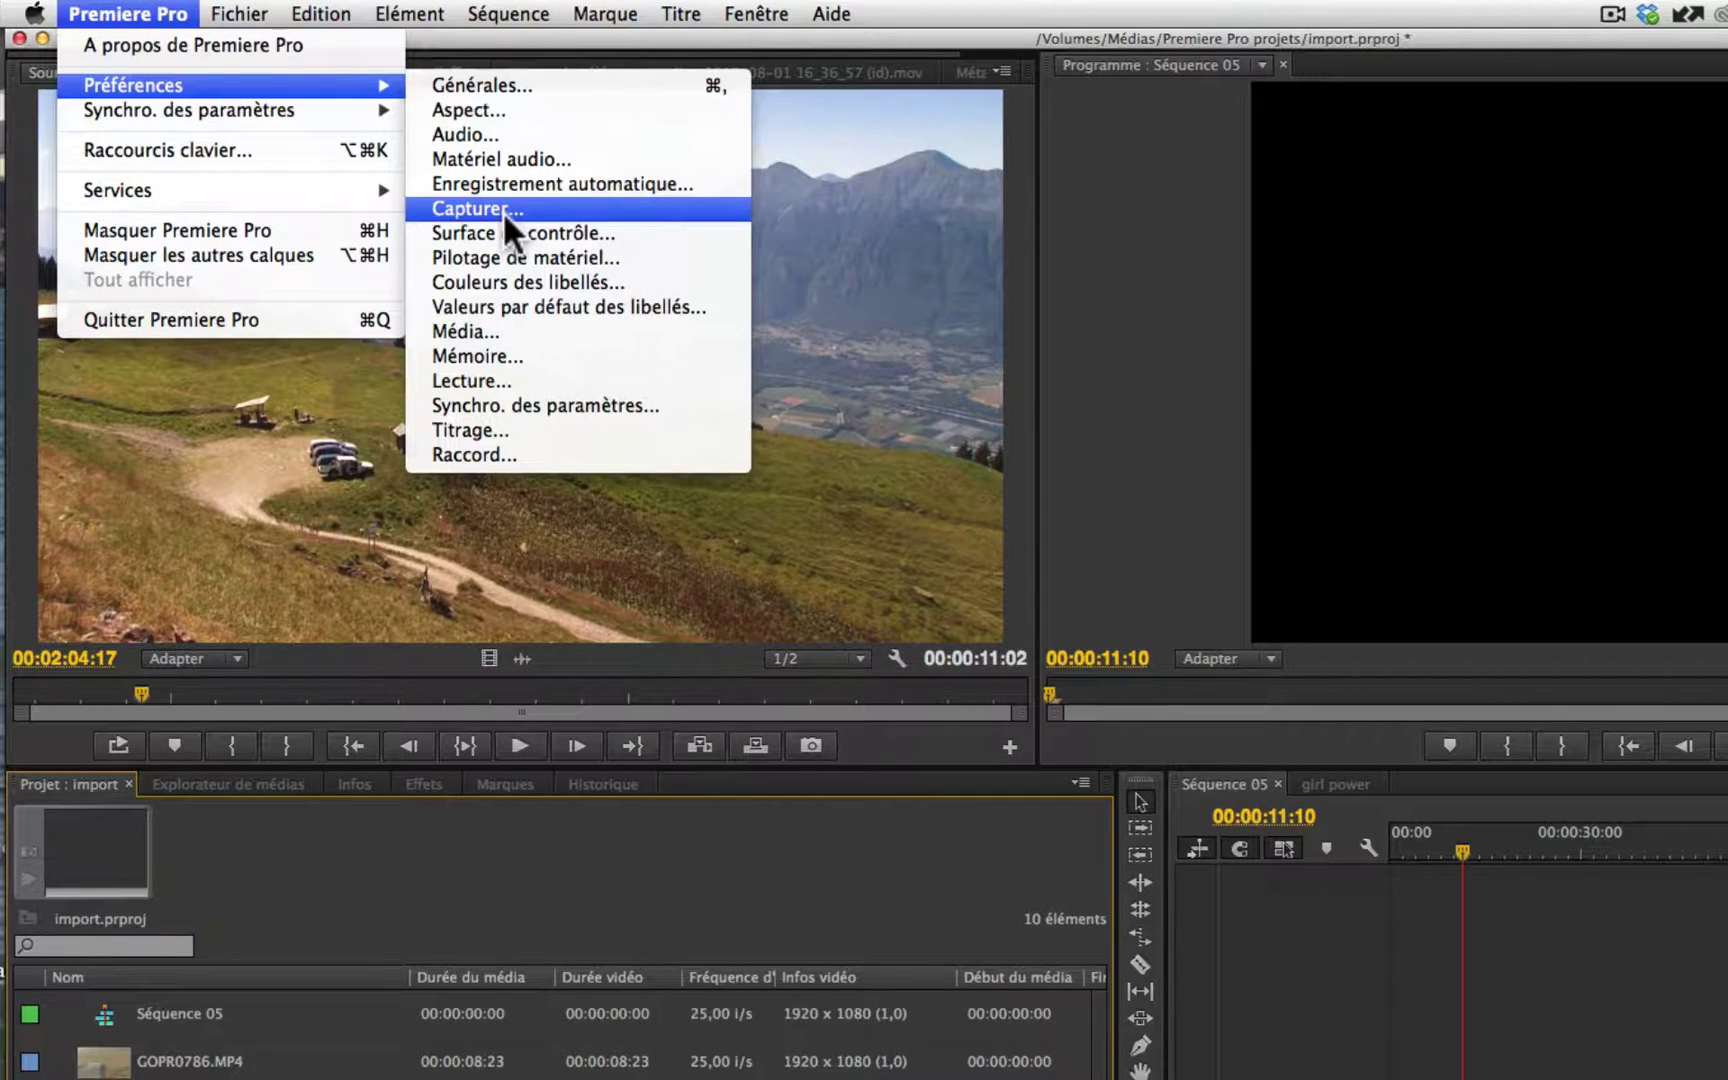
{"action": "left_click", "coordinate": [508, 305]}
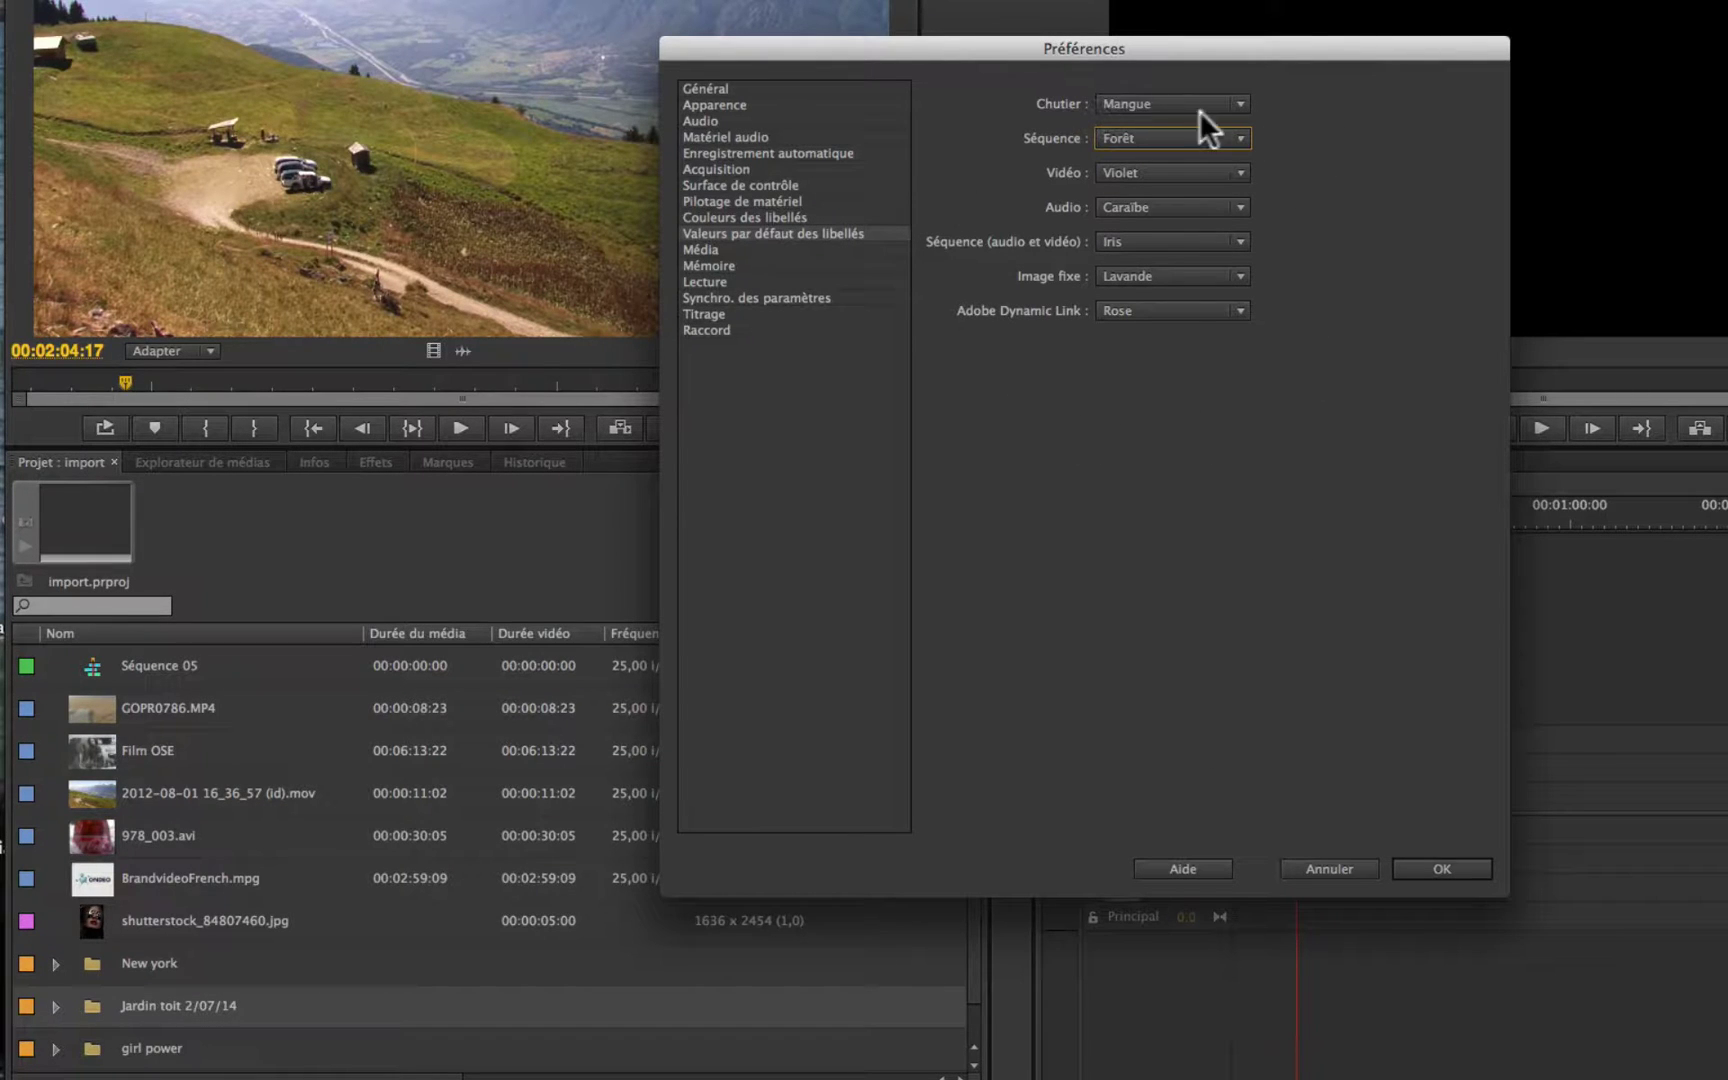
{"action": "left_click", "coordinate": [1239, 100]}
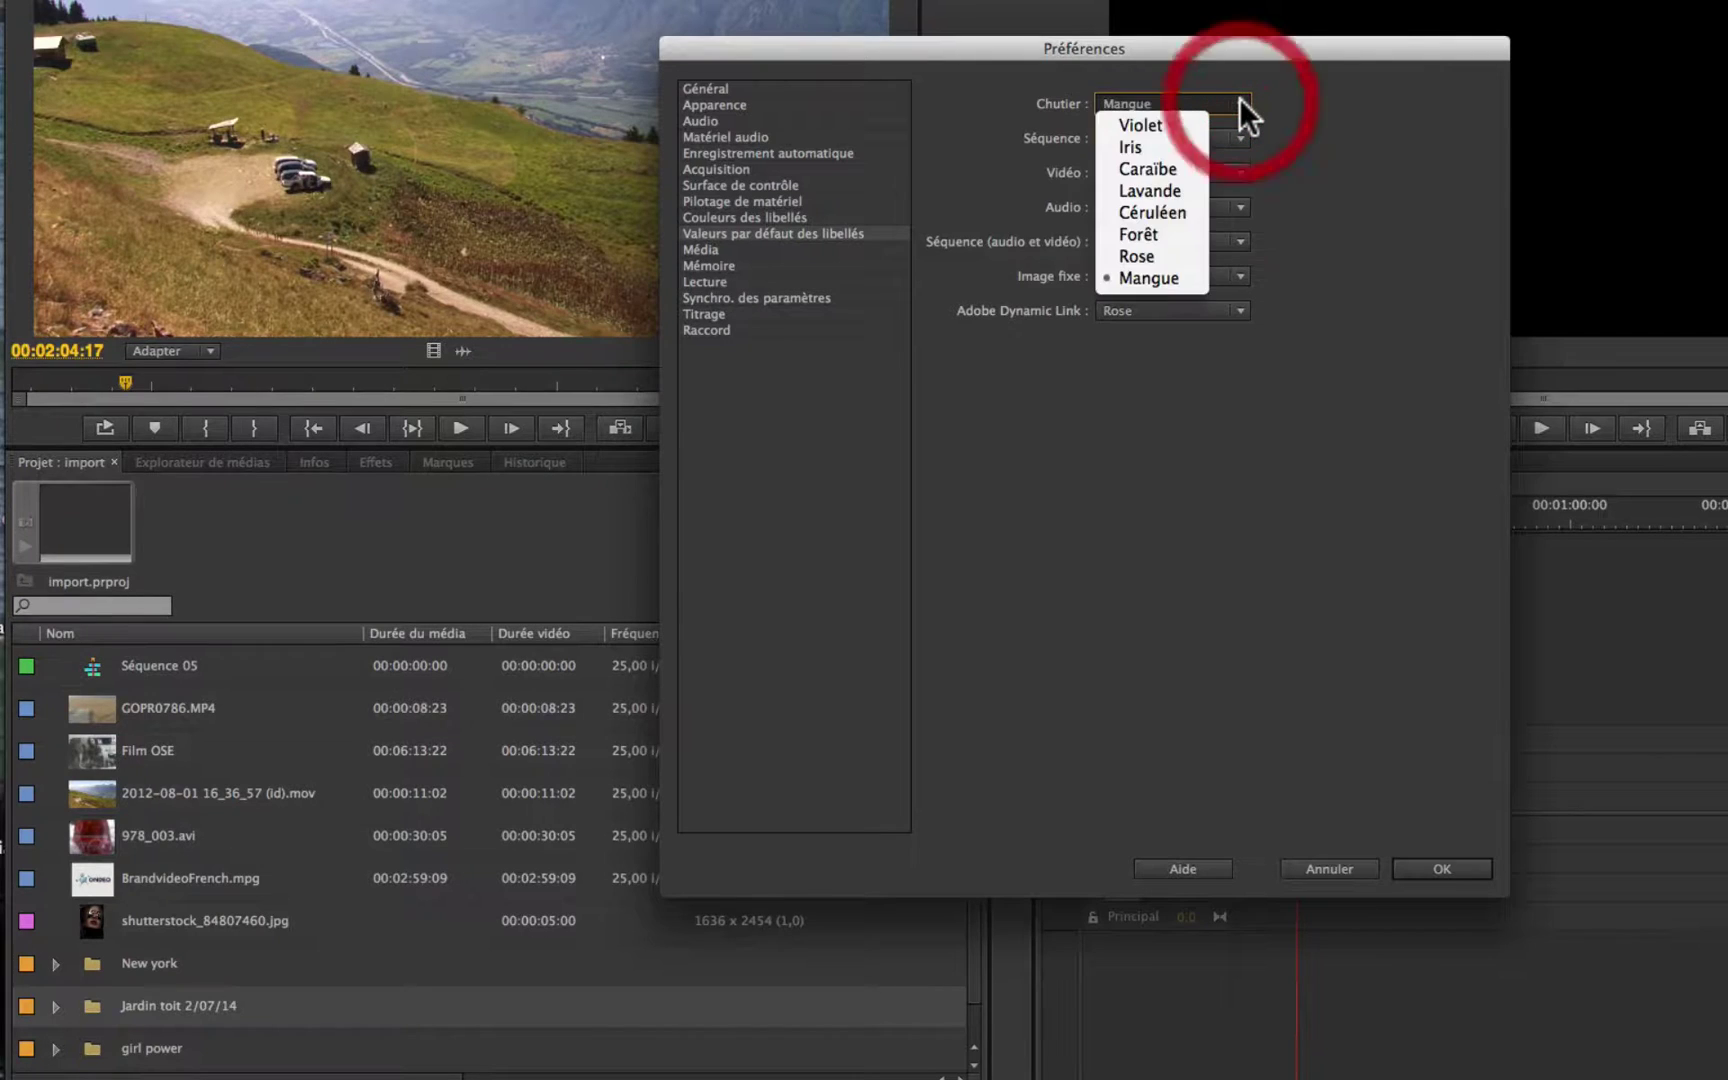
{"action": "left_click", "coordinate": [1239, 100]}
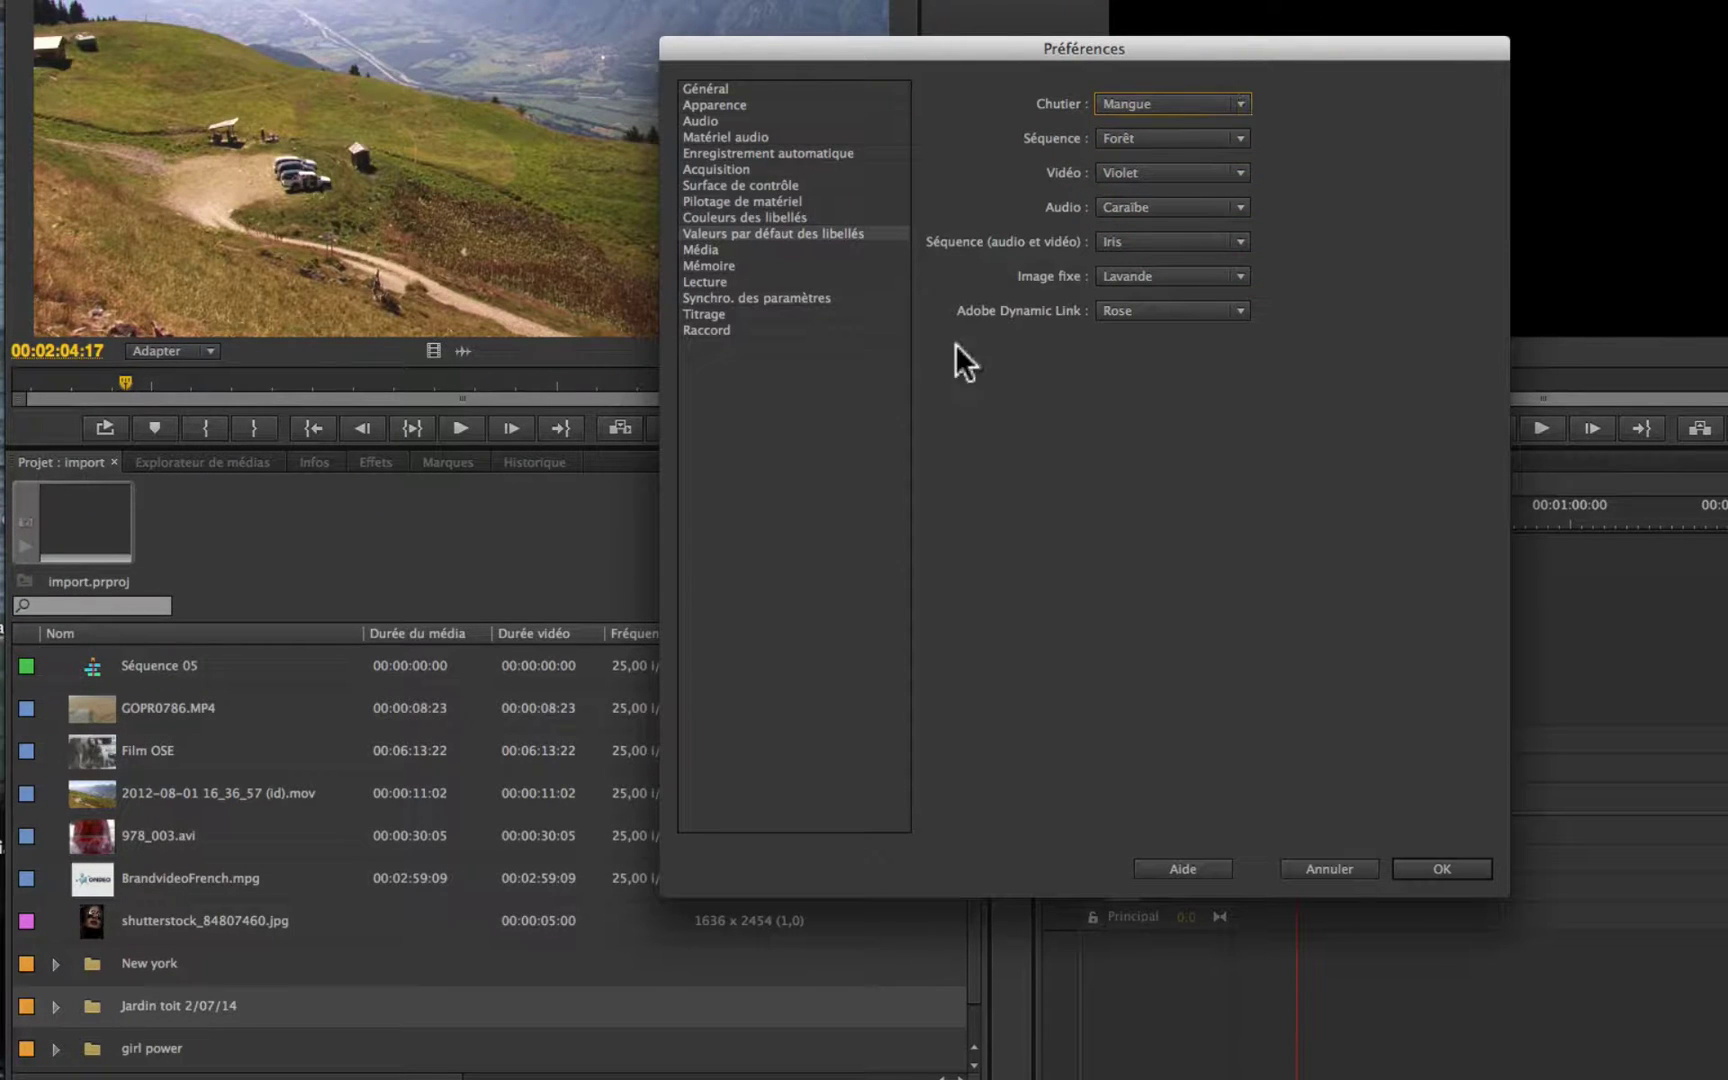
- Rename the Lavande label colour to rose in the Couleurs des libellés preferences
{"action": "left_click", "coordinate": [729, 214]}
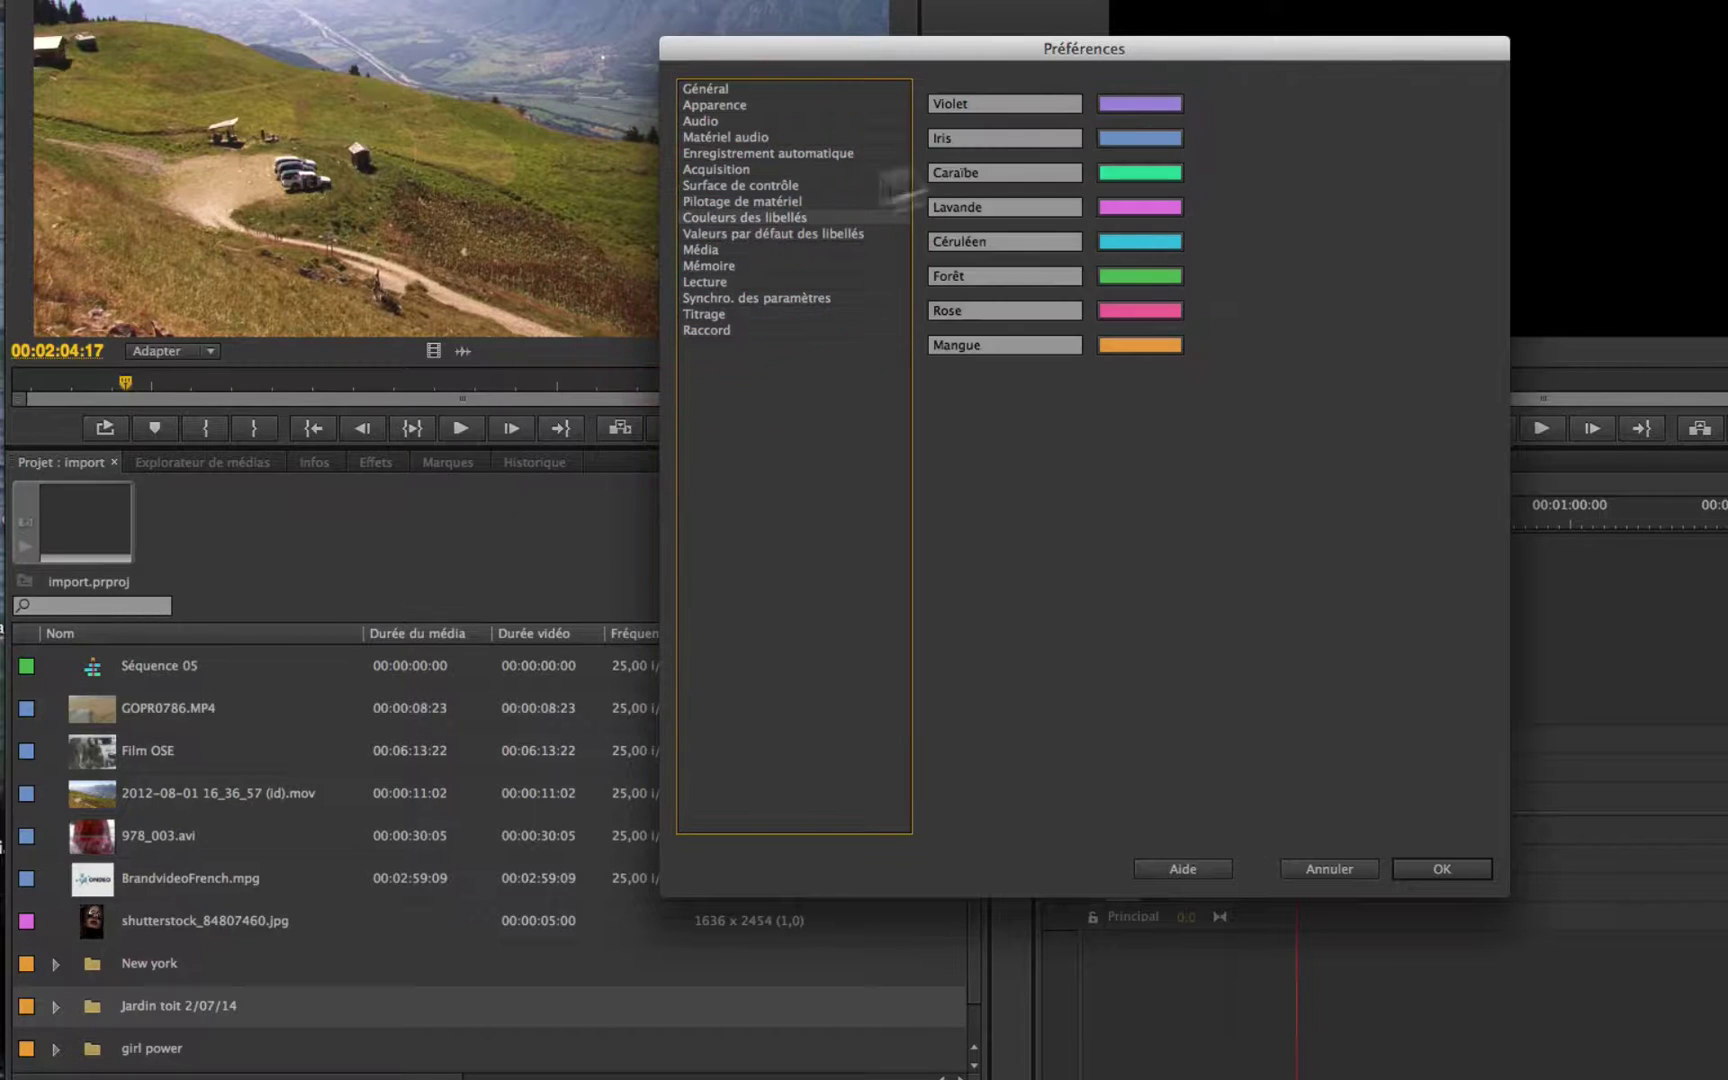
{"action": "left_click", "coordinate": [1003, 213]}
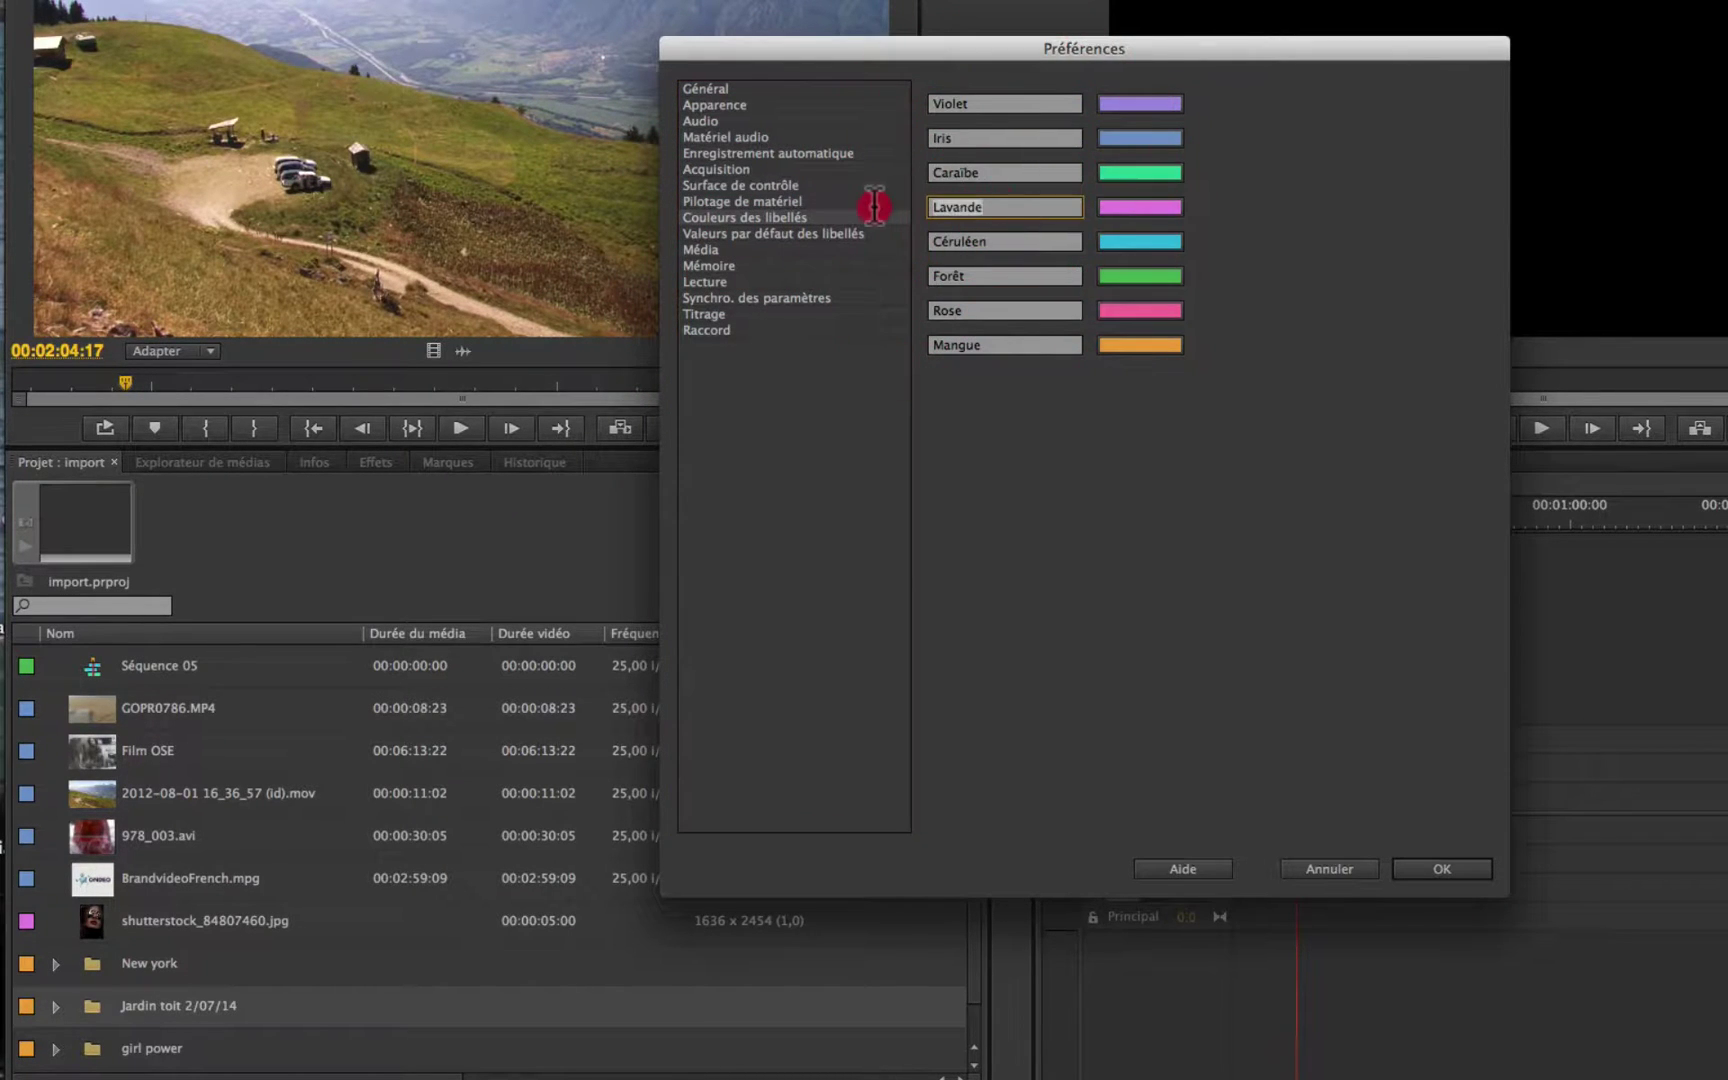
{"action": "type", "text": "rose"}
- Rename the Céruléen label colour to bleu ciel
{"action": "left_click", "coordinate": [991, 238]}
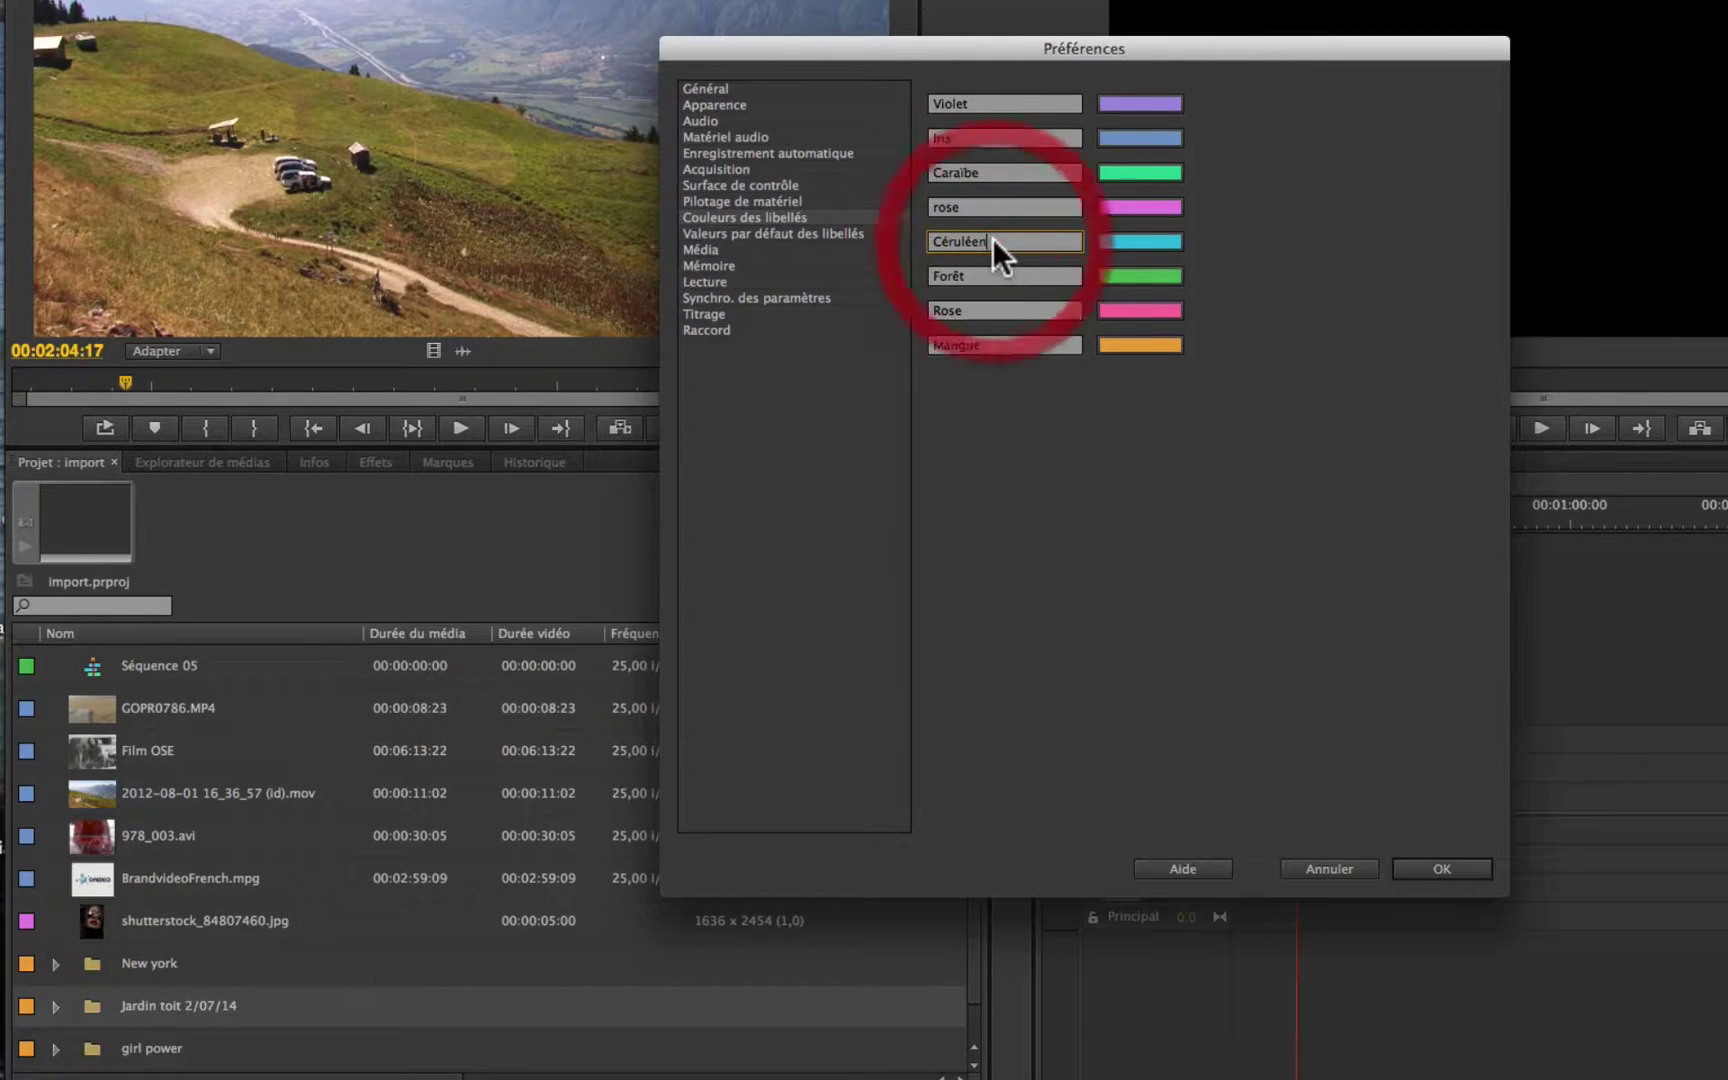
{"action": "type", "text": "ble"}
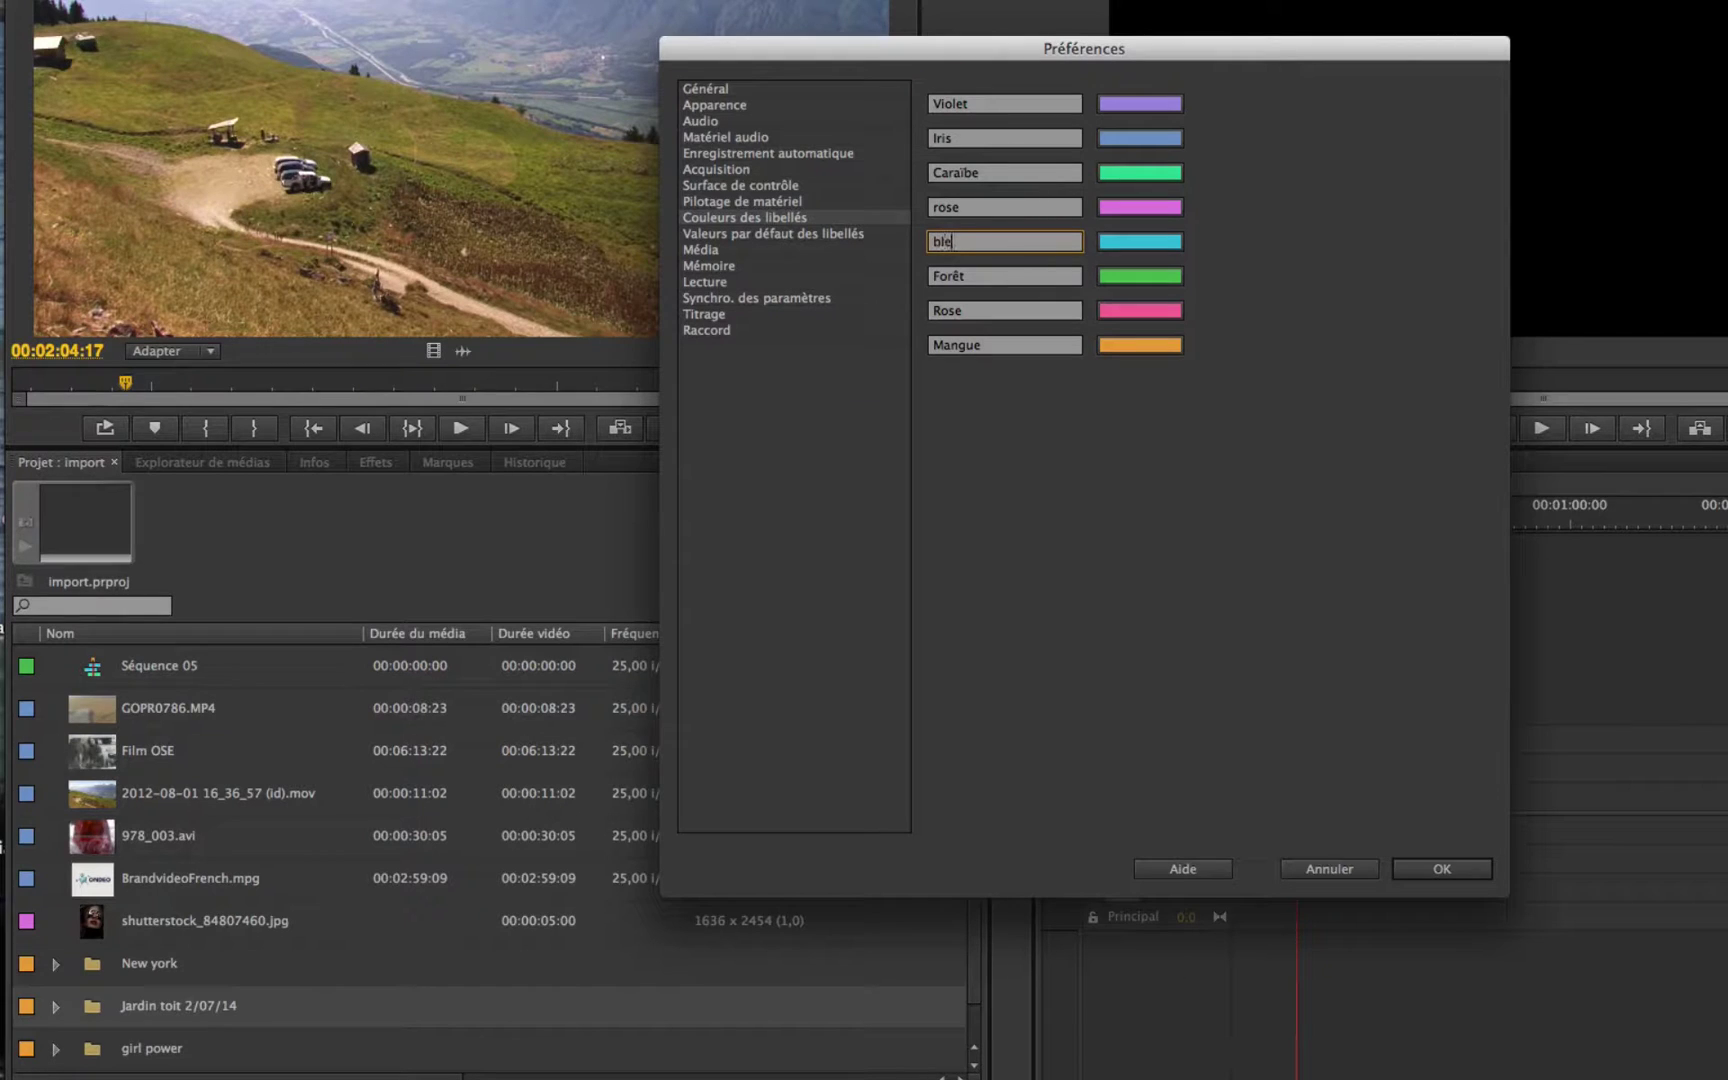
{"action": "type", "text": "u clei"}
{"action": "key", "text": "BackSpace"}
{"action": "key", "text": "BackSpace"}
{"action": "key", "text": "BackSpace"}
{"action": "type", "text": "iel"}
- Rename the Mangue label colour to Orange, check the default label values and accept the preferences
{"action": "left_click", "coordinate": [983, 345]}
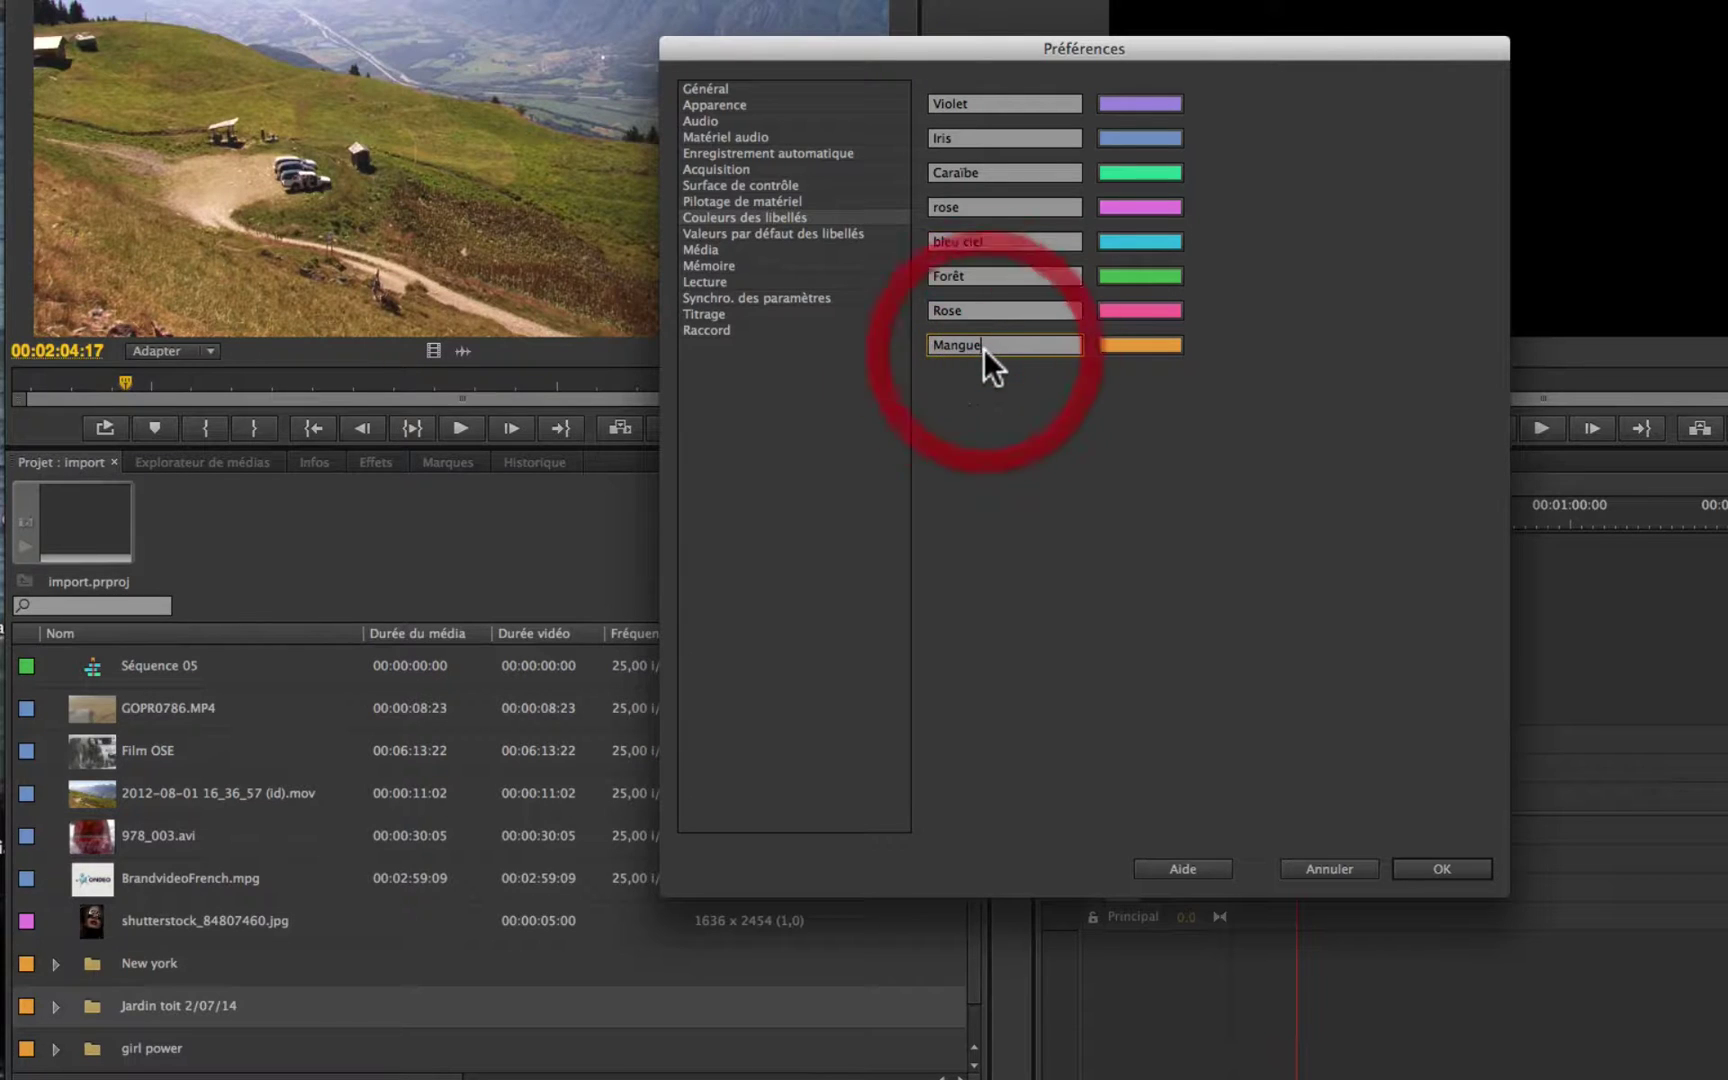
{"action": "type", "text": "Oranfe"}
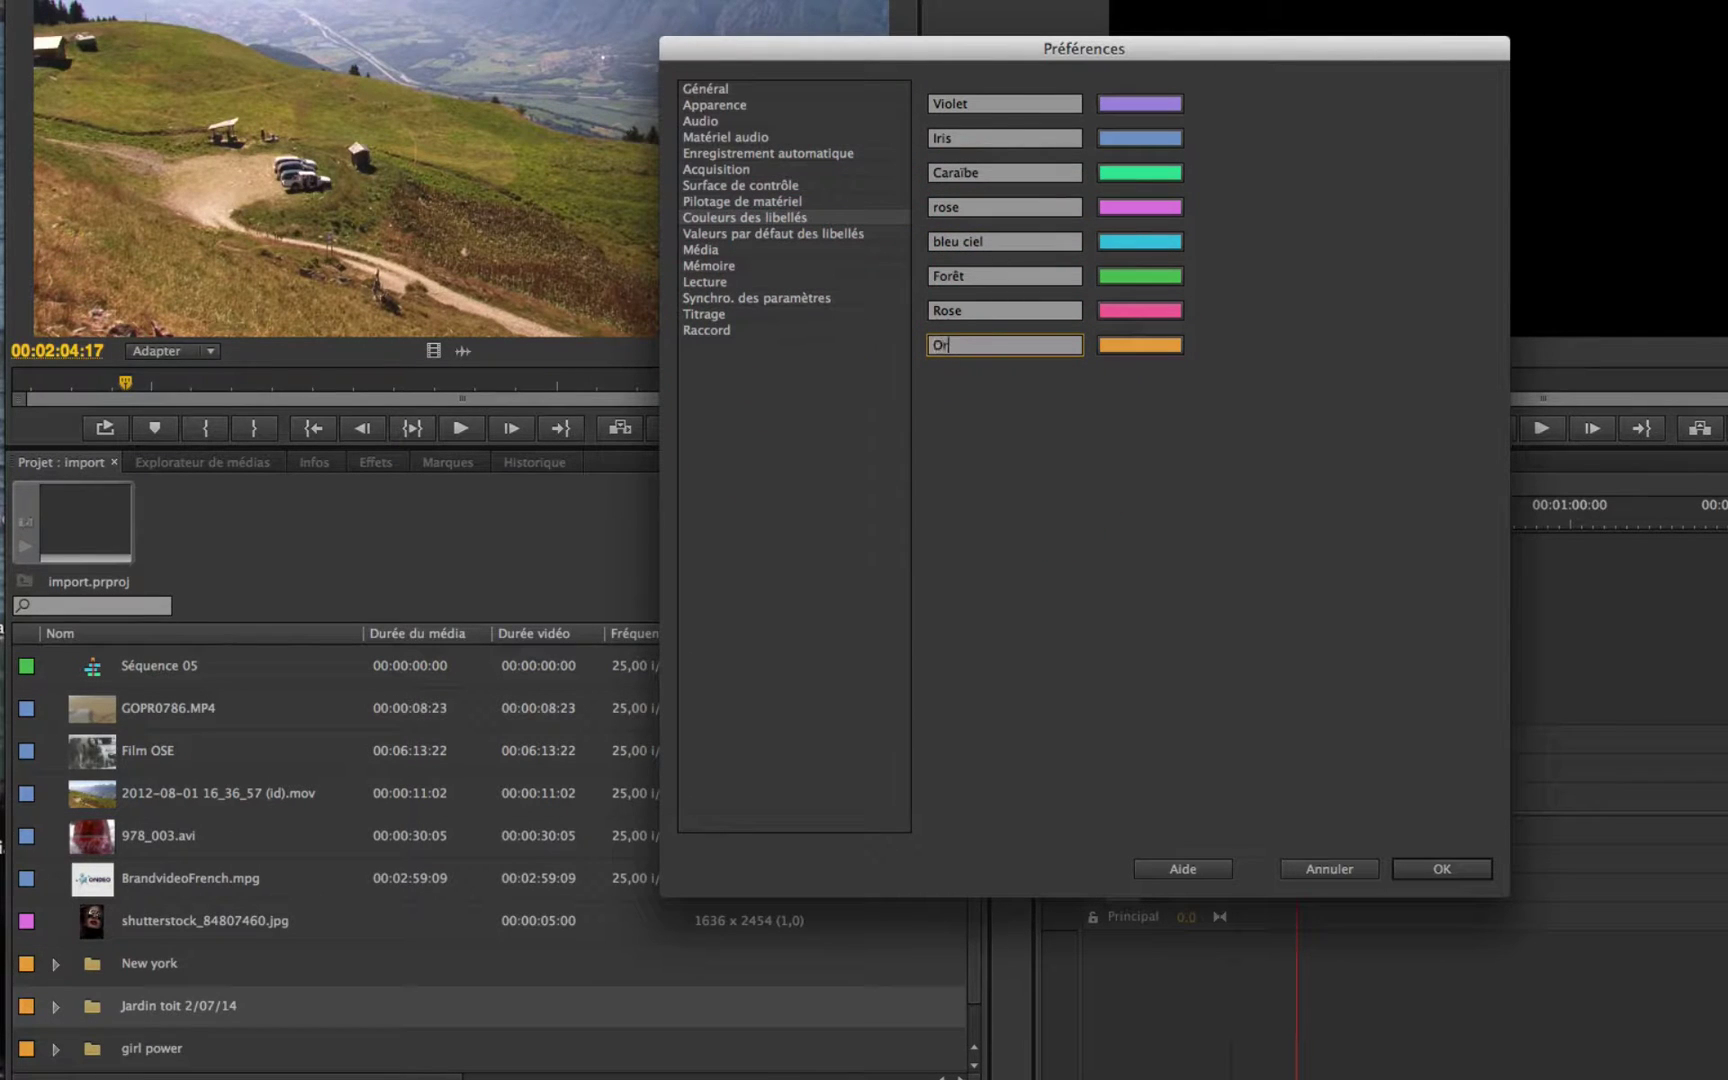
{"action": "key", "text": "BackSpace"}
{"action": "key", "text": "BackSpace"}
{"action": "type", "text": "ge"}
{"action": "left_click", "coordinate": [981, 167]}
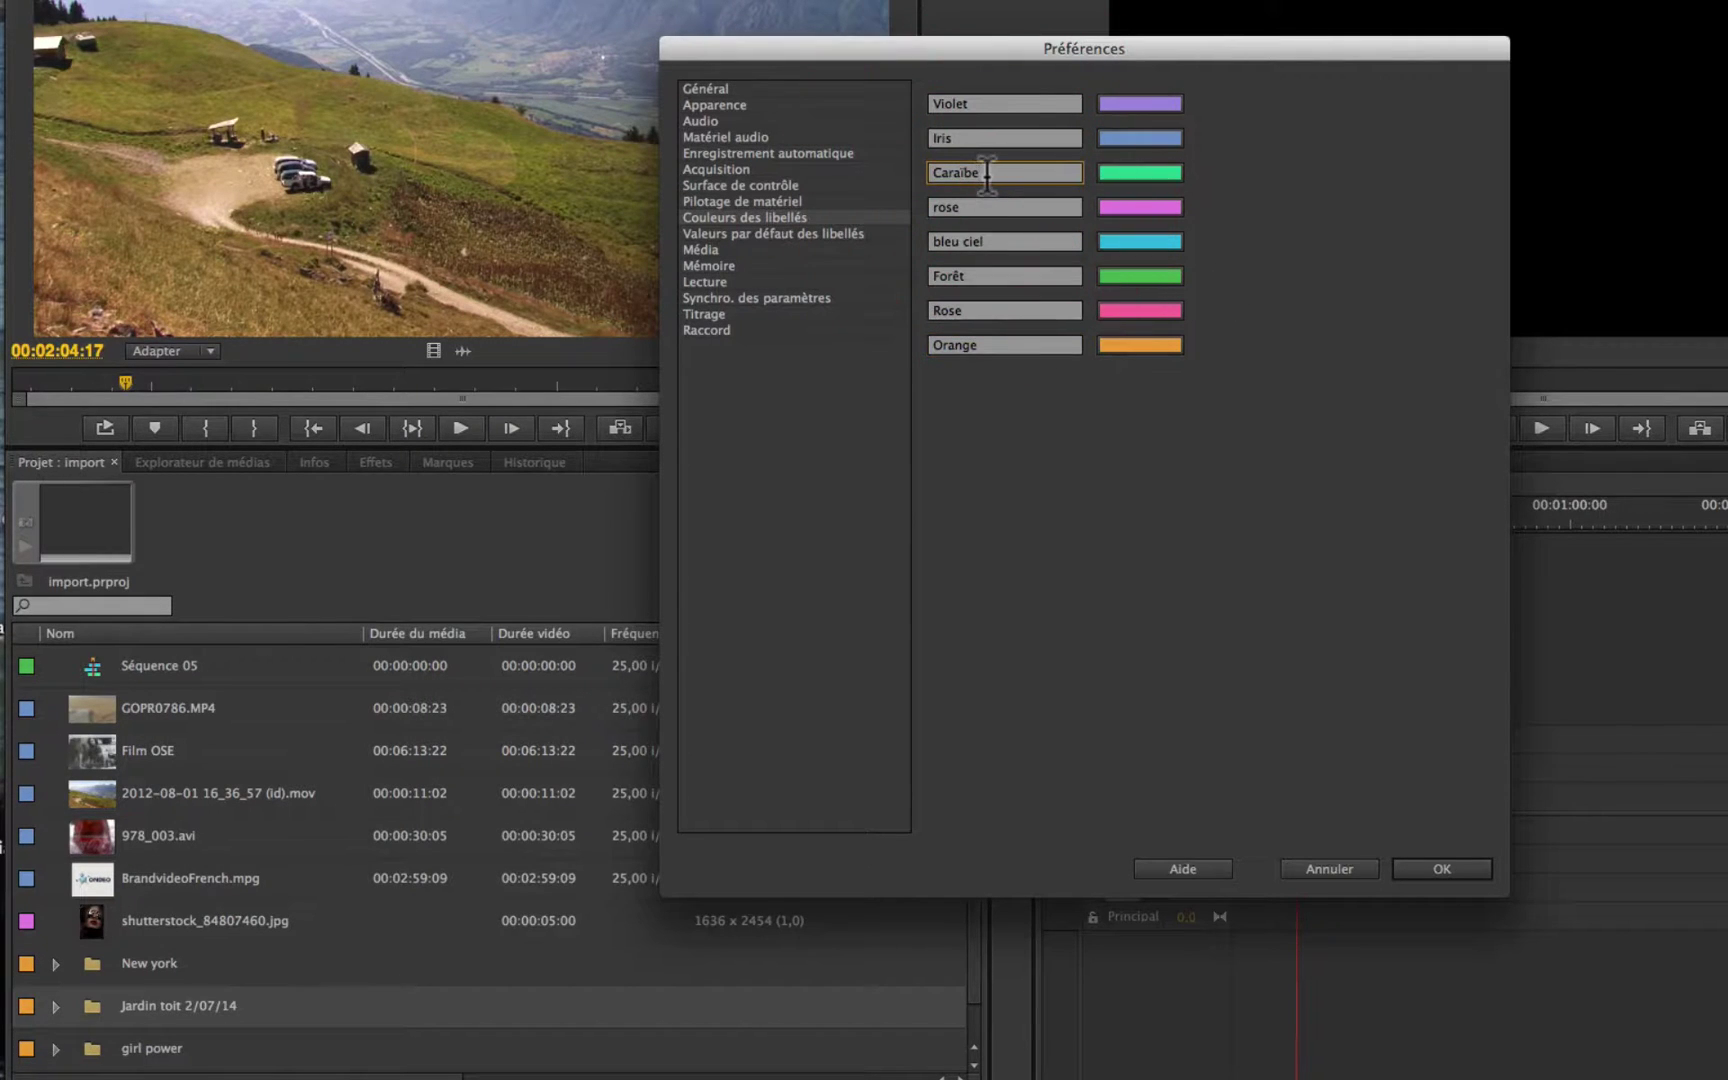
{"action": "left_click", "coordinate": [1040, 455]}
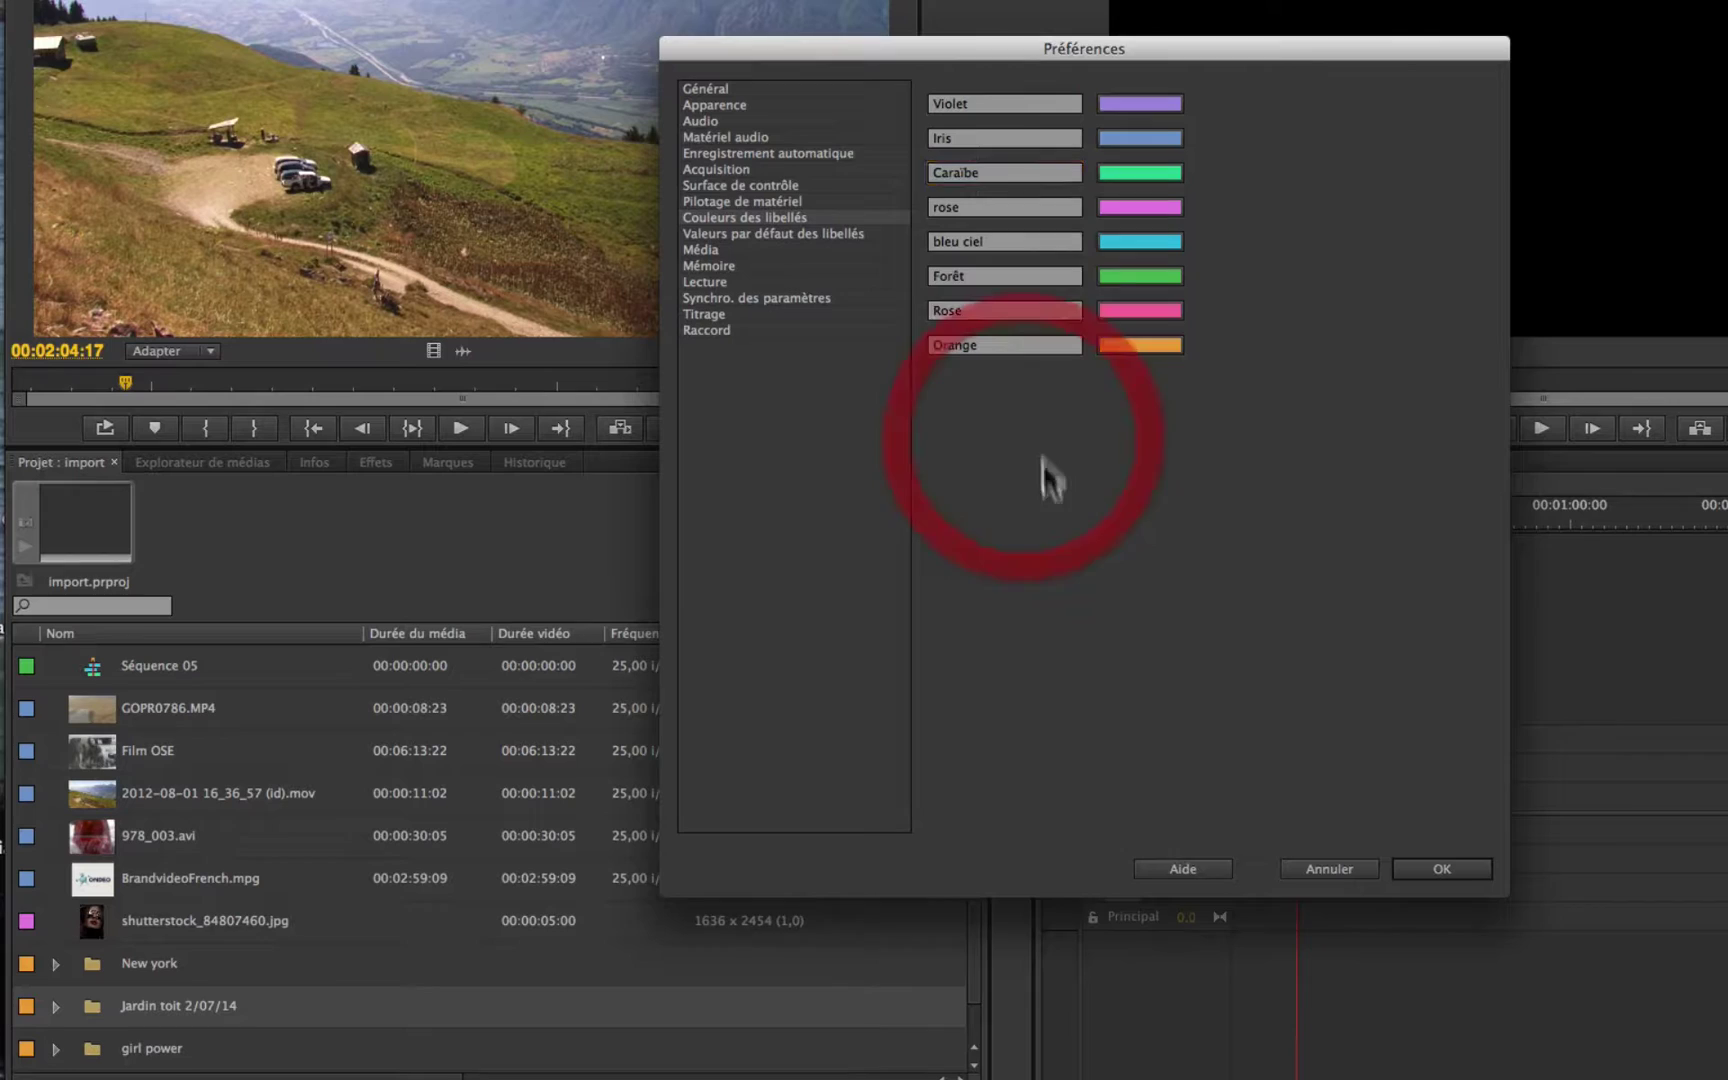
{"action": "left_click", "coordinate": [770, 233]}
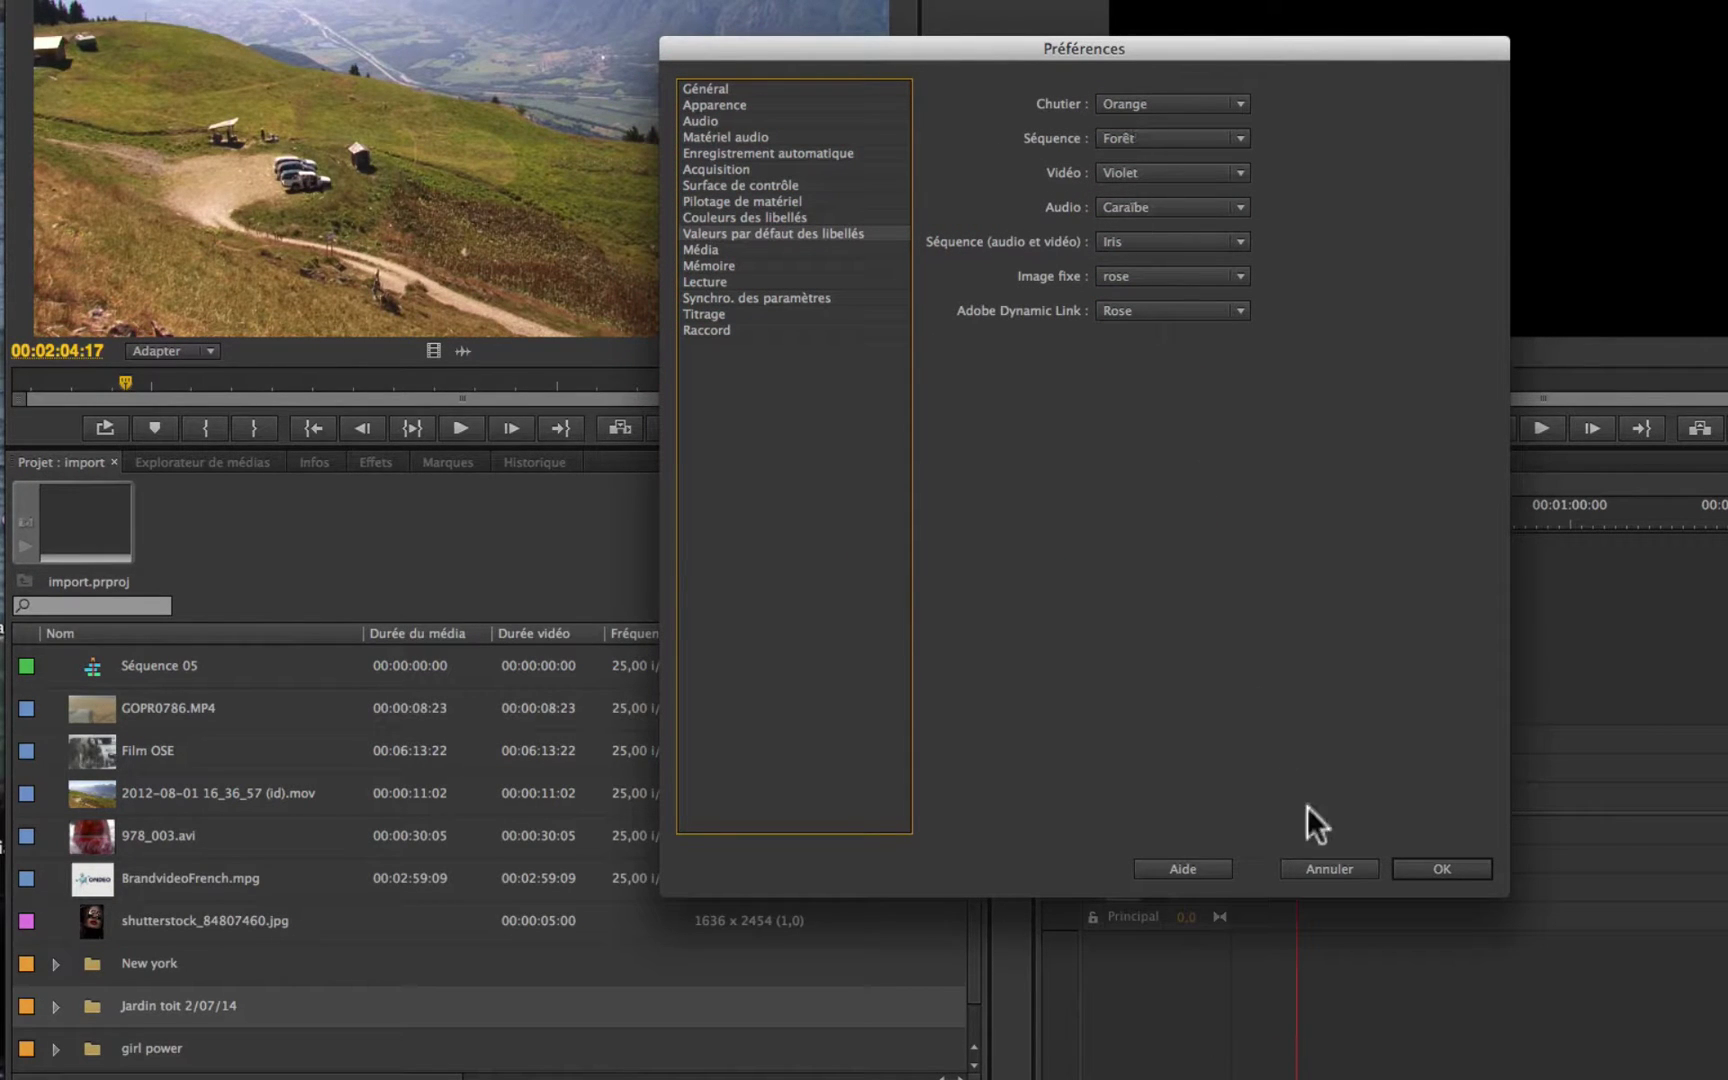
{"action": "left_click", "coordinate": [1430, 868]}
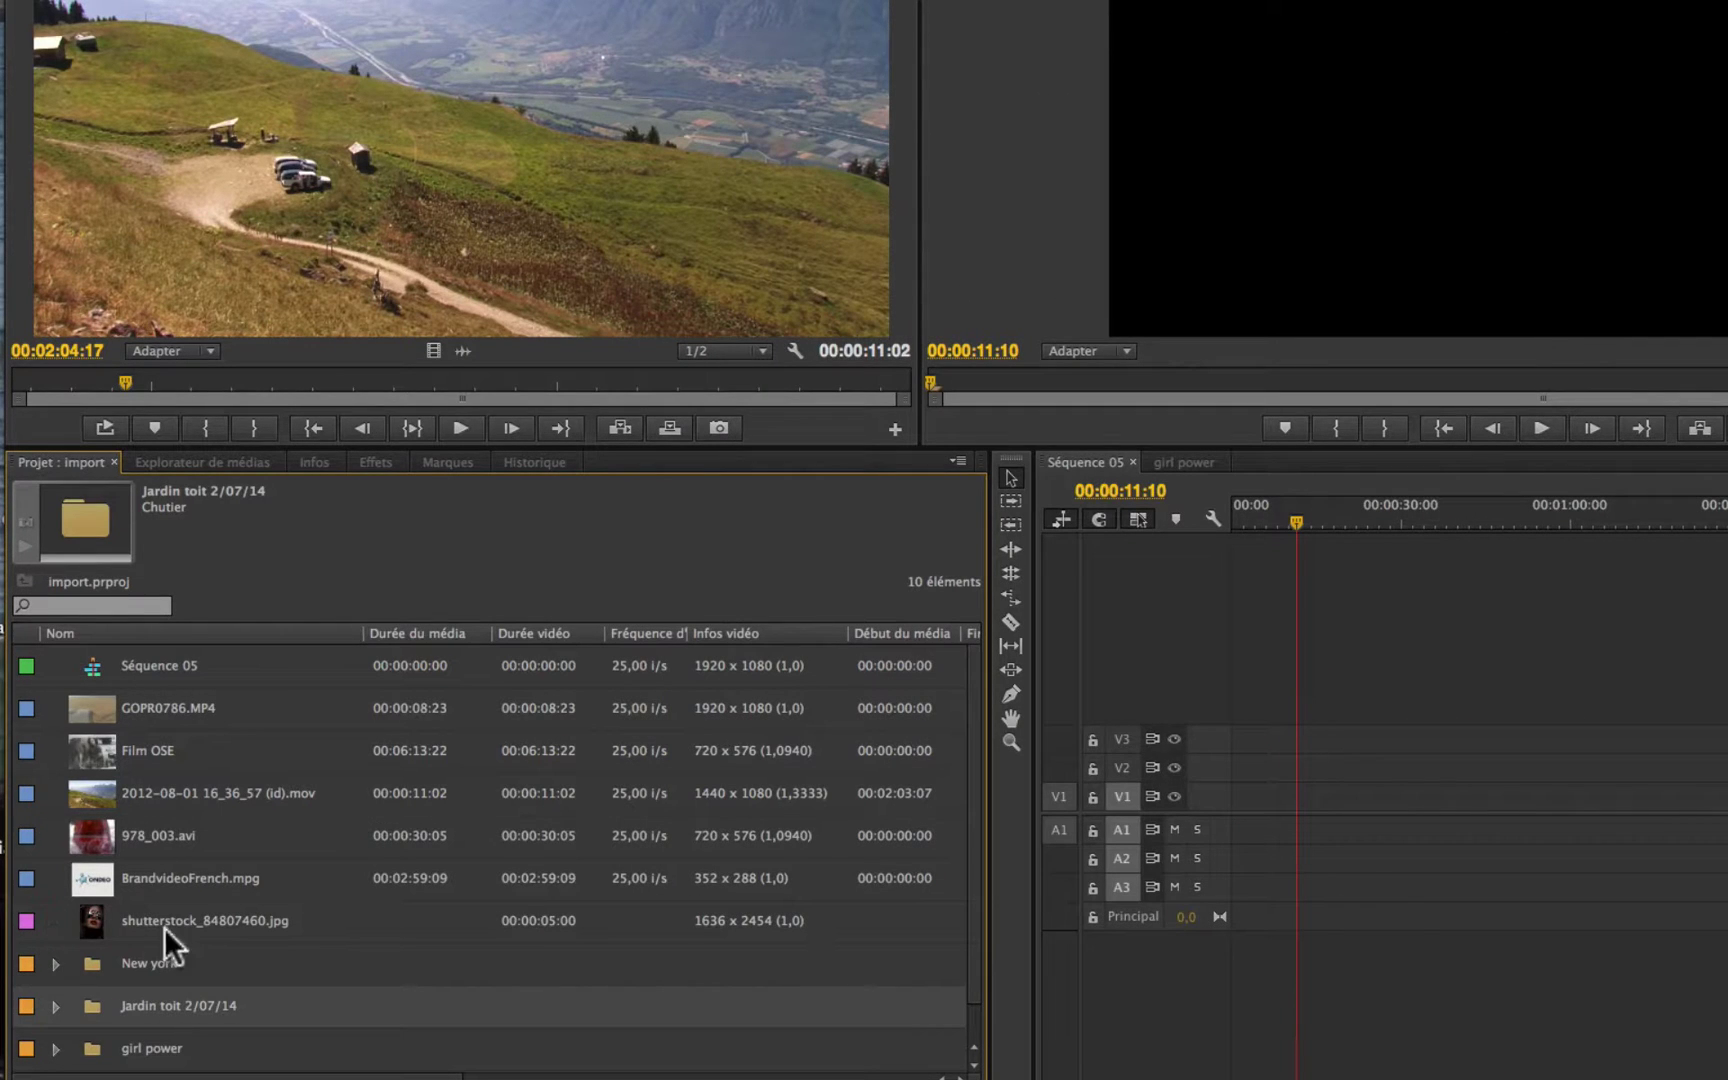
- Place shutterstock_84807460.jpg at about 6 s and Film OSE at about 21 s on track V1 of Séquence 05, and save the project
{"action": "left_click_drag", "start_coordinate": [99, 915], "coordinate": [1274, 798]}
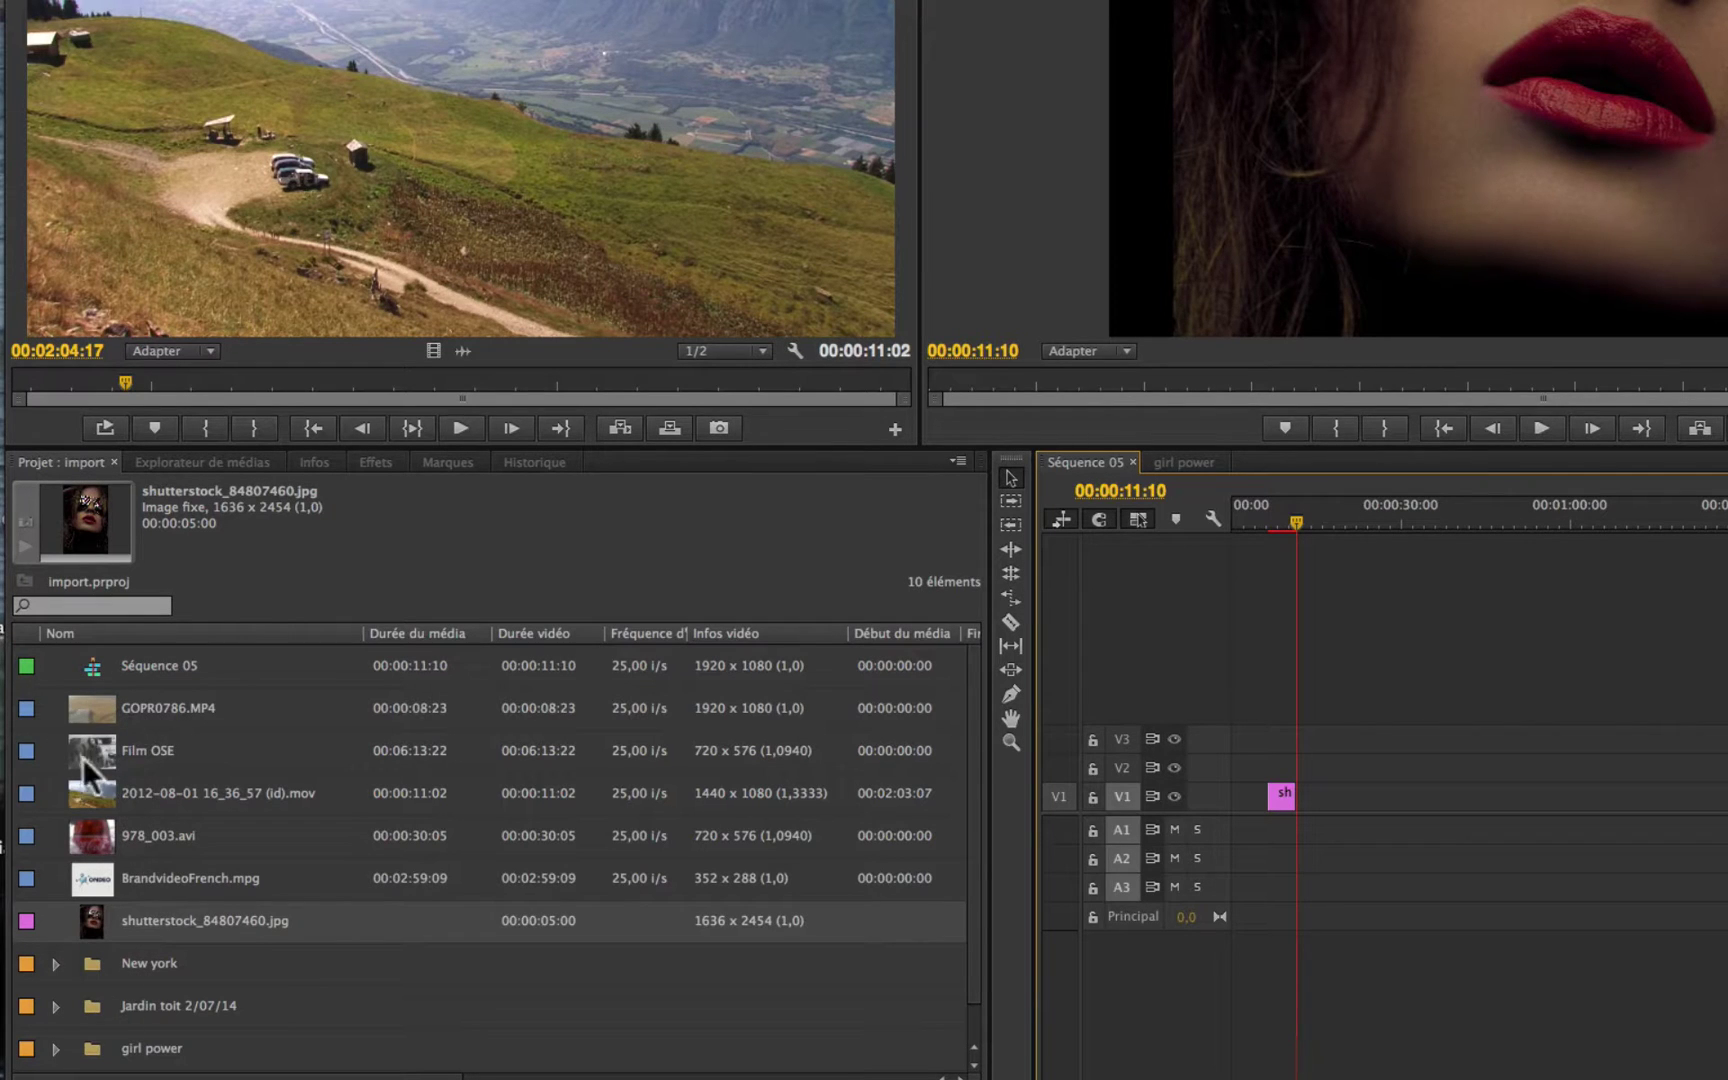
{"action": "left_click_drag", "start_coordinate": [88, 765], "coordinate": [1334, 832]}
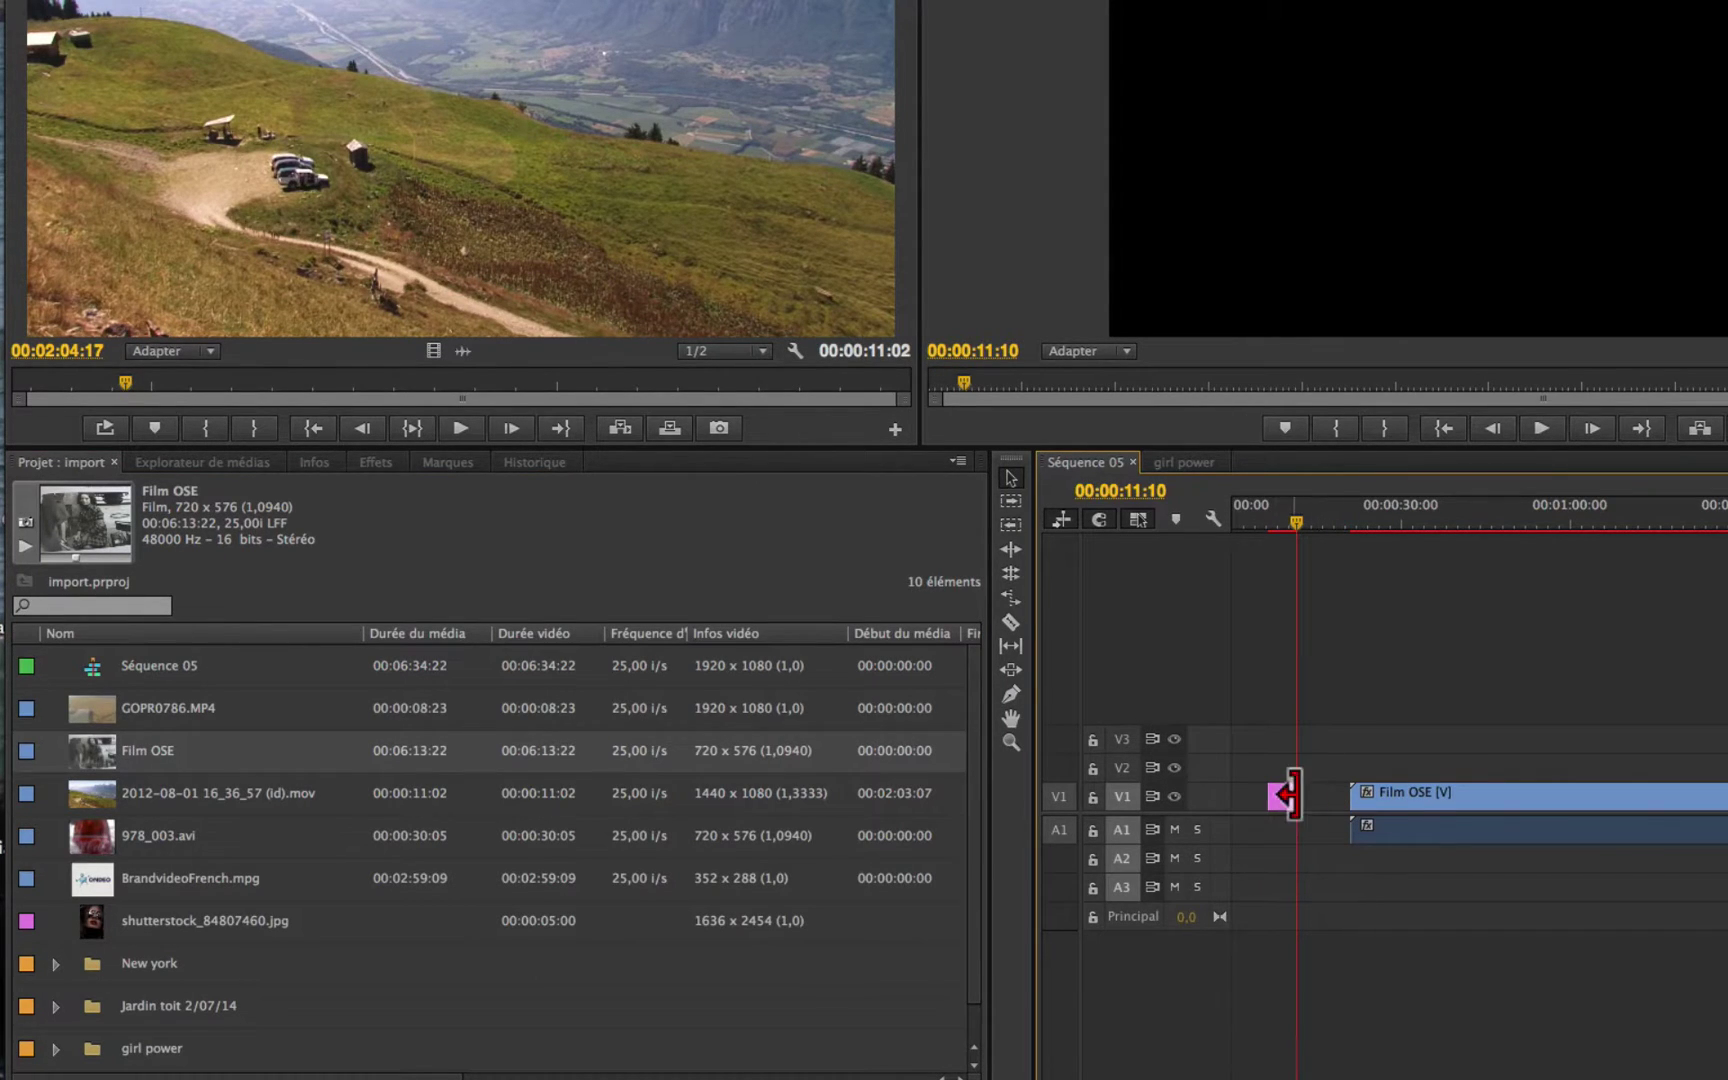
{"action": "mouse_move", "coordinate": [1282, 795]}
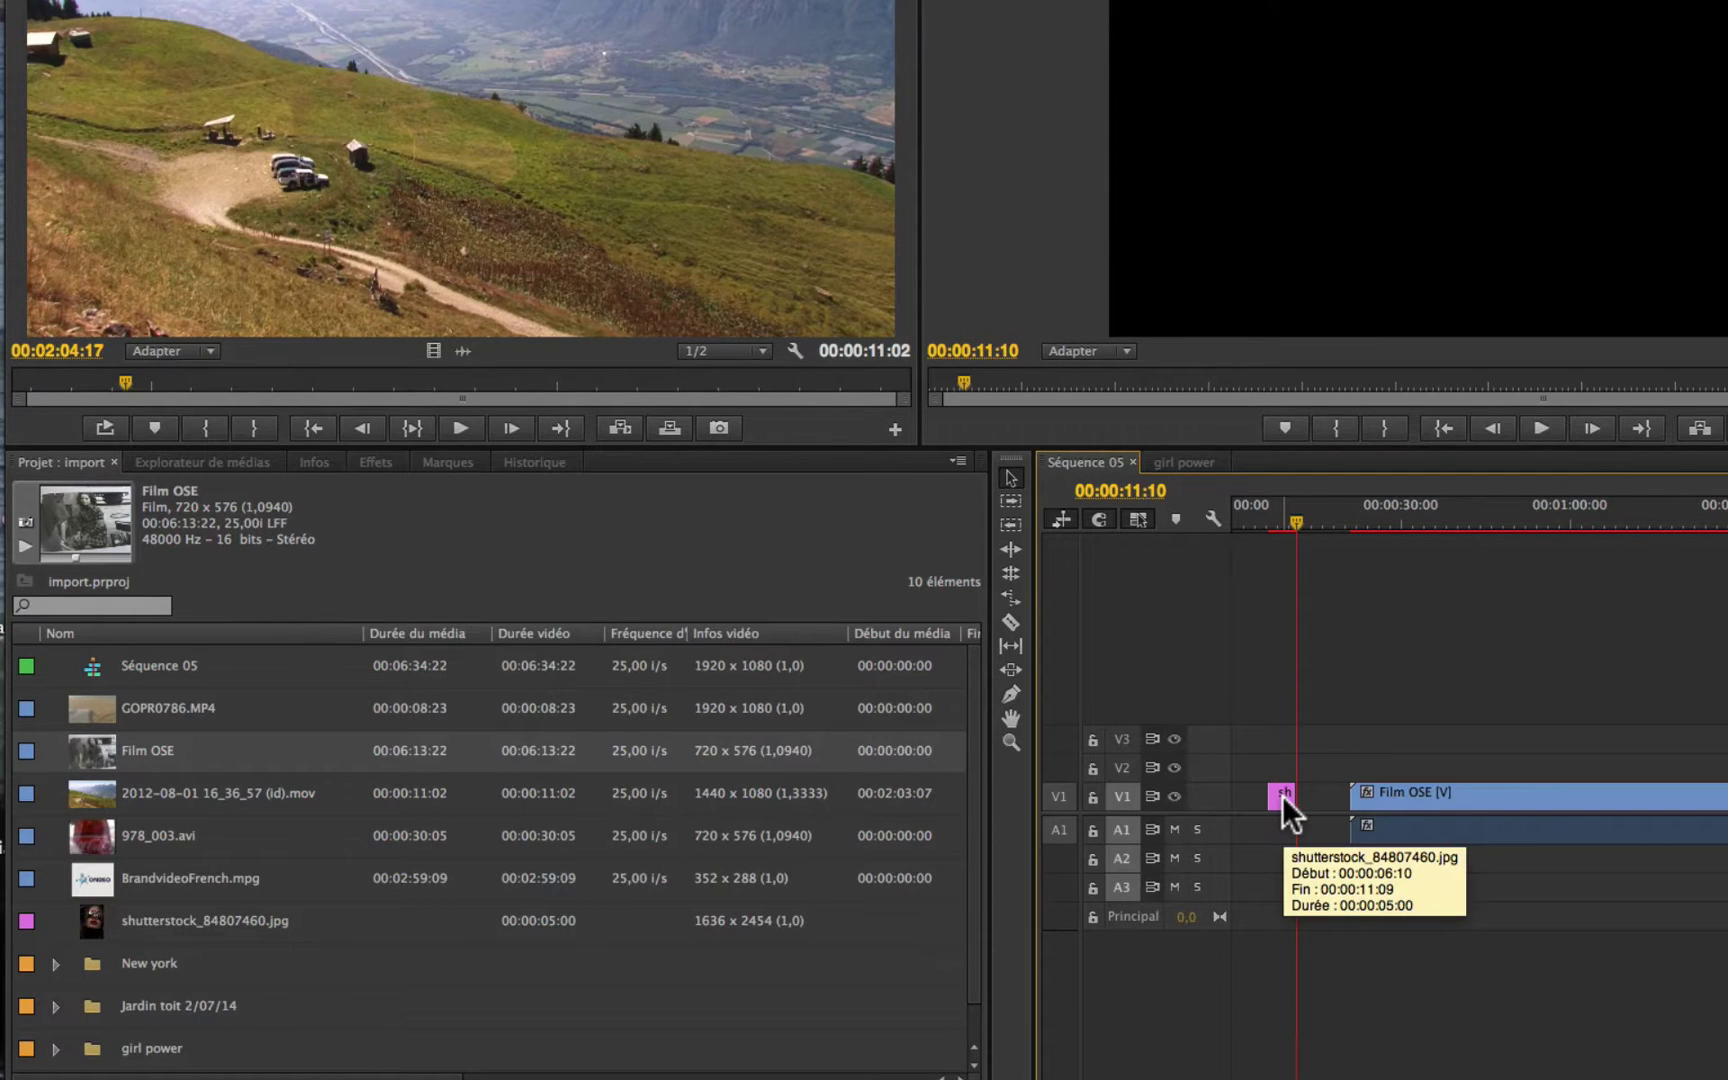
{"action": "key", "text": "super+s"}
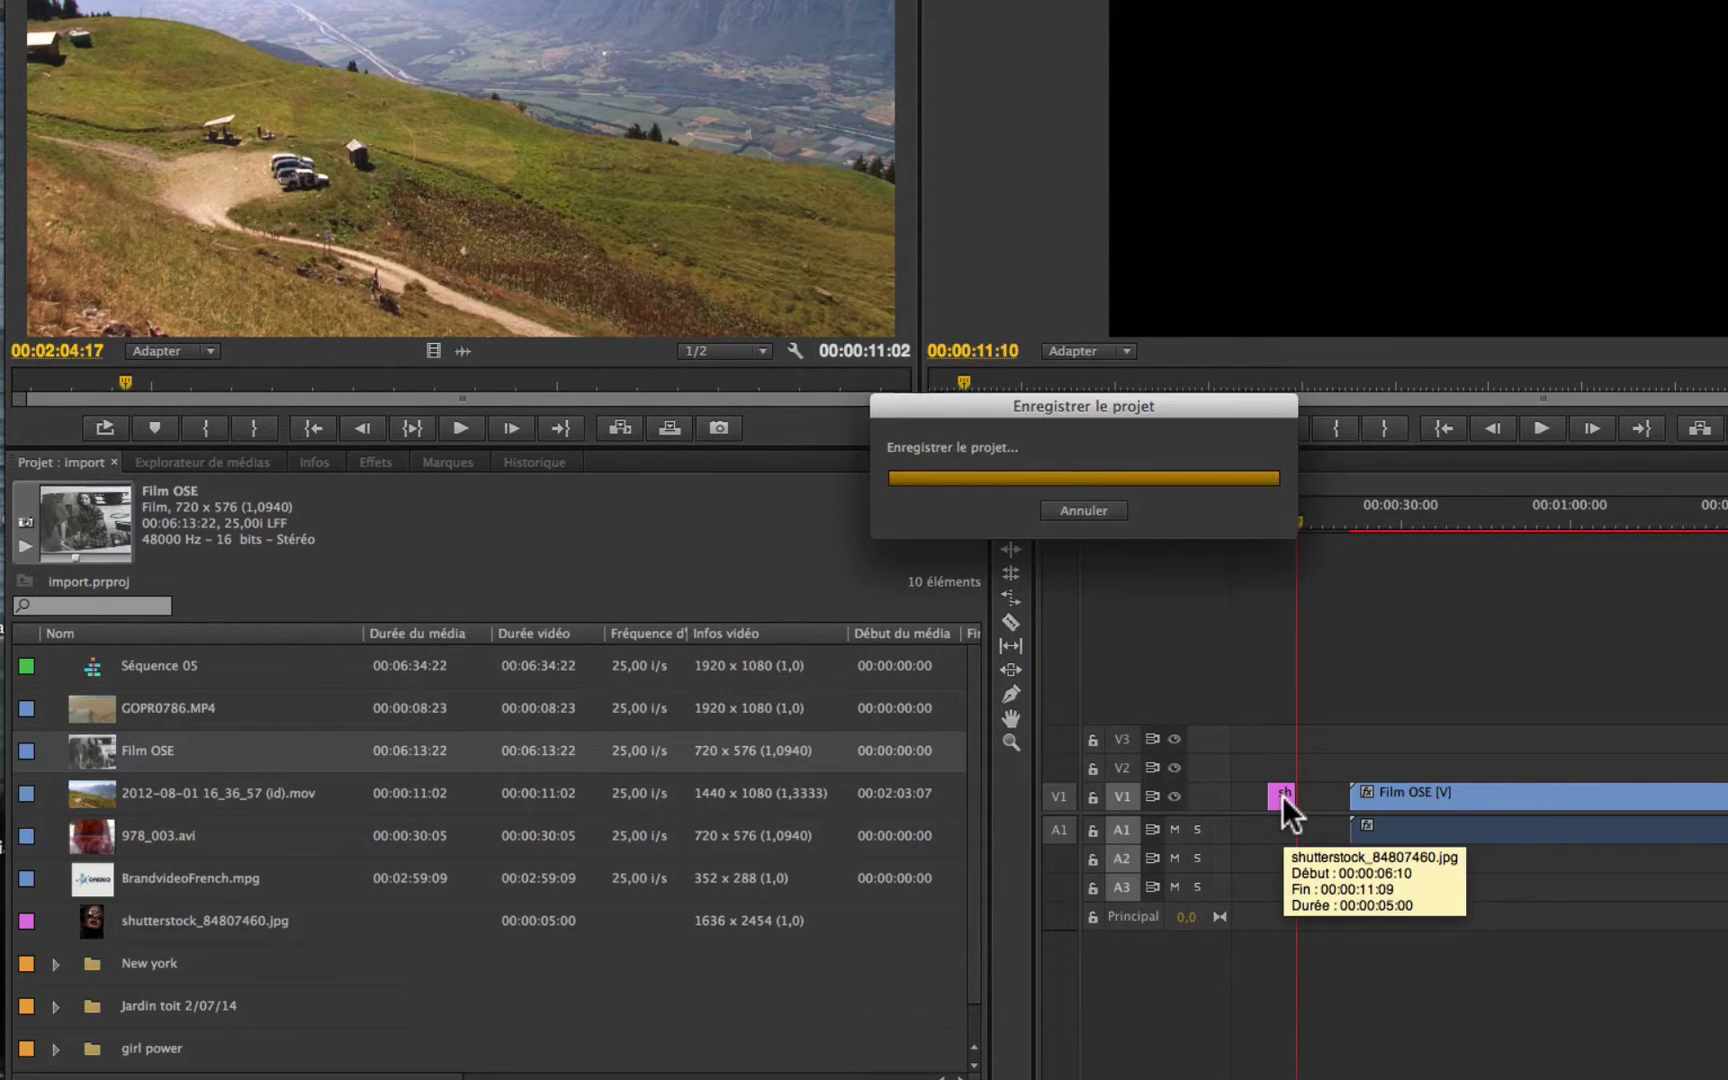